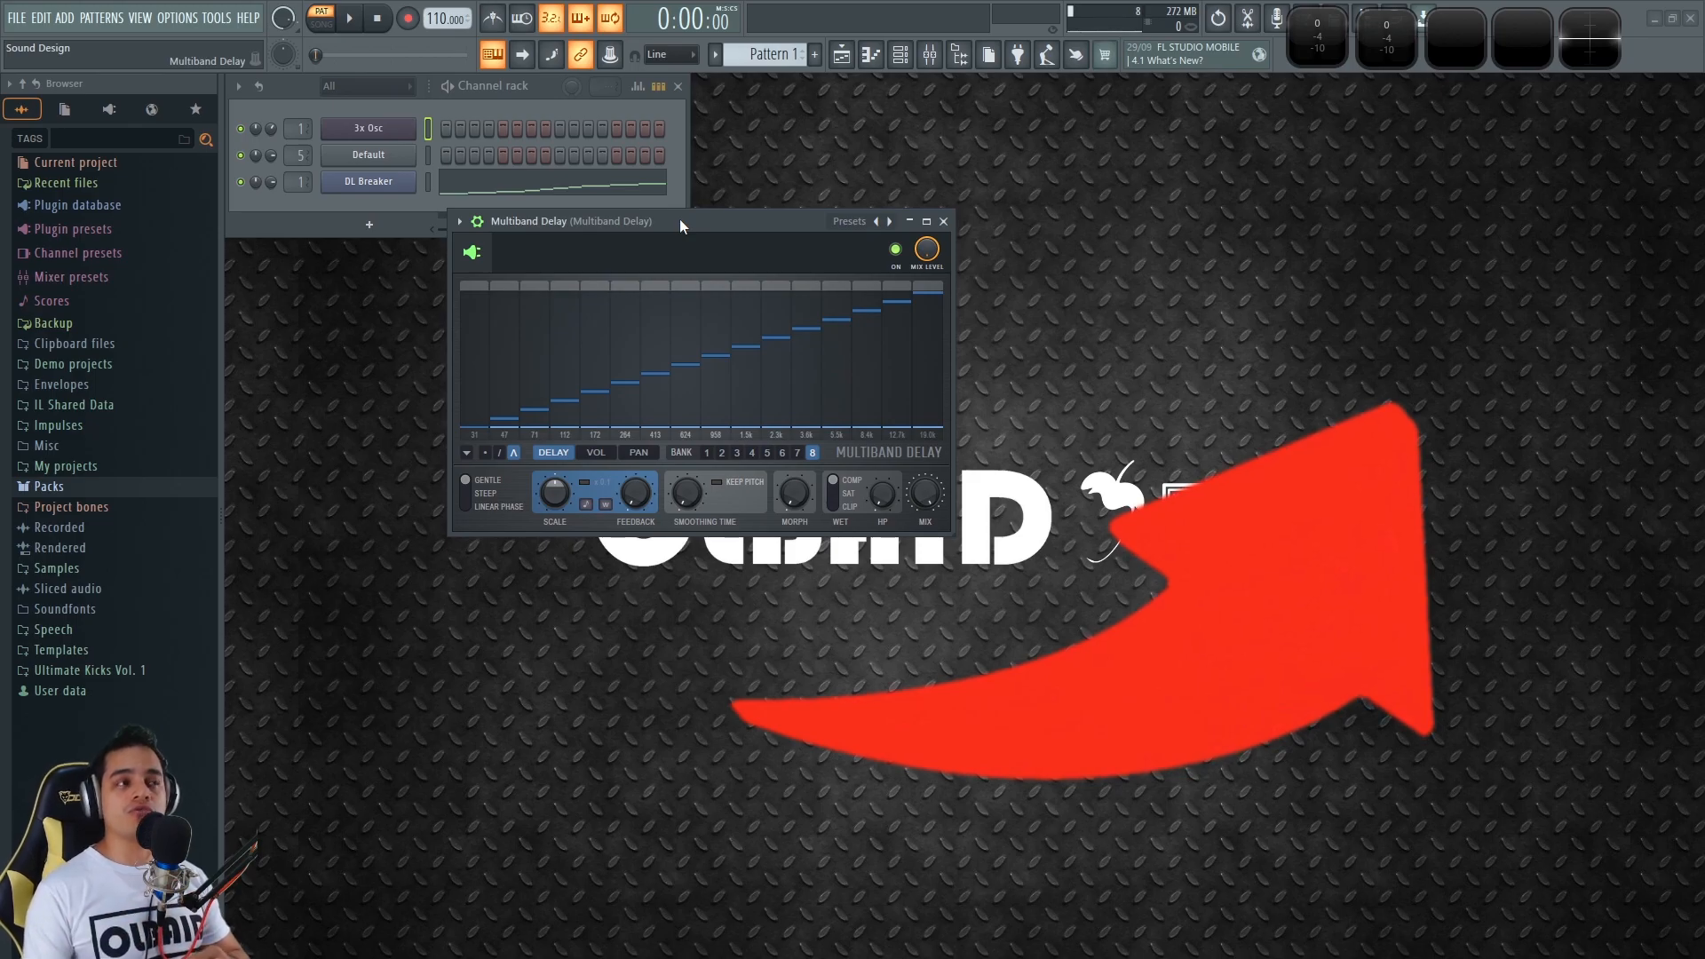
- Check which mixer track and effect slot hold the Multiband Delay, and close the mixer
drag(679, 219, 653, 194)
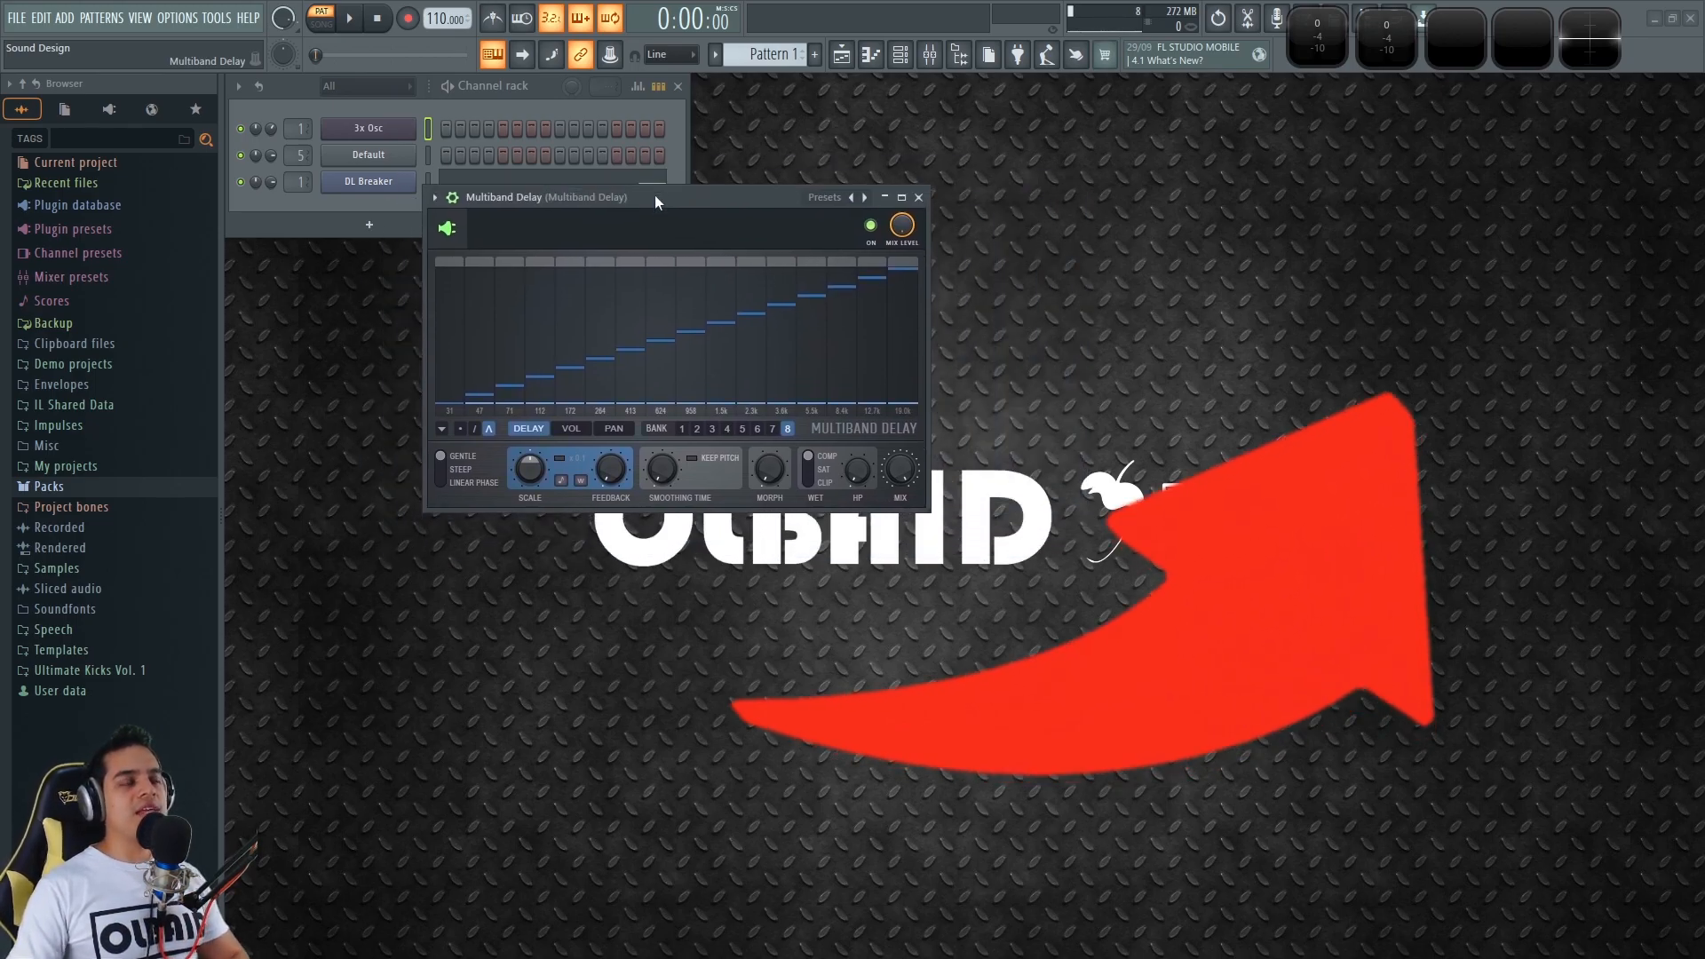
key(F9)
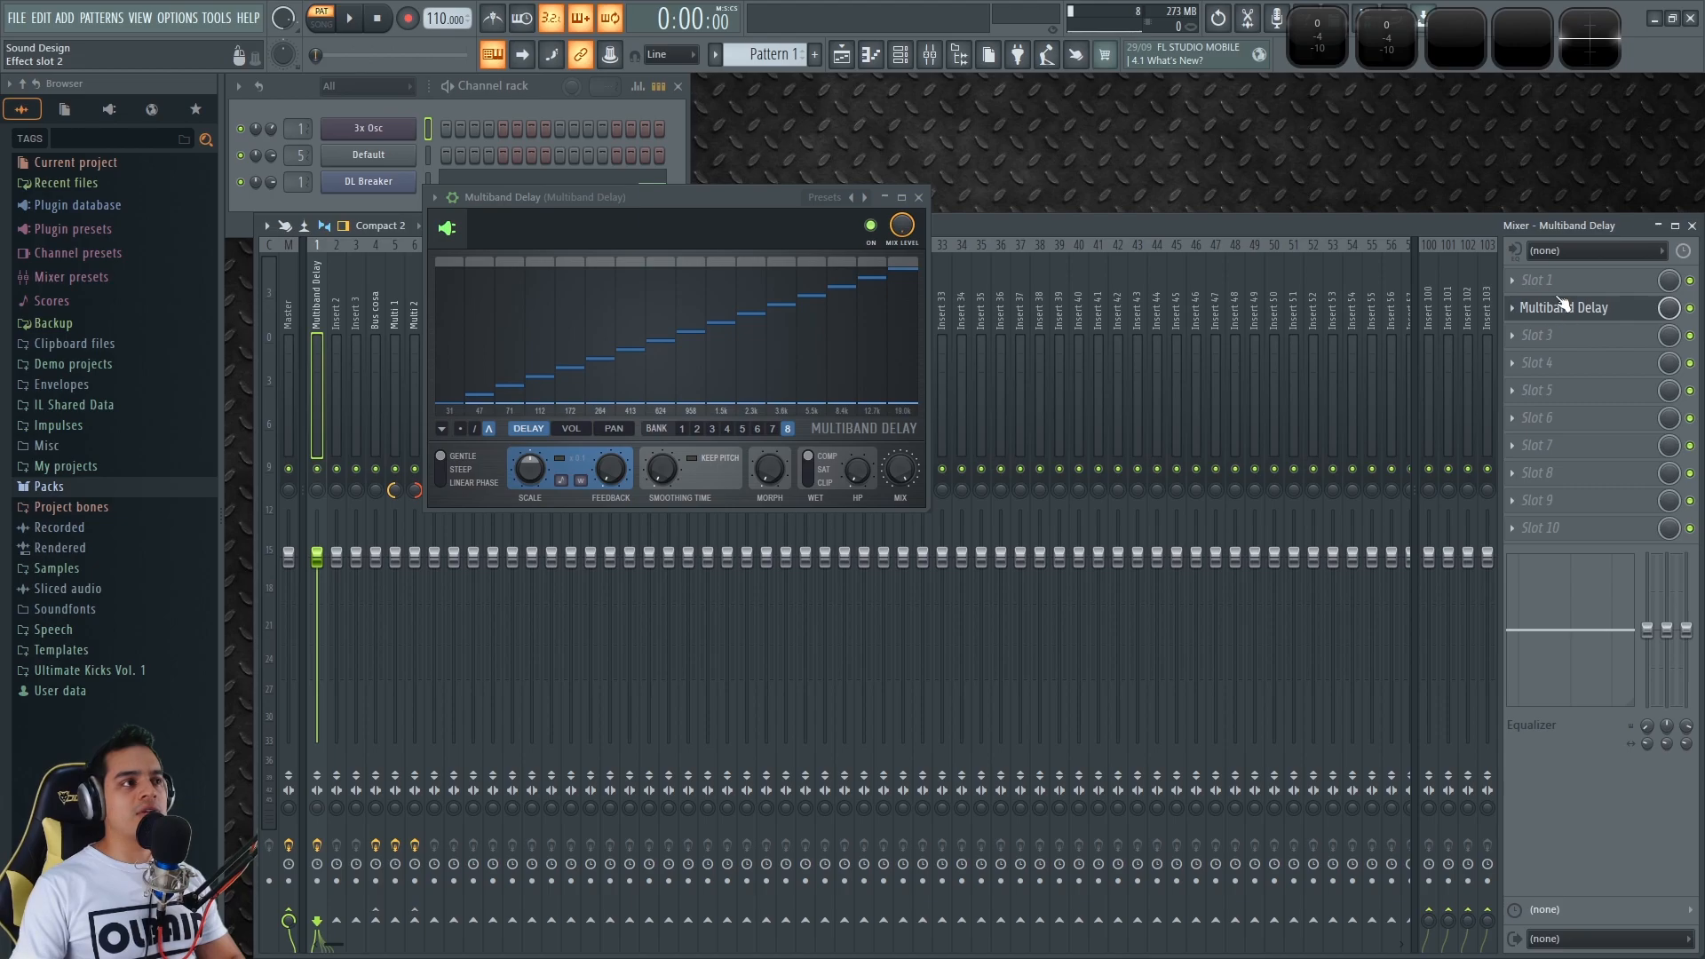
click(1692, 227)
- Enlarge the Multiband Delay window and position it beneath the main toolbar, overlapping the channel rack
drag(738, 200, 728, 186)
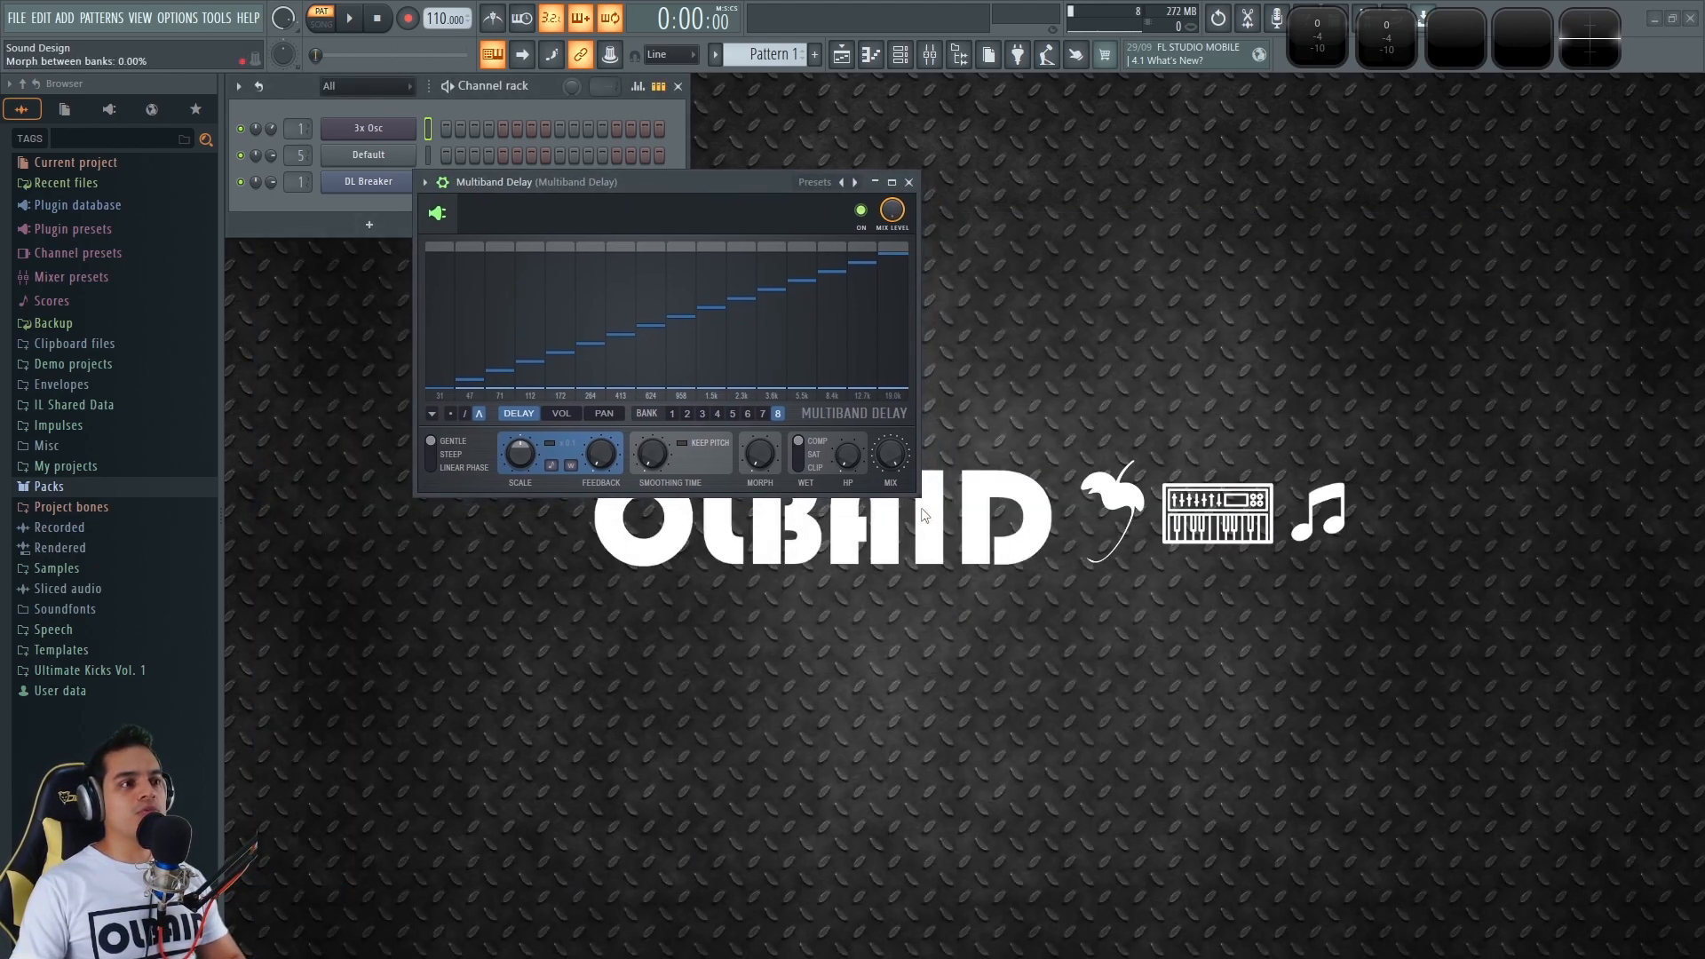
drag(916, 495, 1298, 886)
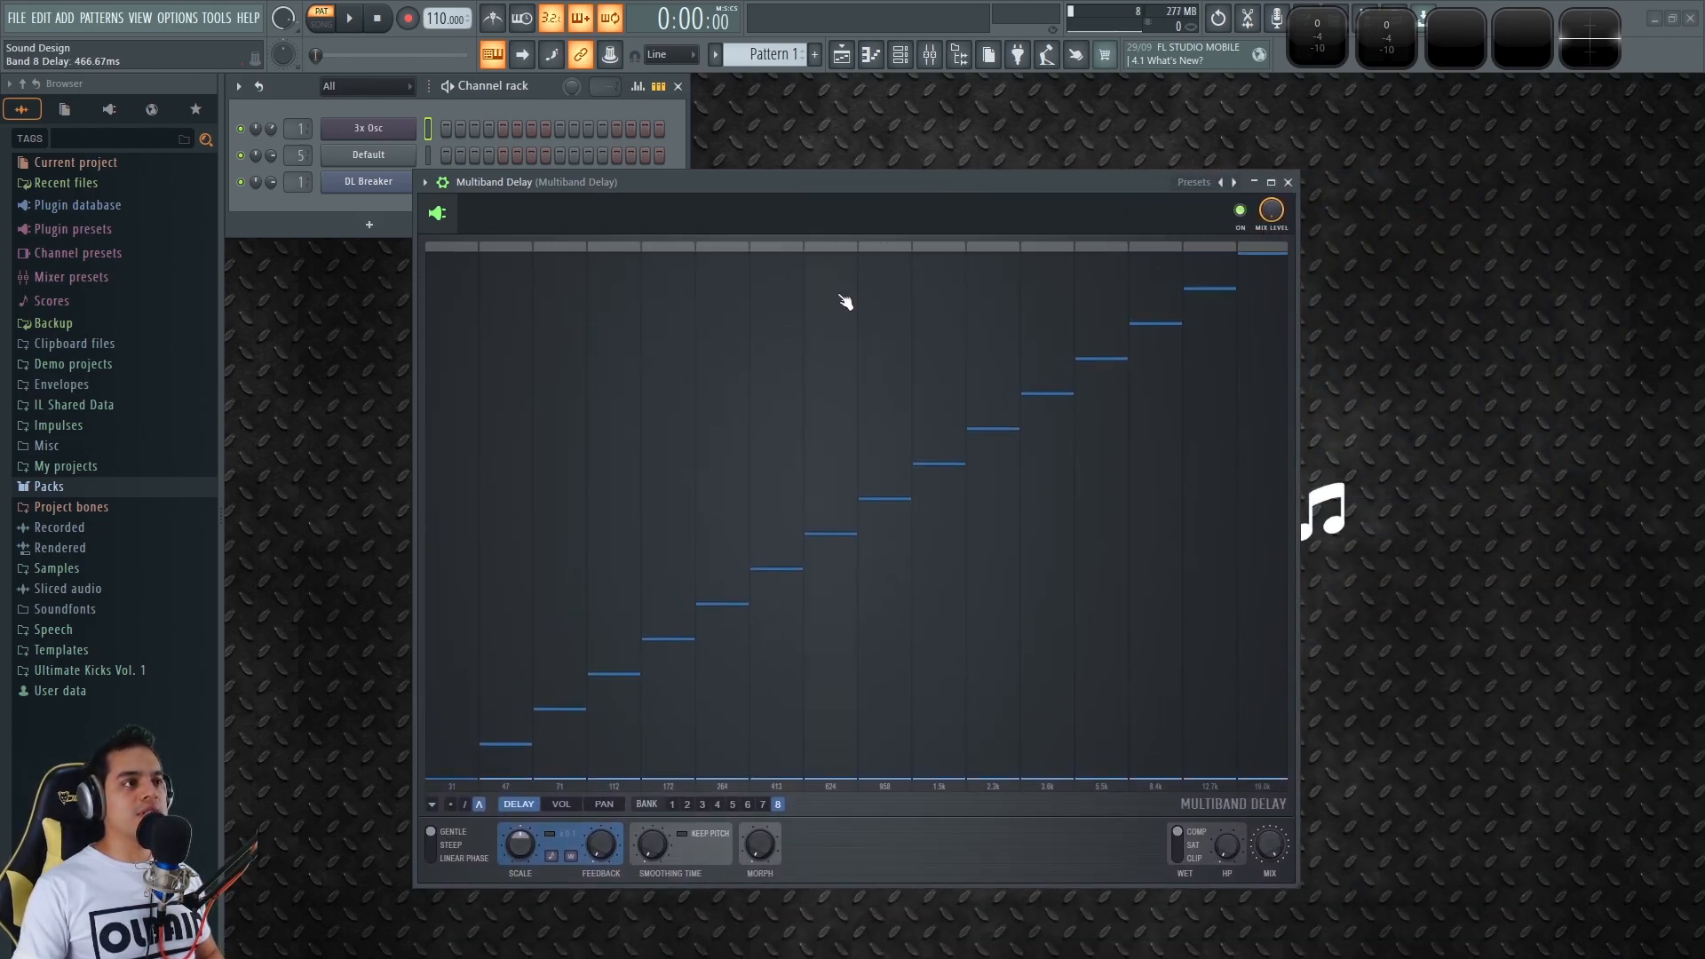
drag(751, 185, 697, 168)
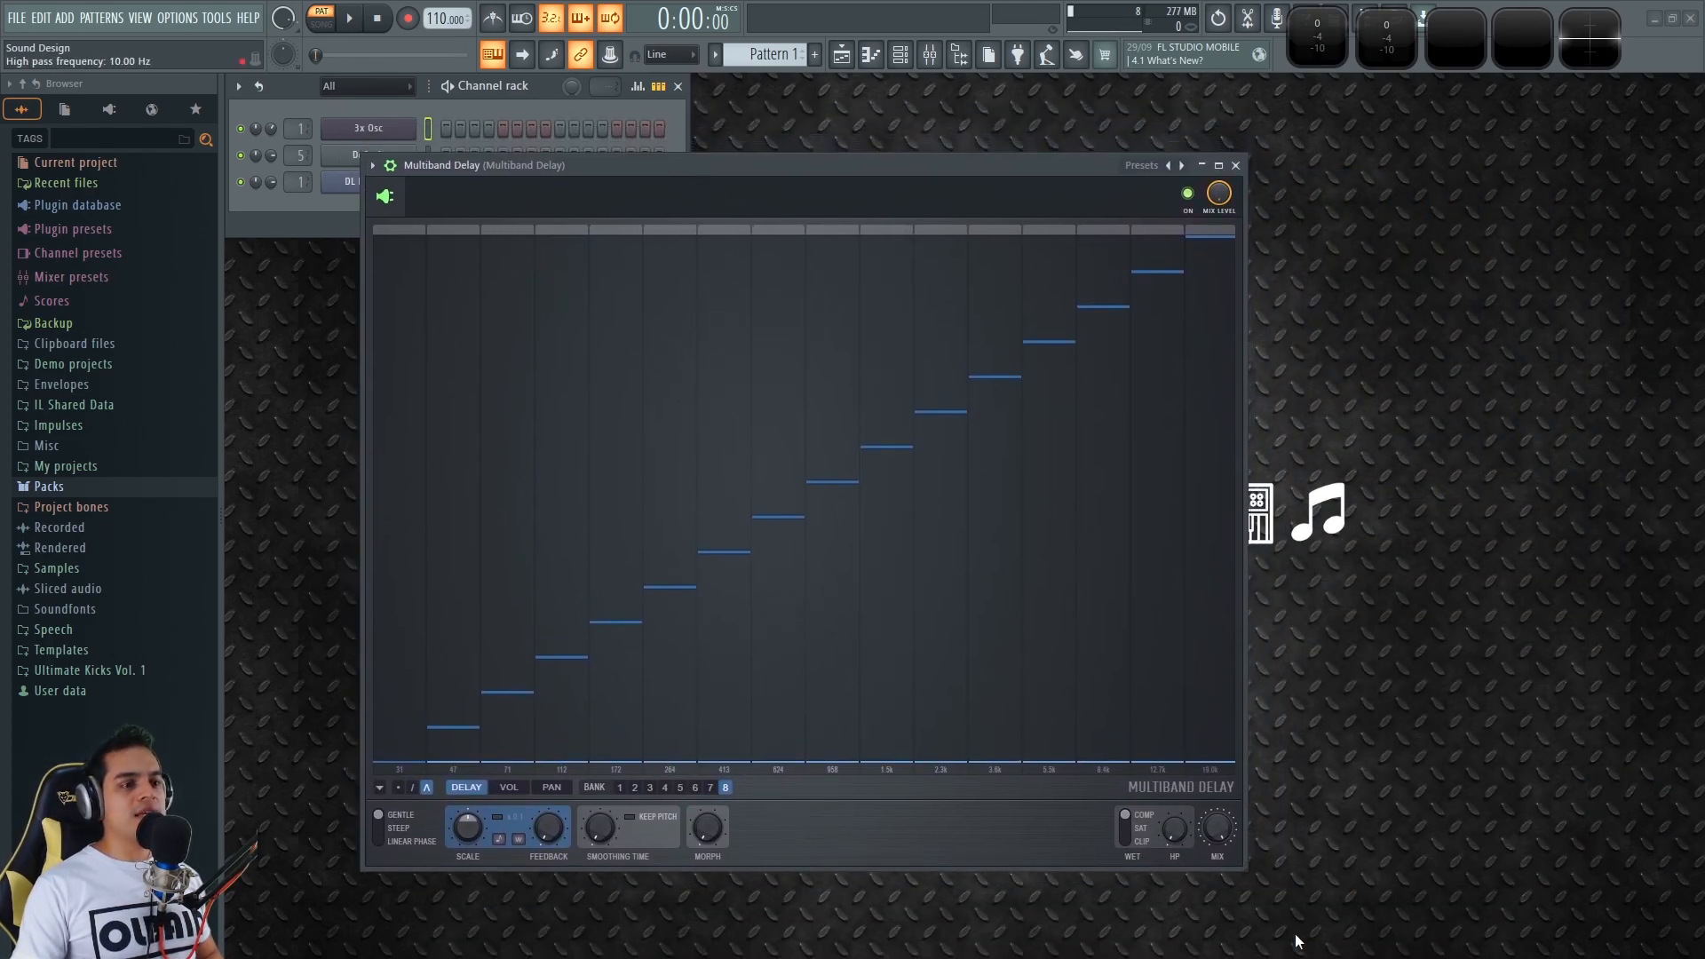
drag(1245, 873, 1294, 888)
drag(802, 167, 806, 167)
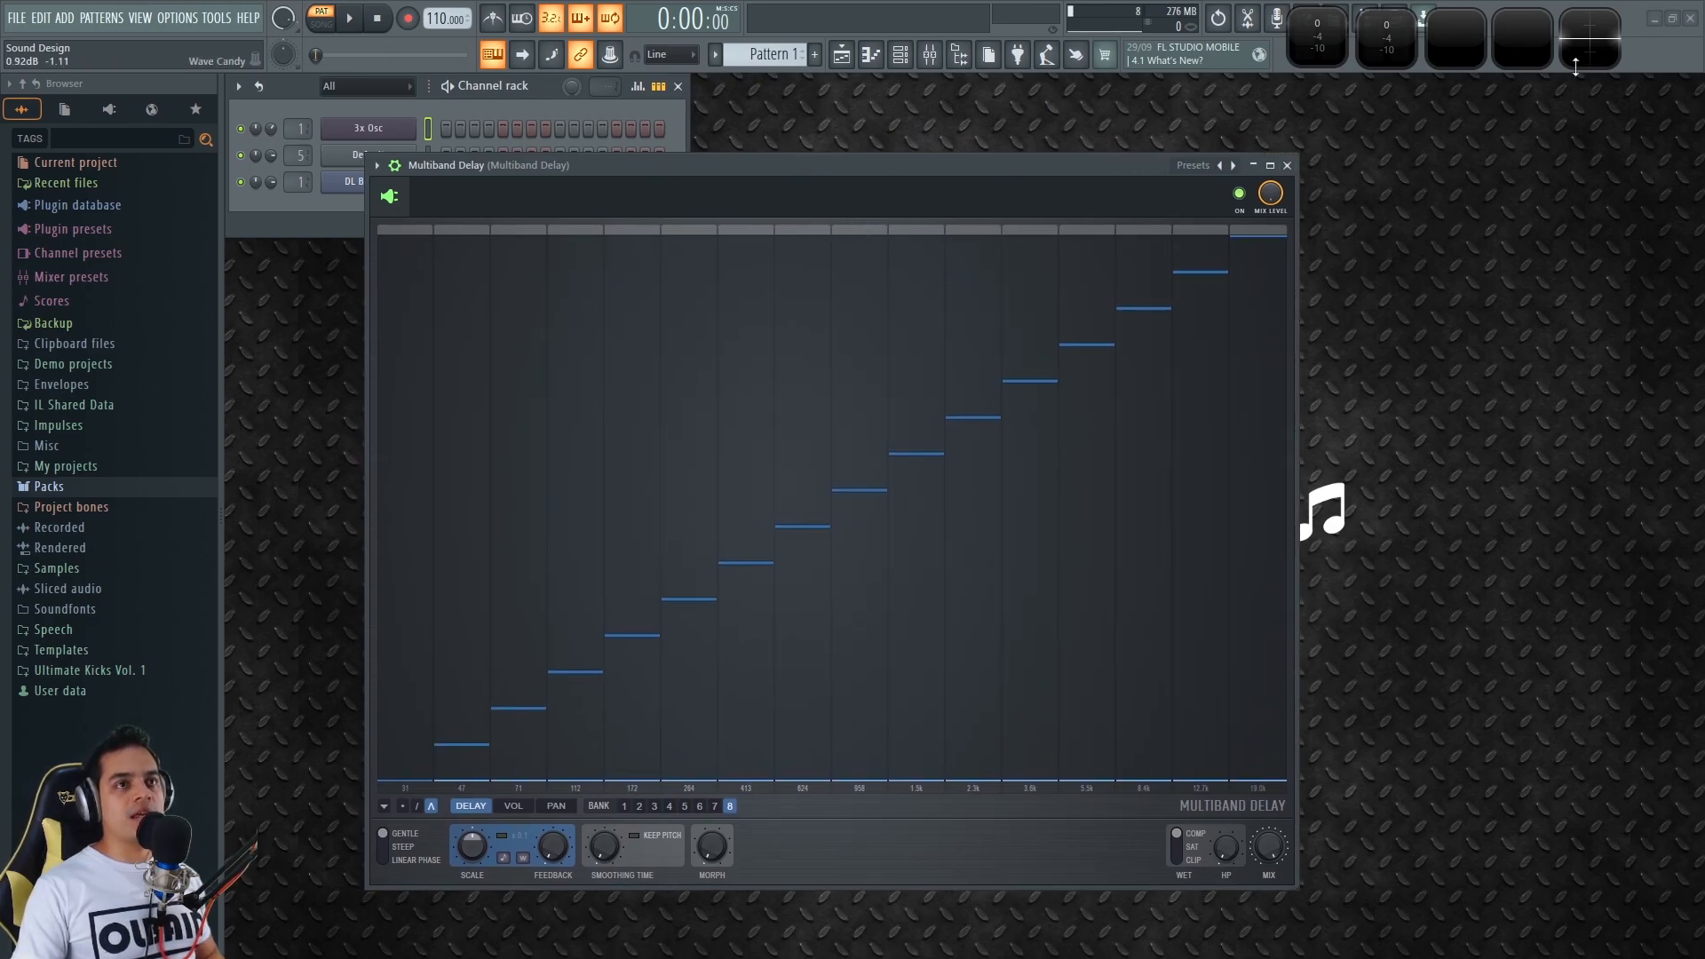
- Open the large Wave Candy spectrum display and play 3x Osc test notes through the Multiband Delay
double_click(1470, 41)
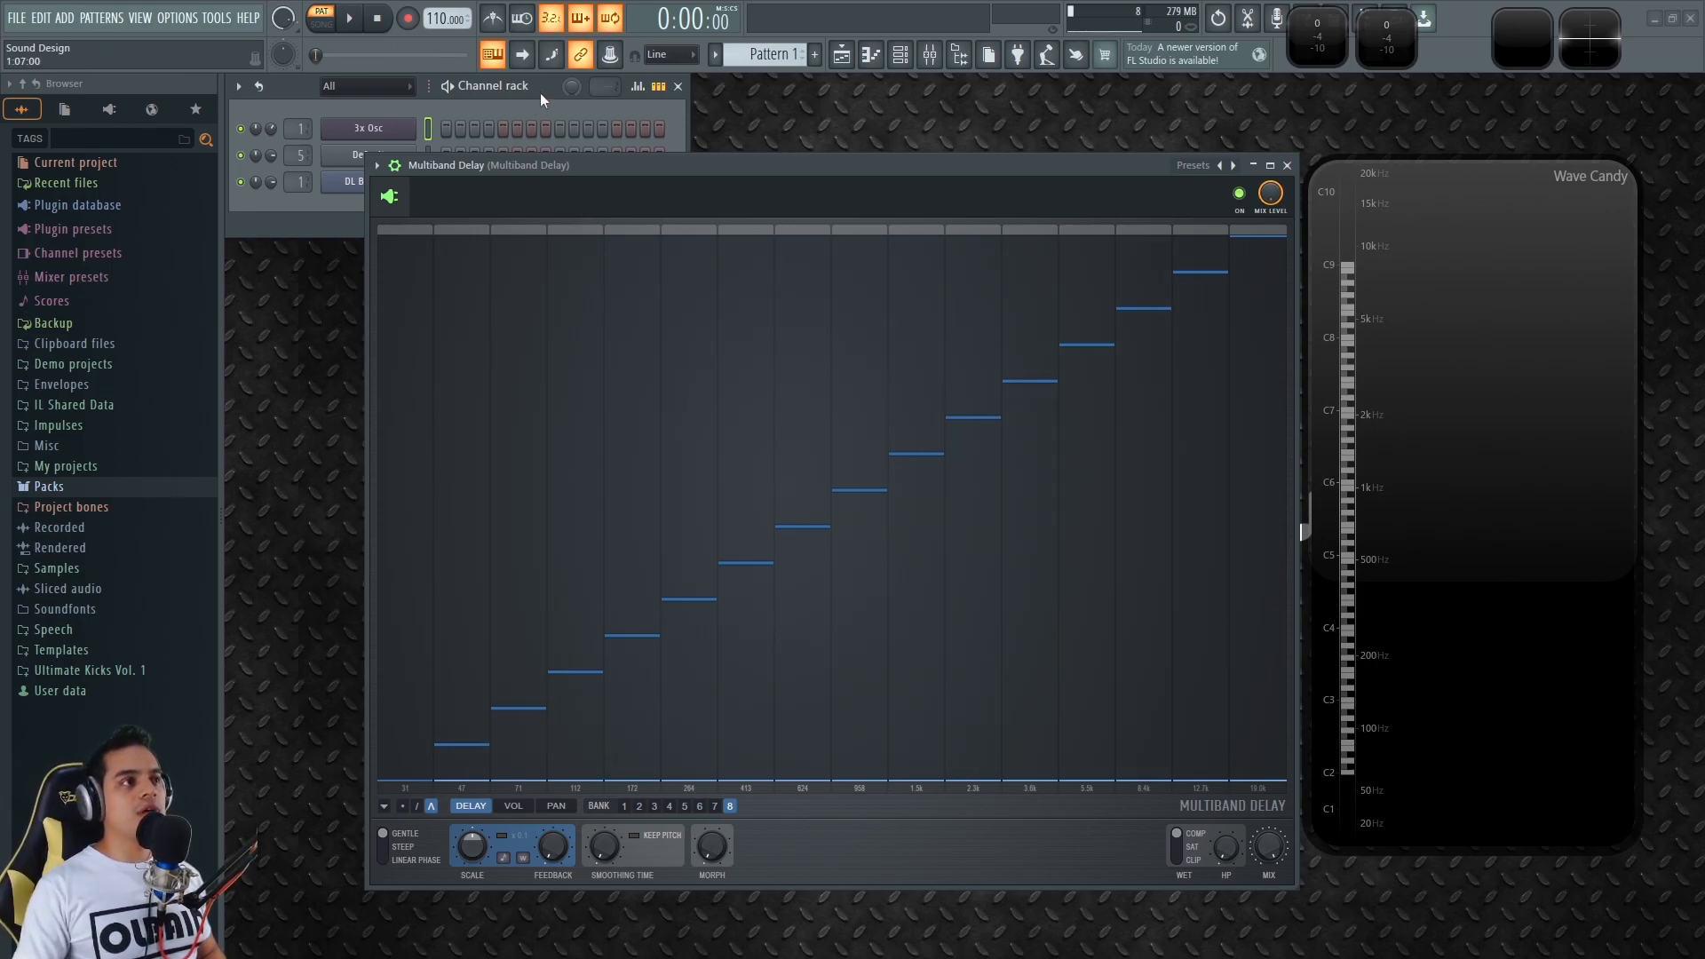
click(369, 131)
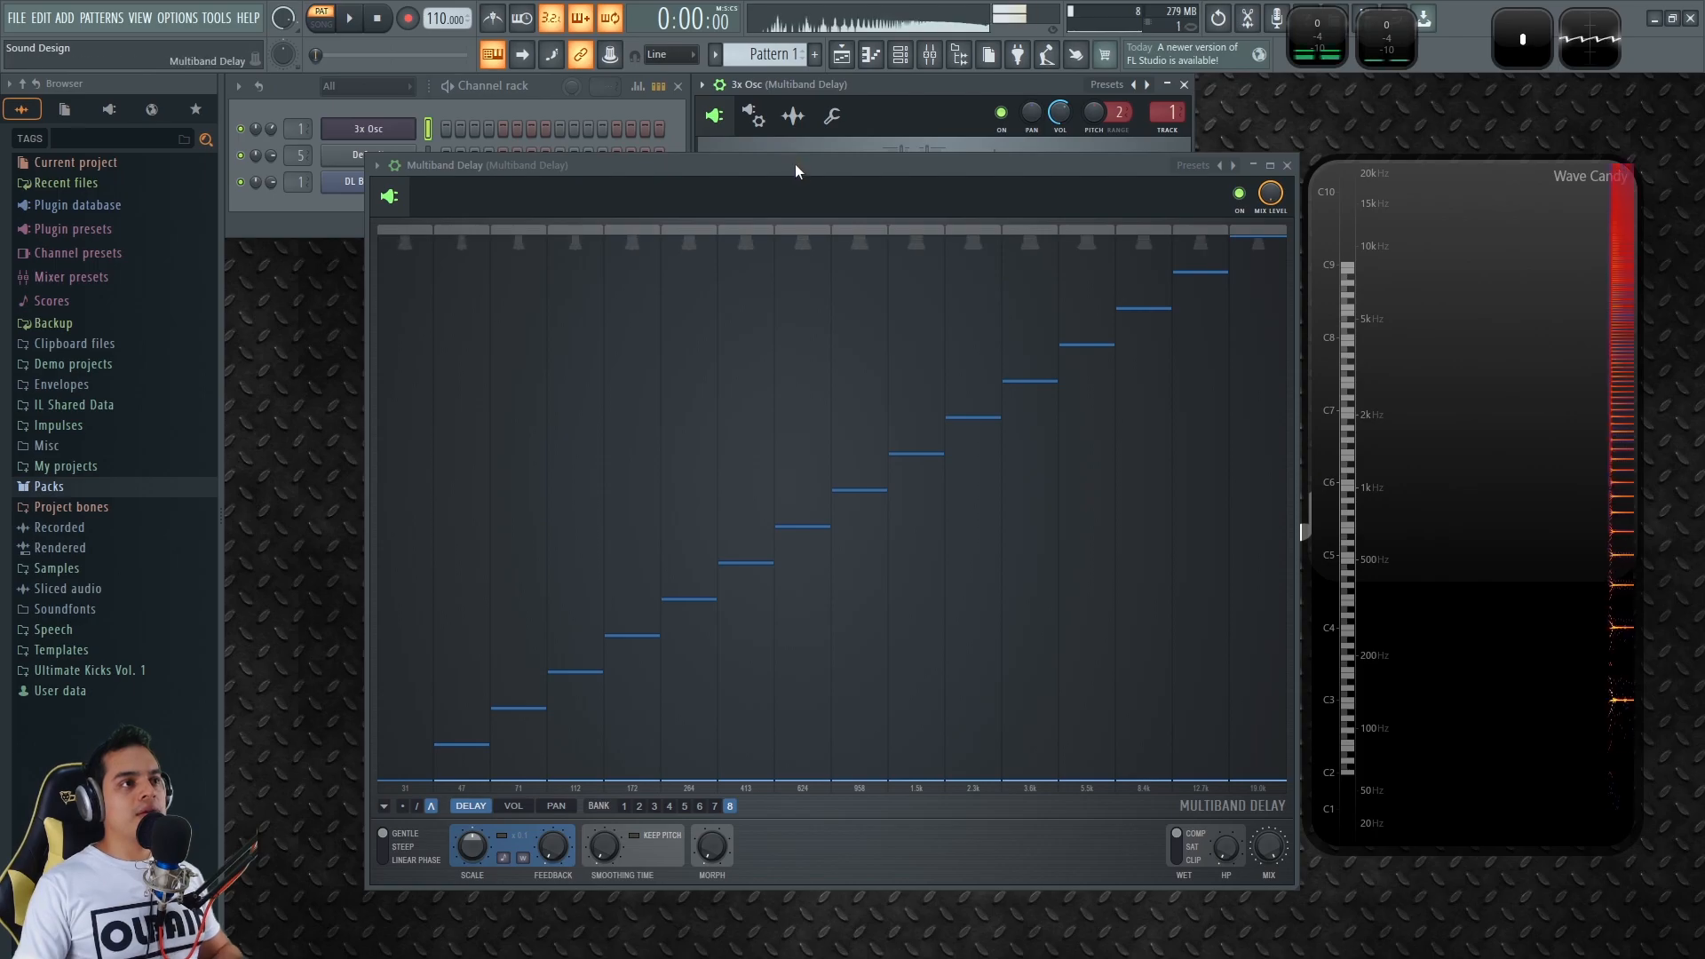
key(q)
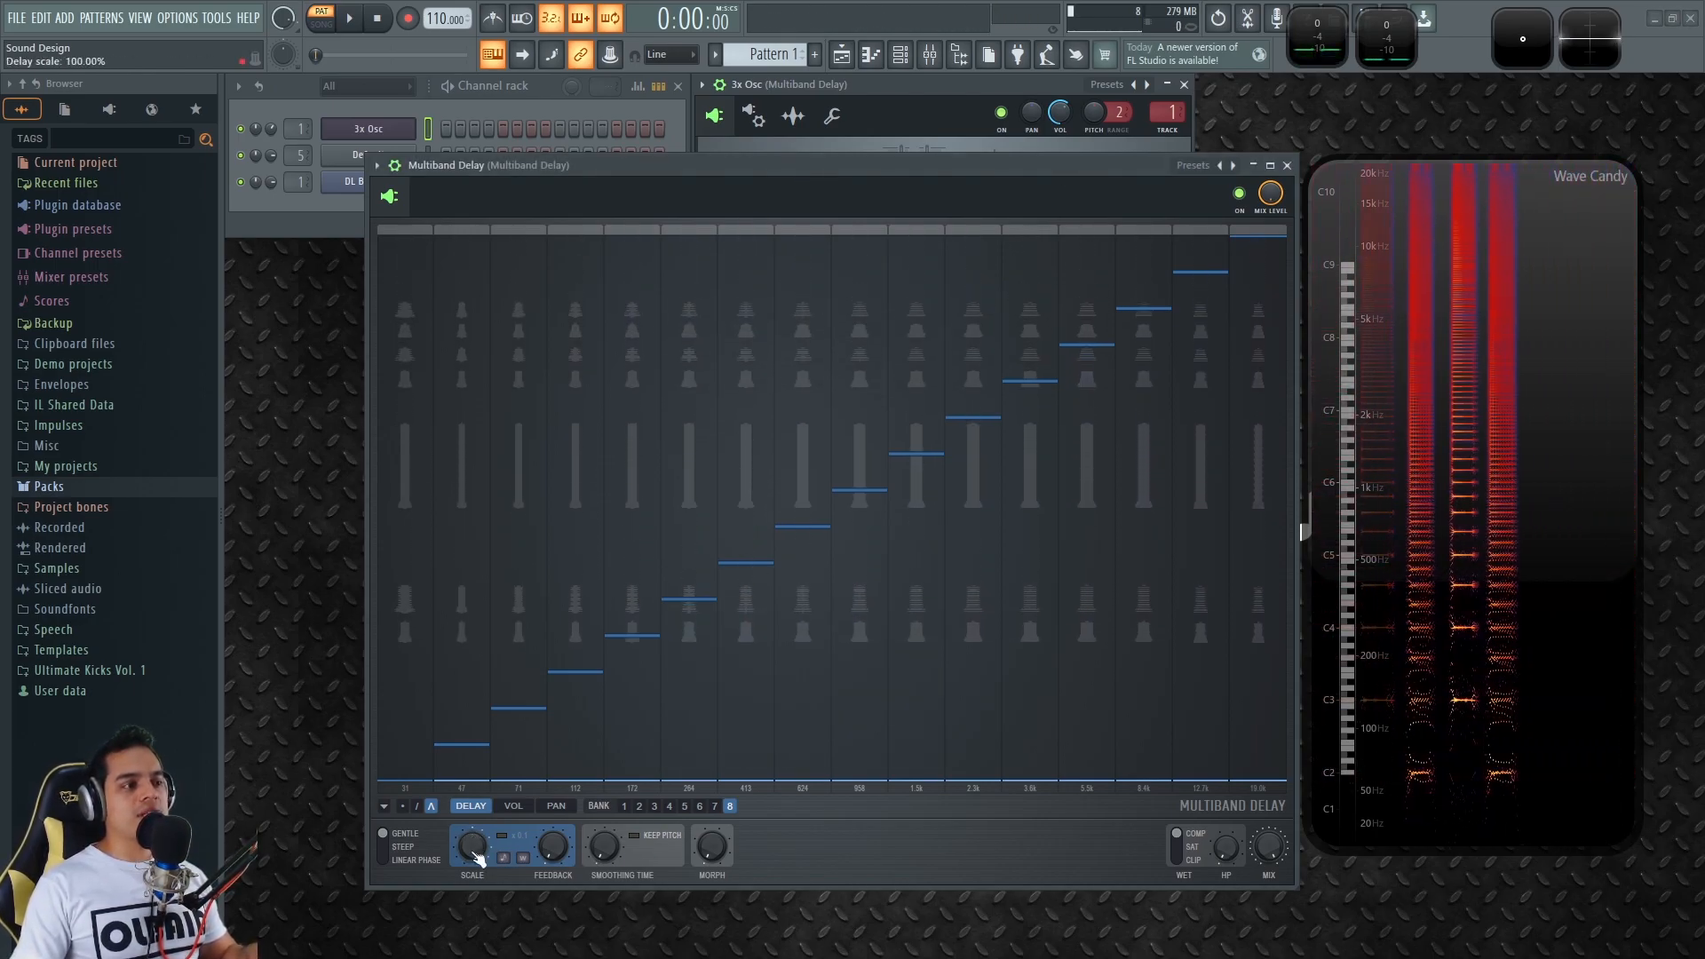
- Increase the Multiband Delay feedback and reshape the low bands' delay times in curve mode, lowering them from the 1000 ms maximum
drag(552, 846, 553, 784)
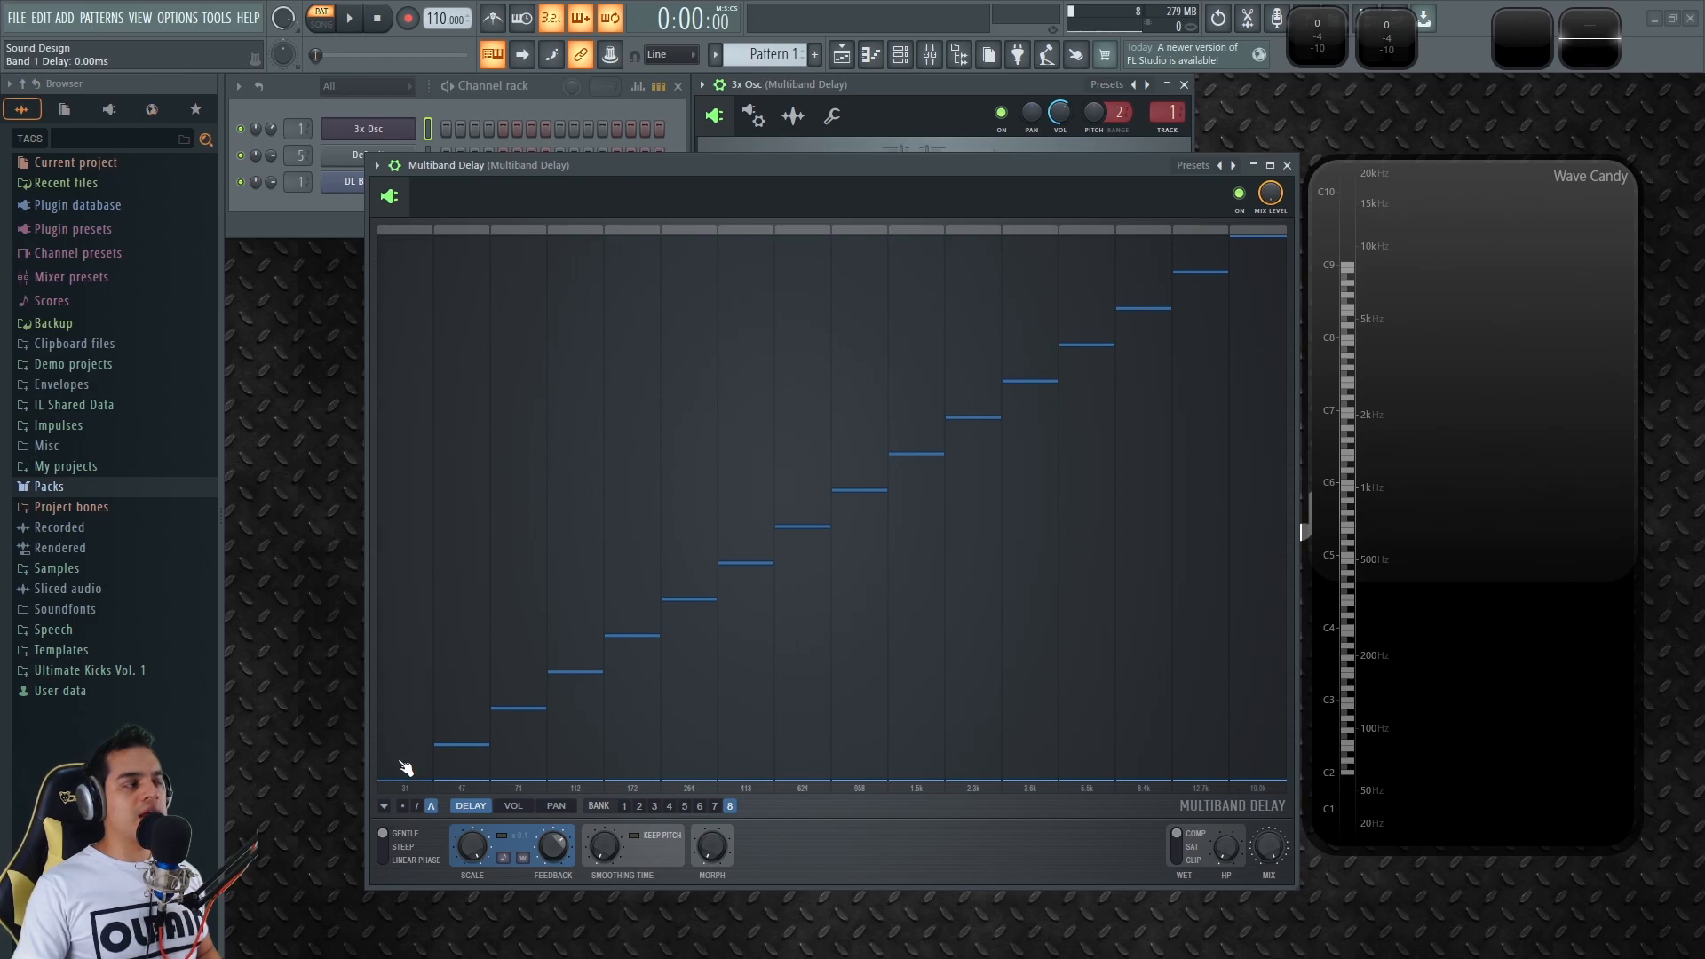
mouse_move(406, 782)
mouse_down()
mouse_move(411, 228)
mouse_move(416, 791)
mouse_up()
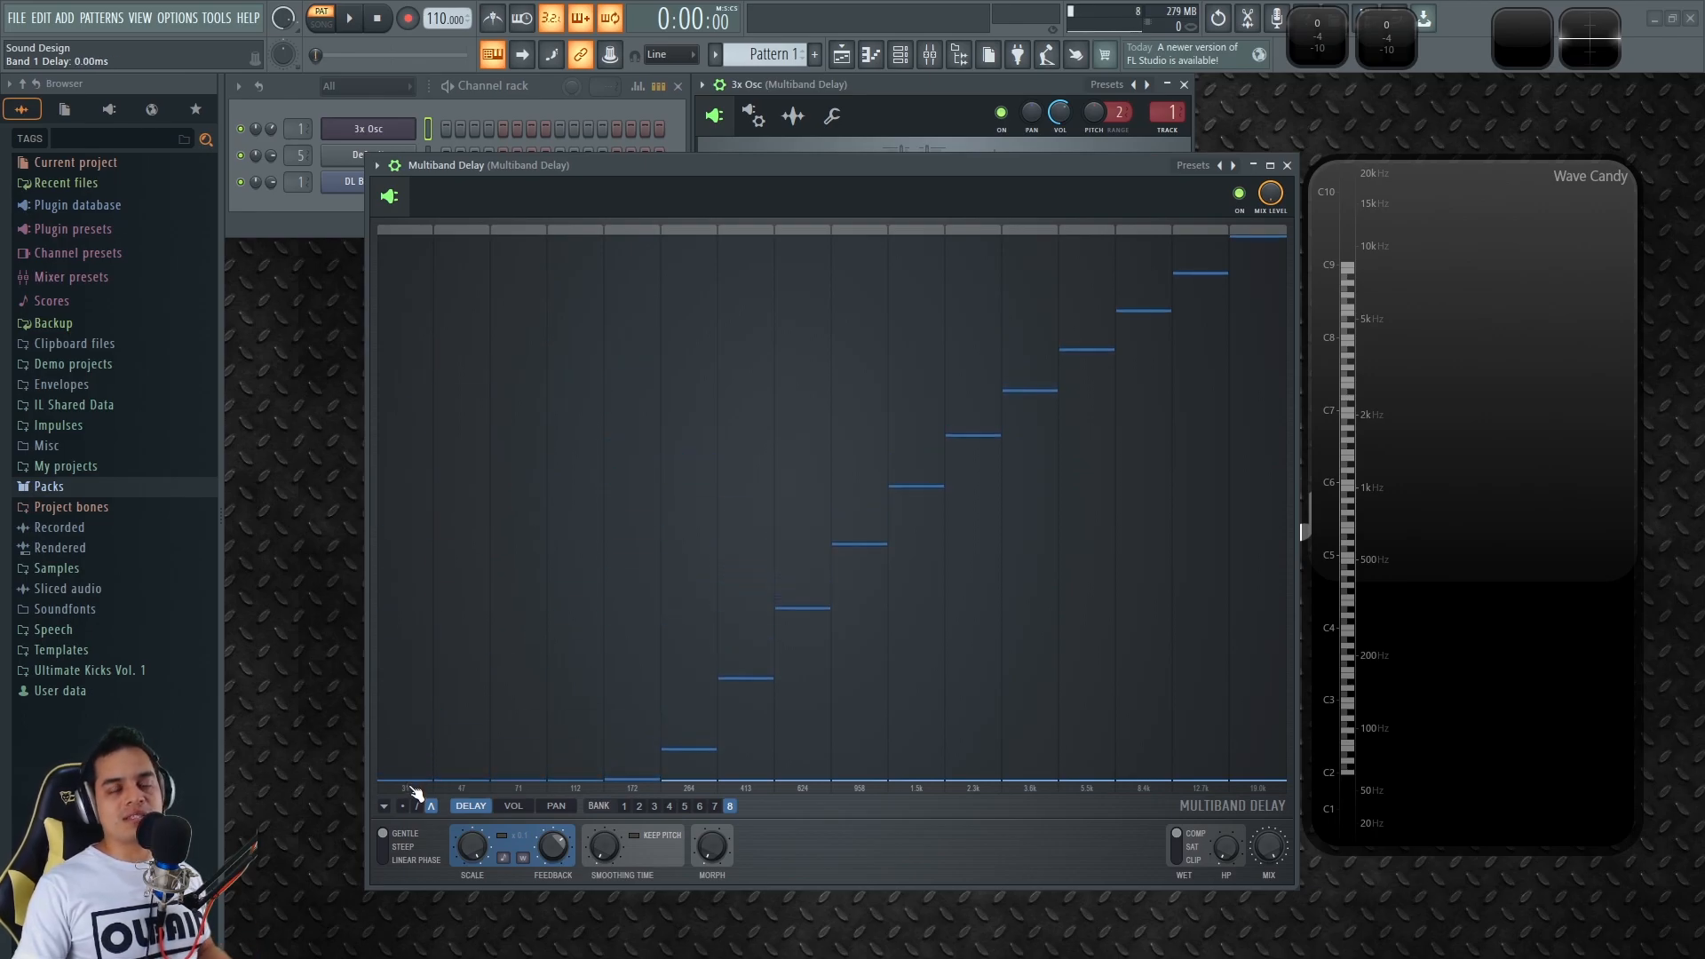
drag(416, 790, 413, 238)
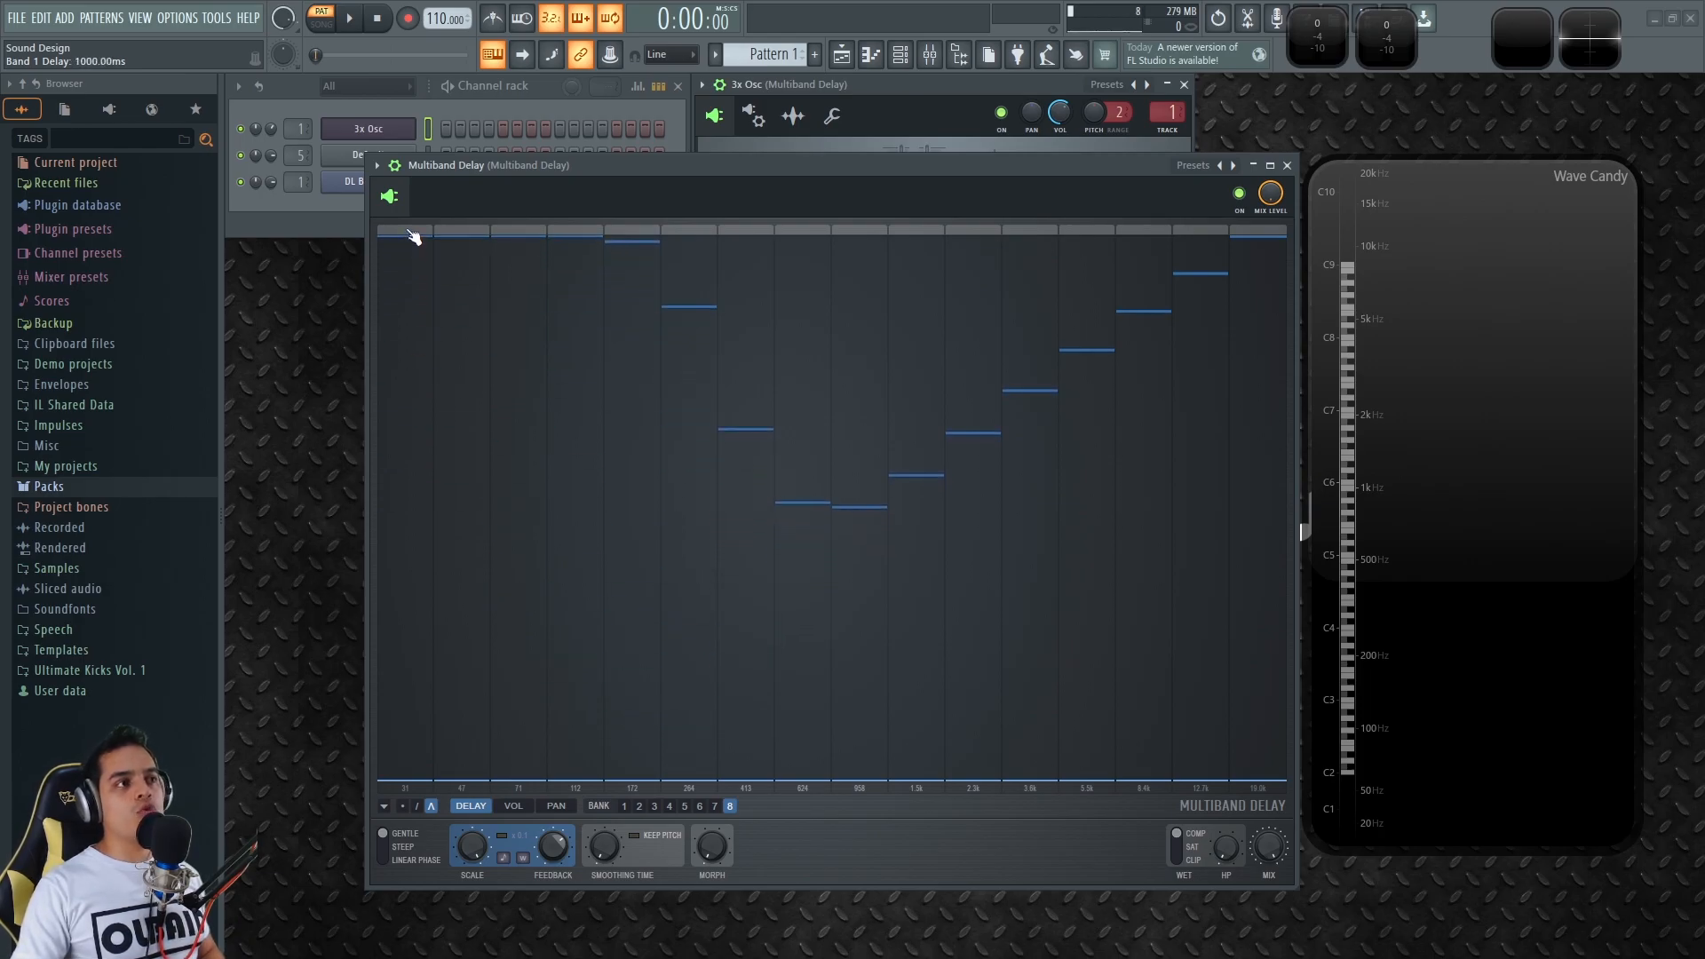
mouse_move(413, 238)
mouse_down()
mouse_move(464, 647)
mouse_move(449, 562)
mouse_move(441, 617)
mouse_up()
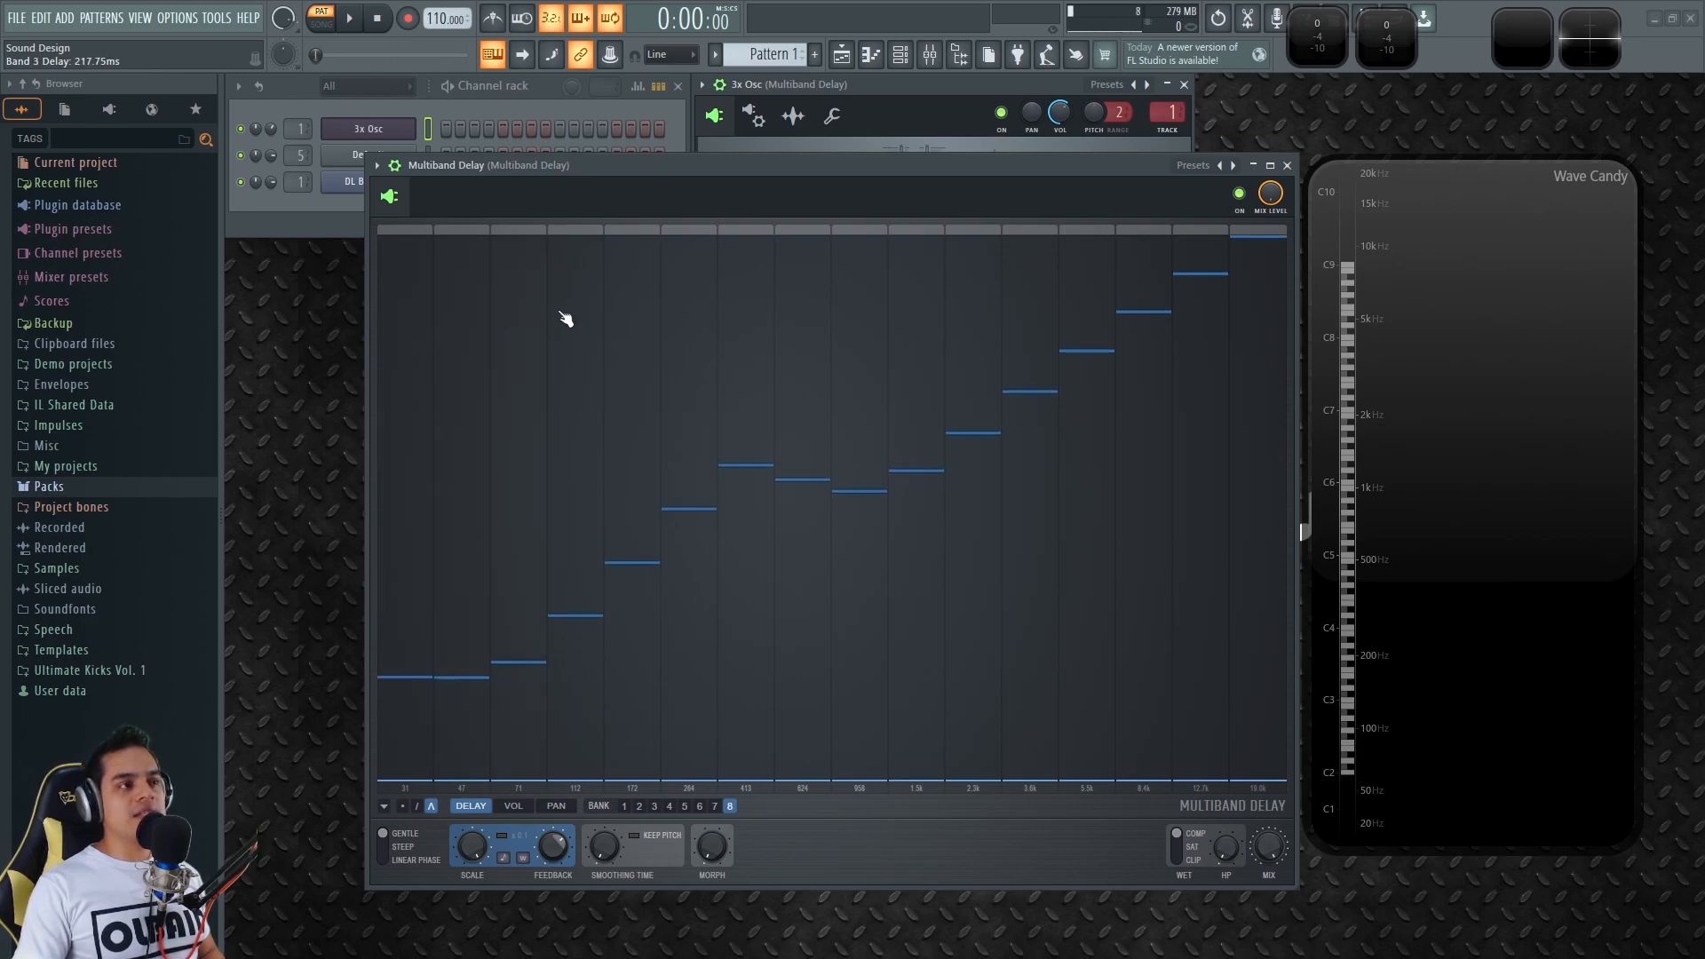
- Play several 3x Osc test notes to hear the reshaped delay curve
key(q)
key(z)
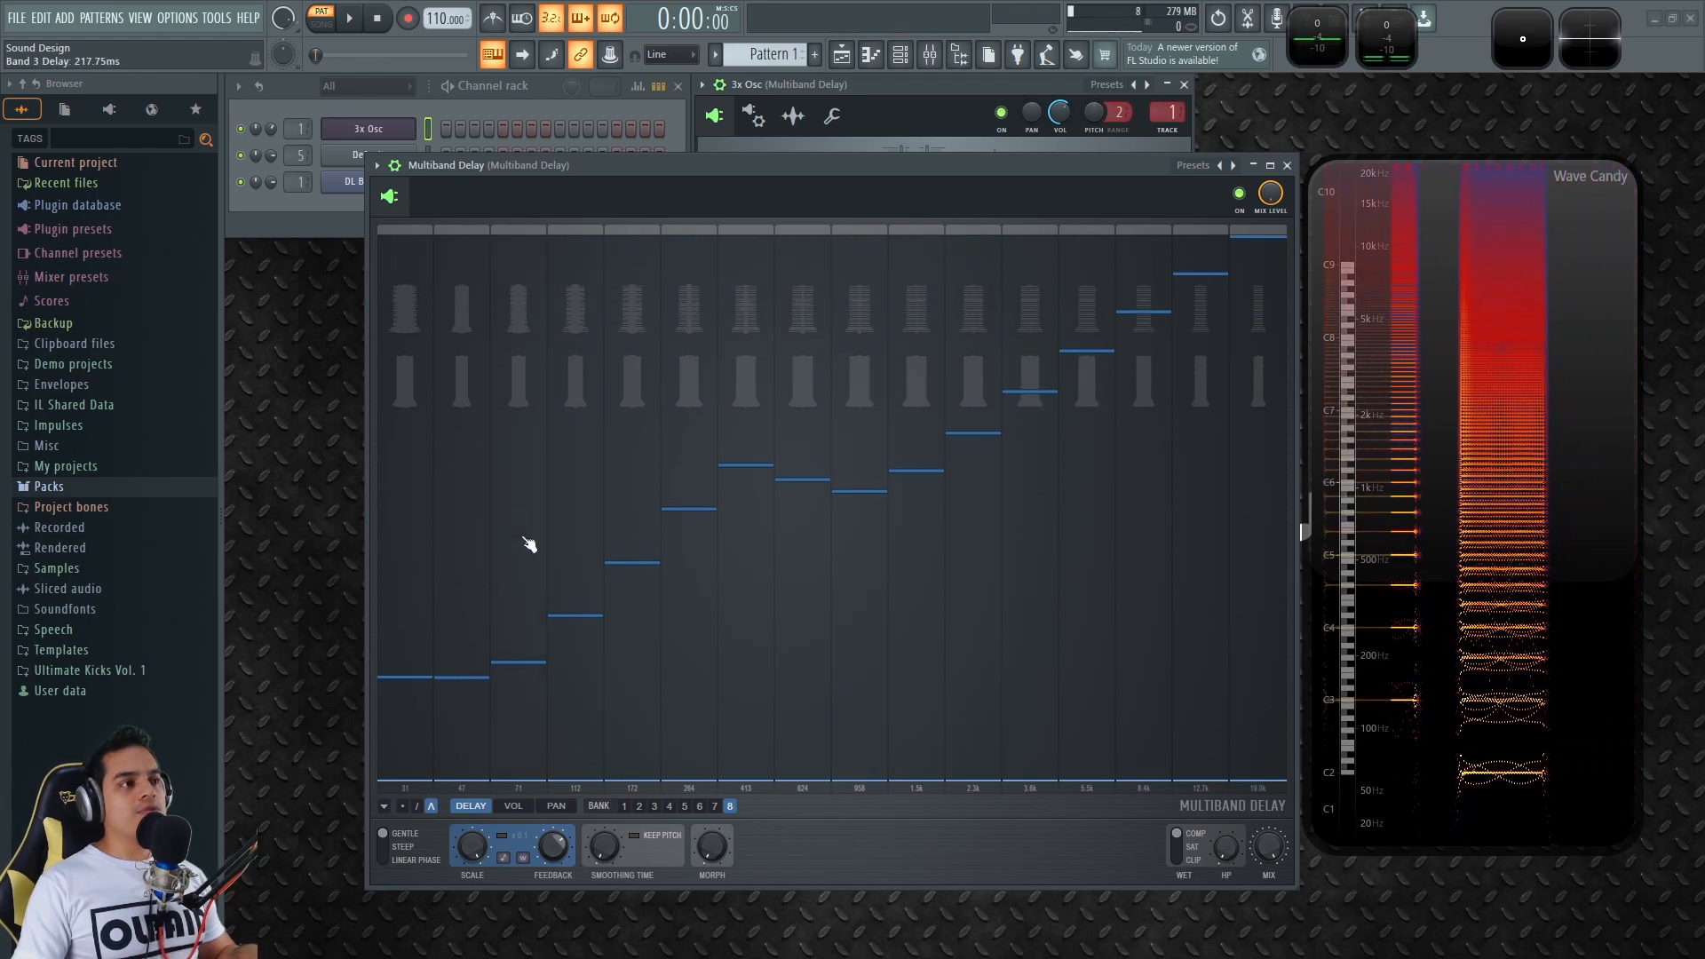
key(z)
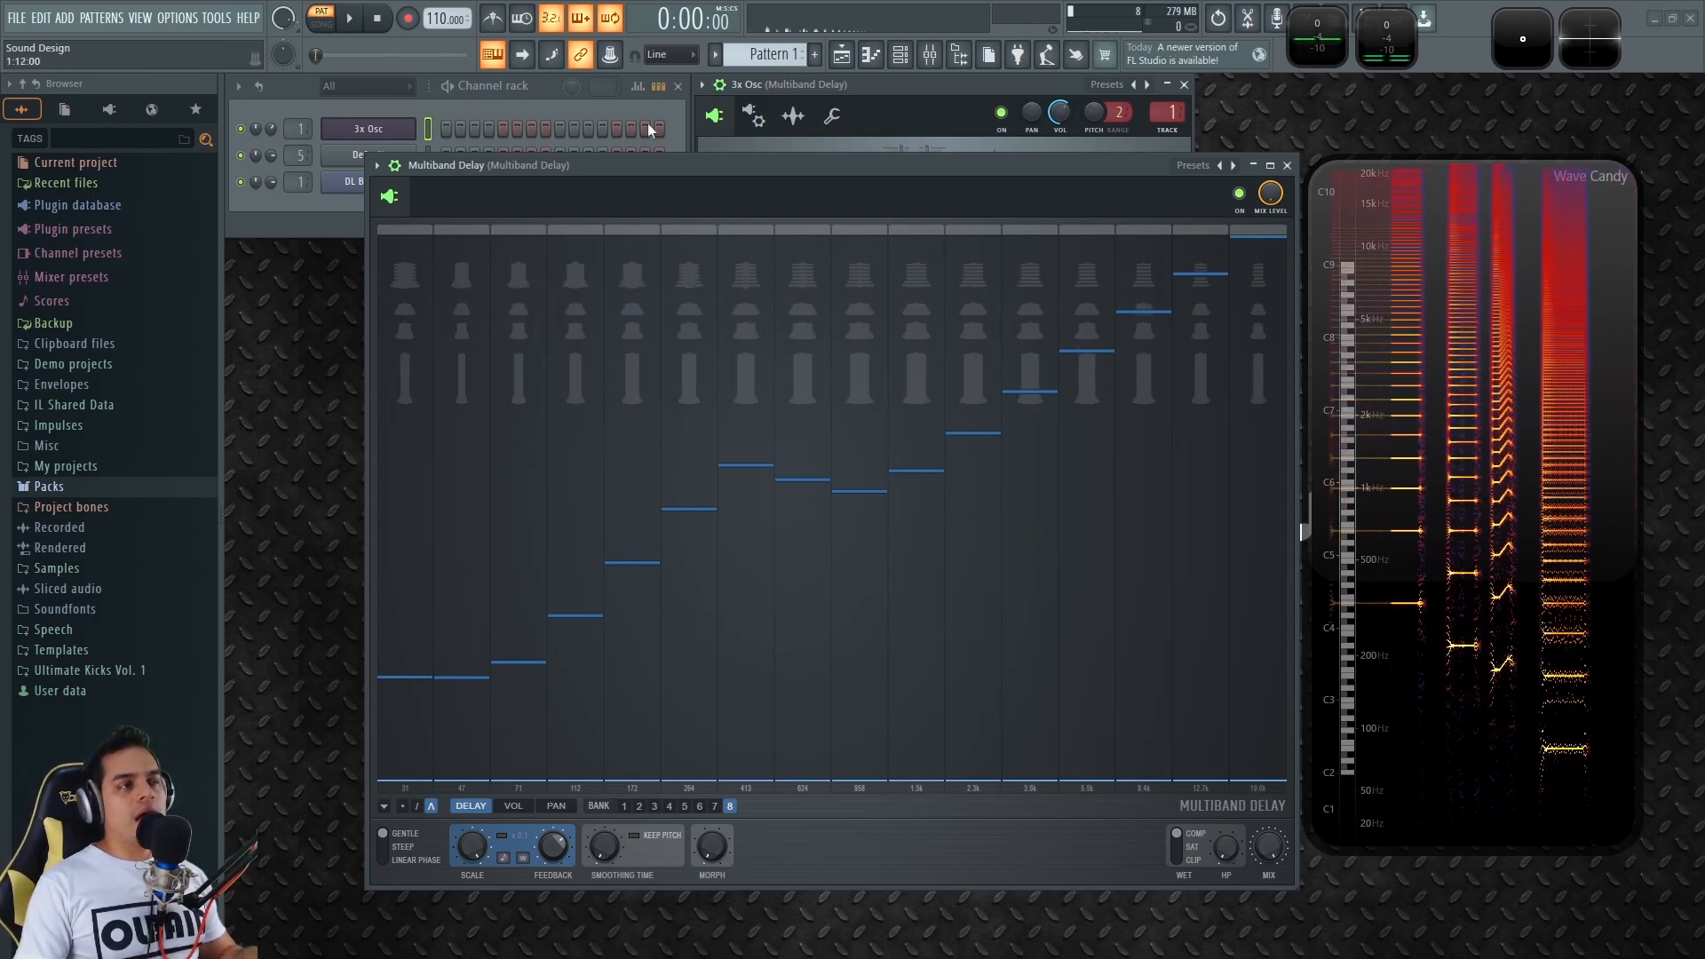
- Move the Multiband Delay window below the 3x Osc window and set oscillator 1 to a sine wave
drag(822, 163, 771, 247)
click(744, 162)
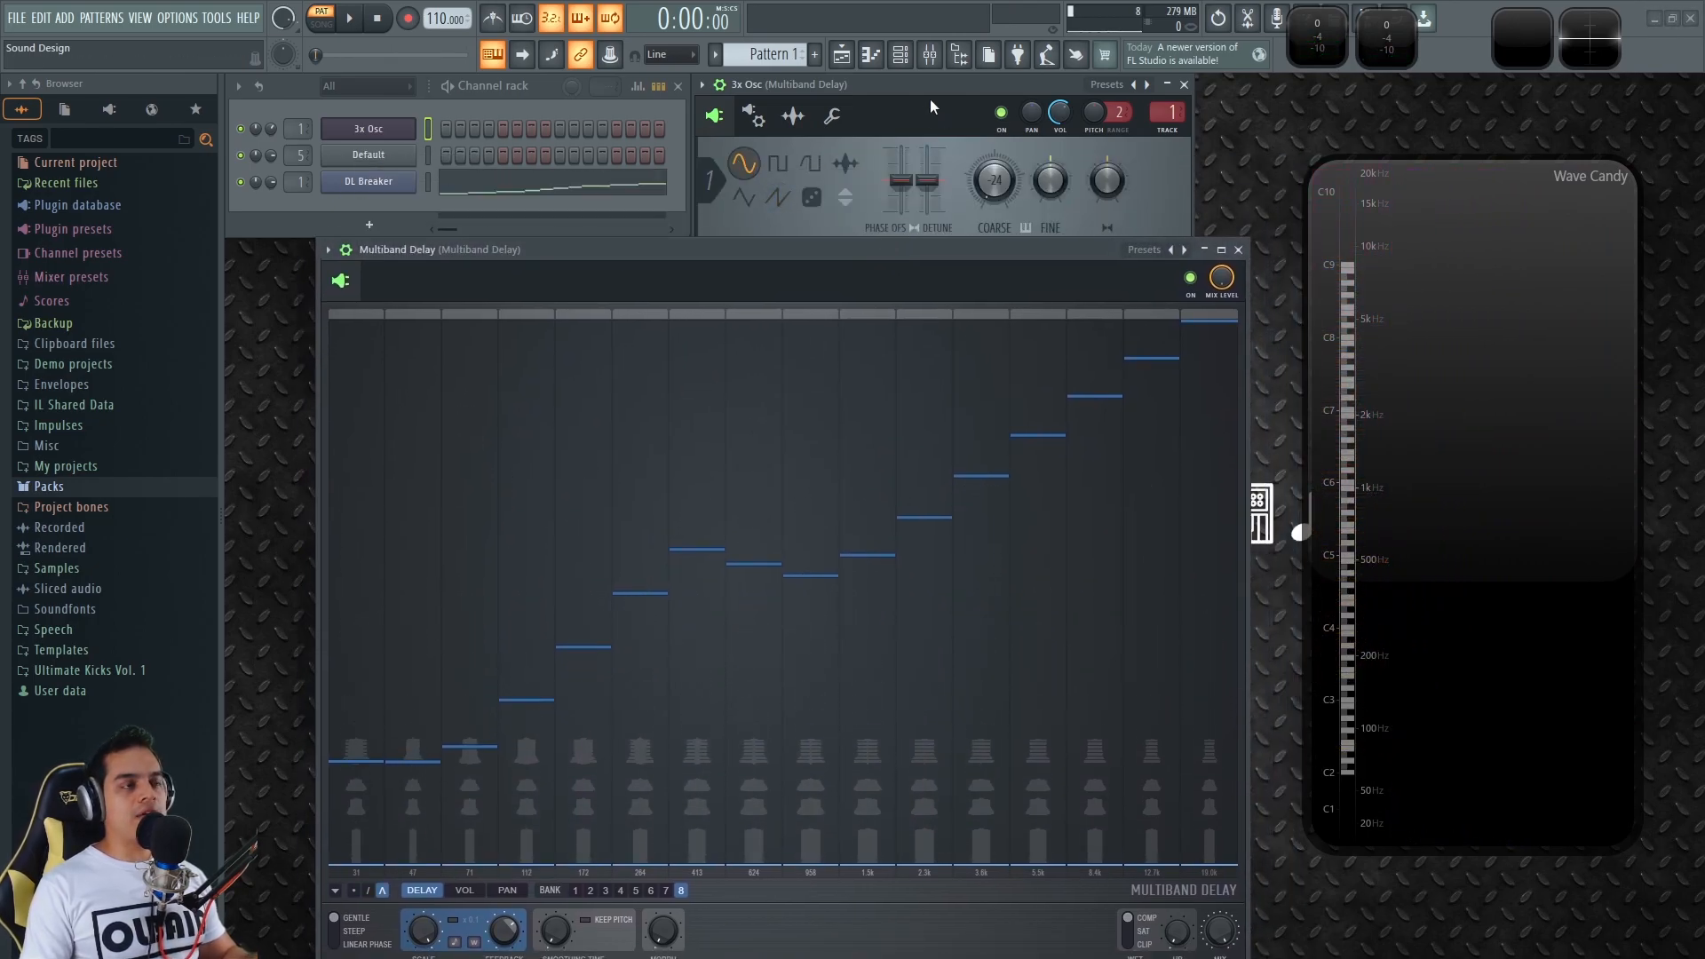
drag(930, 247, 929, 242)
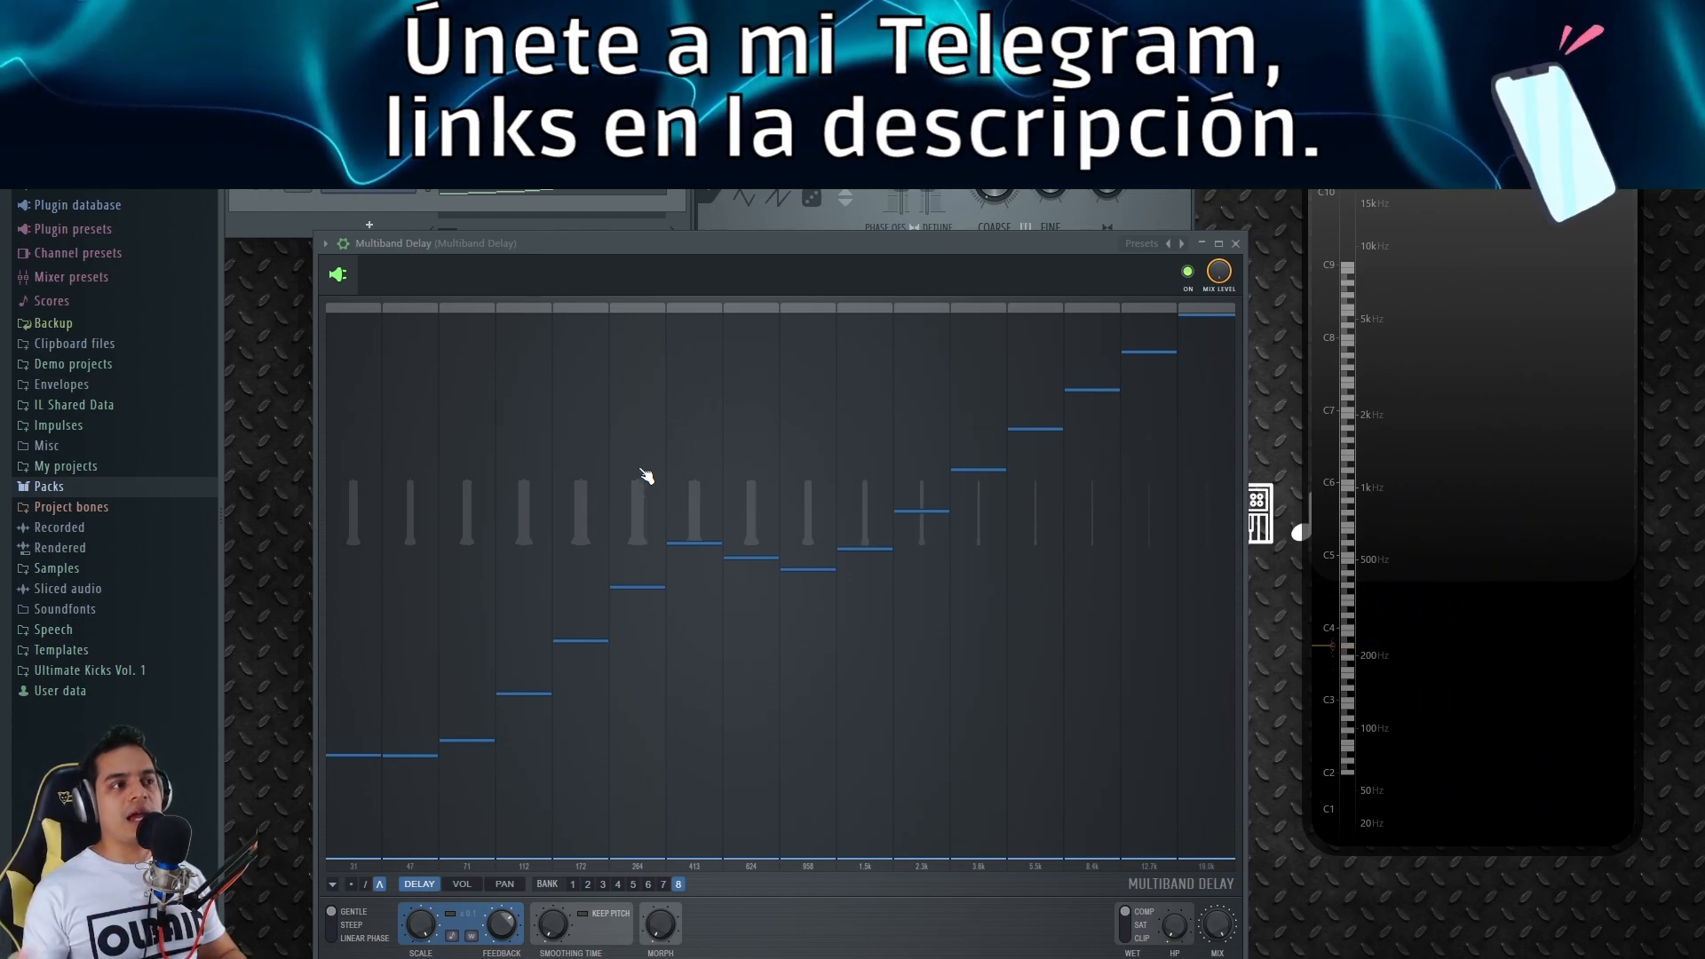
- Open Fruity Parametric EQ 2 on mixer track Insert 100 and turn band 2 into a band-pass filter at 200 Hz
key(F9)
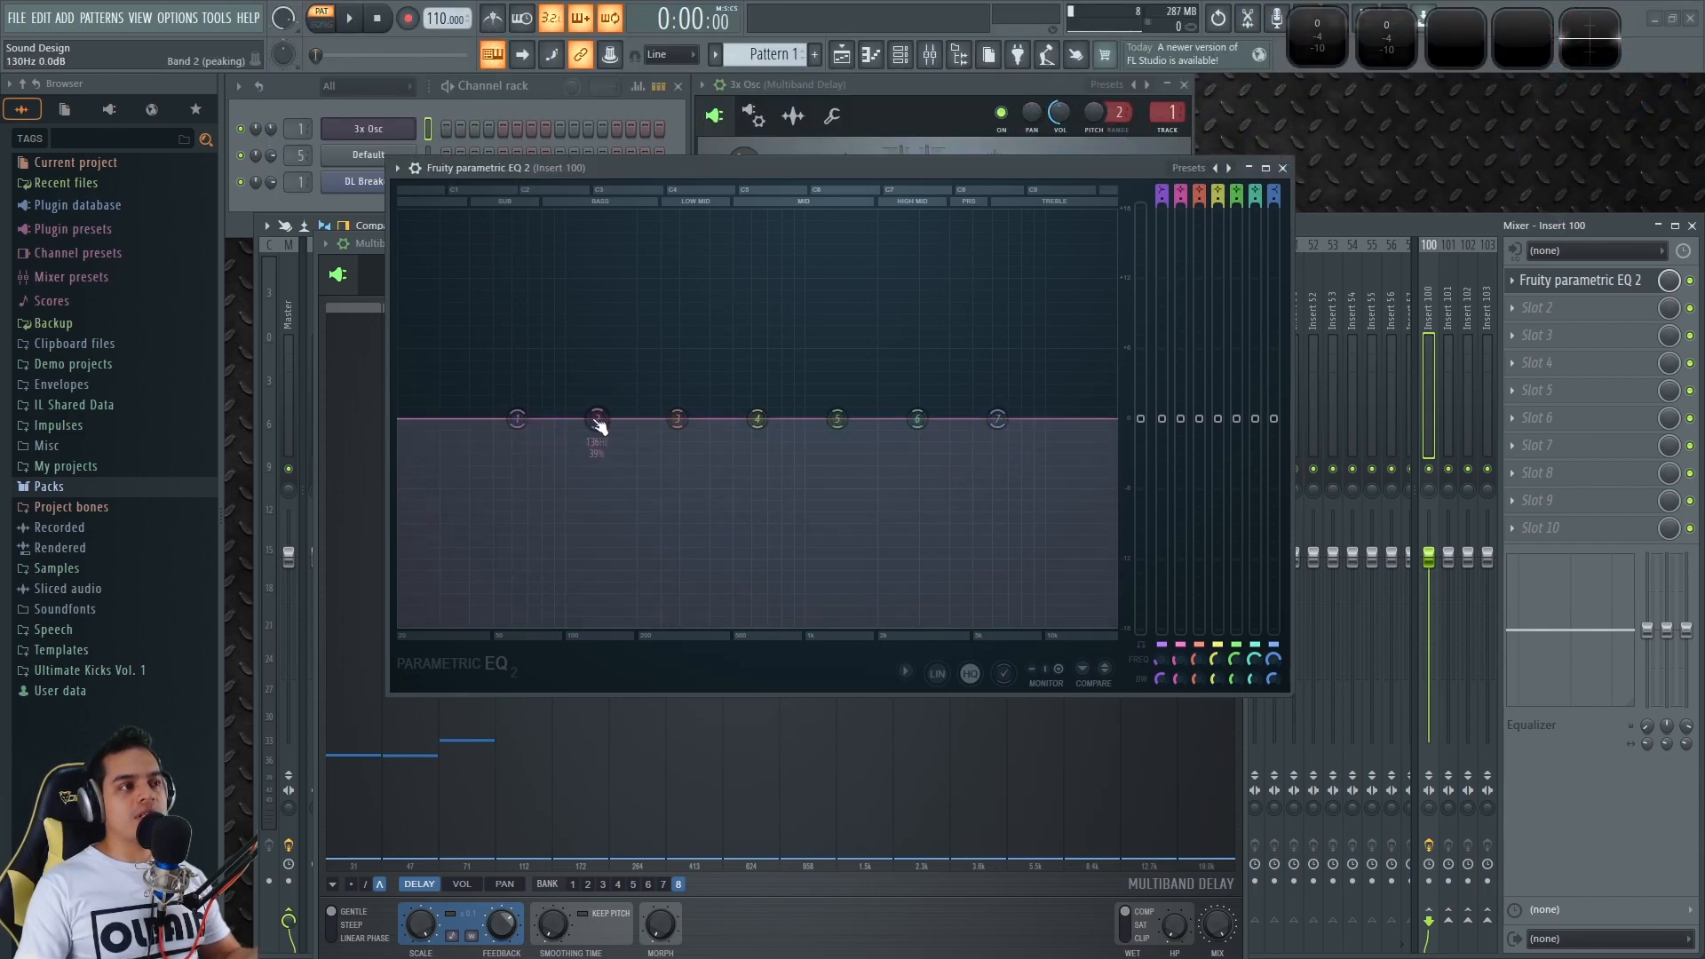
drag(600, 423, 607, 271)
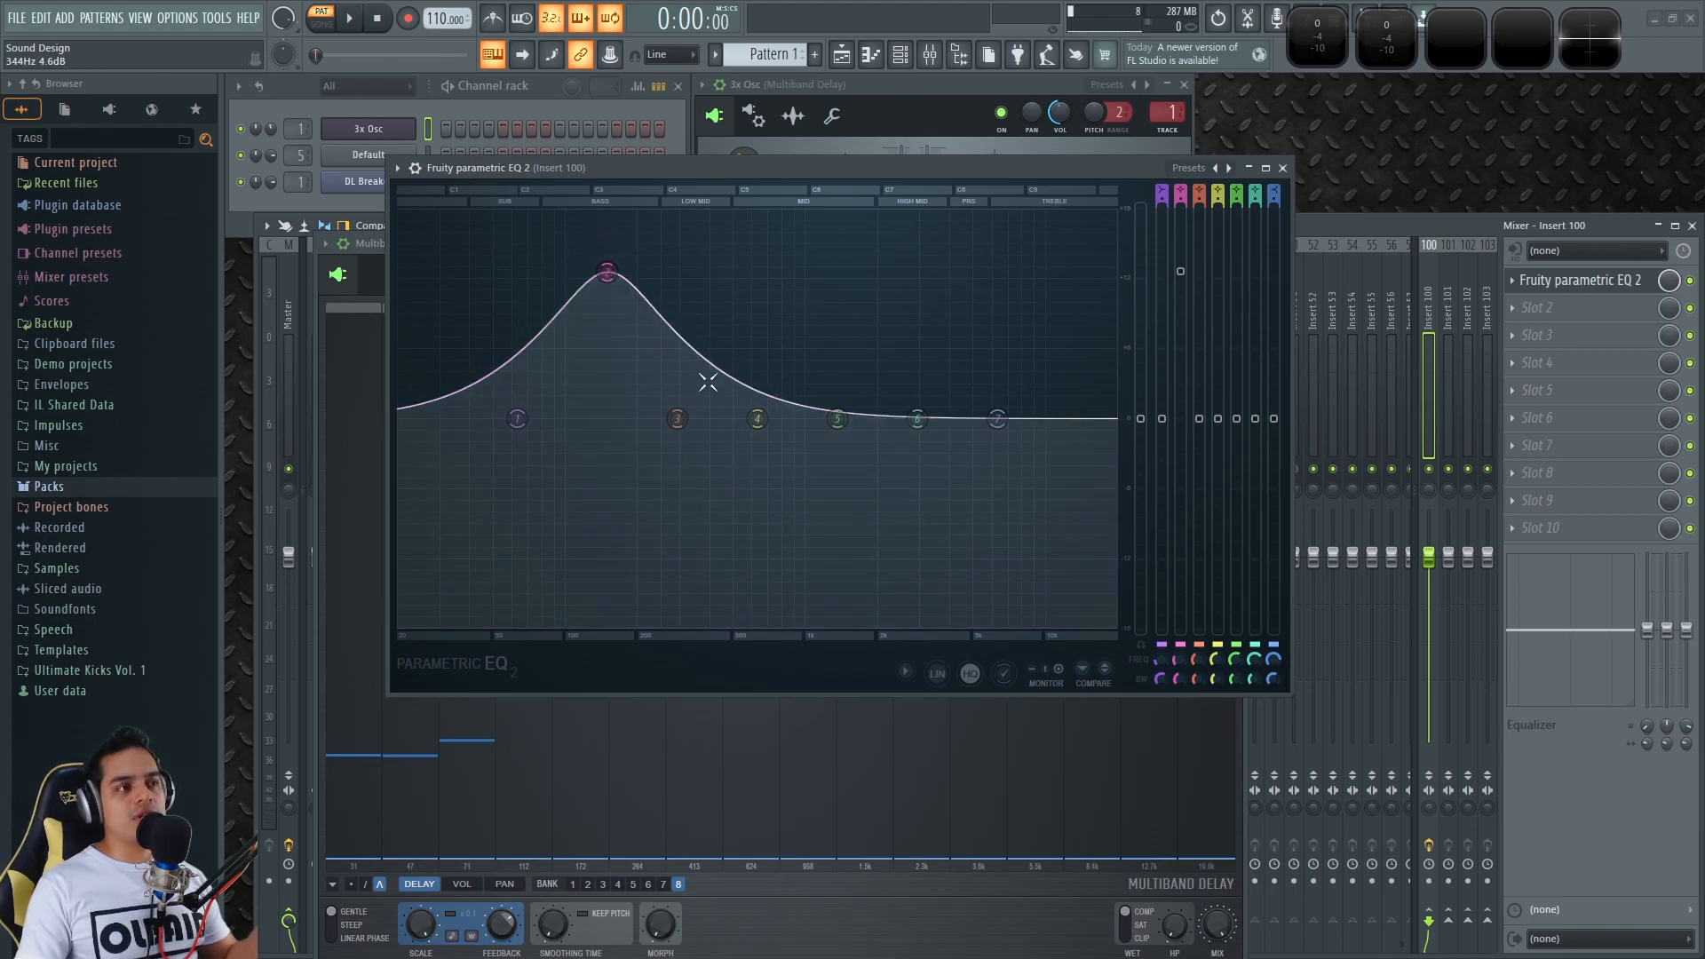
scroll(1180, 189, up, 1)
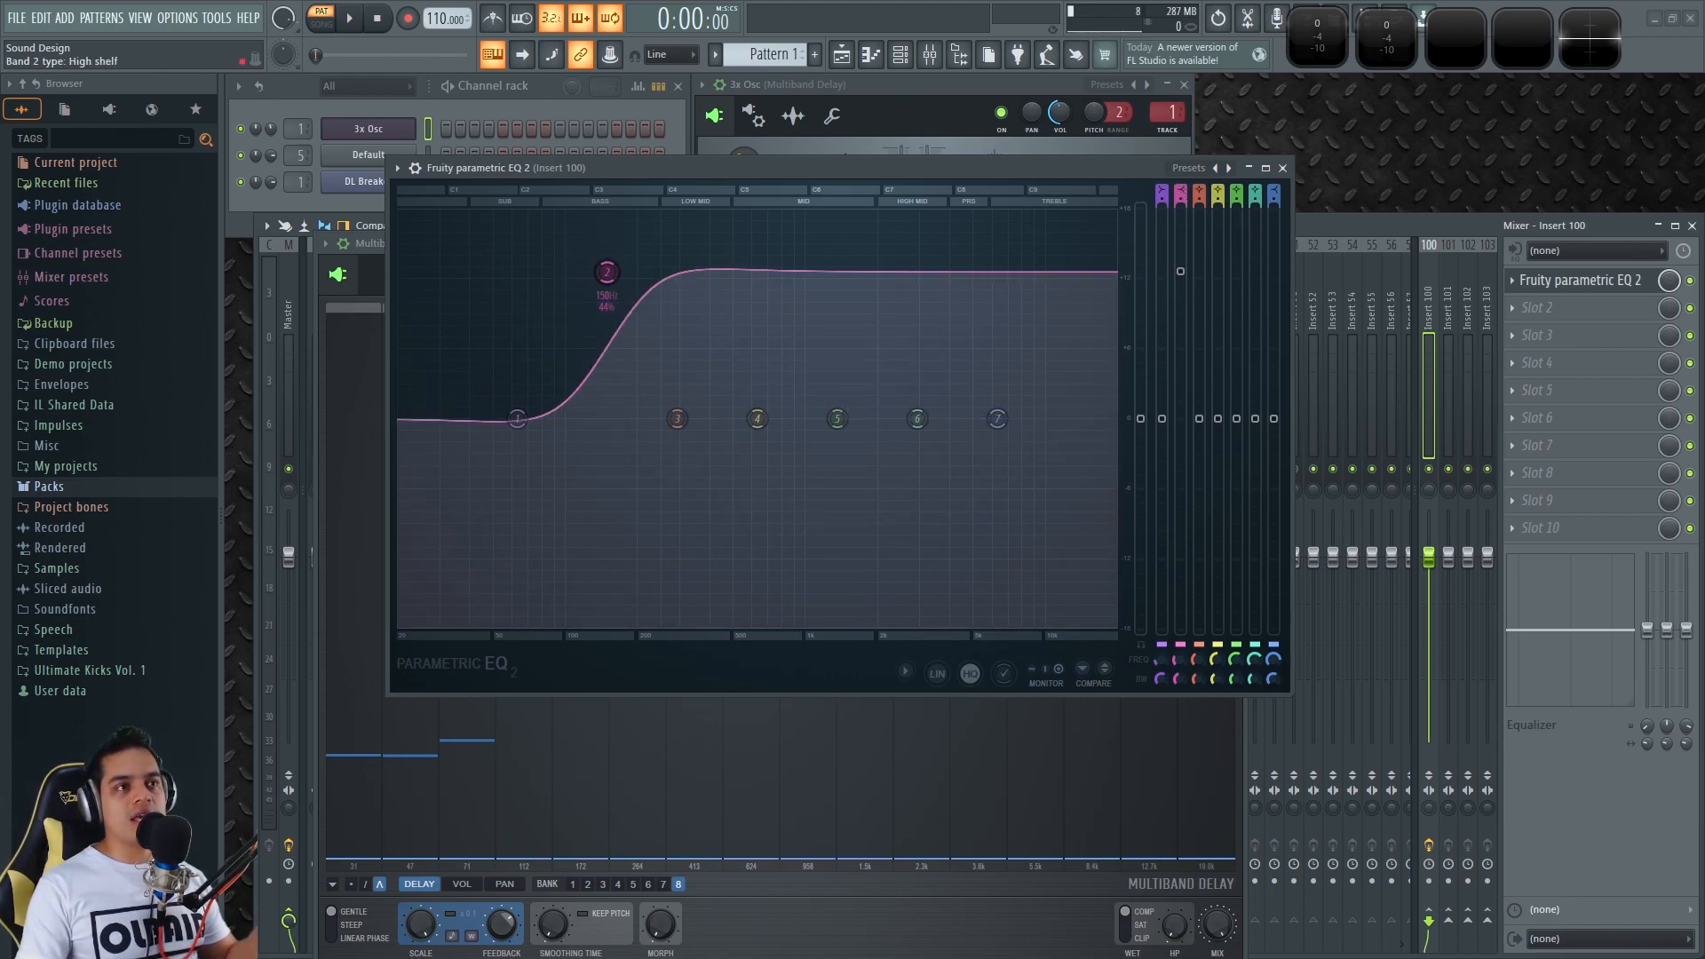
scroll(1180, 189, up, 4)
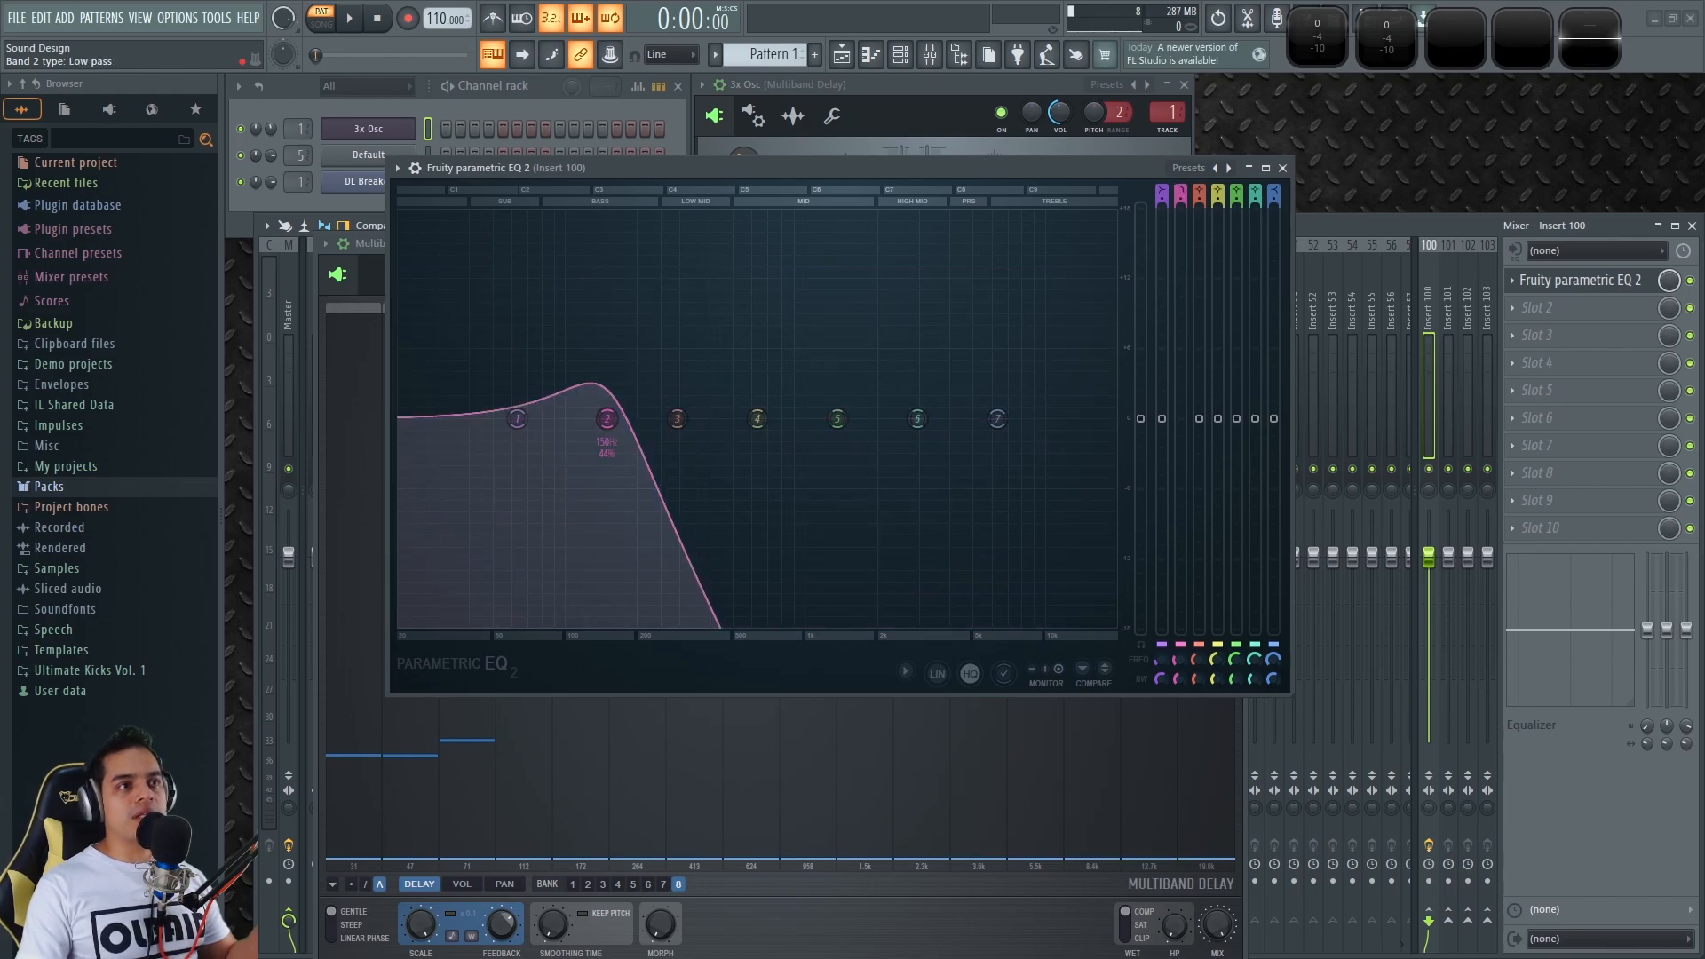
drag(607, 418, 643, 455)
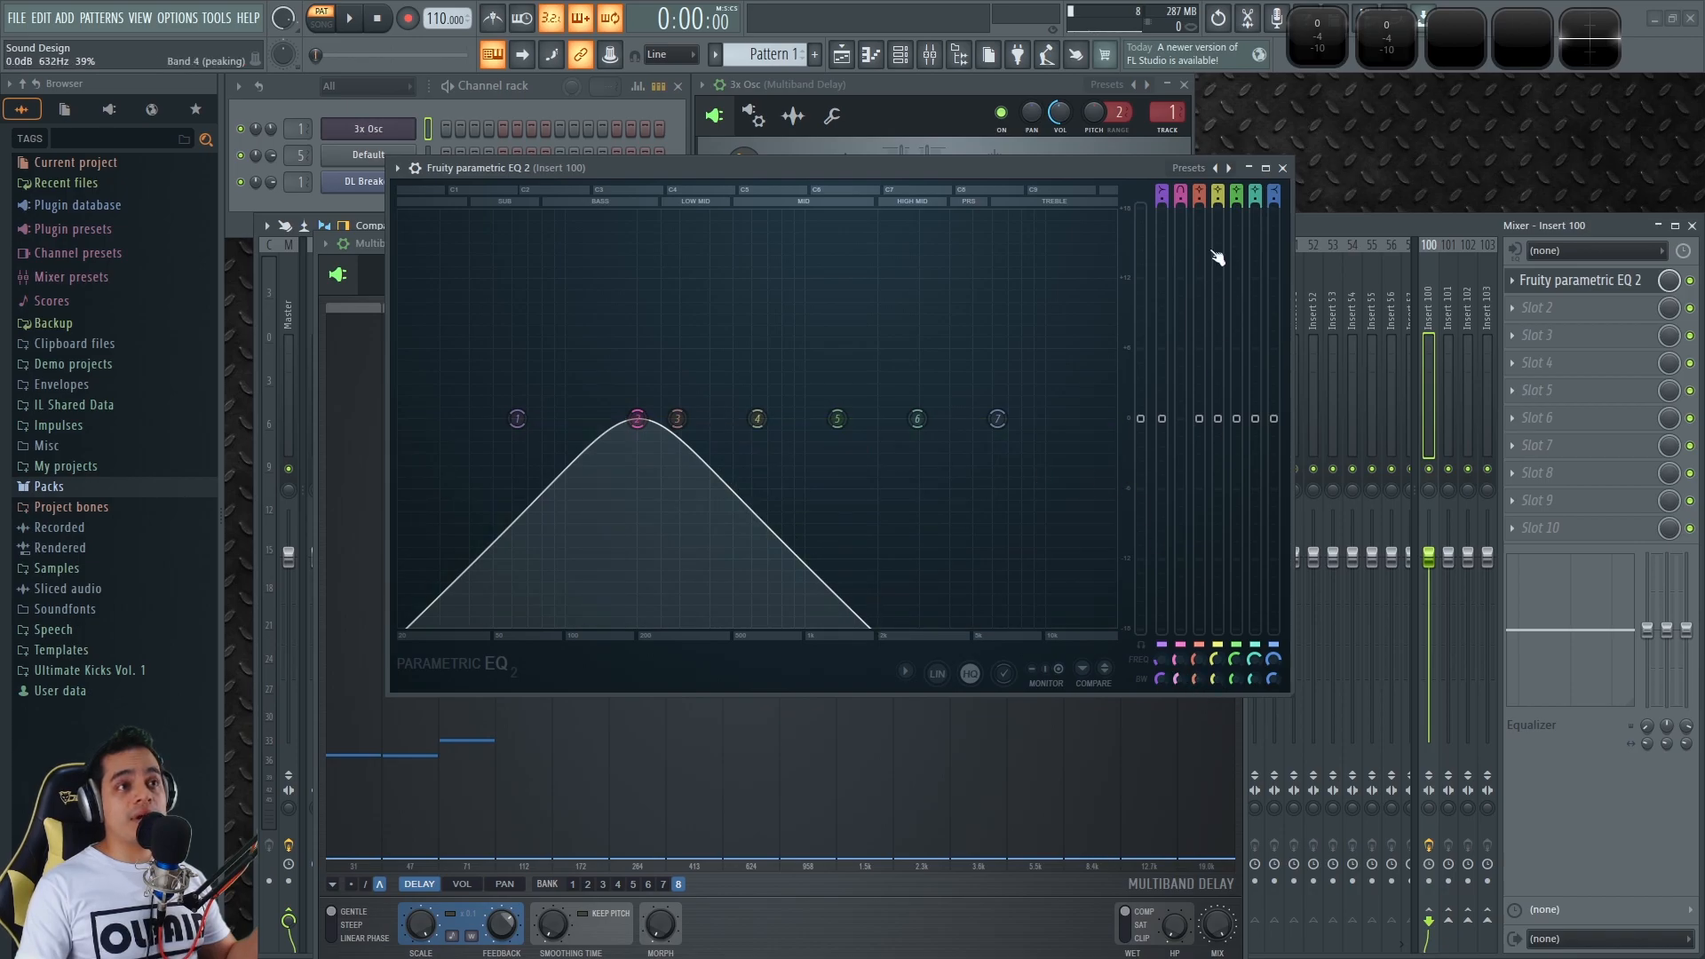
- Try a Steep 8 slope and a narrow bandwidth on the EQ's band 2 filter, and close the EQ
drag(1180, 202, 1180, 183)
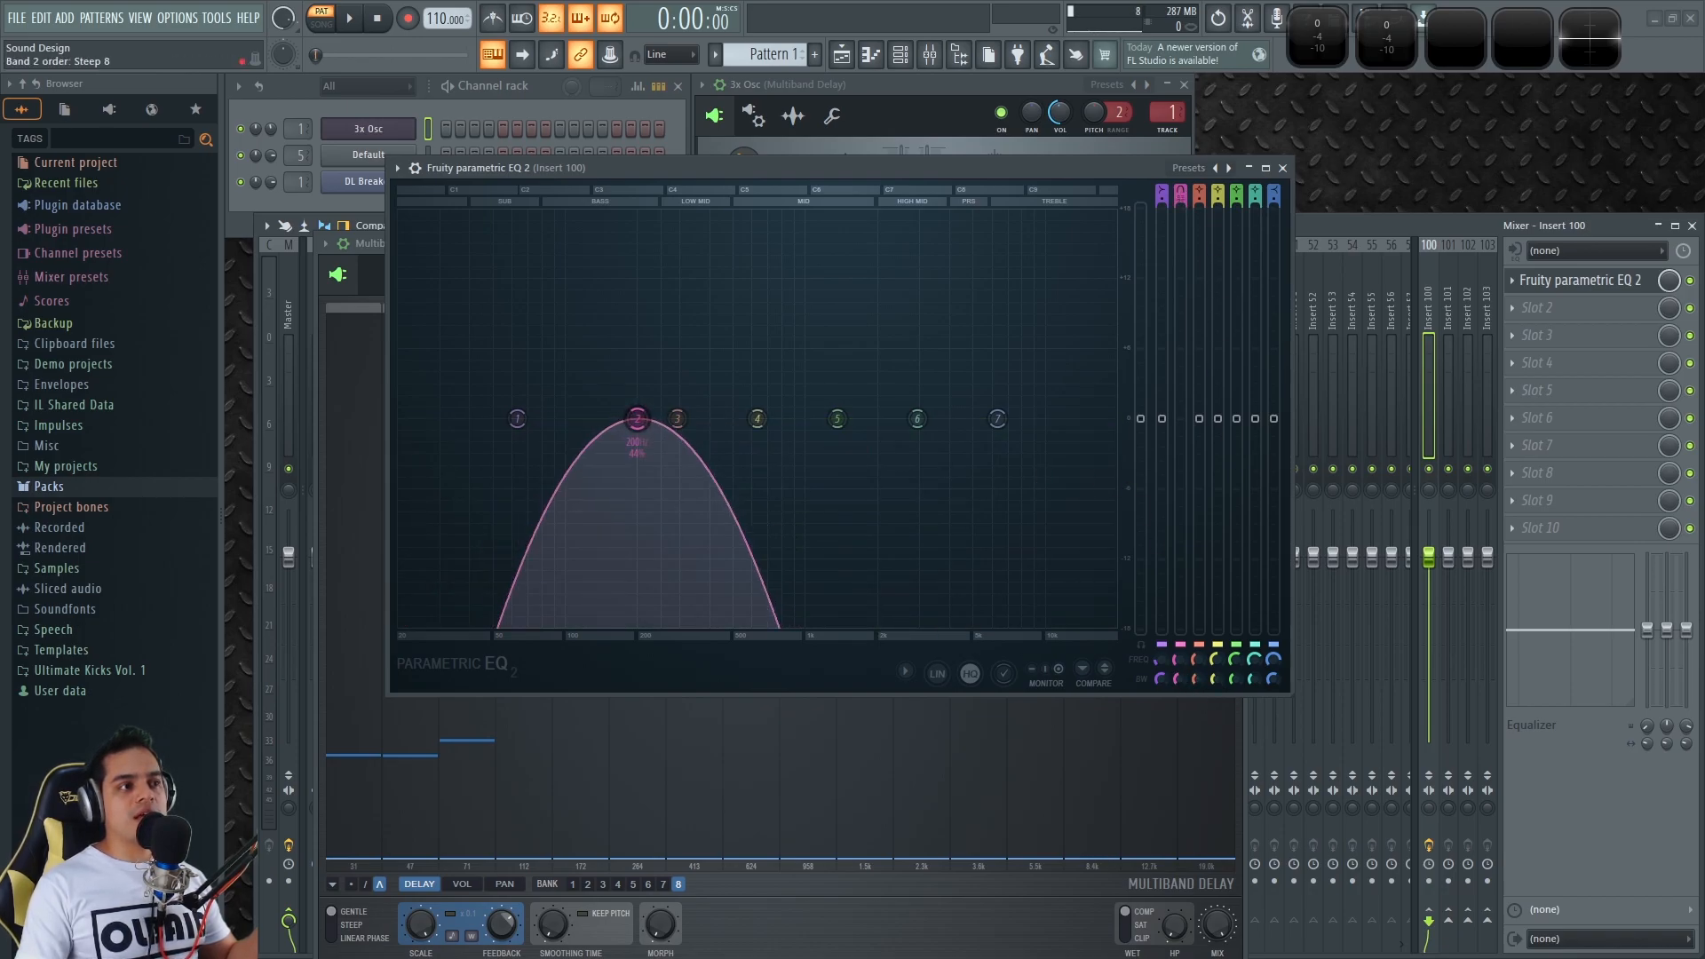
scroll(636, 419, down, 15)
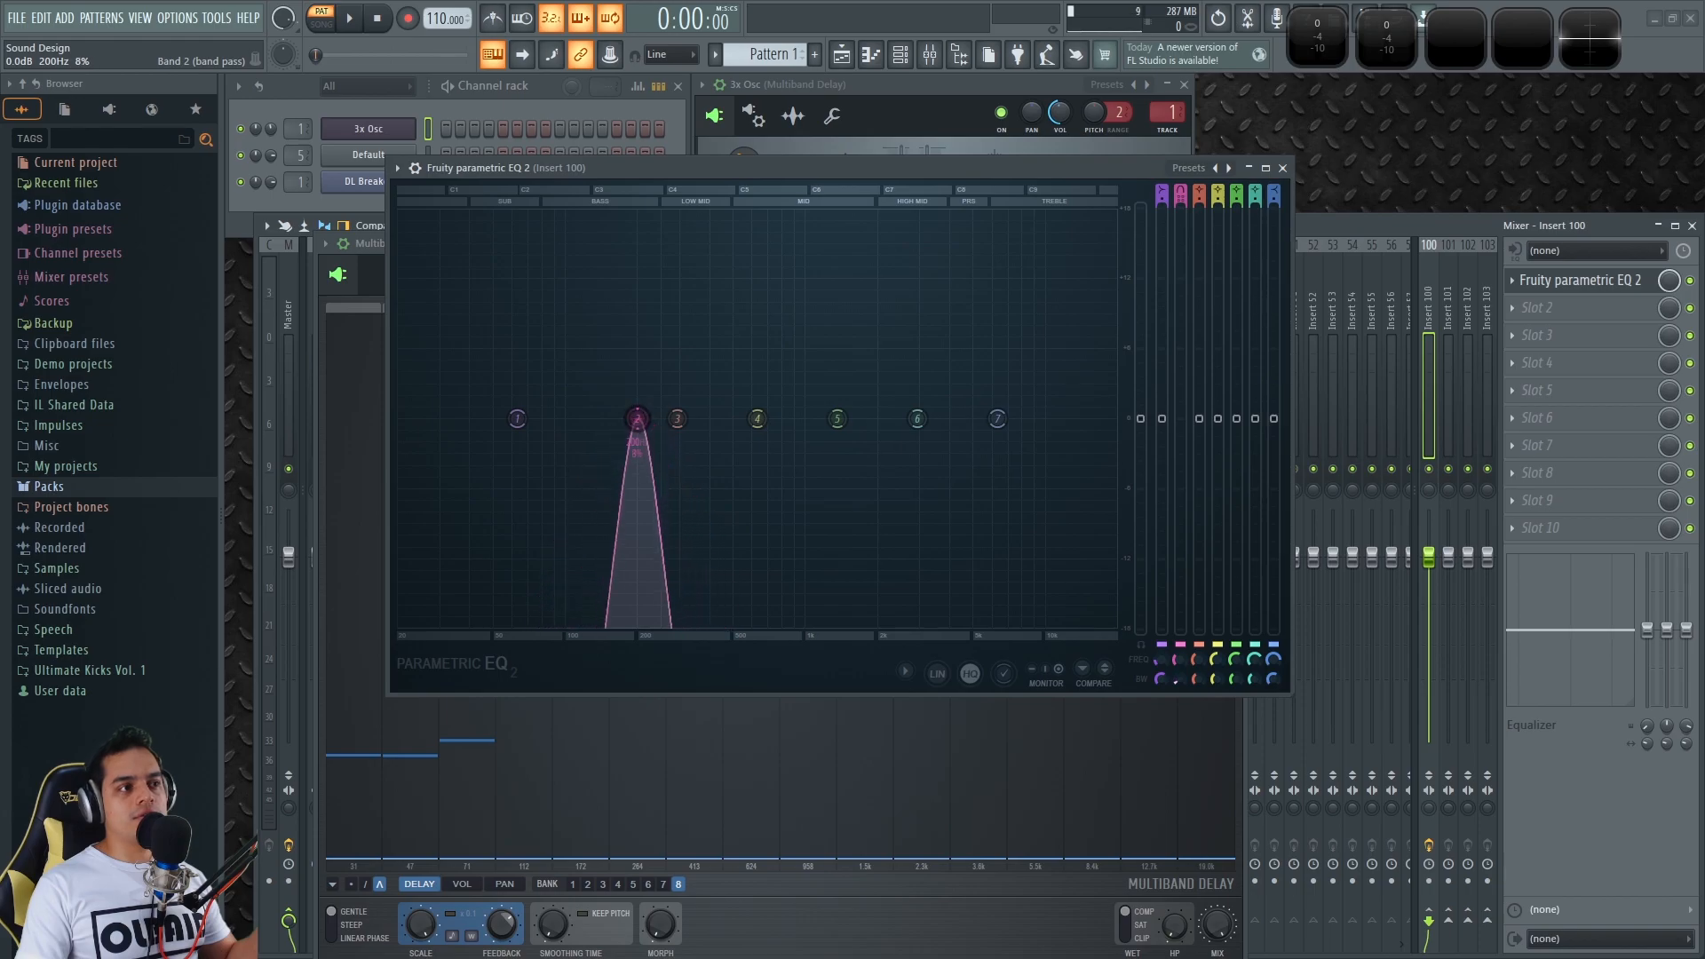
scroll(637, 418, up, 3)
drag(1179, 680, 1179, 704)
drag(1177, 193, 1181, 206)
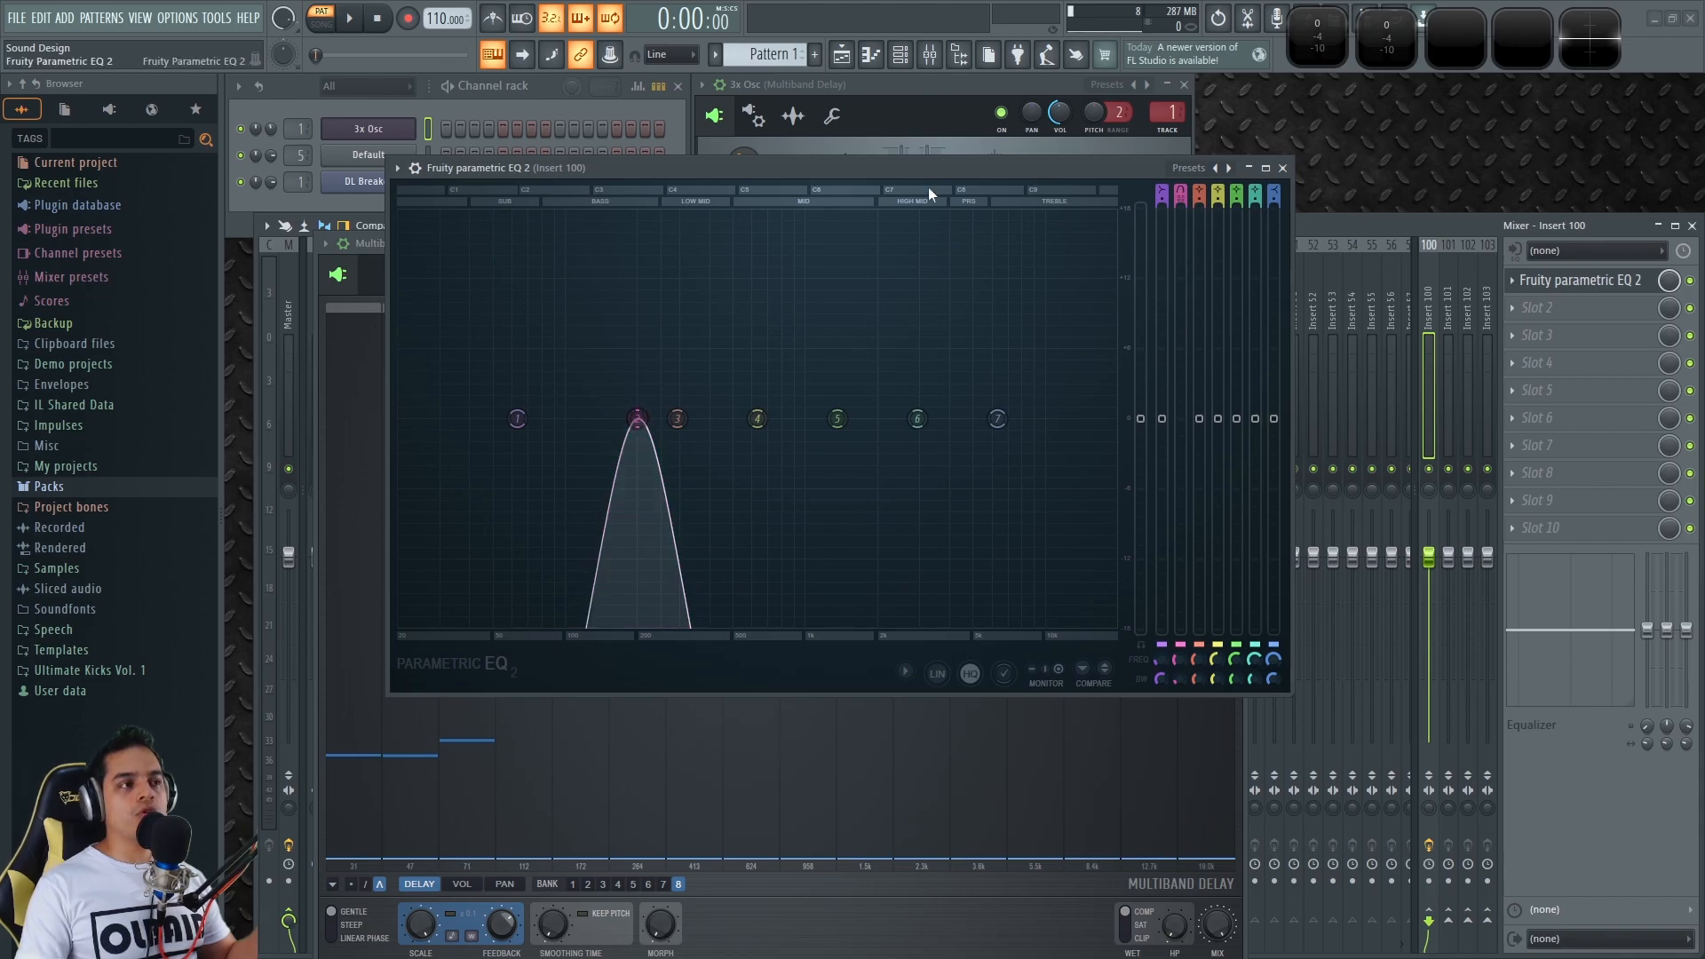
click(1283, 168)
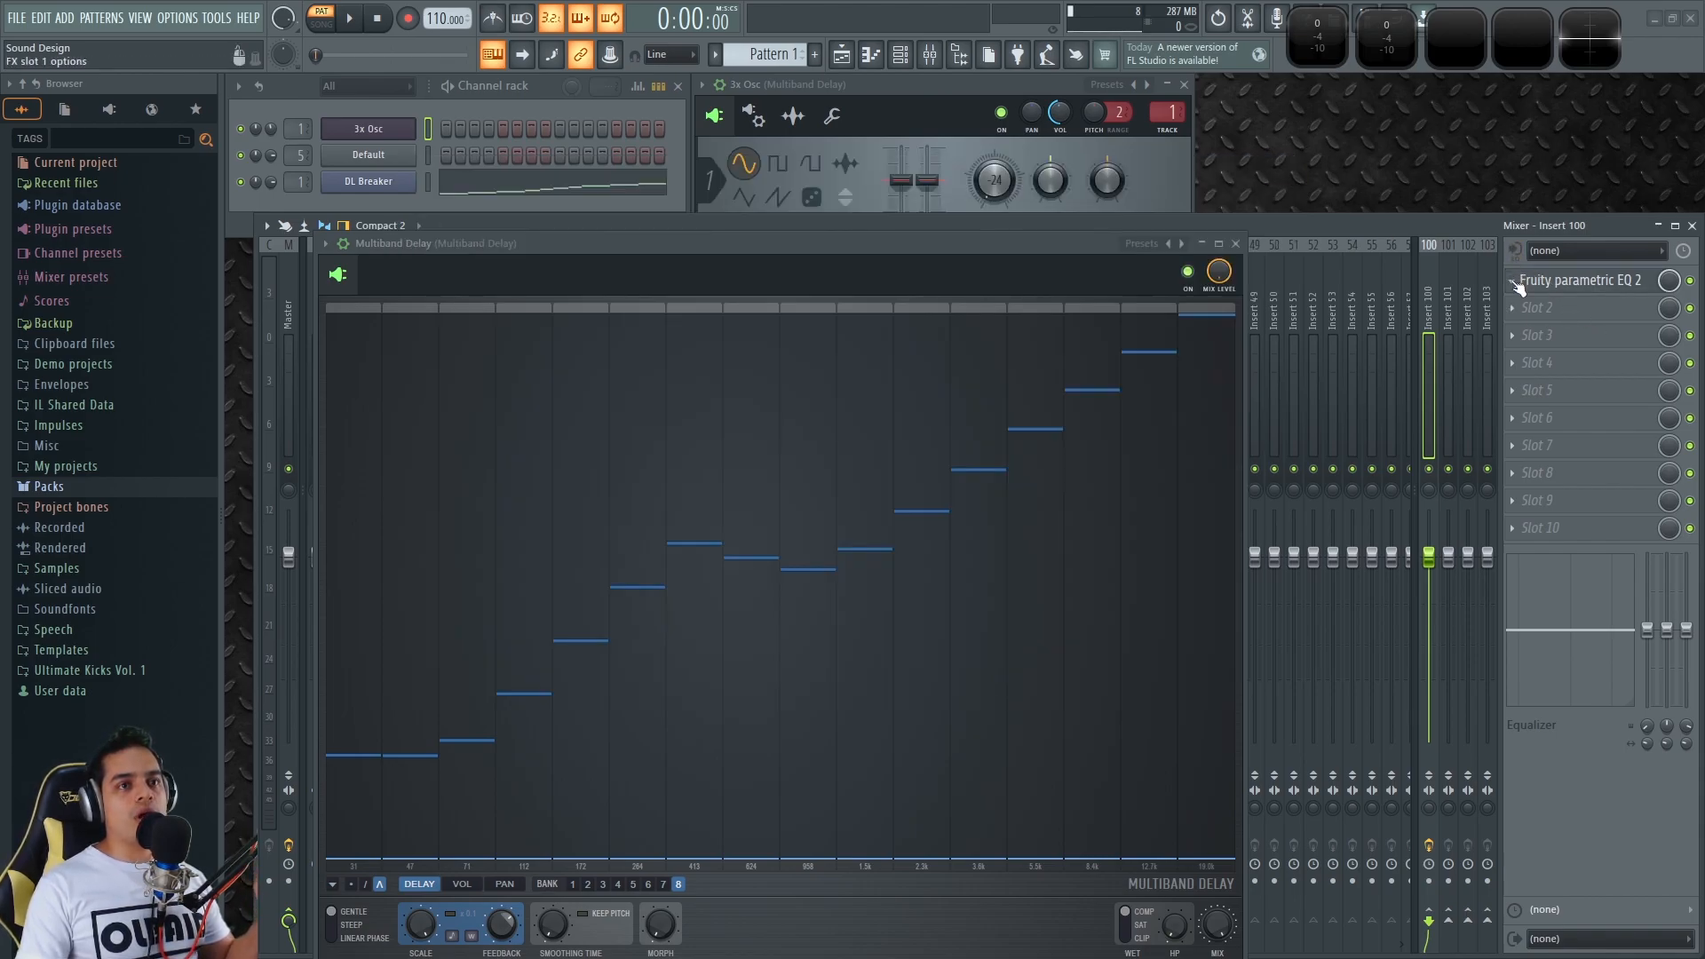
- Bring the Multiband Delay window to the front and play repeated low test notes
drag(723, 275, 791, 162)
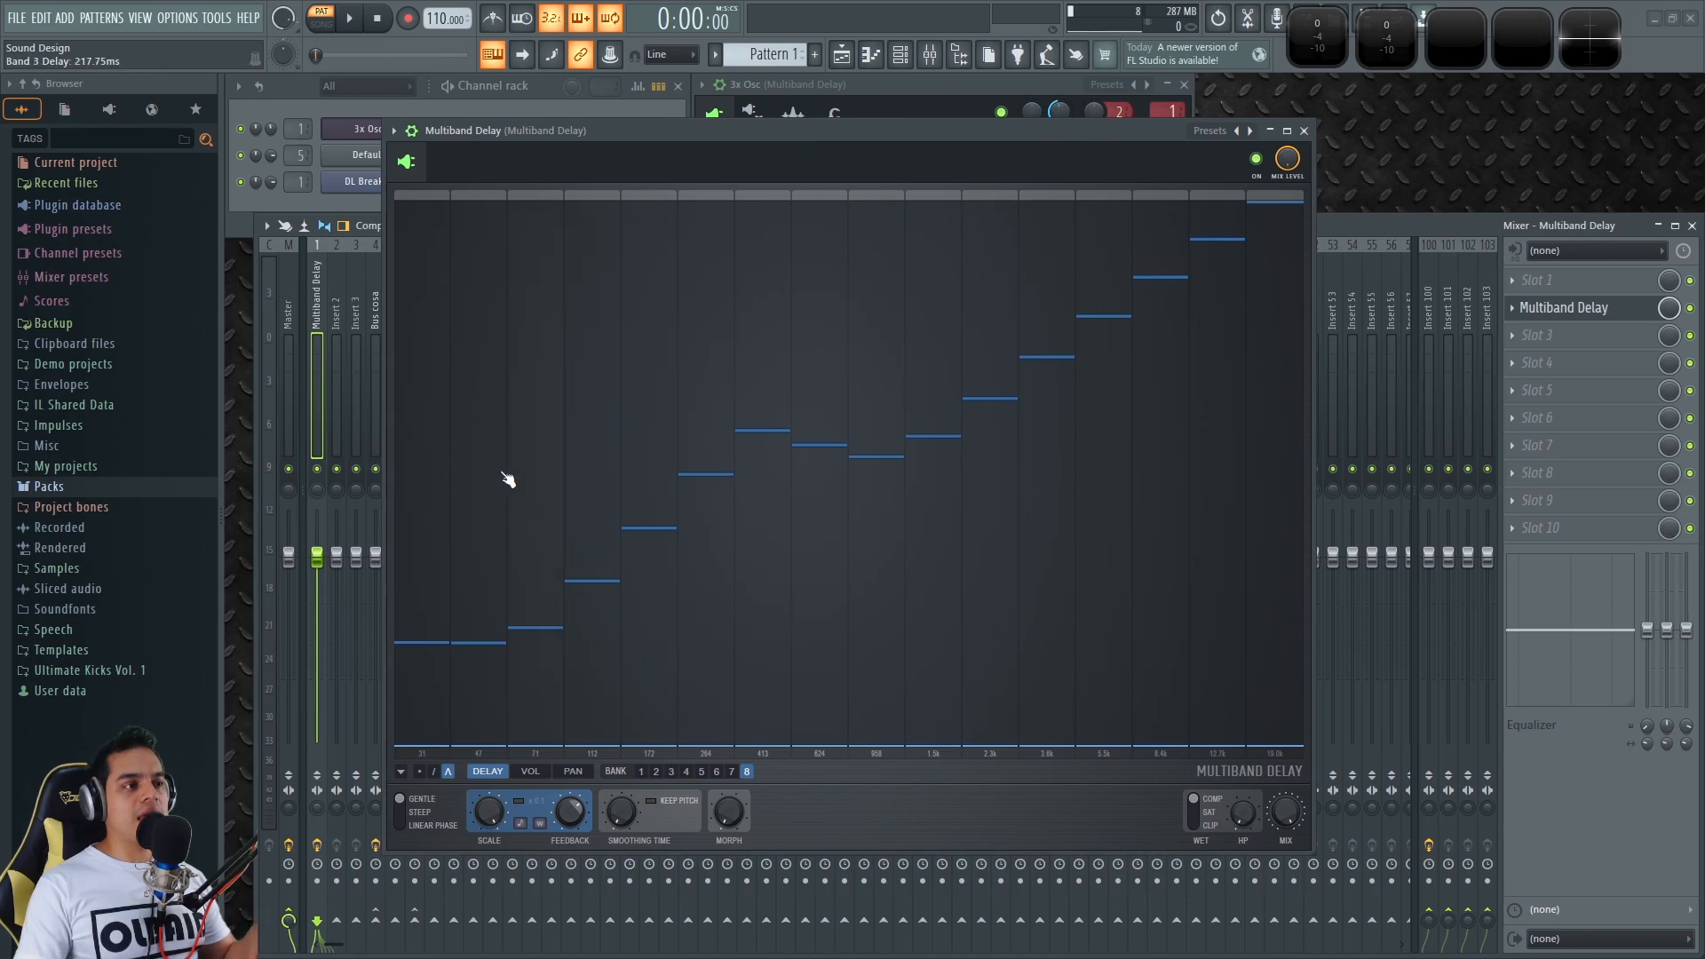
key(z)
key(z)
key(z)
key(z)
key(z)
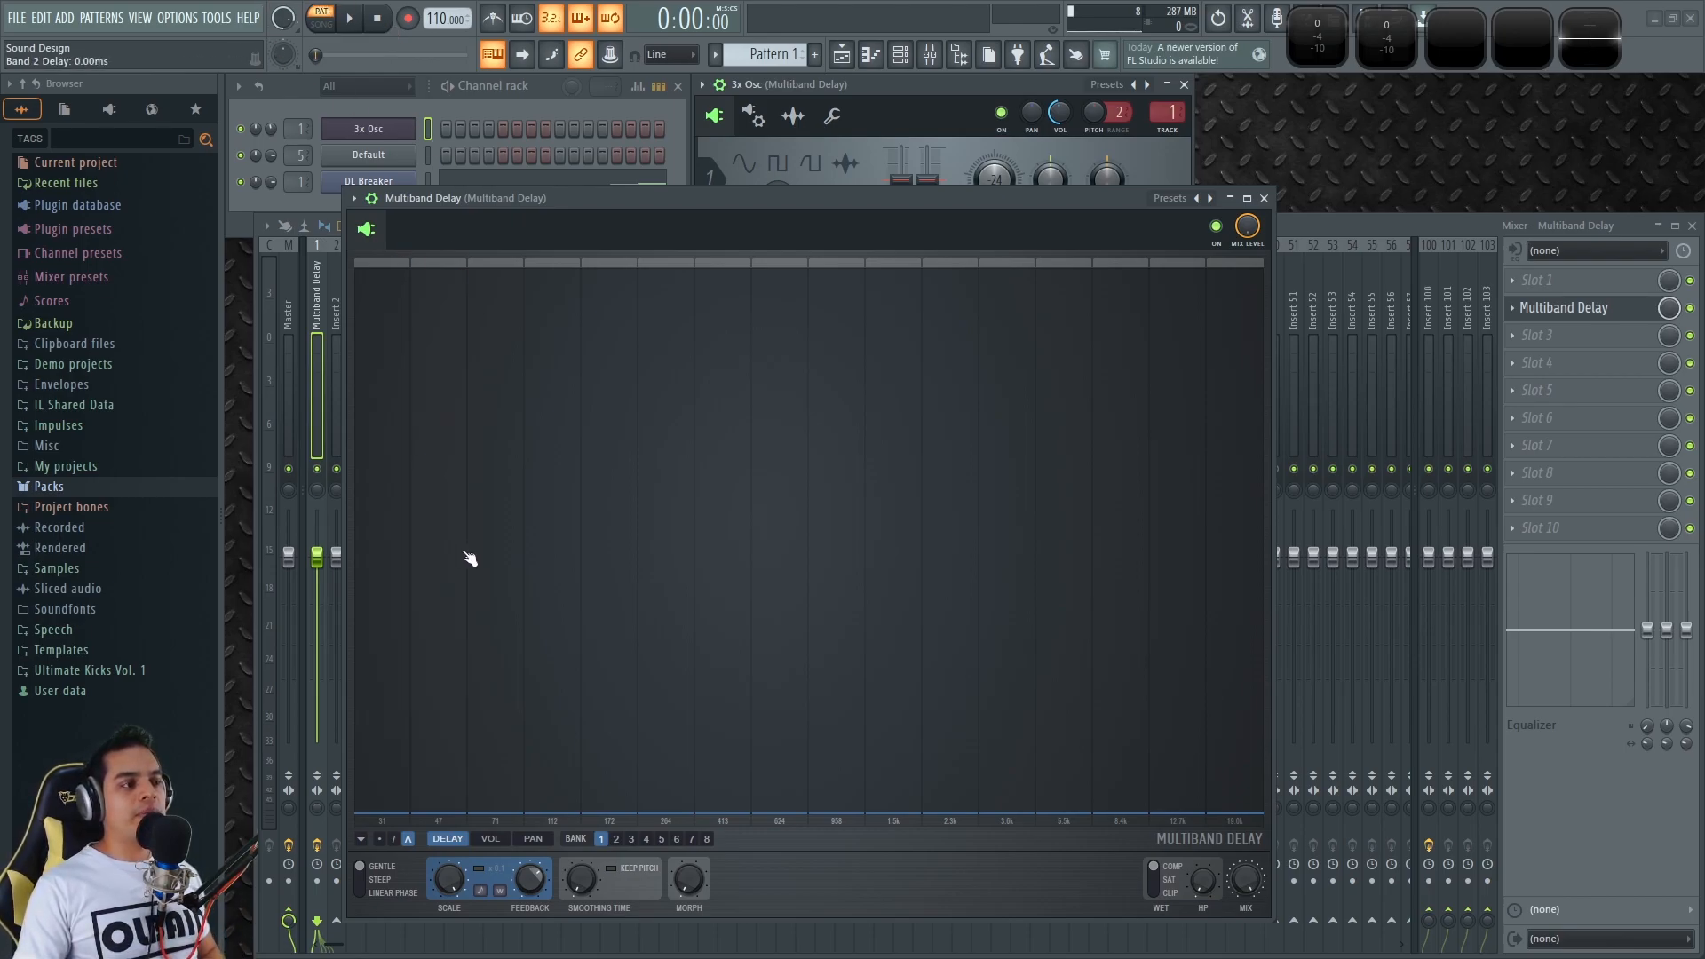
- Draw varied delay times across the bands of bank 1, trying the curve, line and pencil drawing modes
mouse_move(391, 419)
mouse_down()
mouse_move(616, 396)
mouse_move(749, 548)
mouse_move(1134, 483)
mouse_move(1024, 438)
mouse_move(609, 535)
mouse_move(449, 754)
mouse_move(962, 711)
mouse_move(737, 388)
mouse_move(483, 582)
mouse_move(875, 503)
mouse_move(1084, 689)
mouse_move(551, 441)
mouse_move(650, 491)
mouse_move(887, 483)
mouse_move(1149, 358)
mouse_move(1239, 464)
mouse_up()
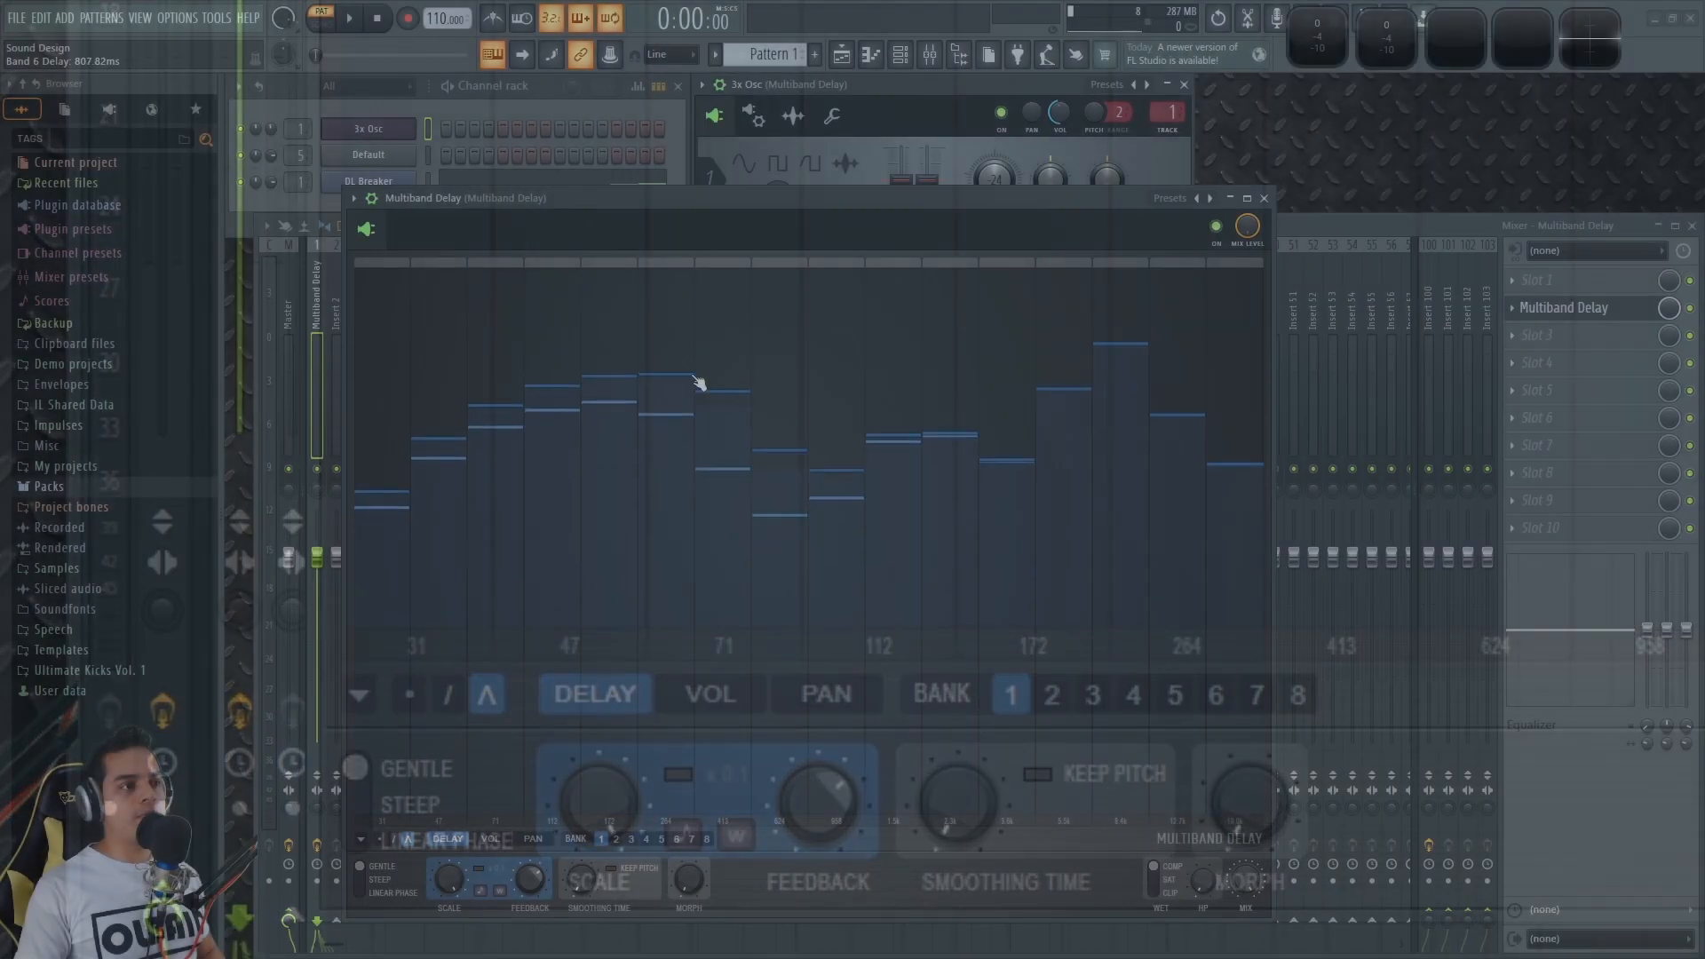
mouse_move(696, 373)
mouse_down()
mouse_move(897, 625)
mouse_move(1142, 525)
mouse_move(1169, 350)
mouse_move(941, 578)
mouse_move(804, 524)
mouse_move(740, 327)
mouse_move(722, 639)
mouse_move(725, 453)
mouse_up()
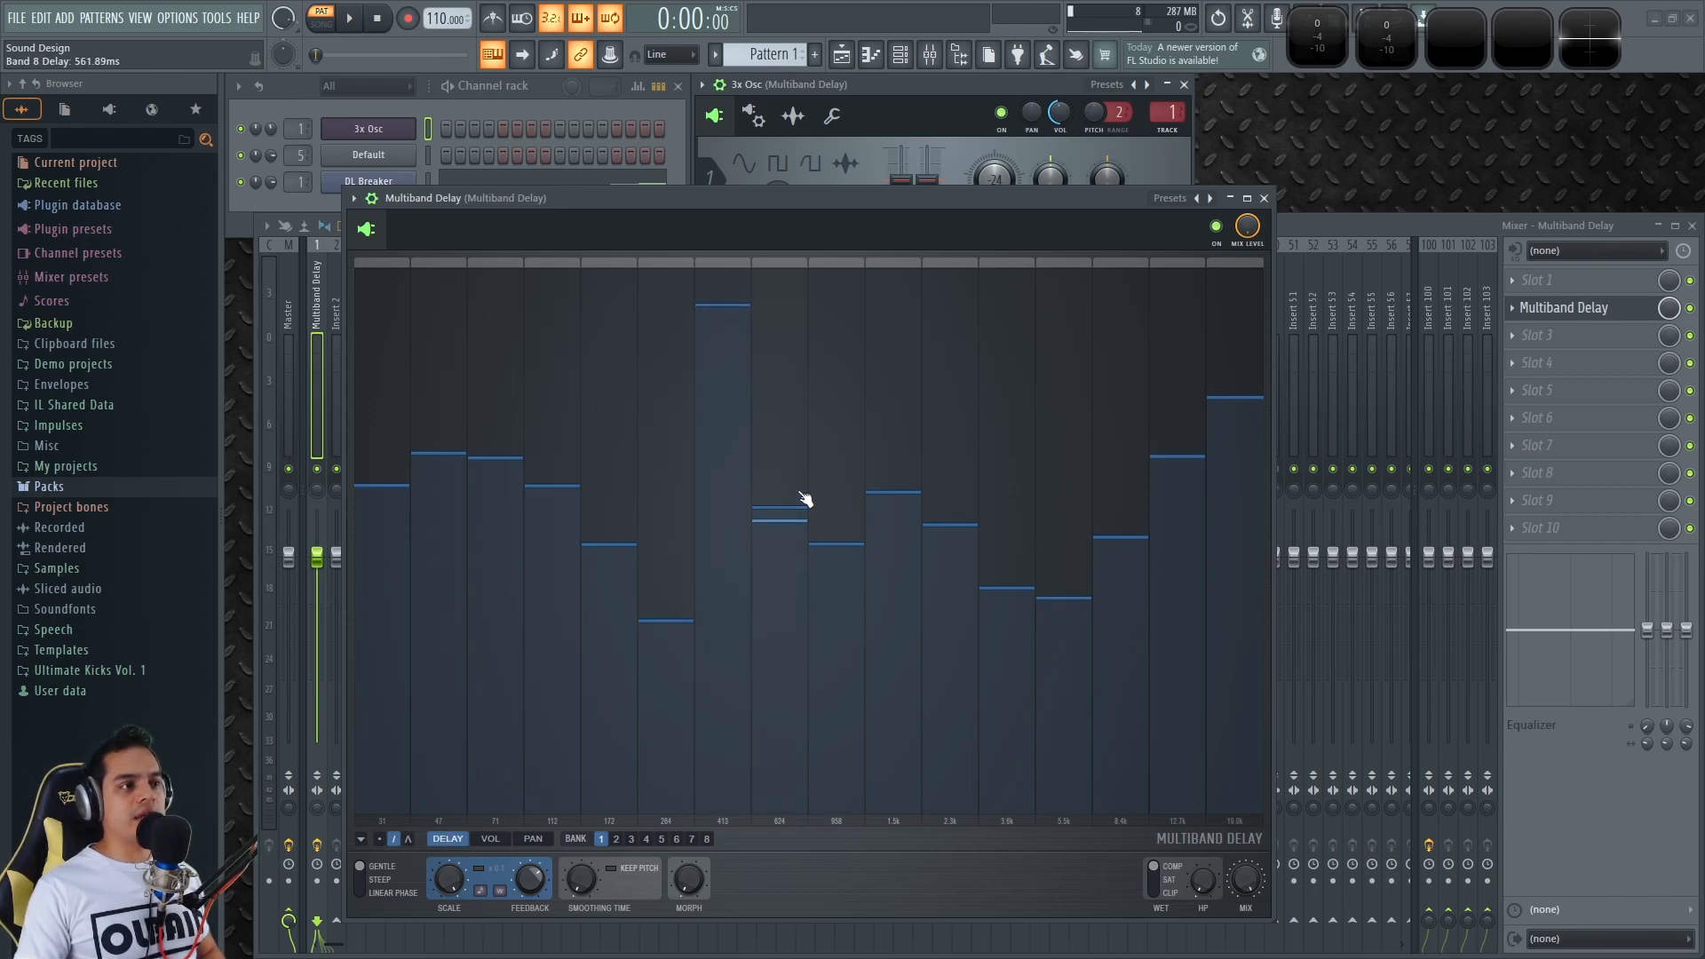
mouse_move(881, 670)
mouse_down()
mouse_move(1115, 483)
mouse_move(1229, 285)
mouse_move(706, 517)
mouse_move(499, 715)
mouse_move(363, 717)
mouse_move(332, 328)
mouse_move(342, 799)
mouse_move(320, 360)
mouse_move(306, 515)
mouse_move(253, 688)
mouse_move(236, 419)
mouse_move(609, 511)
mouse_up()
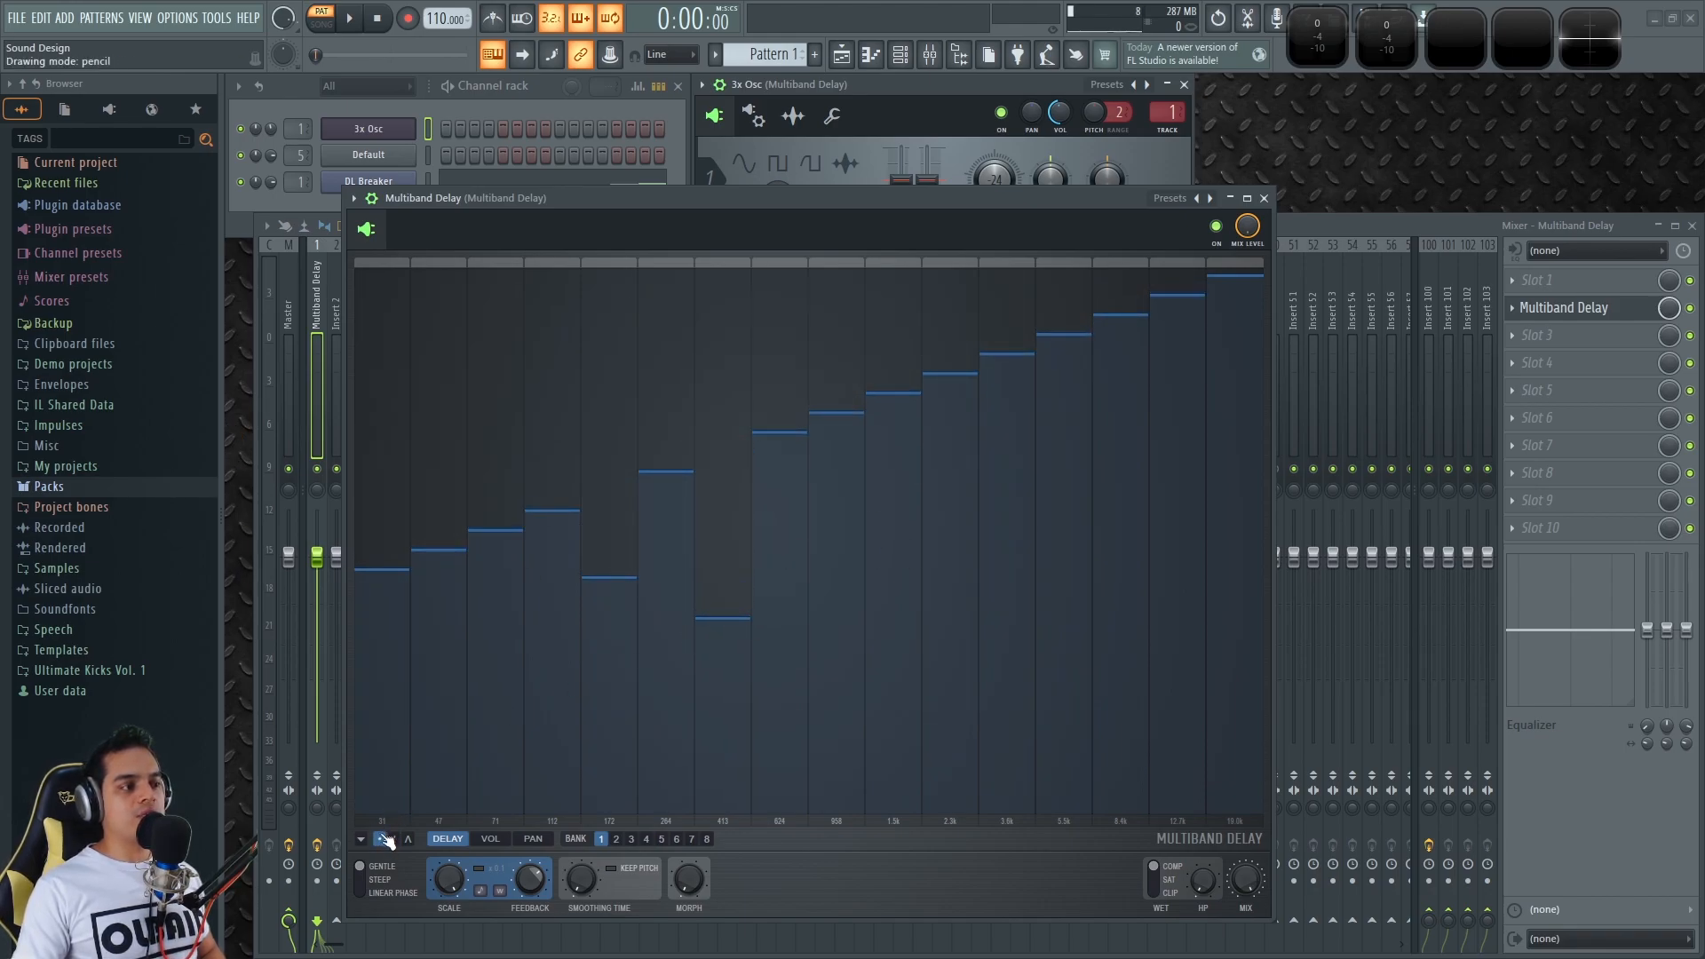
mouse_move(726, 663)
mouse_down()
mouse_move(1160, 515)
mouse_move(861, 628)
mouse_move(655, 582)
mouse_move(793, 548)
mouse_move(1057, 396)
mouse_move(1100, 727)
mouse_move(449, 487)
mouse_move(795, 447)
mouse_move(598, 563)
mouse_move(551, 620)
mouse_move(1141, 445)
mouse_move(993, 472)
mouse_move(465, 373)
mouse_move(382, 553)
mouse_up()
right_click(717, 495)
key(Escape)
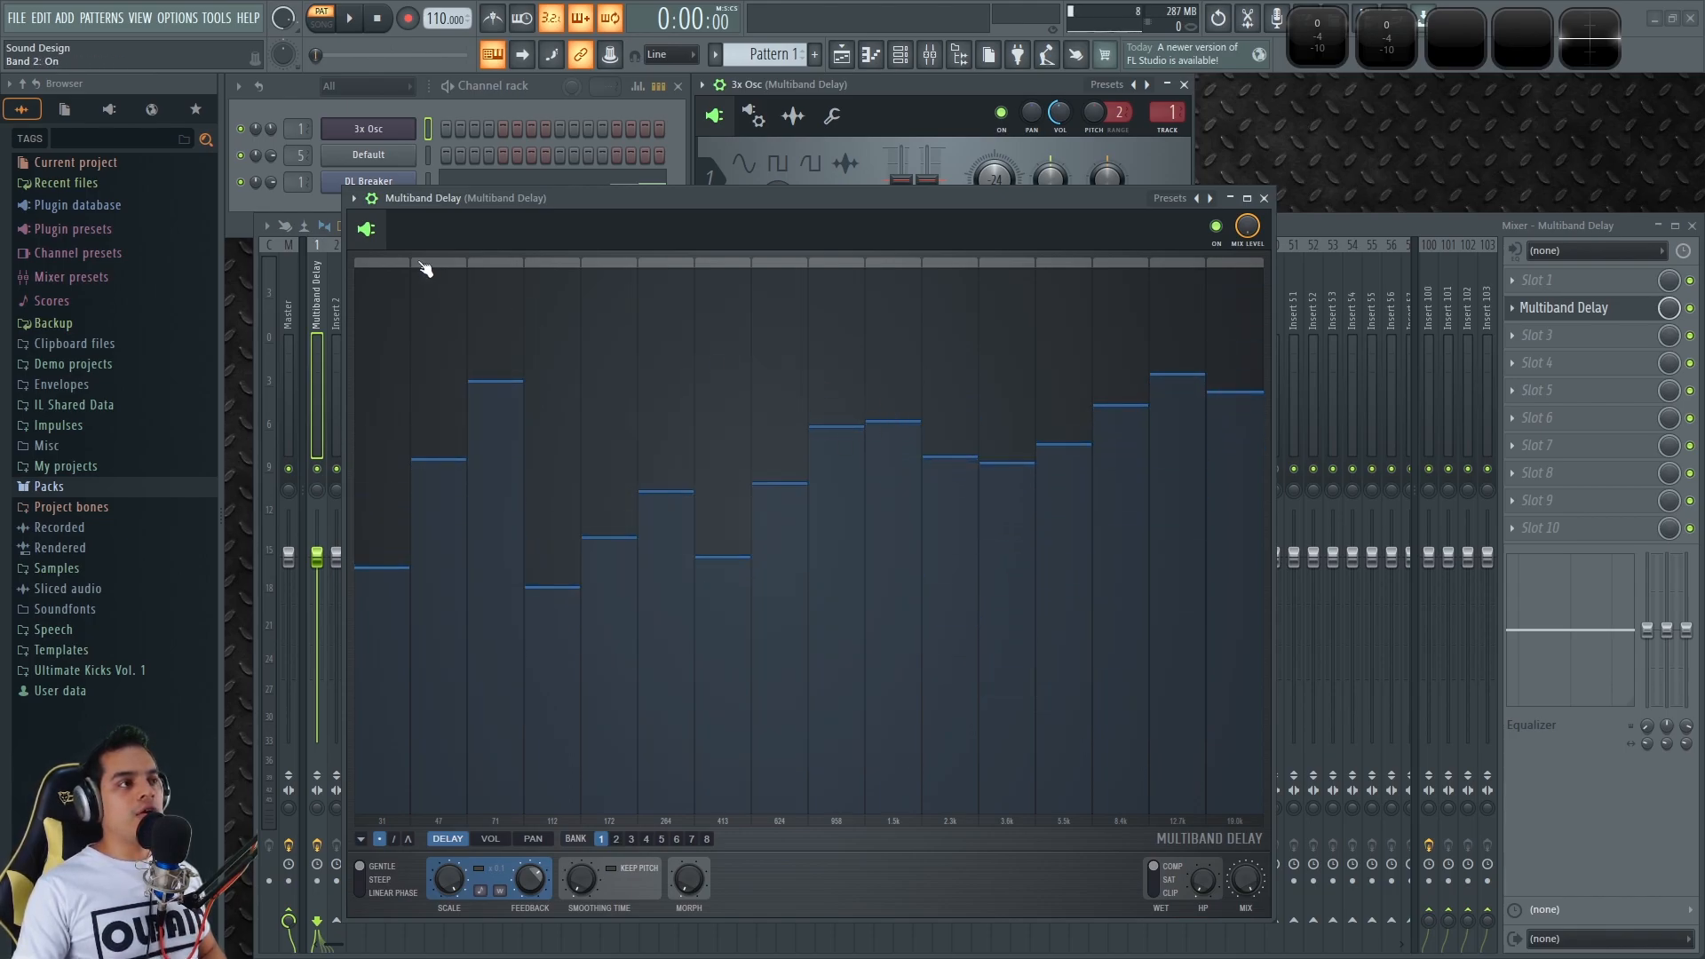
- Switch band 1 off and back on, and redraw the delay curve around locked bands 1 and 6
click(384, 266)
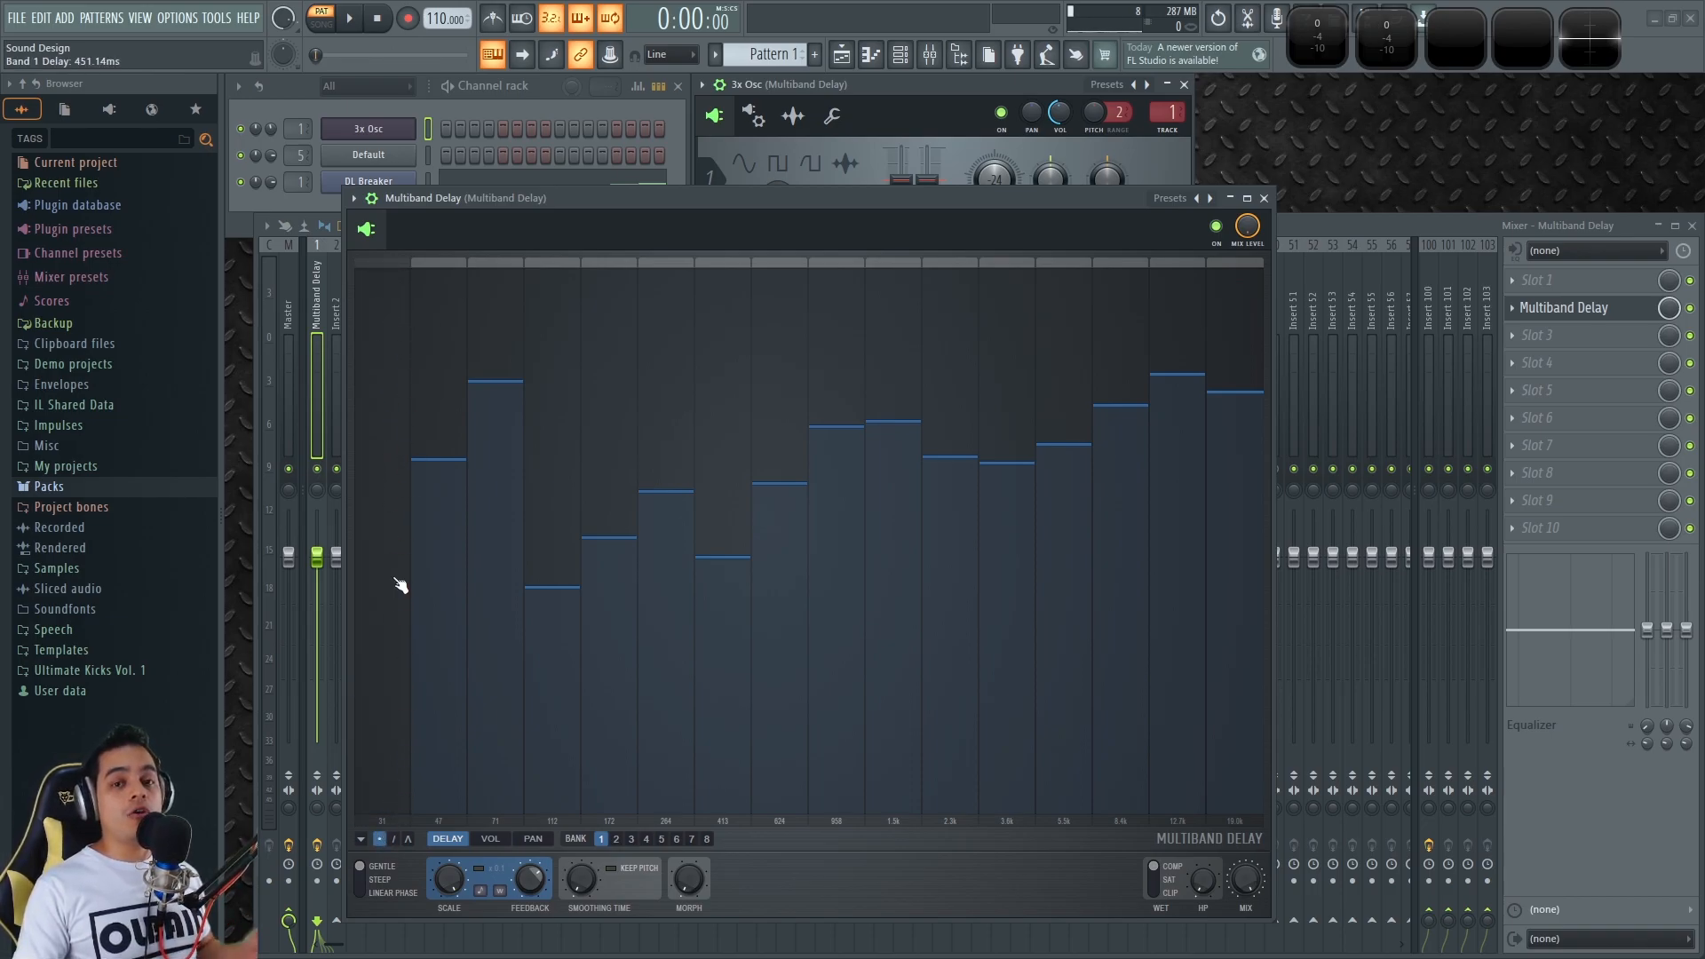
click(384, 264)
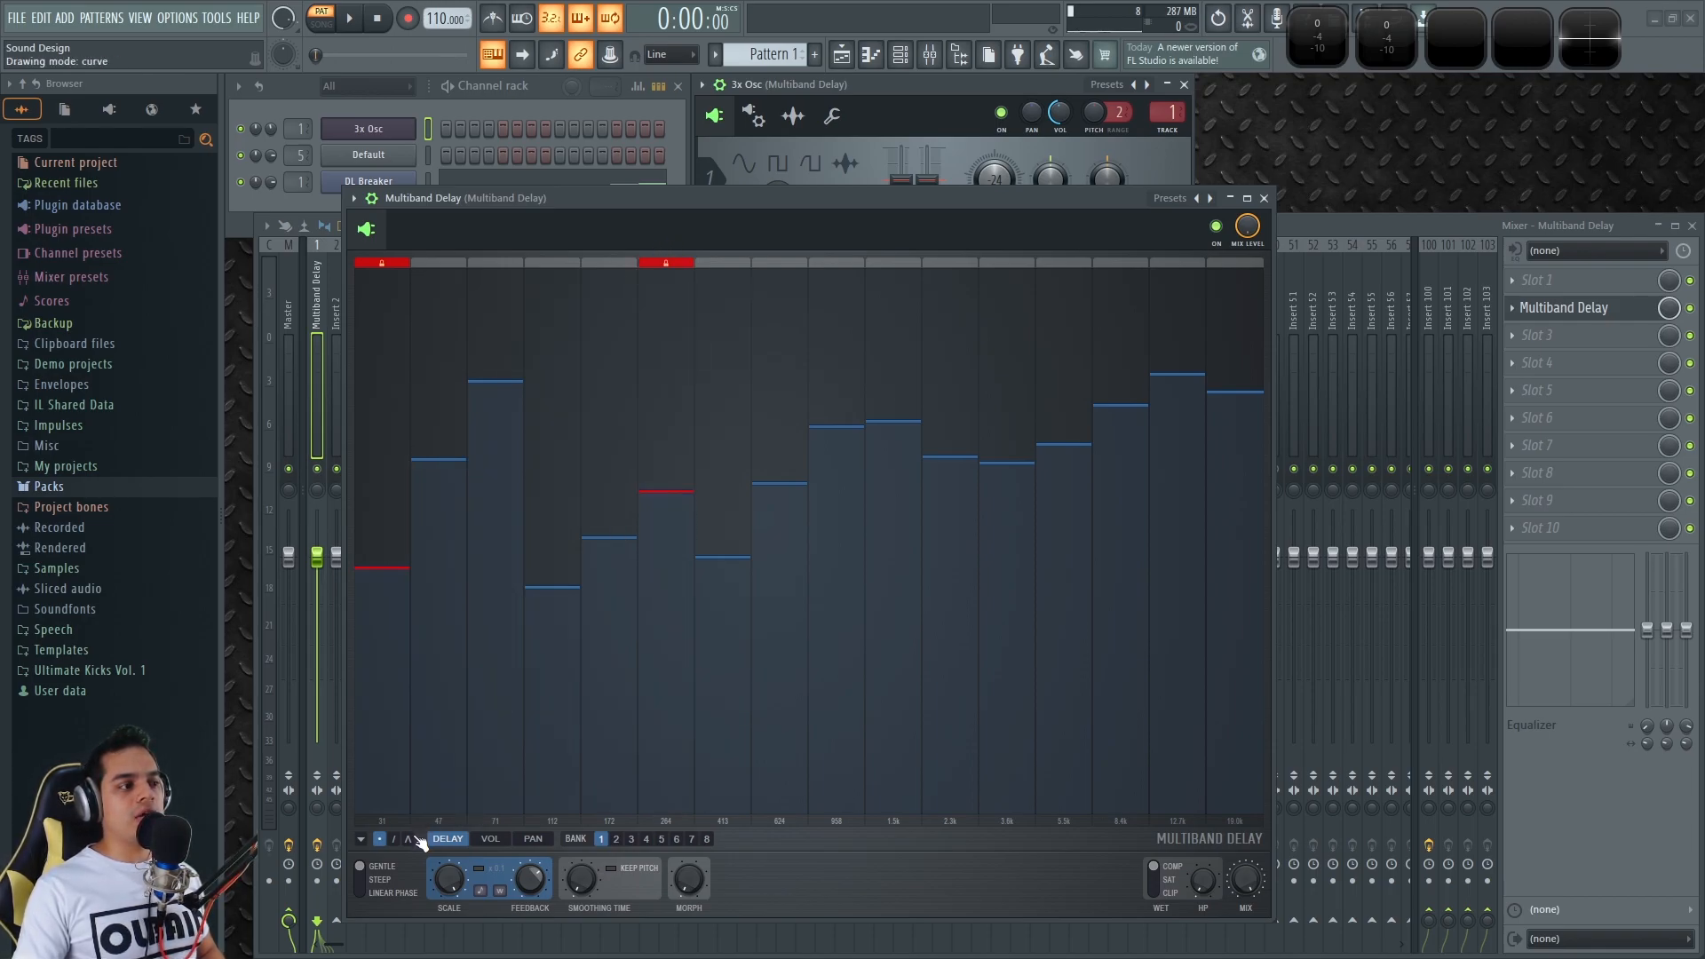
mouse_move(637, 549)
mouse_down()
mouse_move(666, 685)
mouse_move(680, 397)
mouse_move(673, 564)
mouse_move(835, 477)
mouse_move(639, 609)
mouse_move(696, 476)
mouse_up()
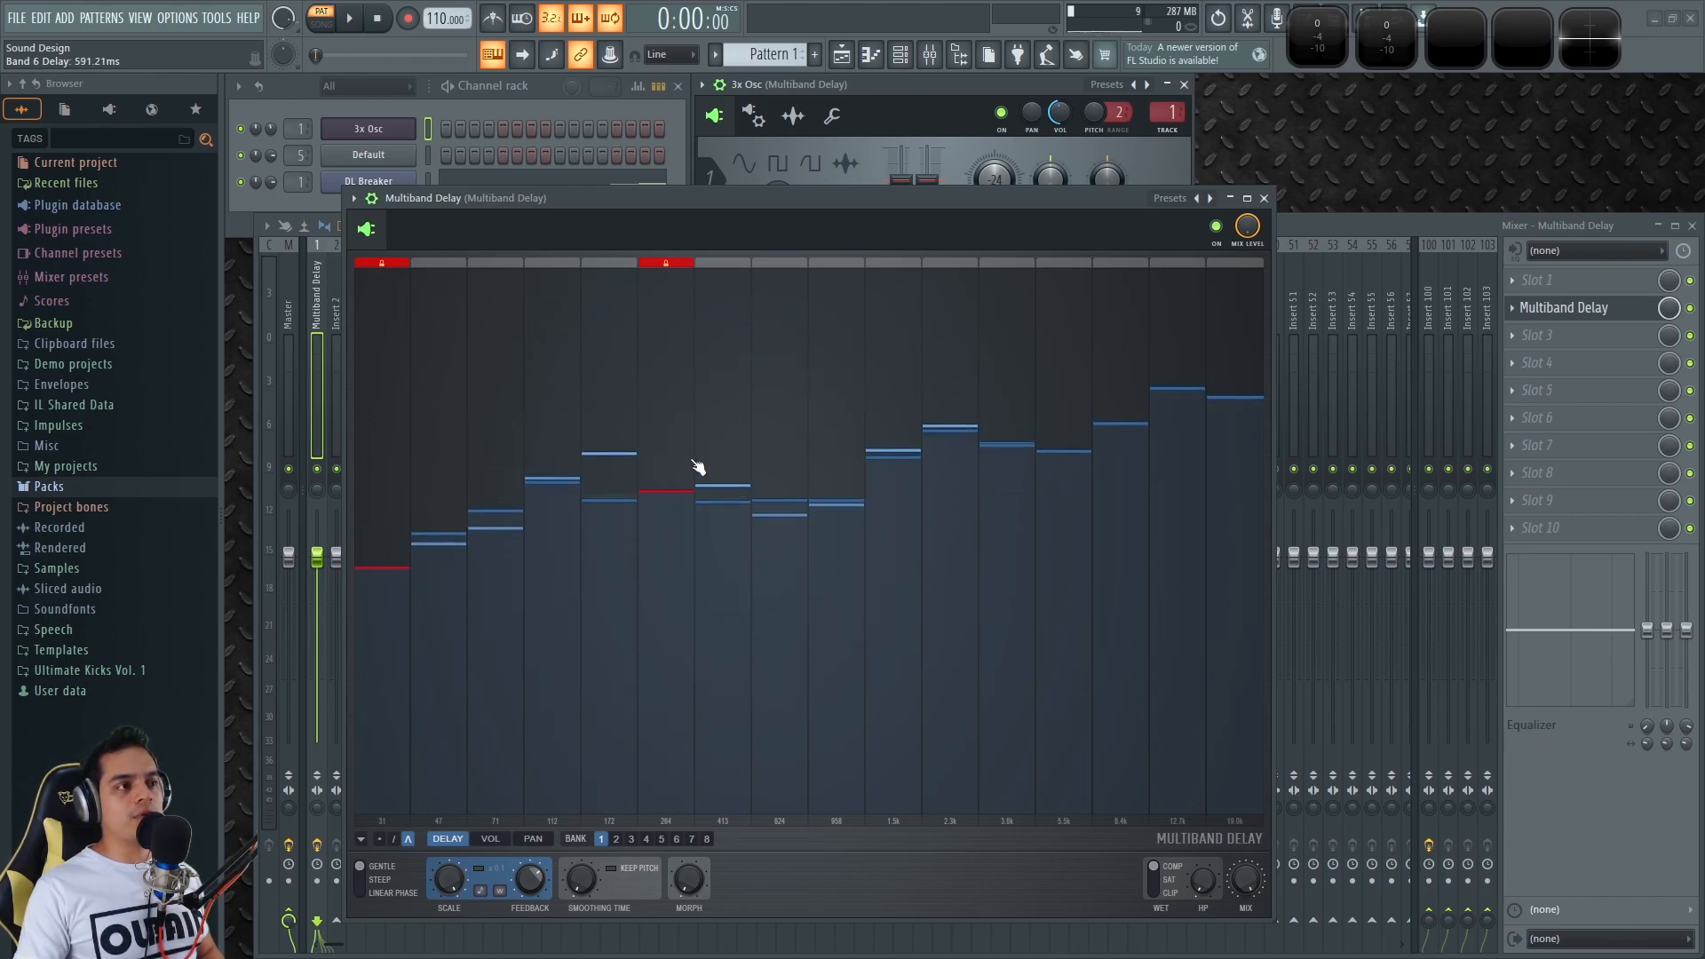
- Unlock bands 1 and 6, and redraw the delay times of bands 2 to 4 individually in pencil mode
click(671, 267)
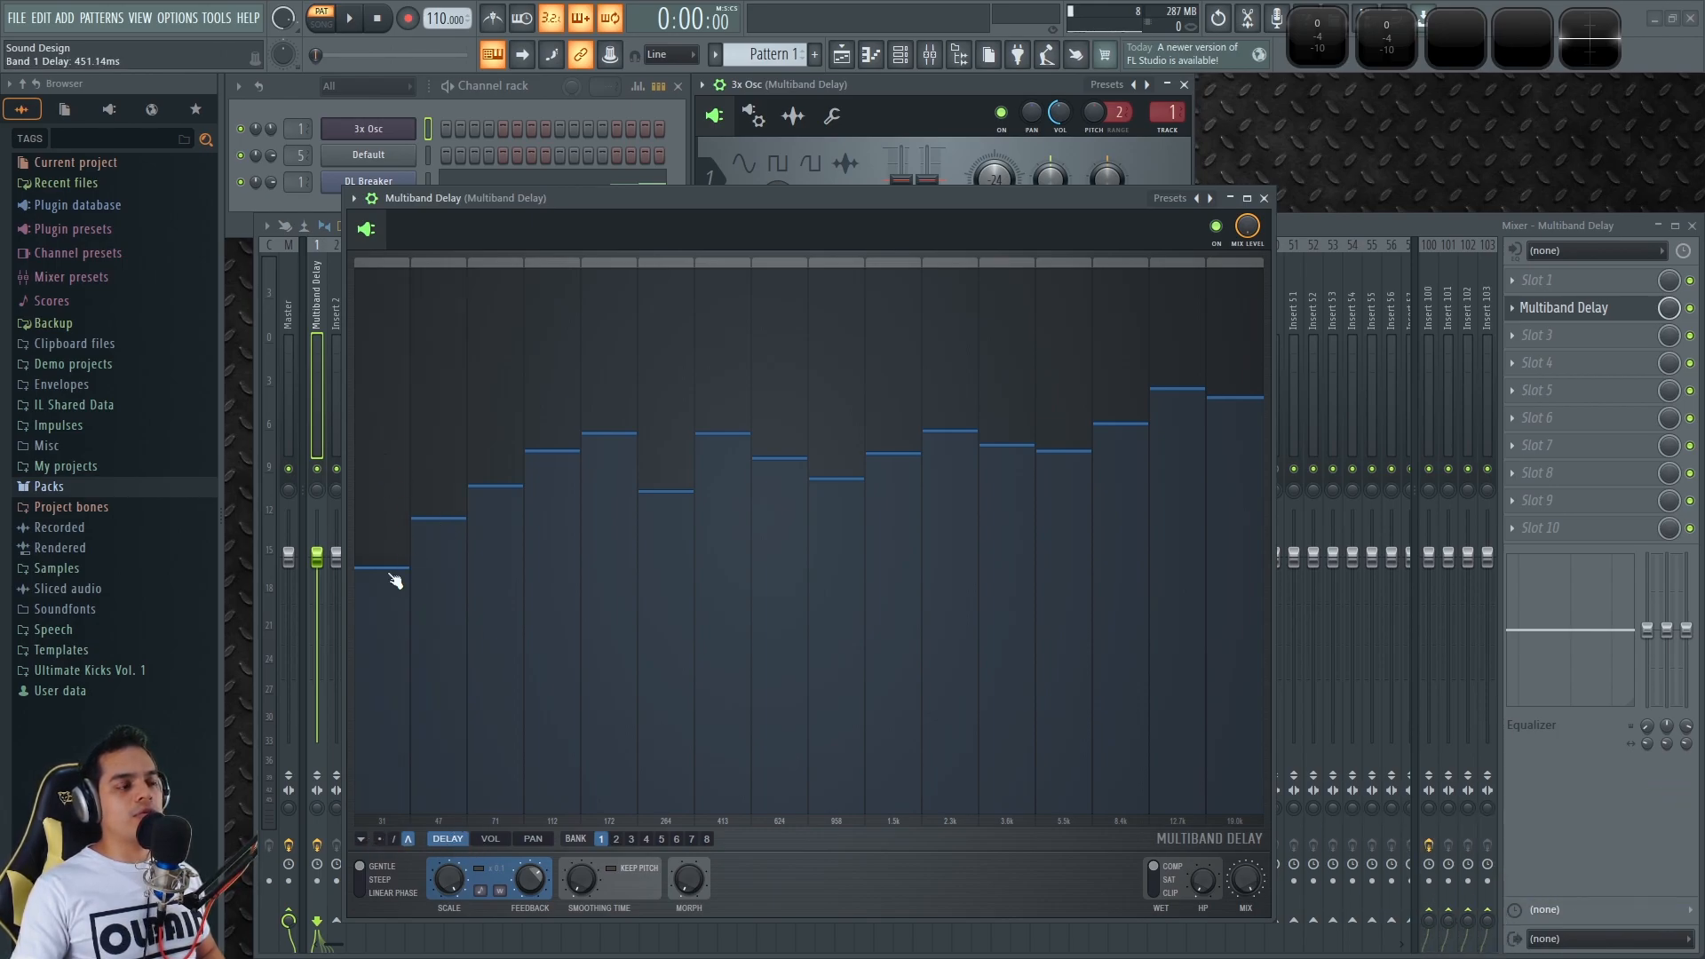
drag(520, 737, 565, 584)
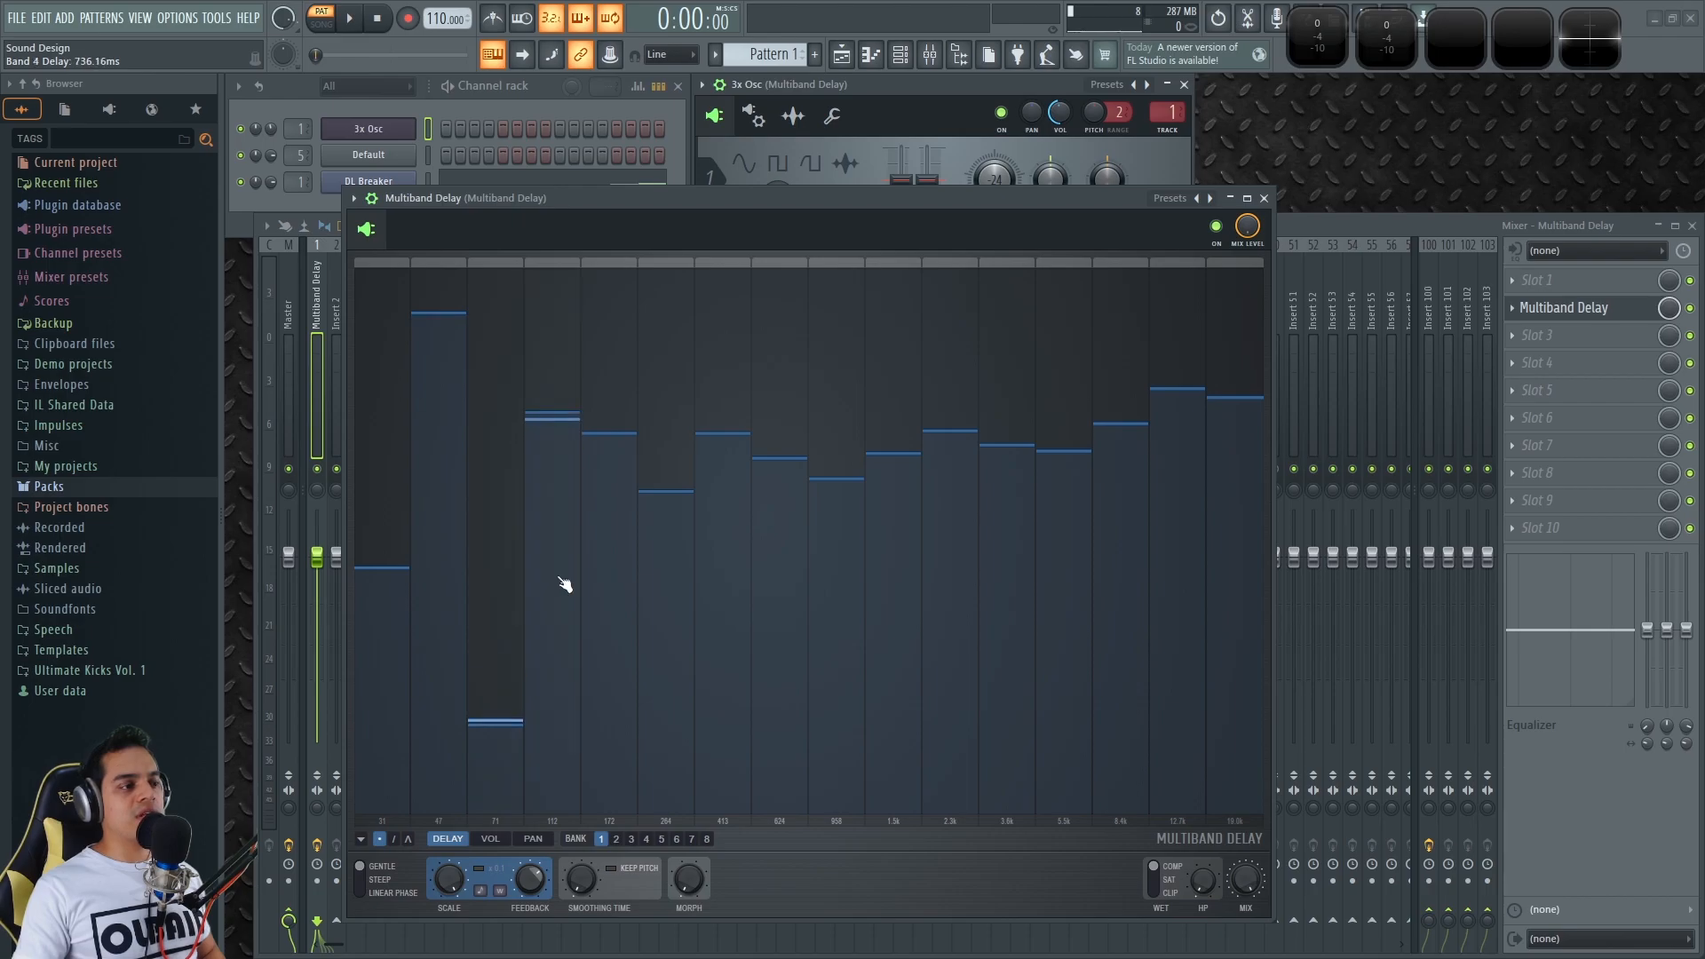
- Look at the band volumes, set the delay time of every band to 0 ms, and play test notes
click(490, 839)
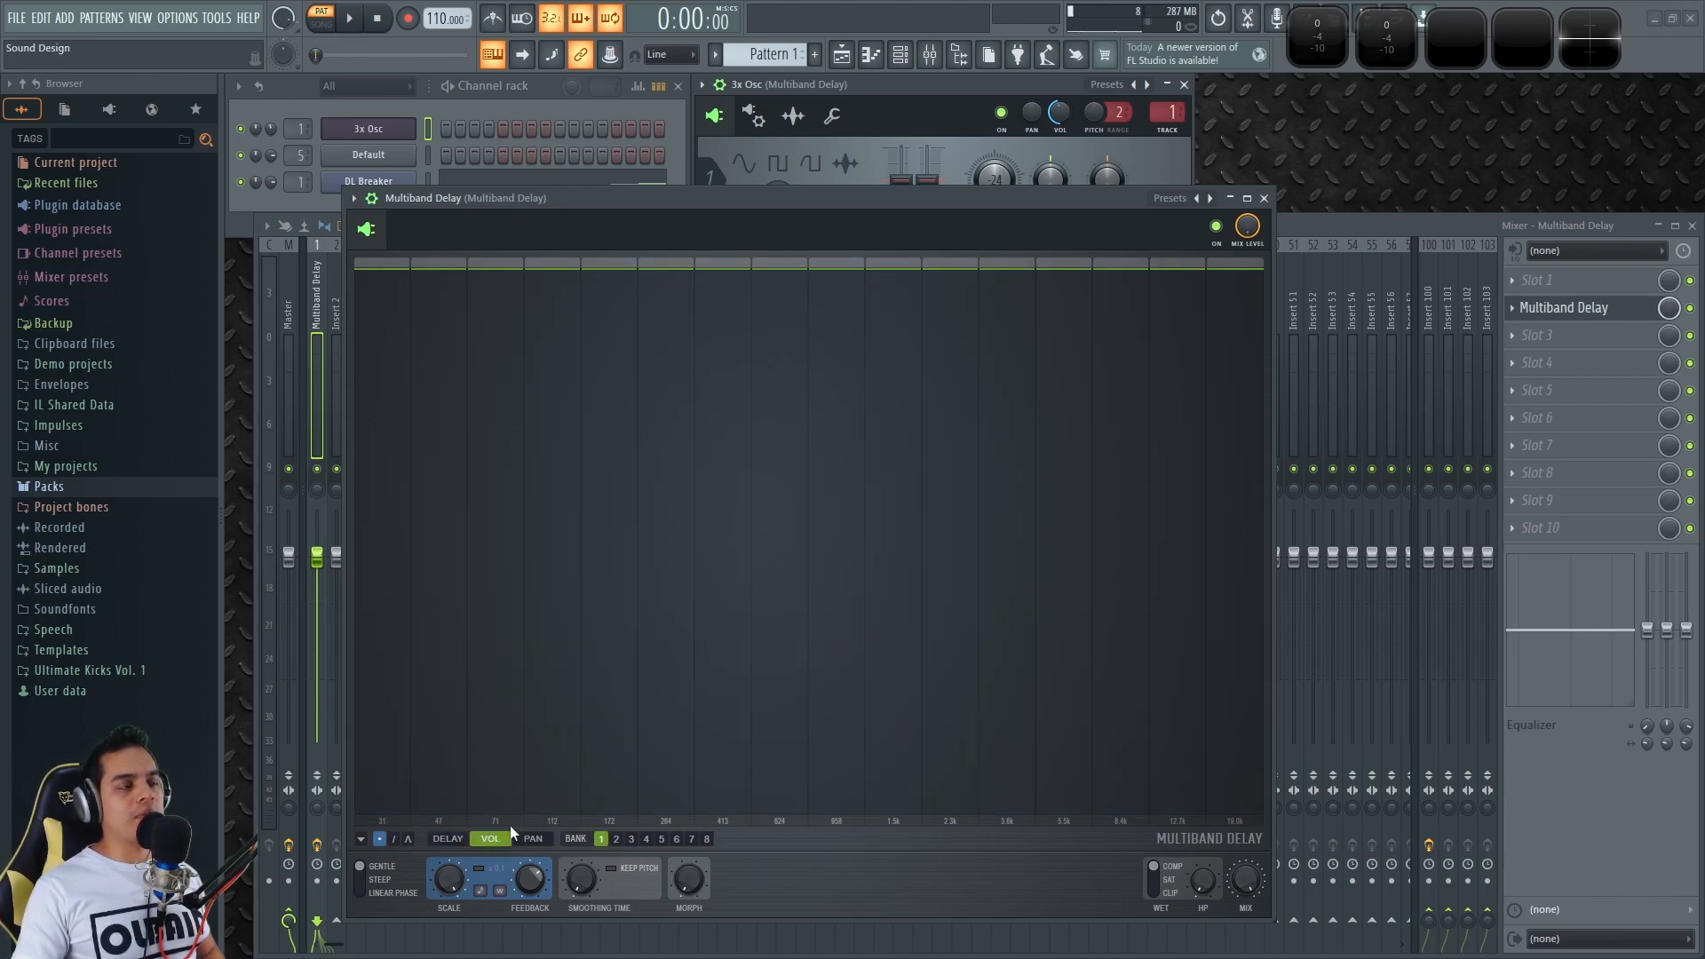
key(z)
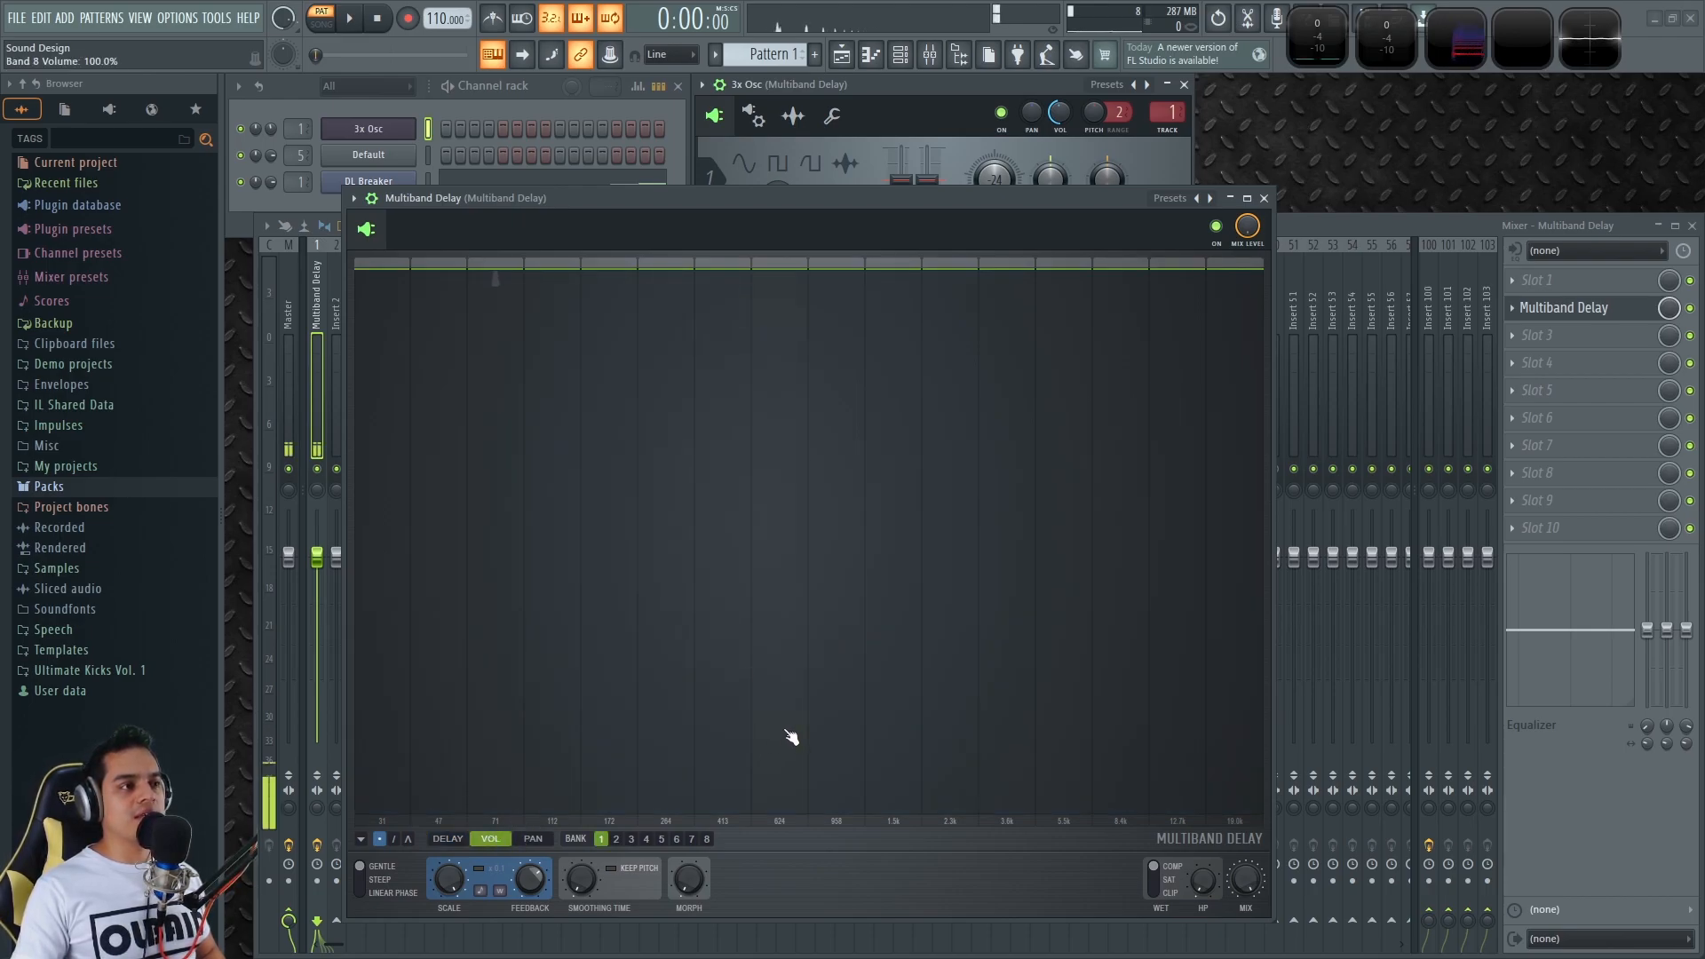
click(448, 839)
mouse_move(551, 804)
mouse_down()
mouse_move(382, 810)
mouse_move(1252, 761)
mouse_move(736, 804)
mouse_up()
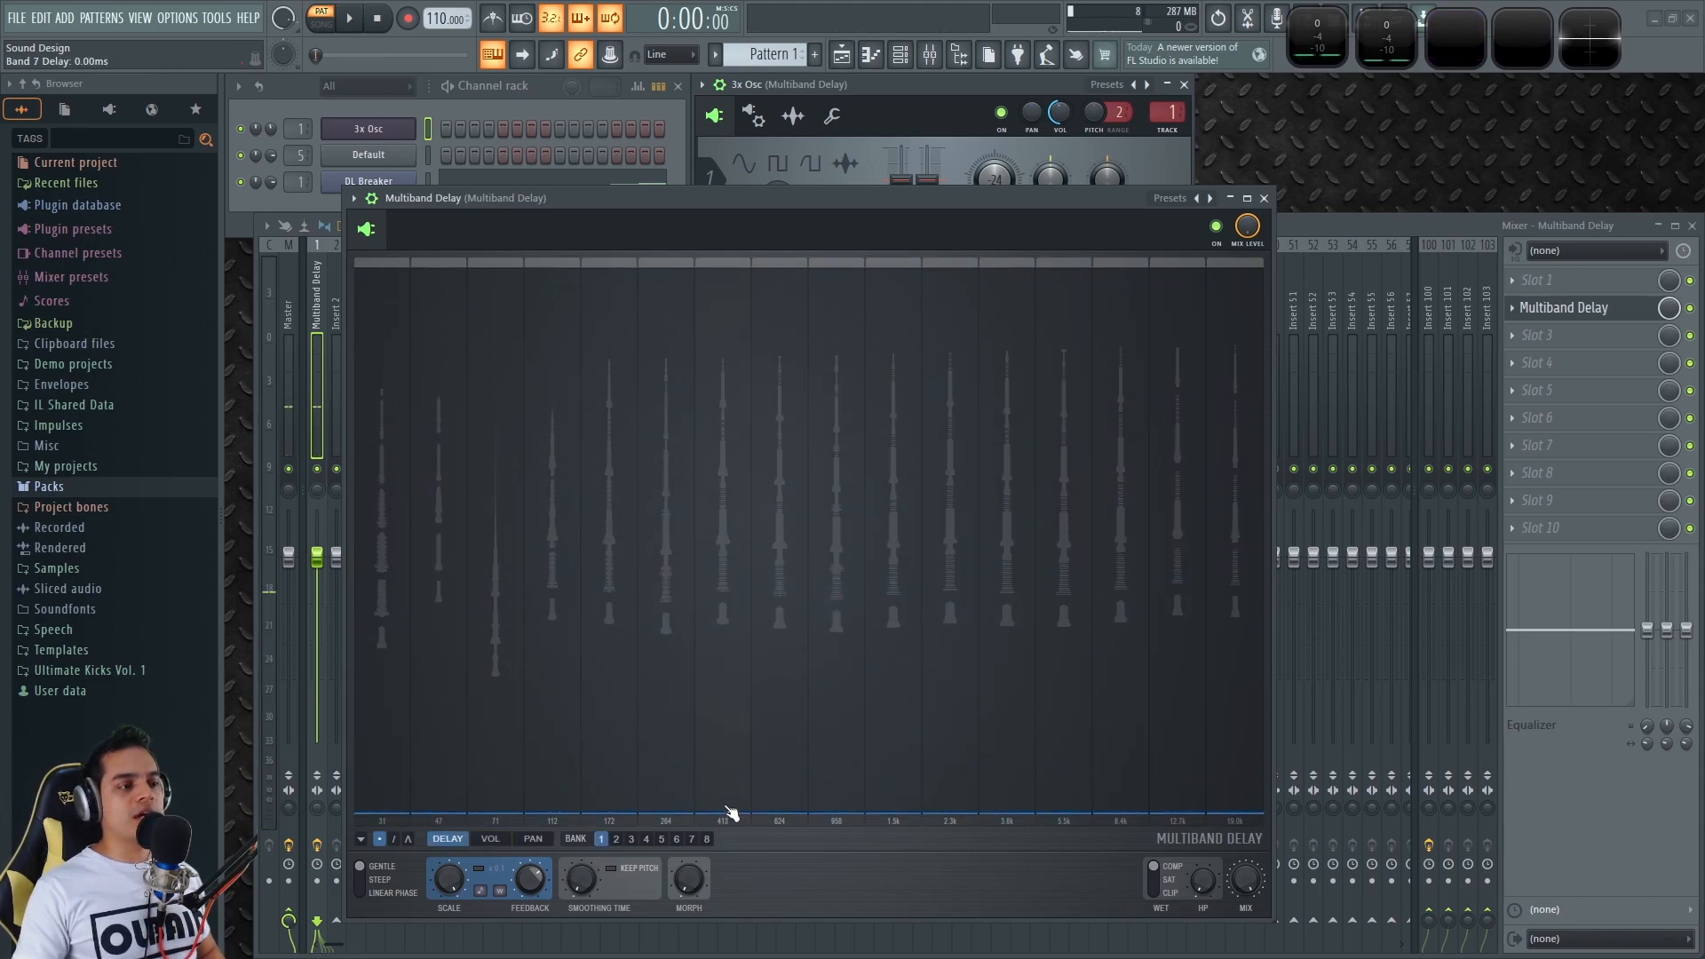
key(z)
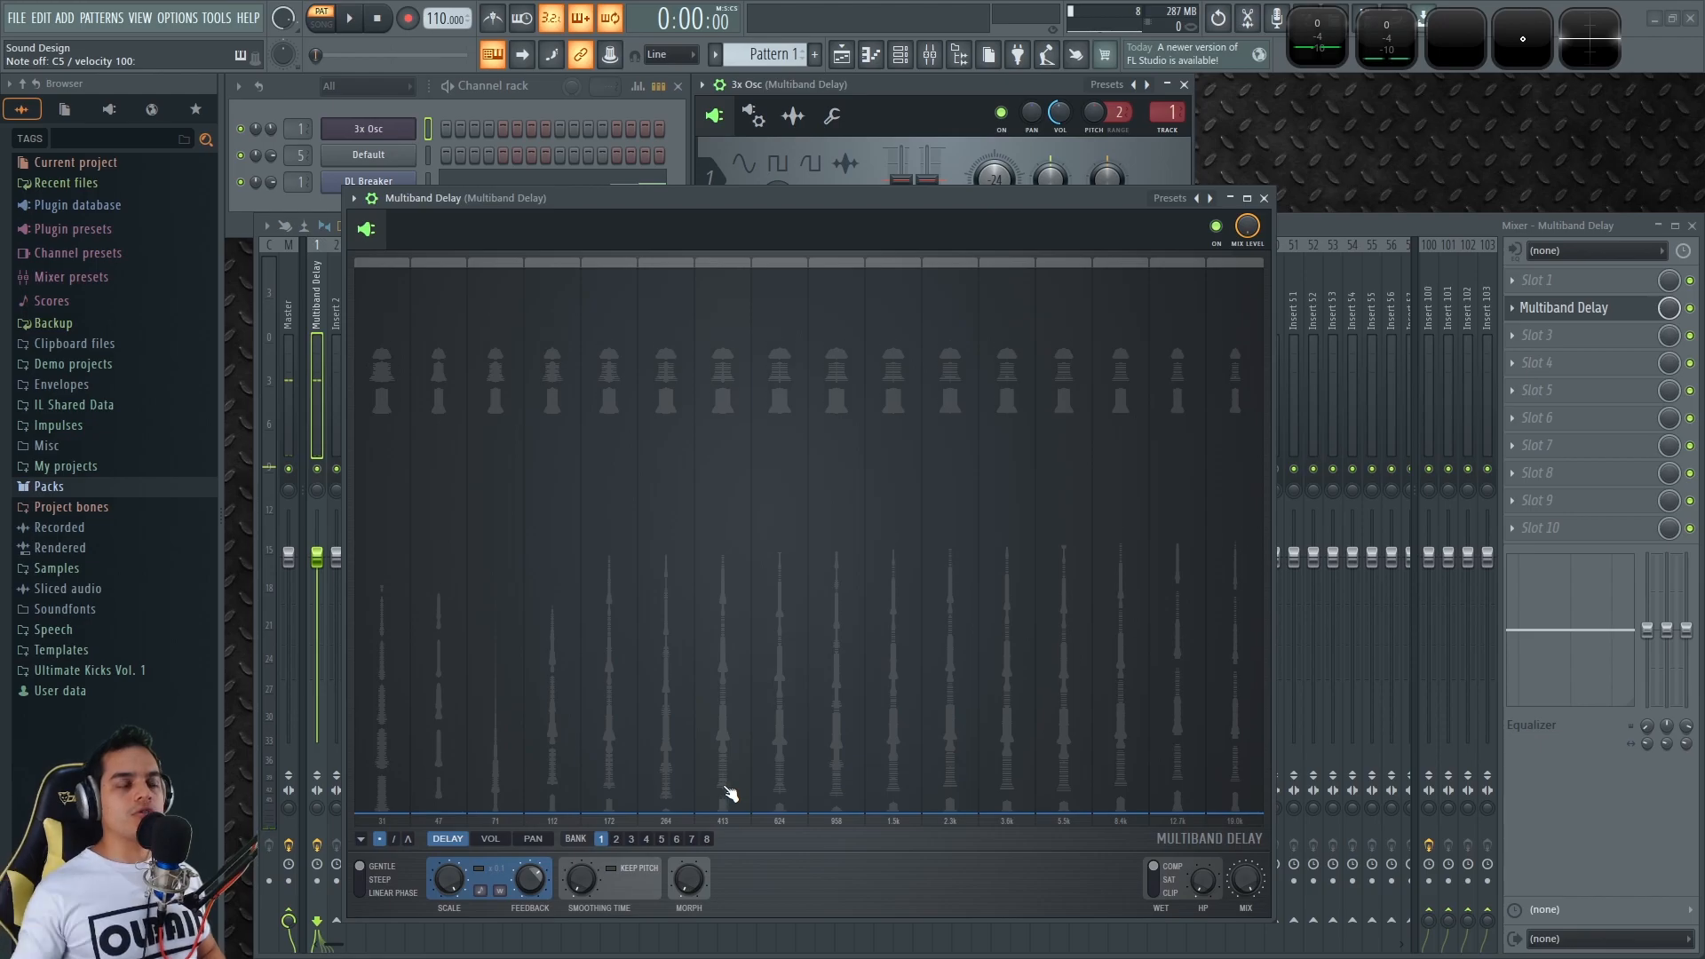
- Try silencing the volume of bands 9 to 16 and bands 1 to 8 in turn, and restore every band to full volume
click(491, 839)
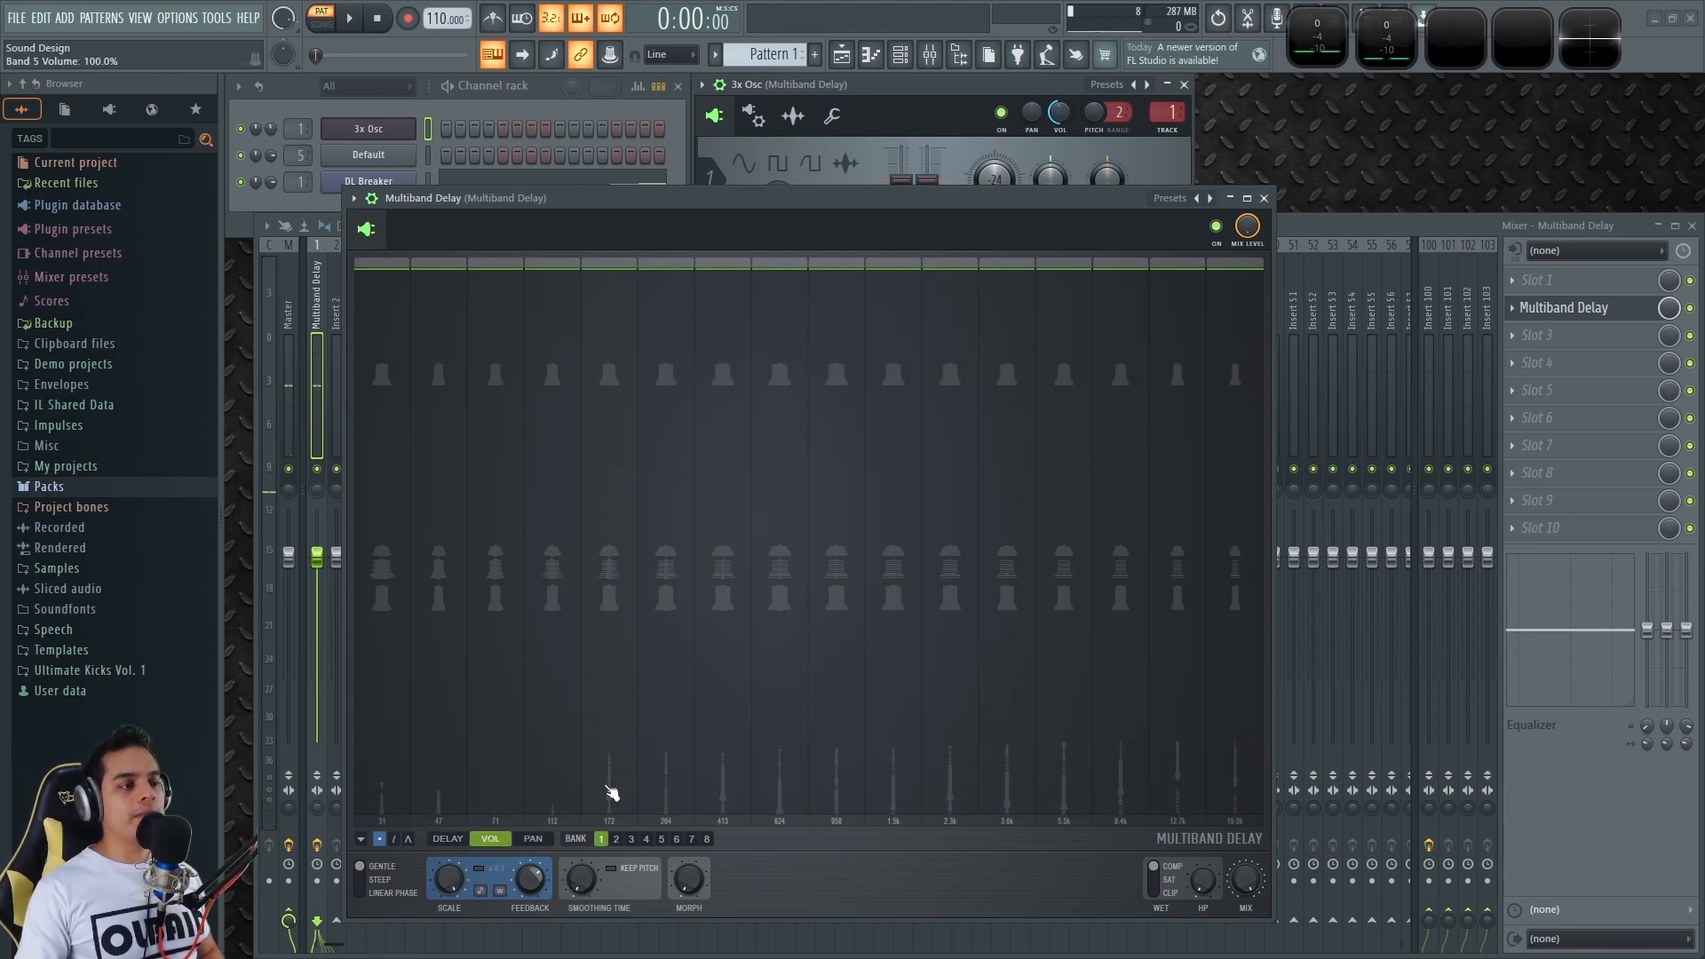
drag(868, 807, 1294, 825)
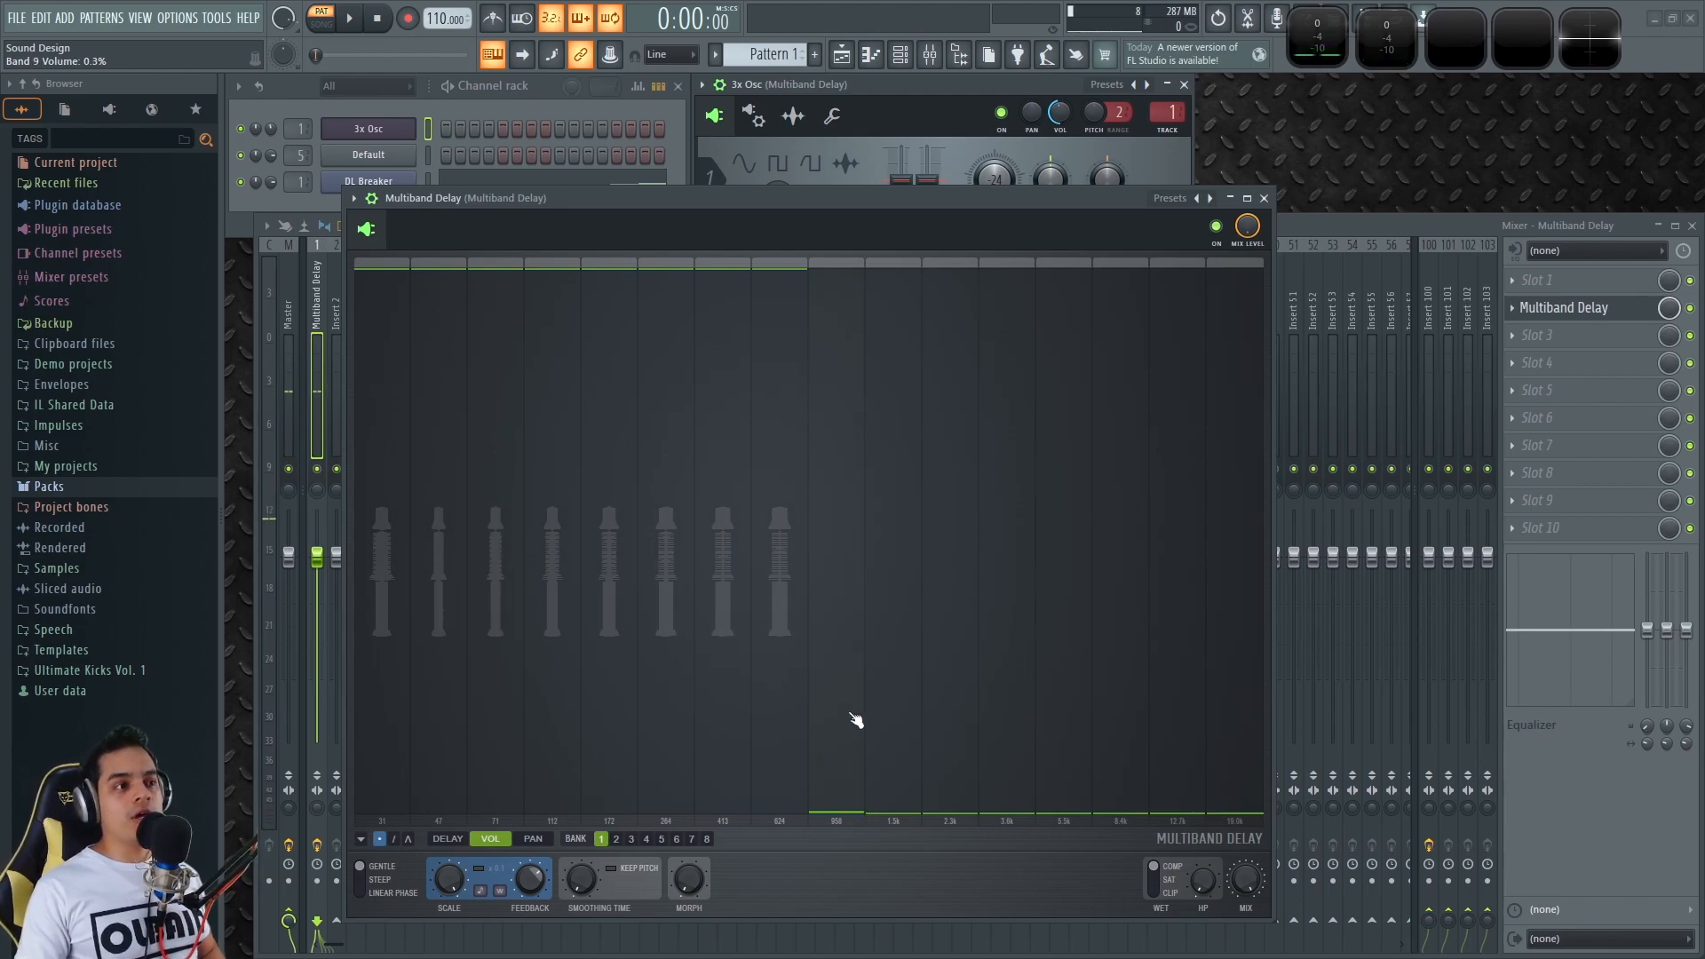
drag(850, 279, 1236, 238)
drag(755, 792, 382, 907)
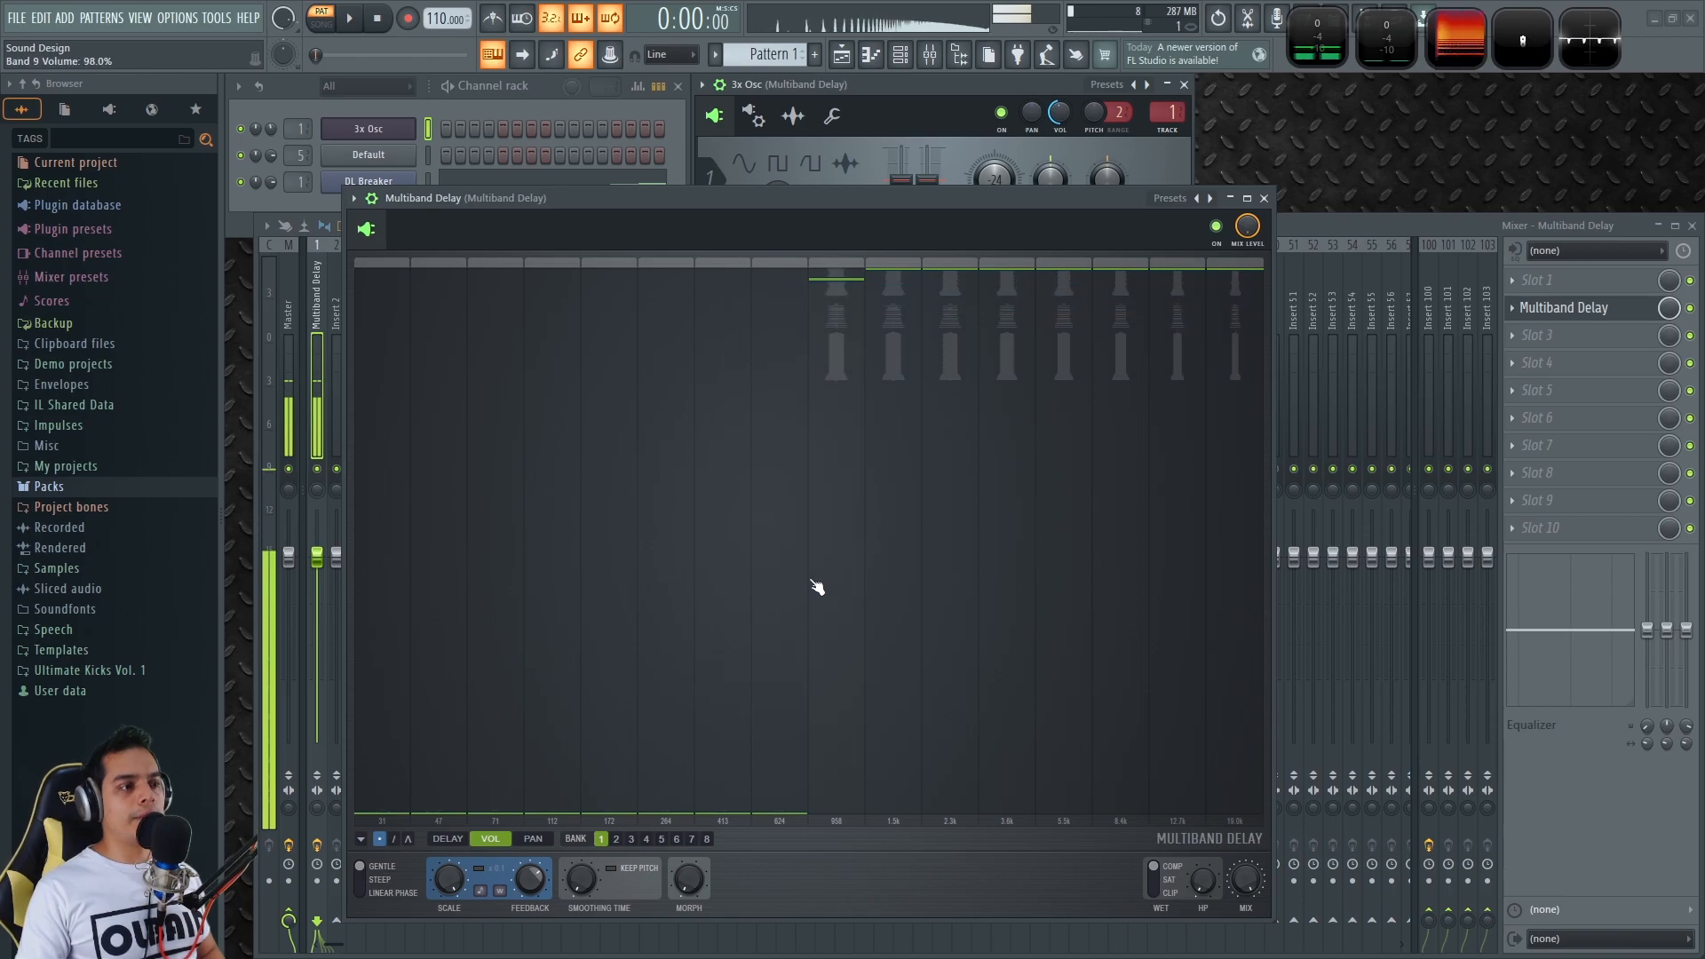
drag(853, 264, 381, 468)
drag(371, 206, 799, 230)
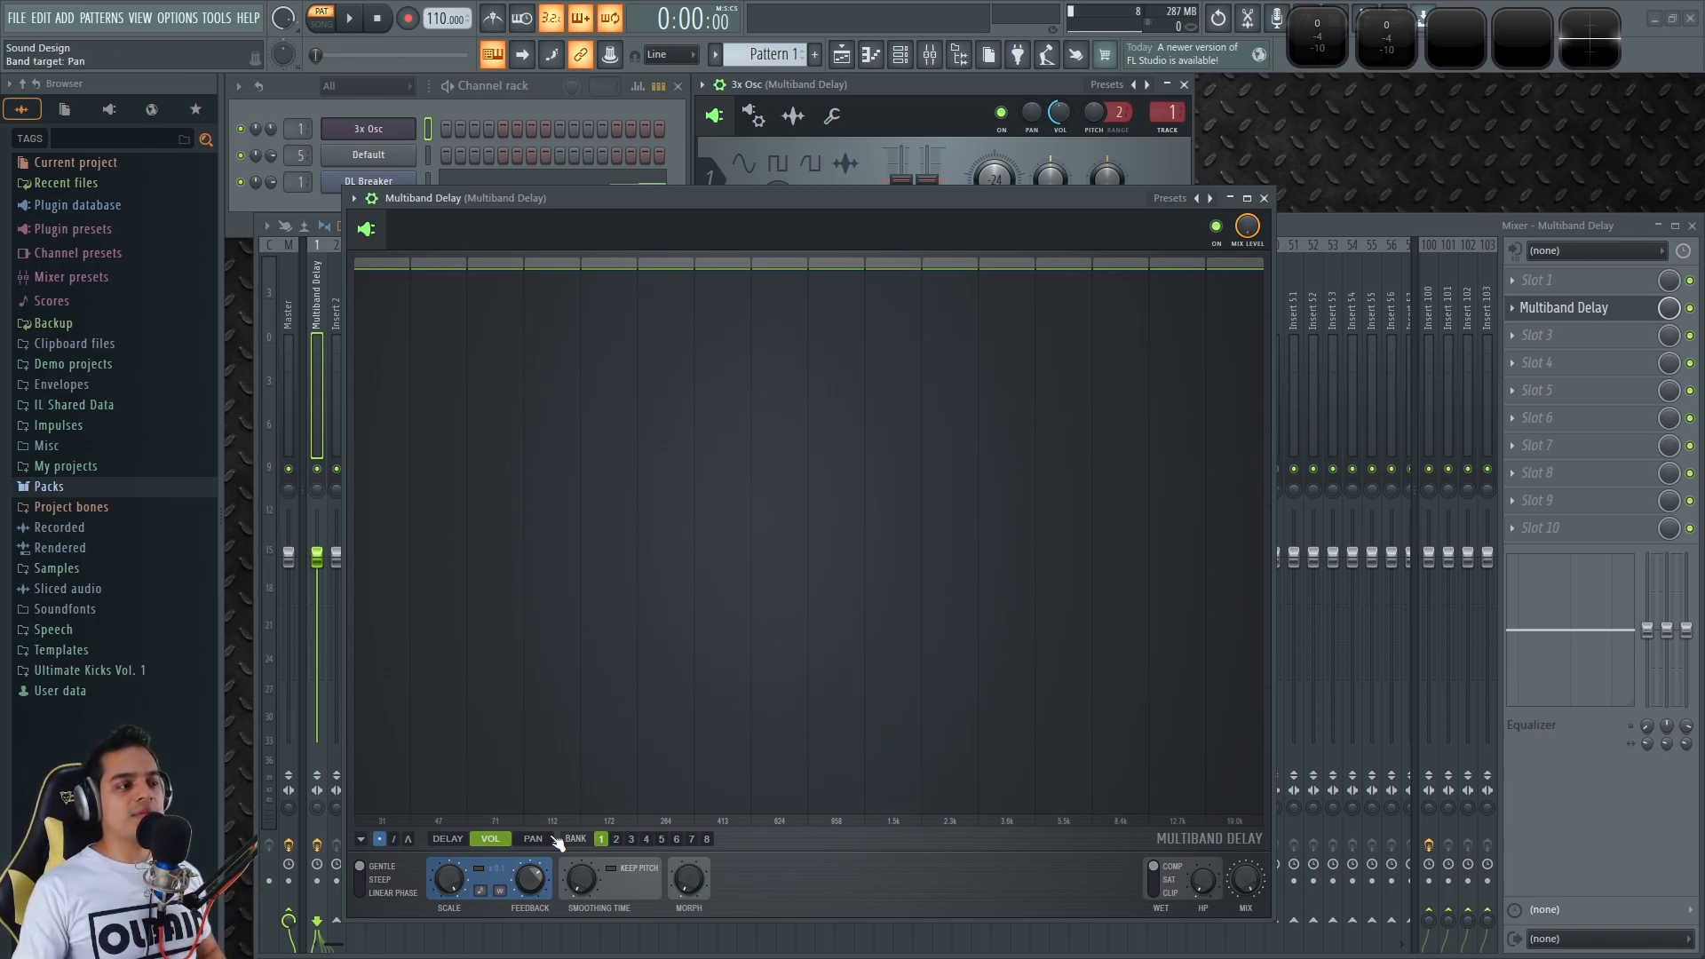
- Try panning bands 1 to 6 fully left and bands 10 to 16 fully right around centred bands 7 to 9, and recentre all bands
drag(822, 202, 840, 188)
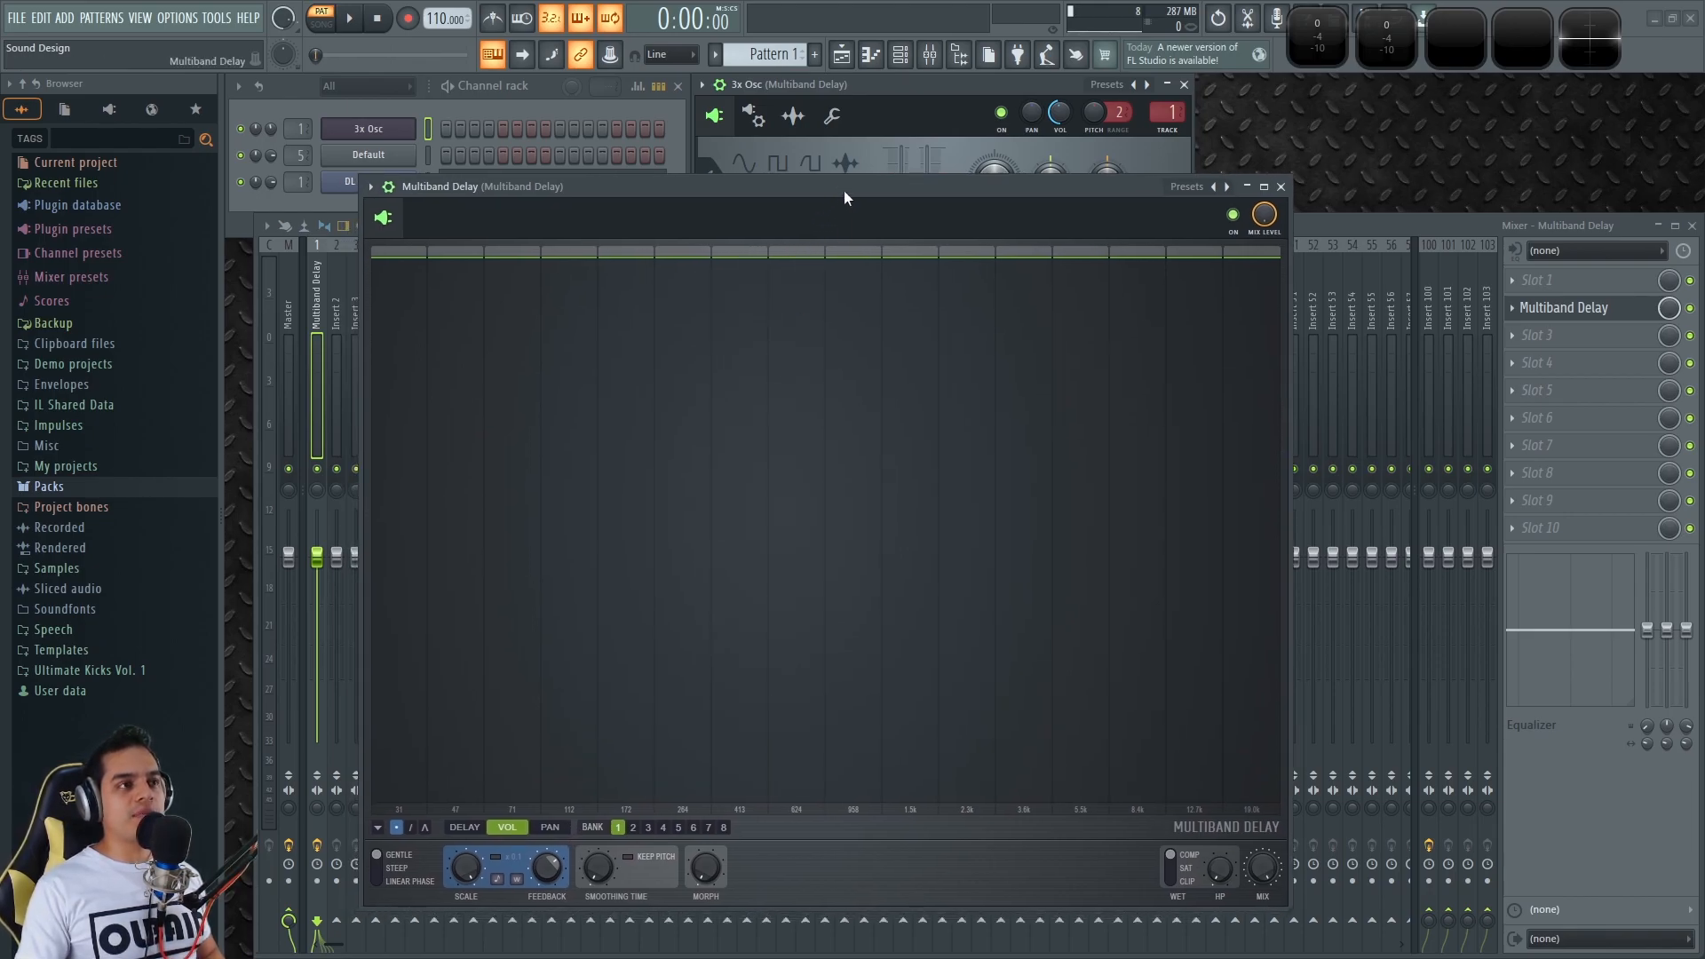
click(551, 828)
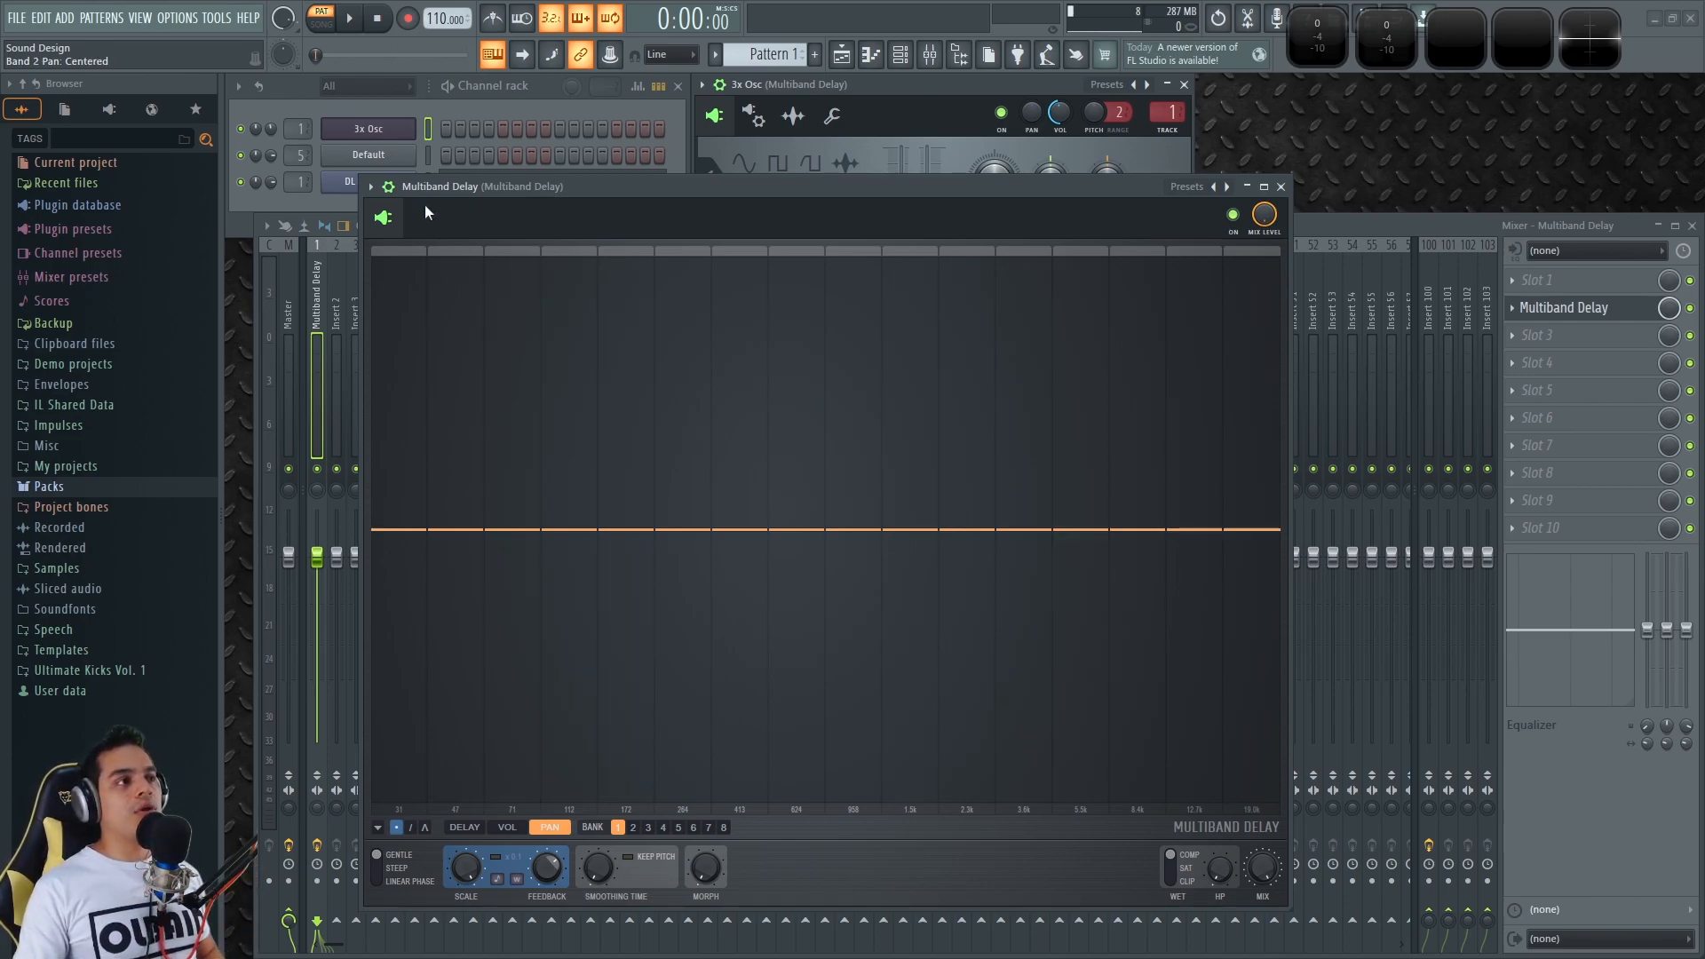
mouse_move(252, 131)
mouse_down()
mouse_move(252, 169)
mouse_move(252, 98)
mouse_up()
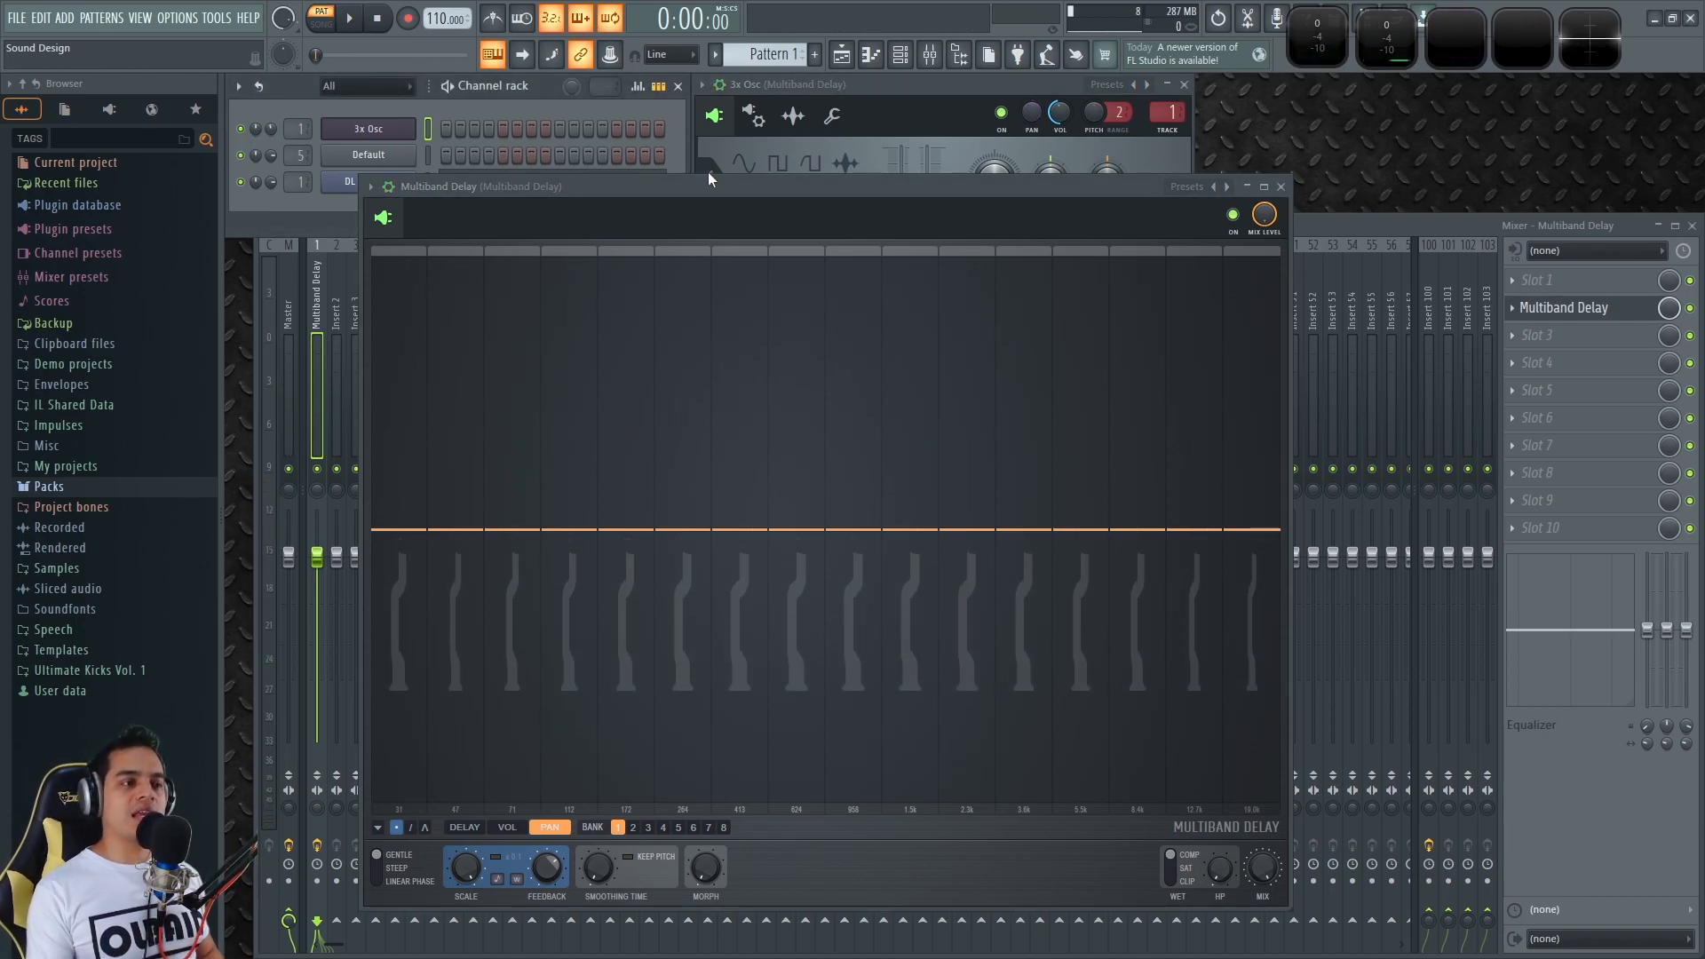
drag(728, 178, 733, 178)
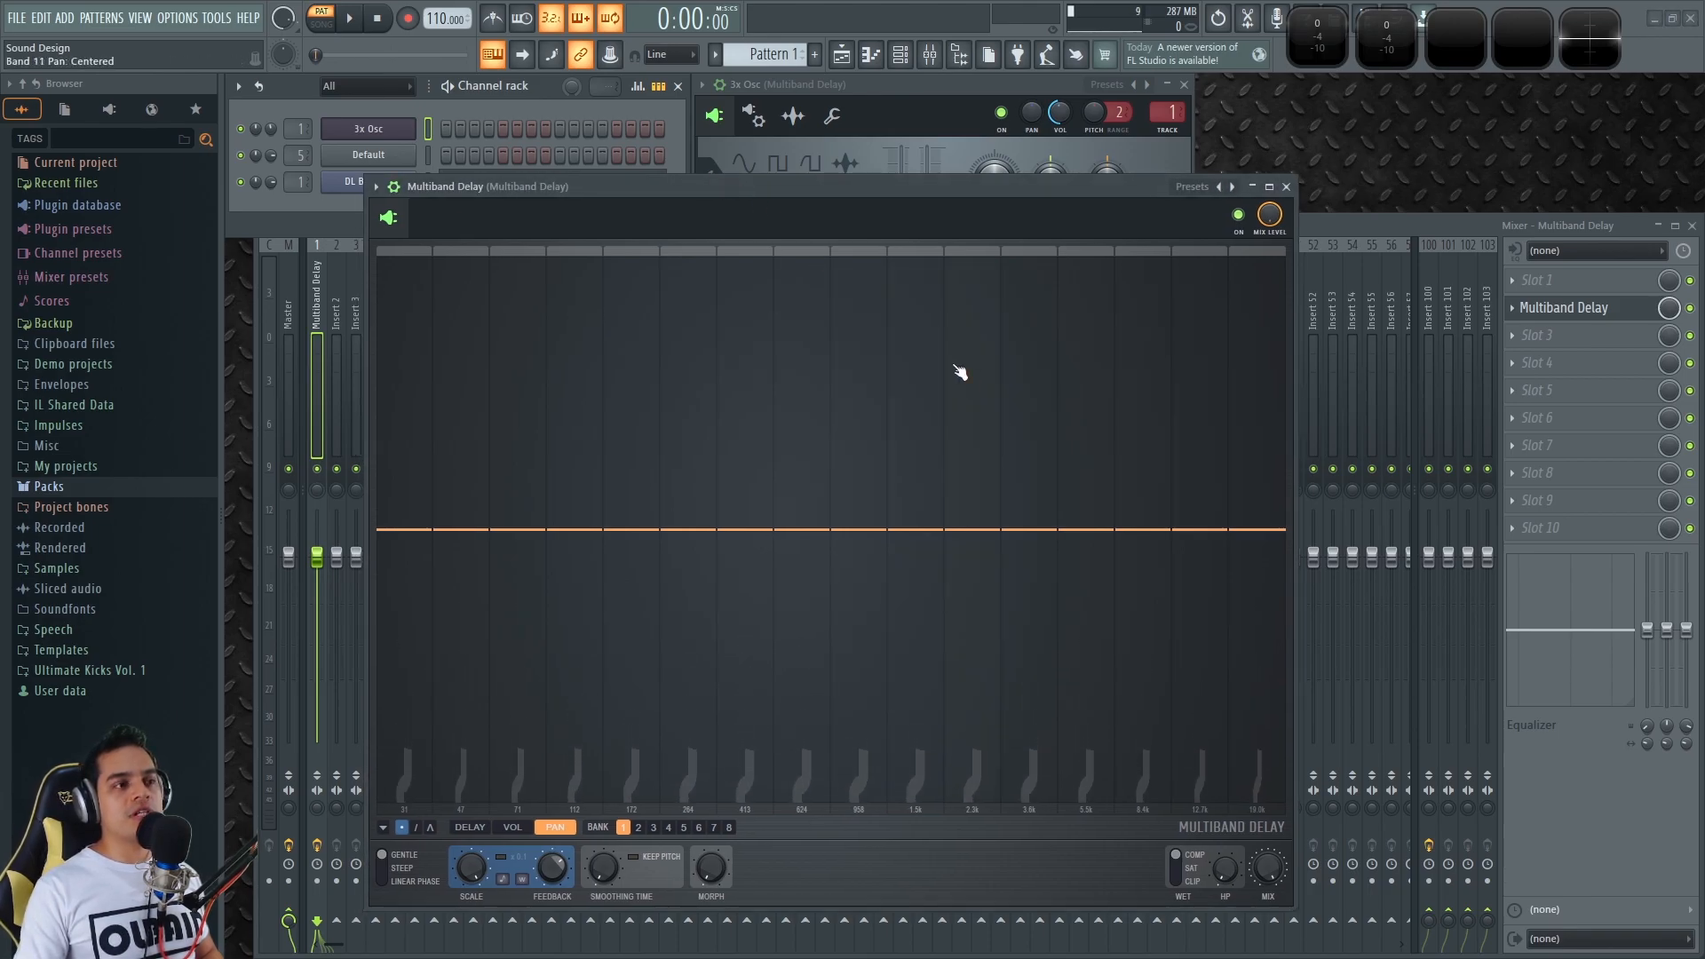
mouse_move(909, 253)
mouse_down()
mouse_move(1312, 202)
mouse_move(1287, 257)
mouse_up()
mouse_move(700, 780)
mouse_down()
mouse_move(822, 796)
mouse_move(453, 808)
mouse_up()
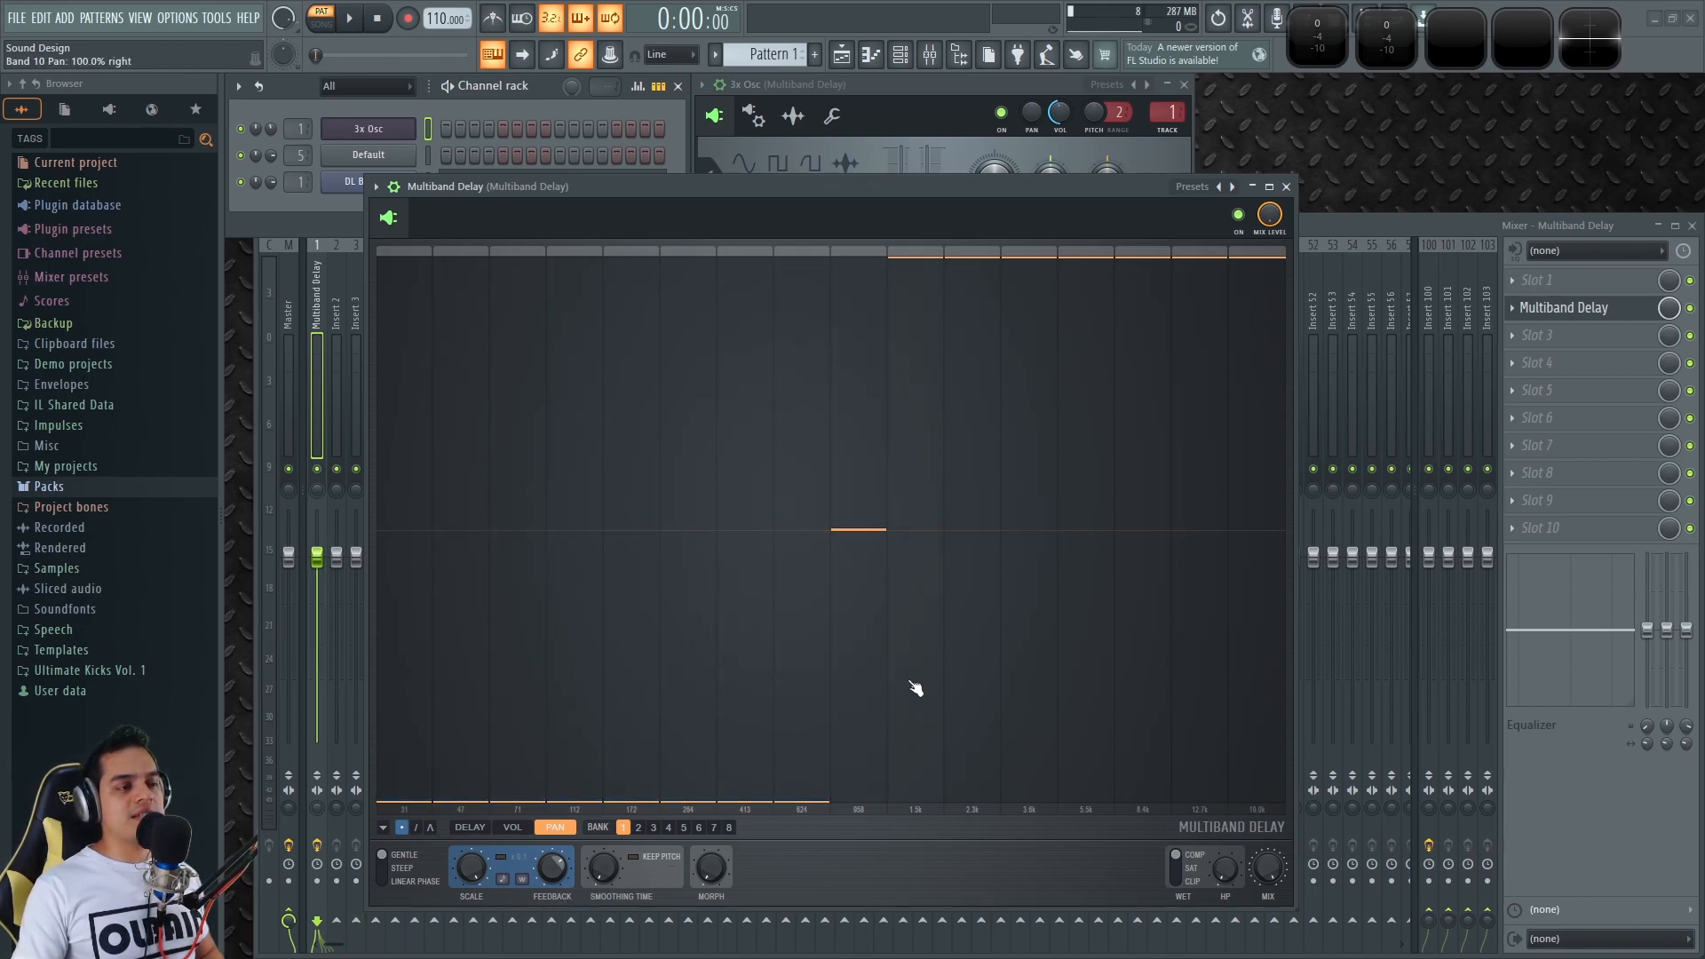
drag(726, 545, 842, 542)
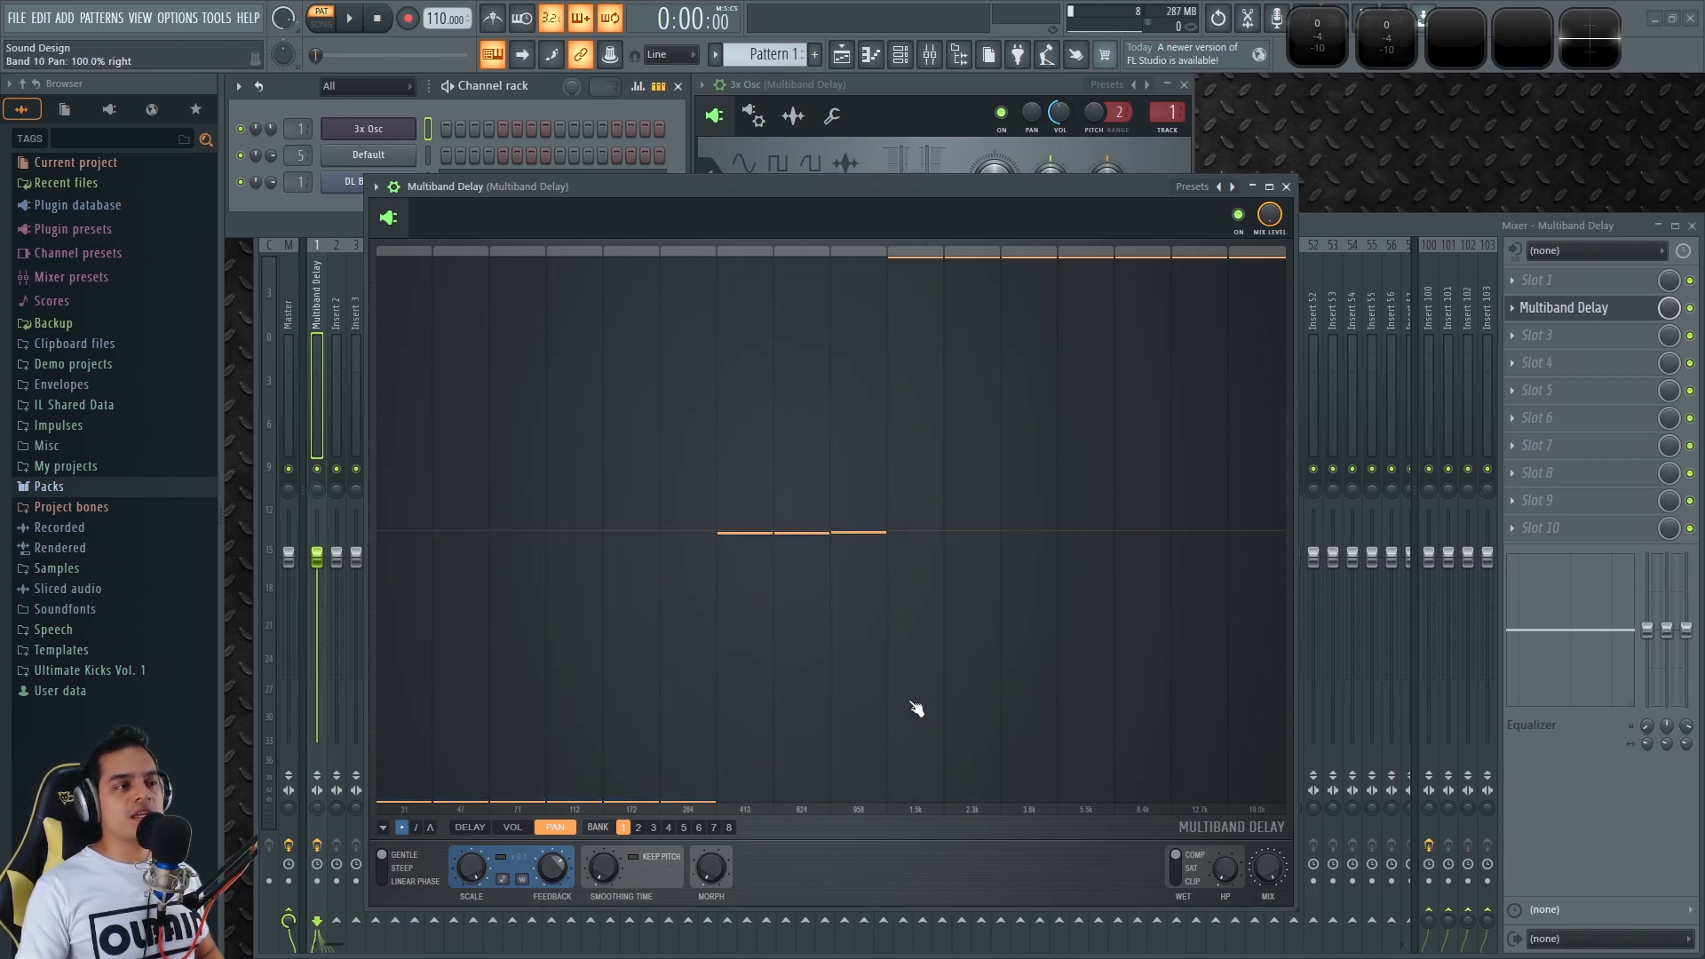
key(z)
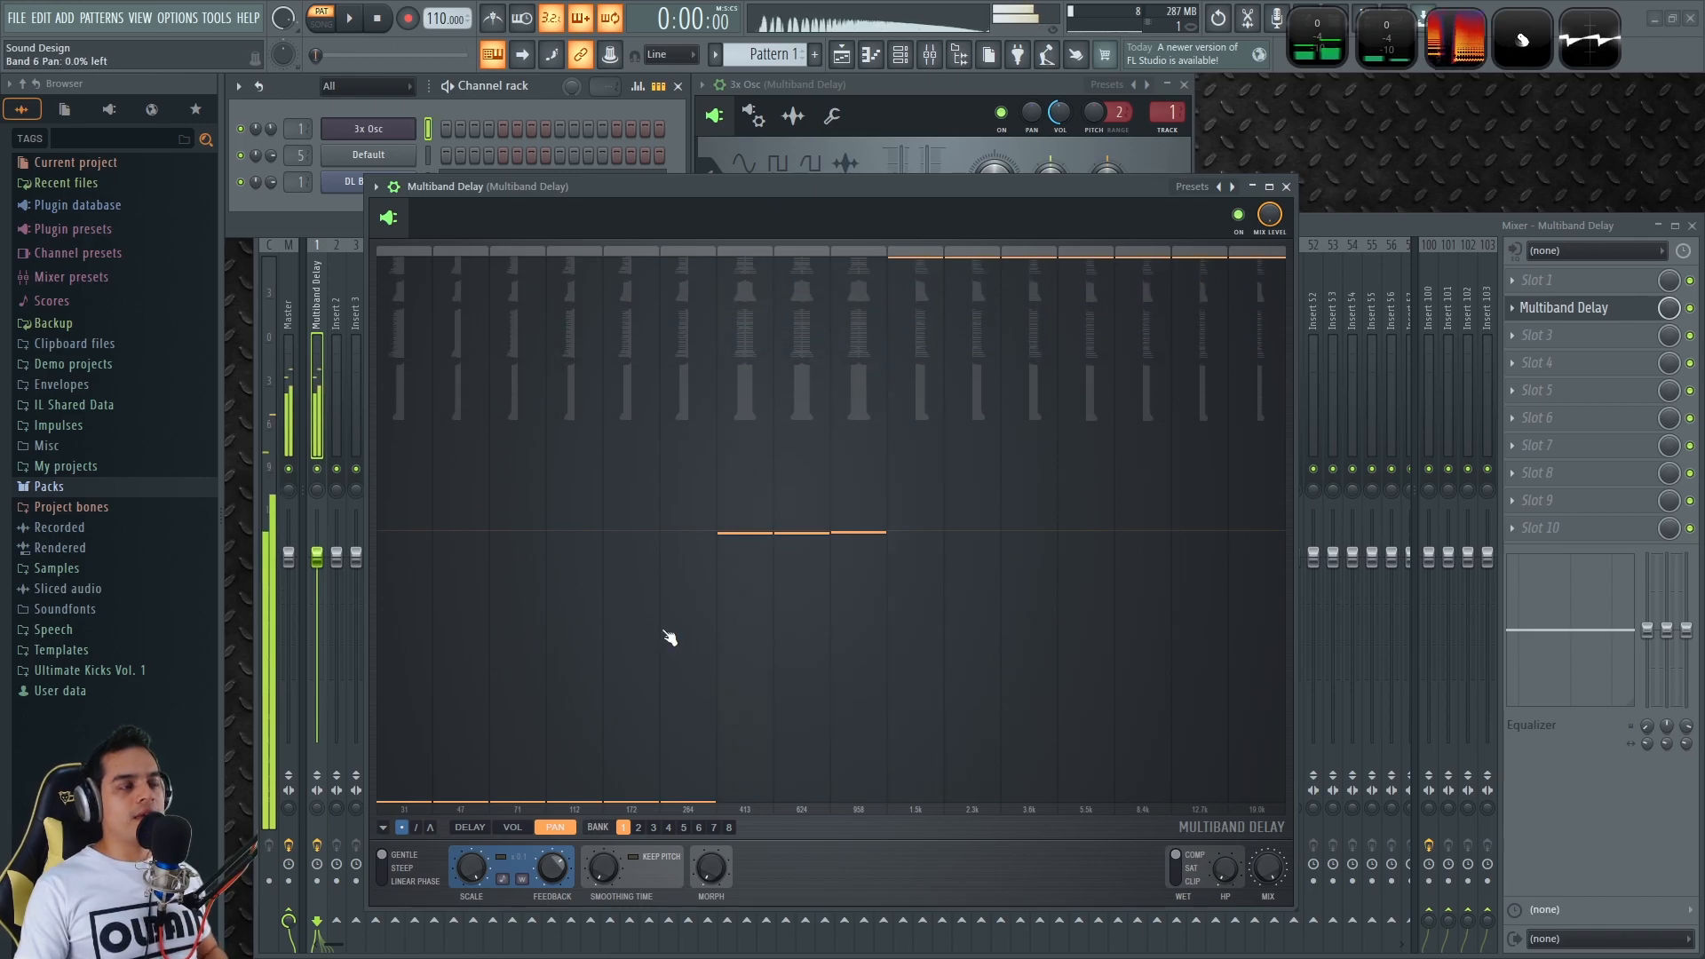
mouse_move(472, 537)
mouse_down()
mouse_move(1288, 524)
mouse_move(1293, 552)
mouse_move(348, 533)
mouse_up()
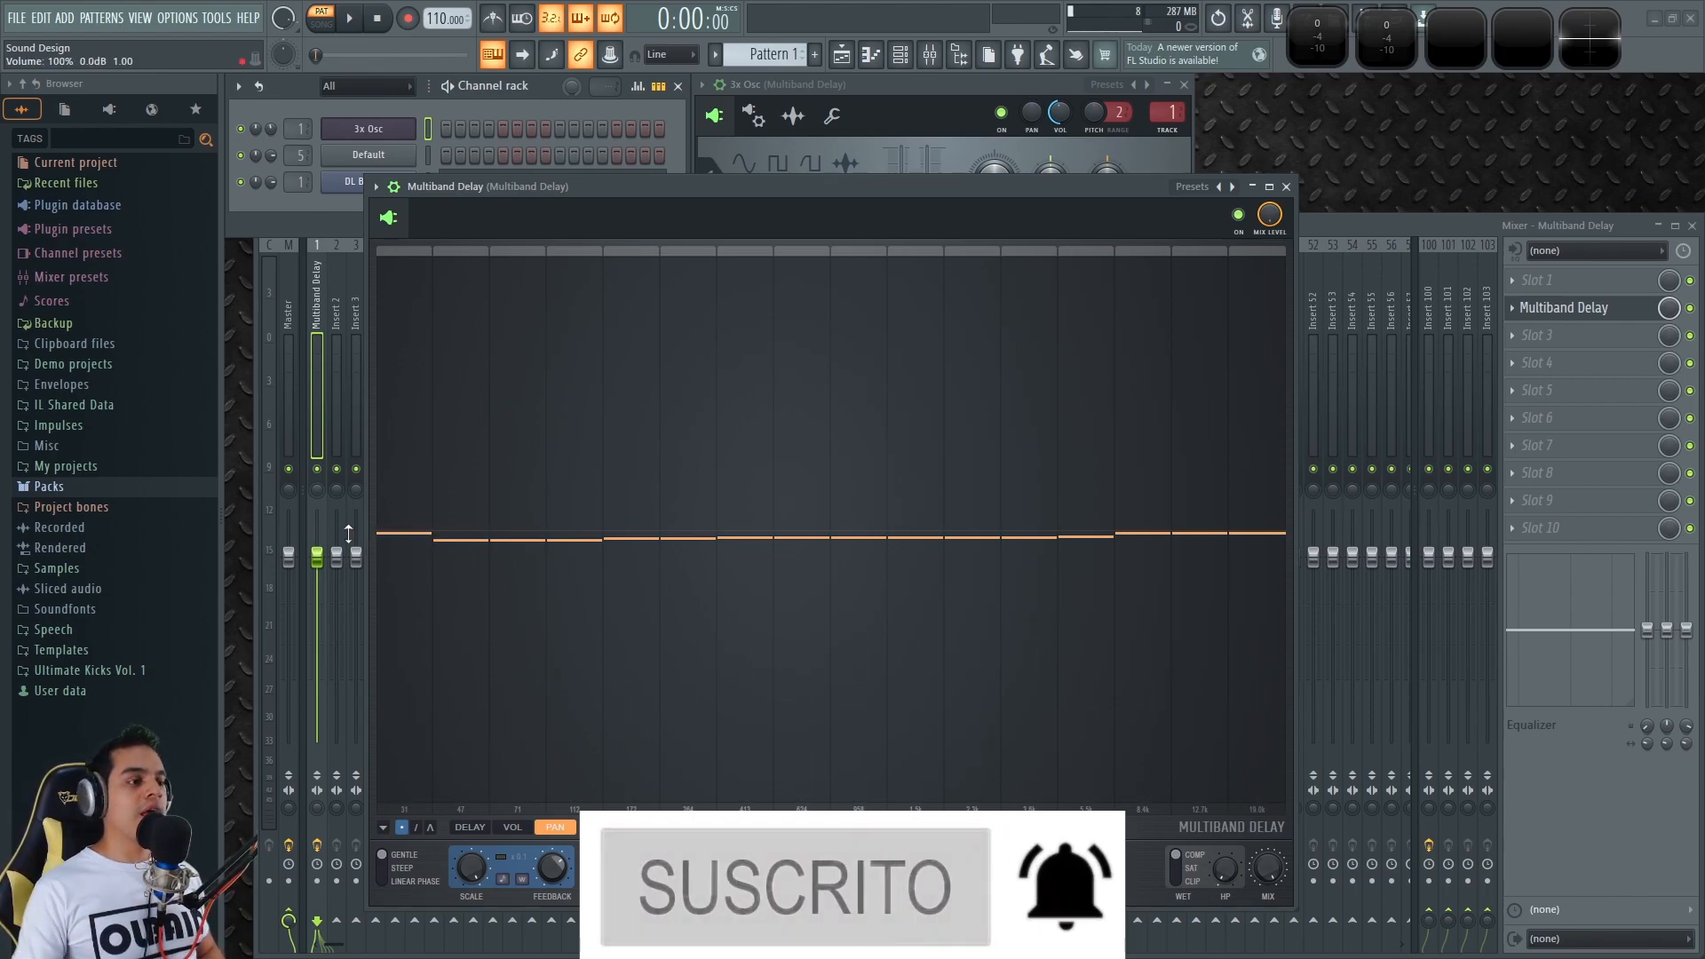
- Look at the band volumes and browse the delay curves stored in banks 1 to 8
click(512, 827)
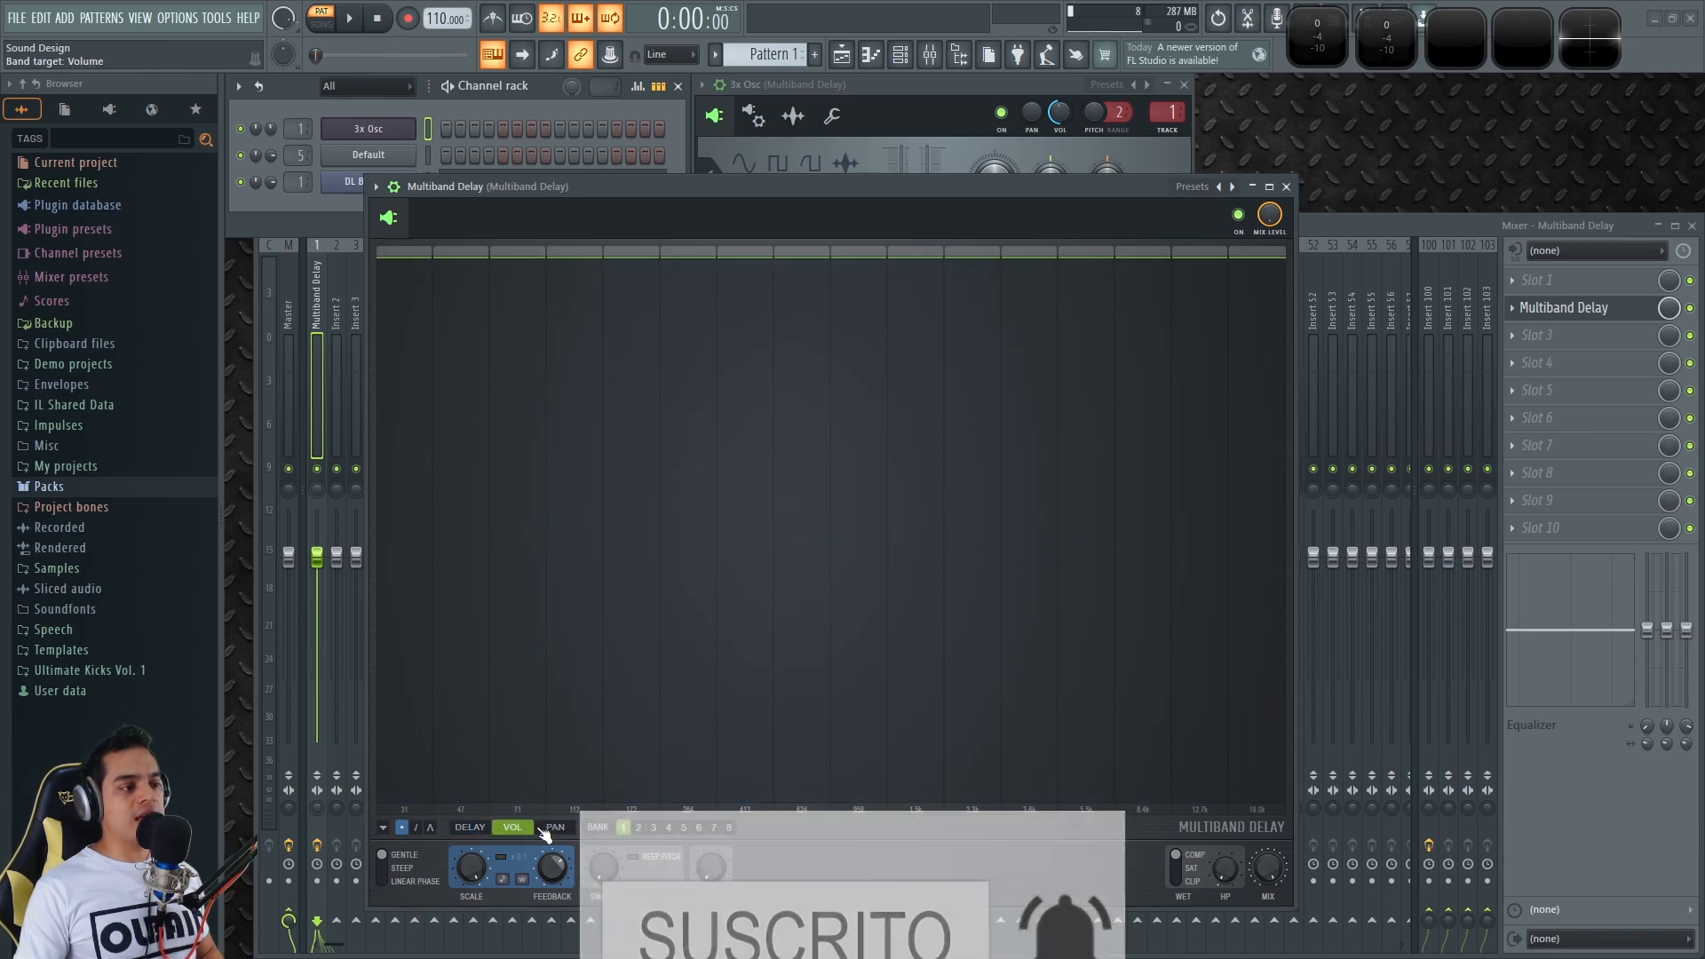
click(470, 828)
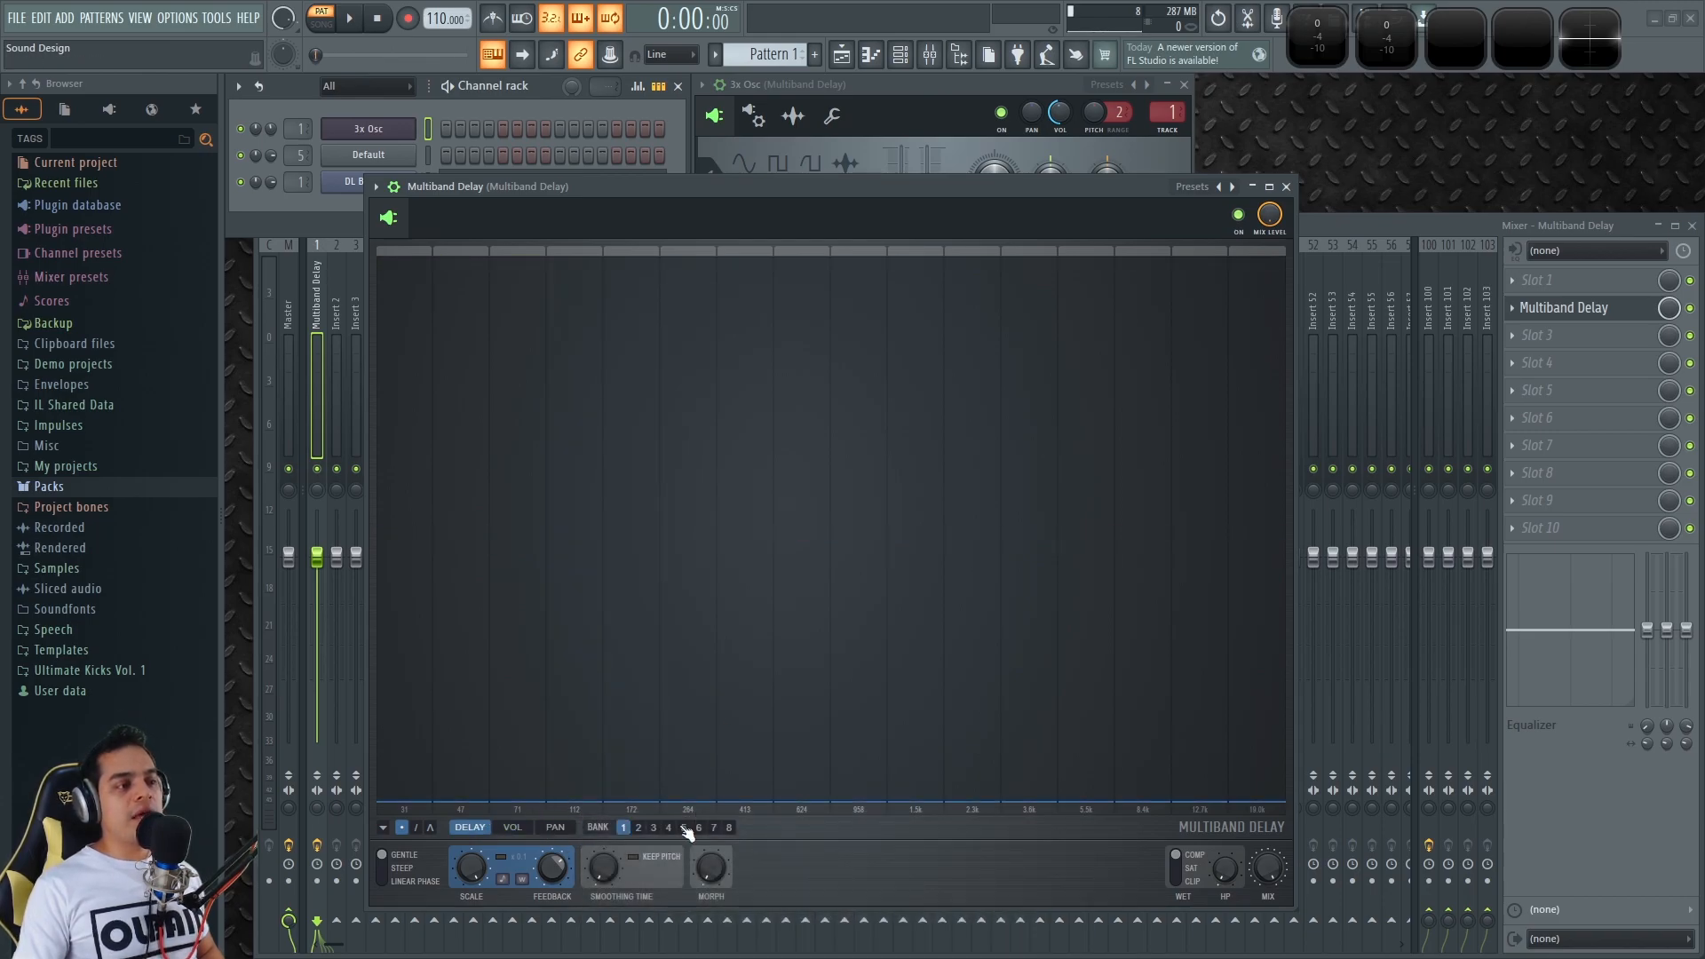
click(639, 827)
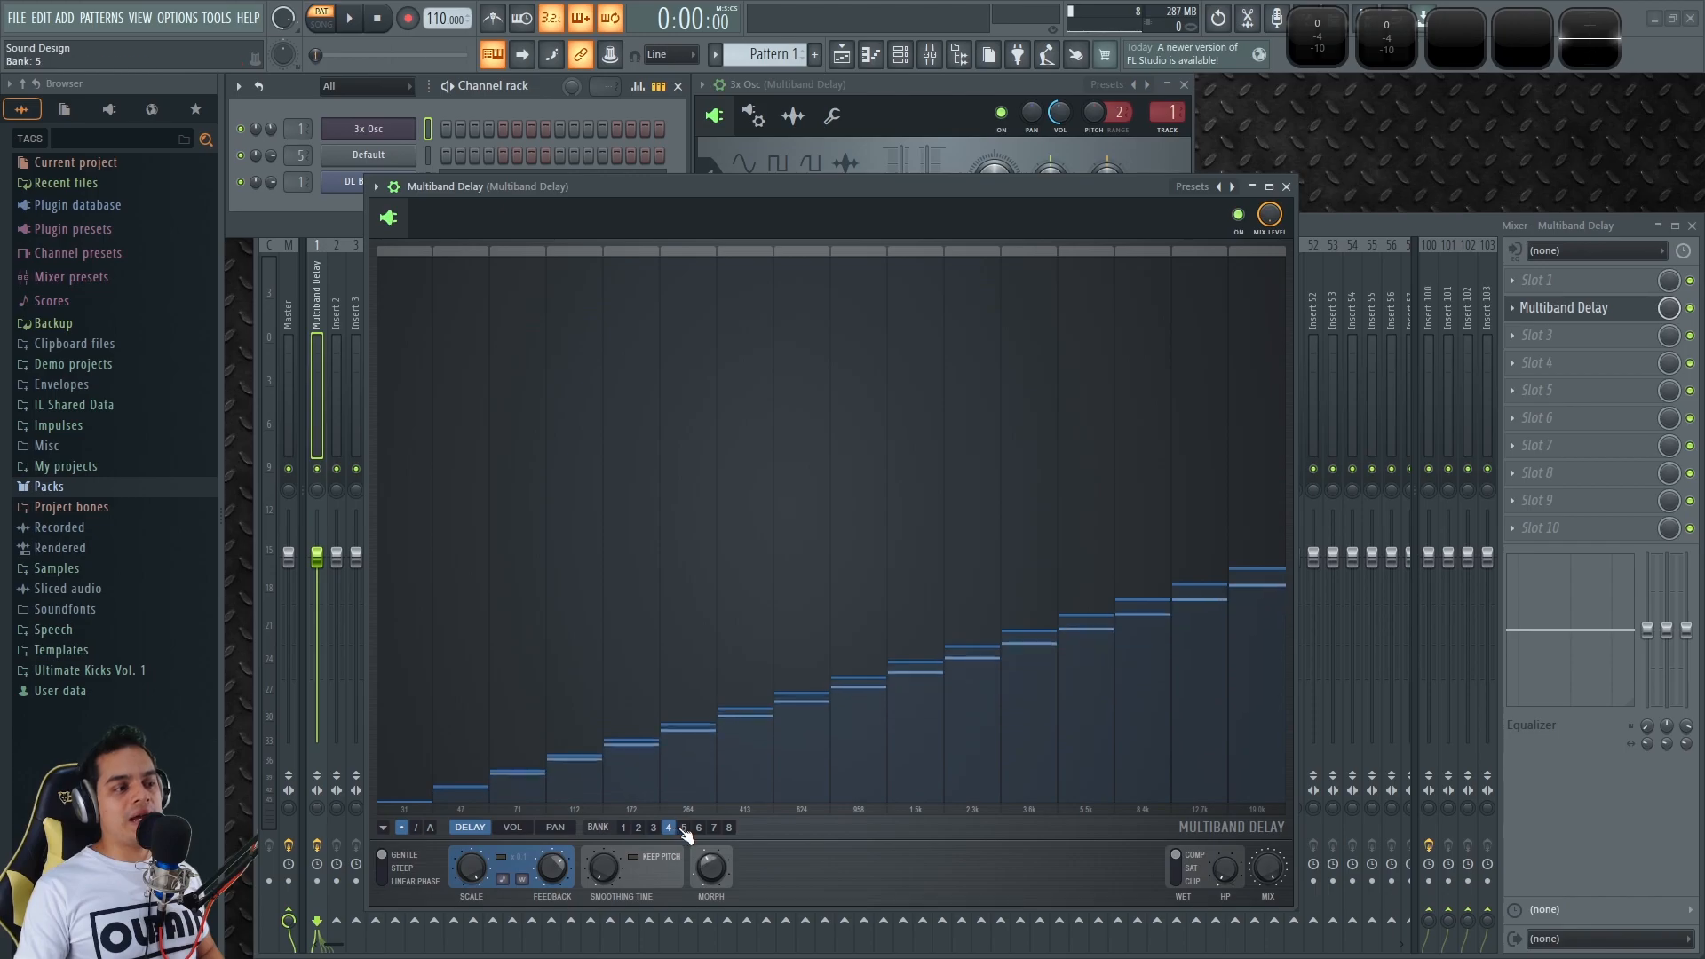
click(624, 827)
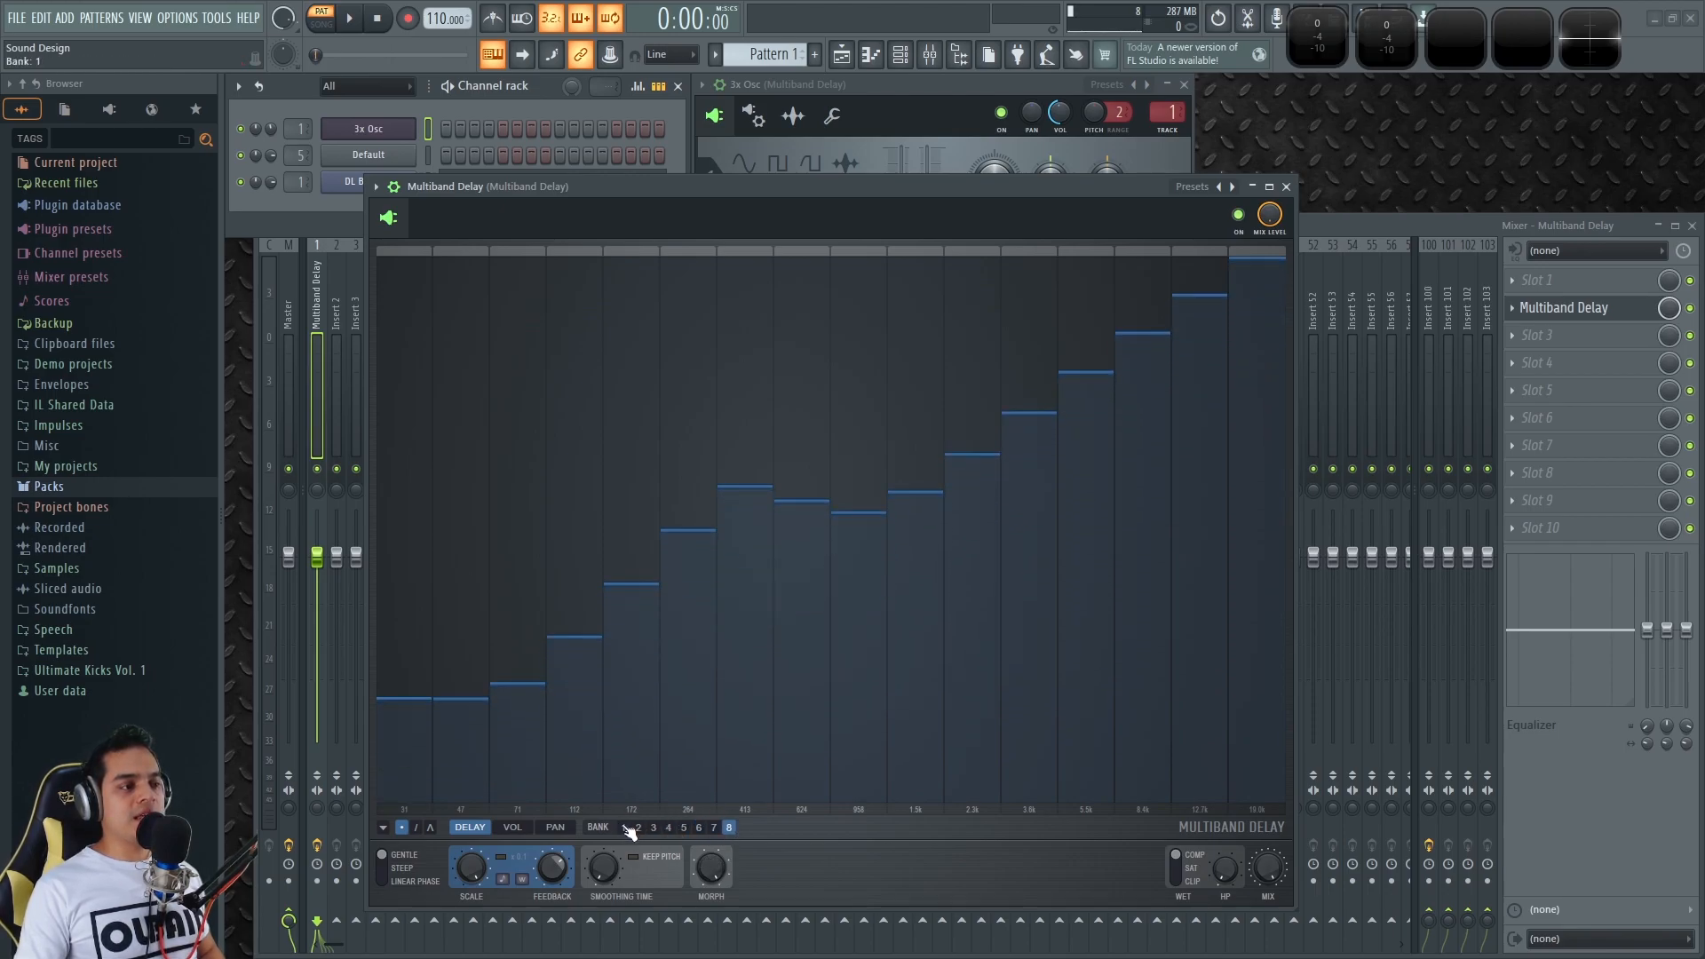
- Step through the pan settings of banks 1 to 8 to examine the available banks
click(555, 827)
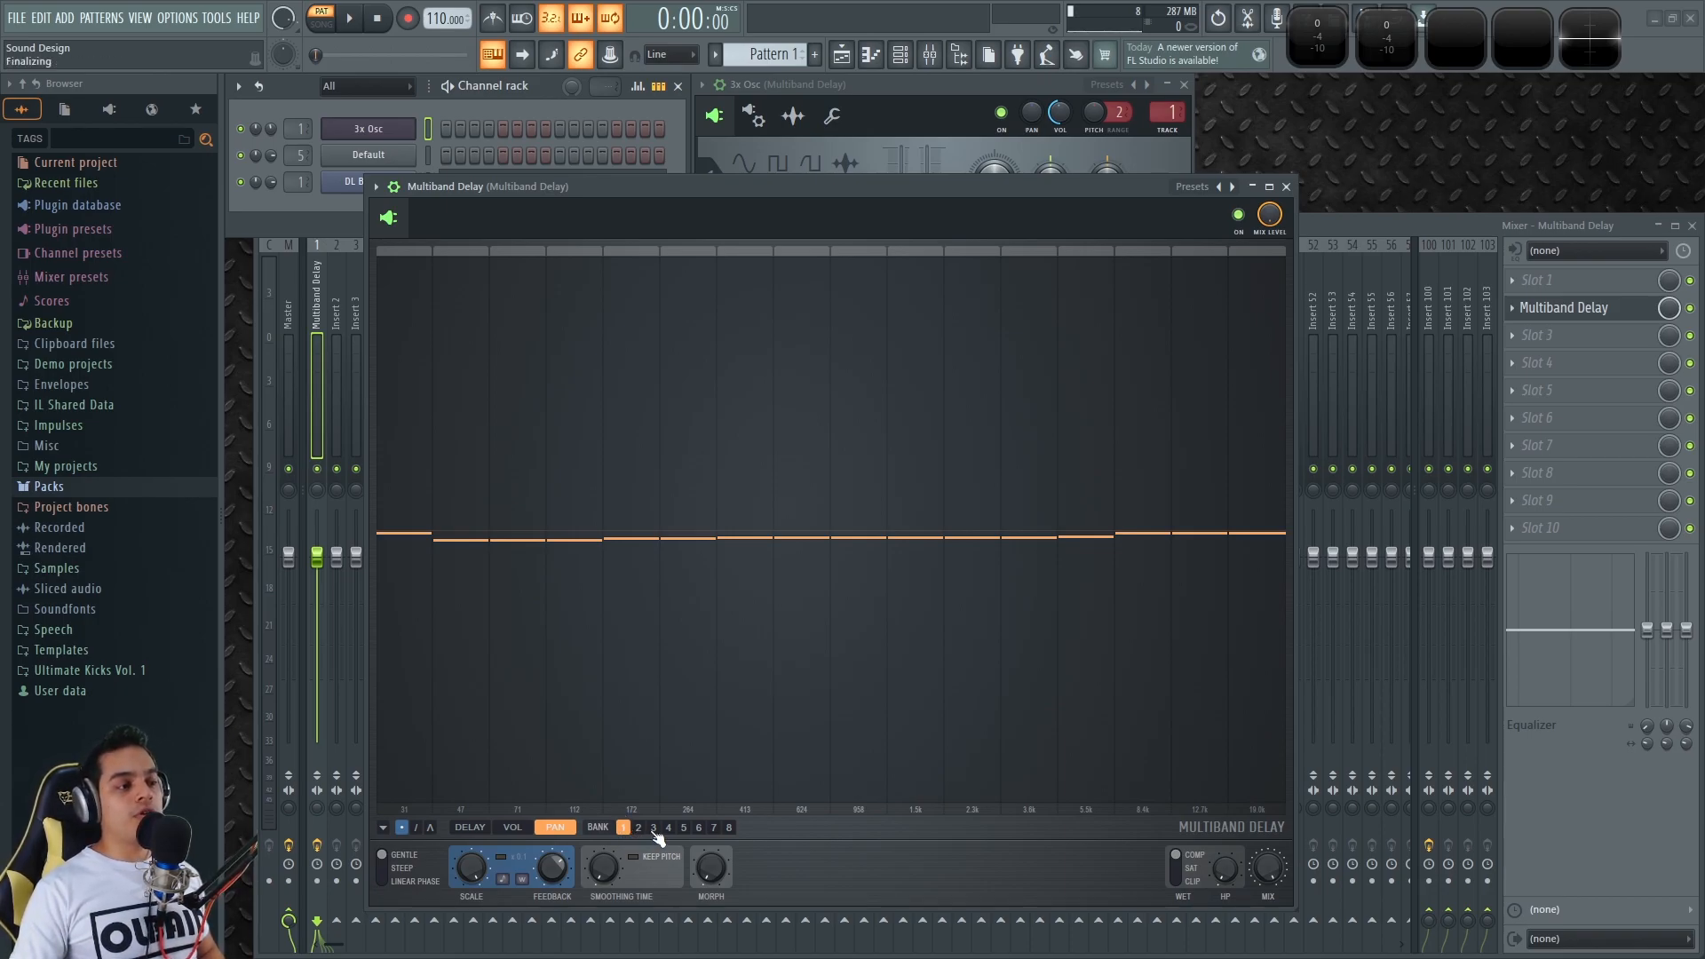
click(638, 828)
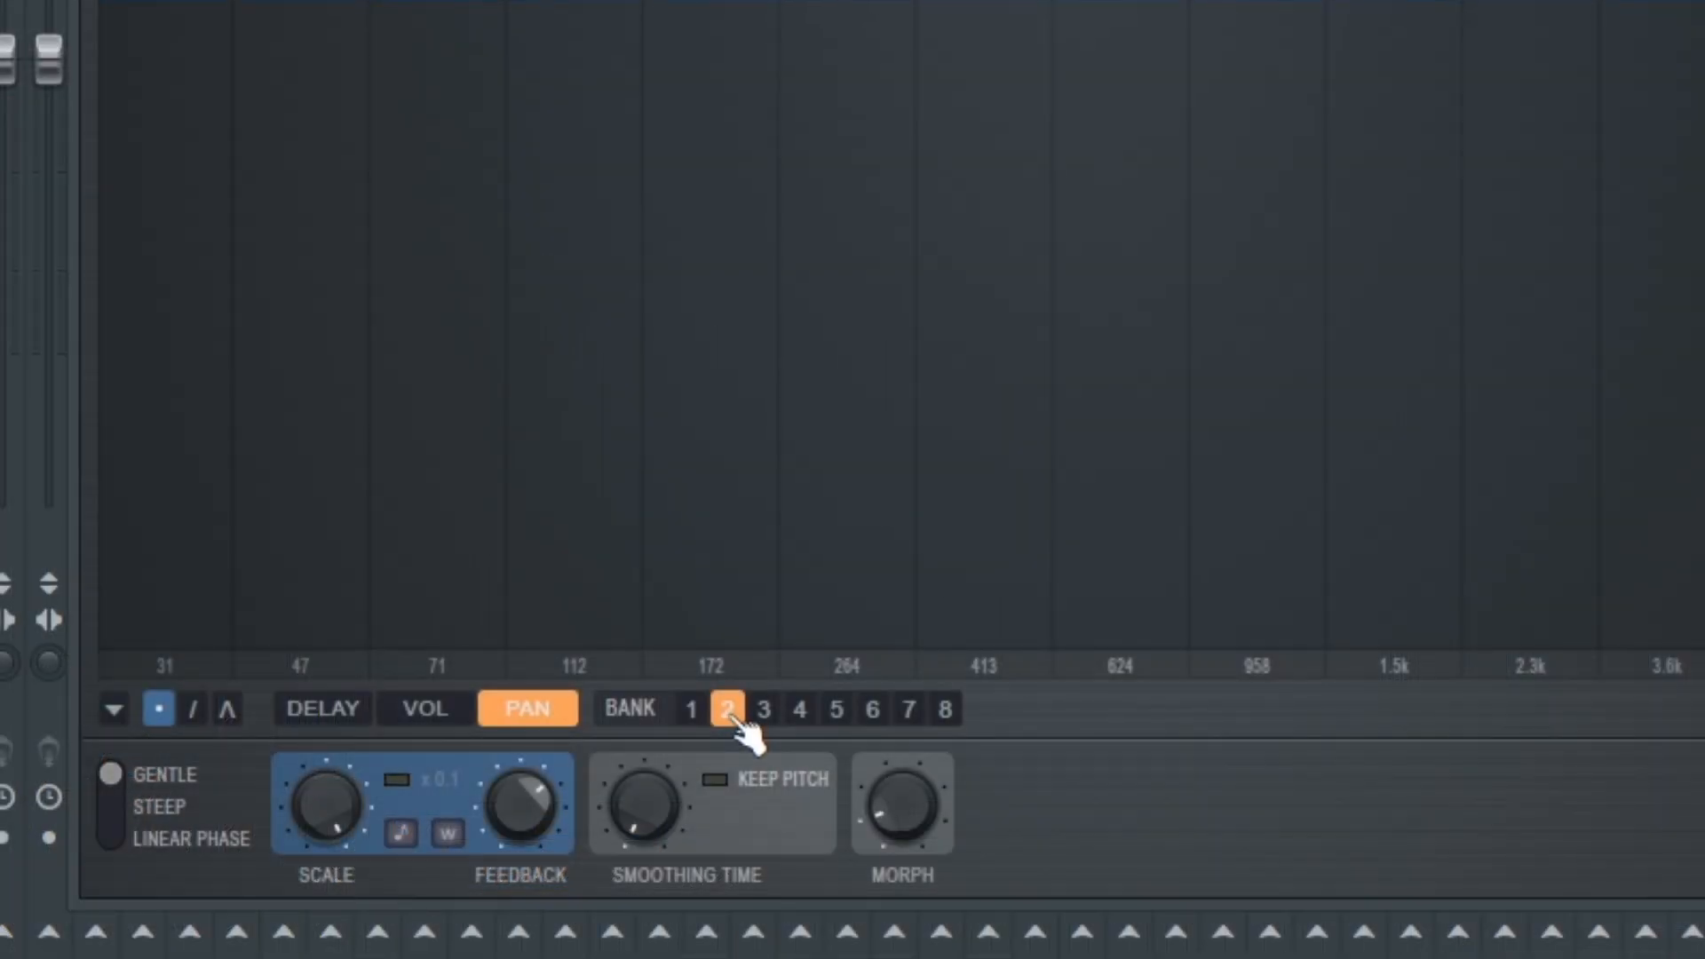
click(764, 708)
click(799, 709)
click(836, 708)
click(872, 708)
click(909, 708)
click(945, 708)
click(691, 709)
click(727, 708)
click(764, 708)
click(799, 709)
click(836, 709)
click(872, 709)
click(909, 708)
drag(937, 713, 735, 710)
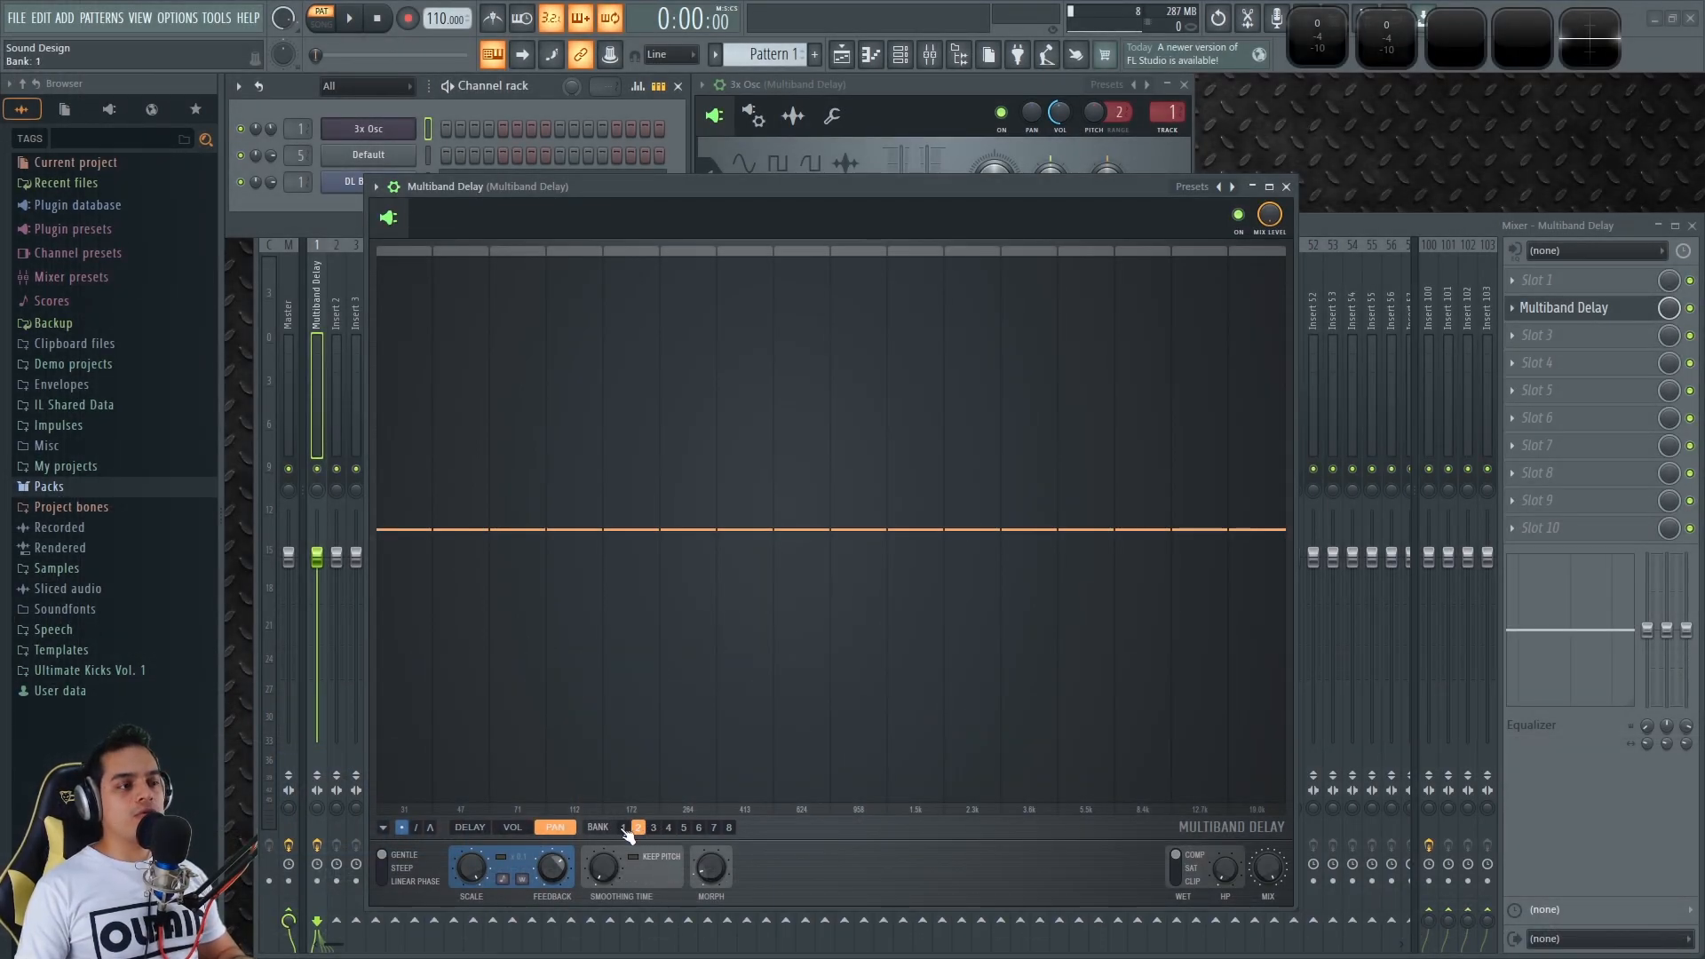
- Review the delay, volume and pan settings of bank 1, and reset its pan curve
click(624, 827)
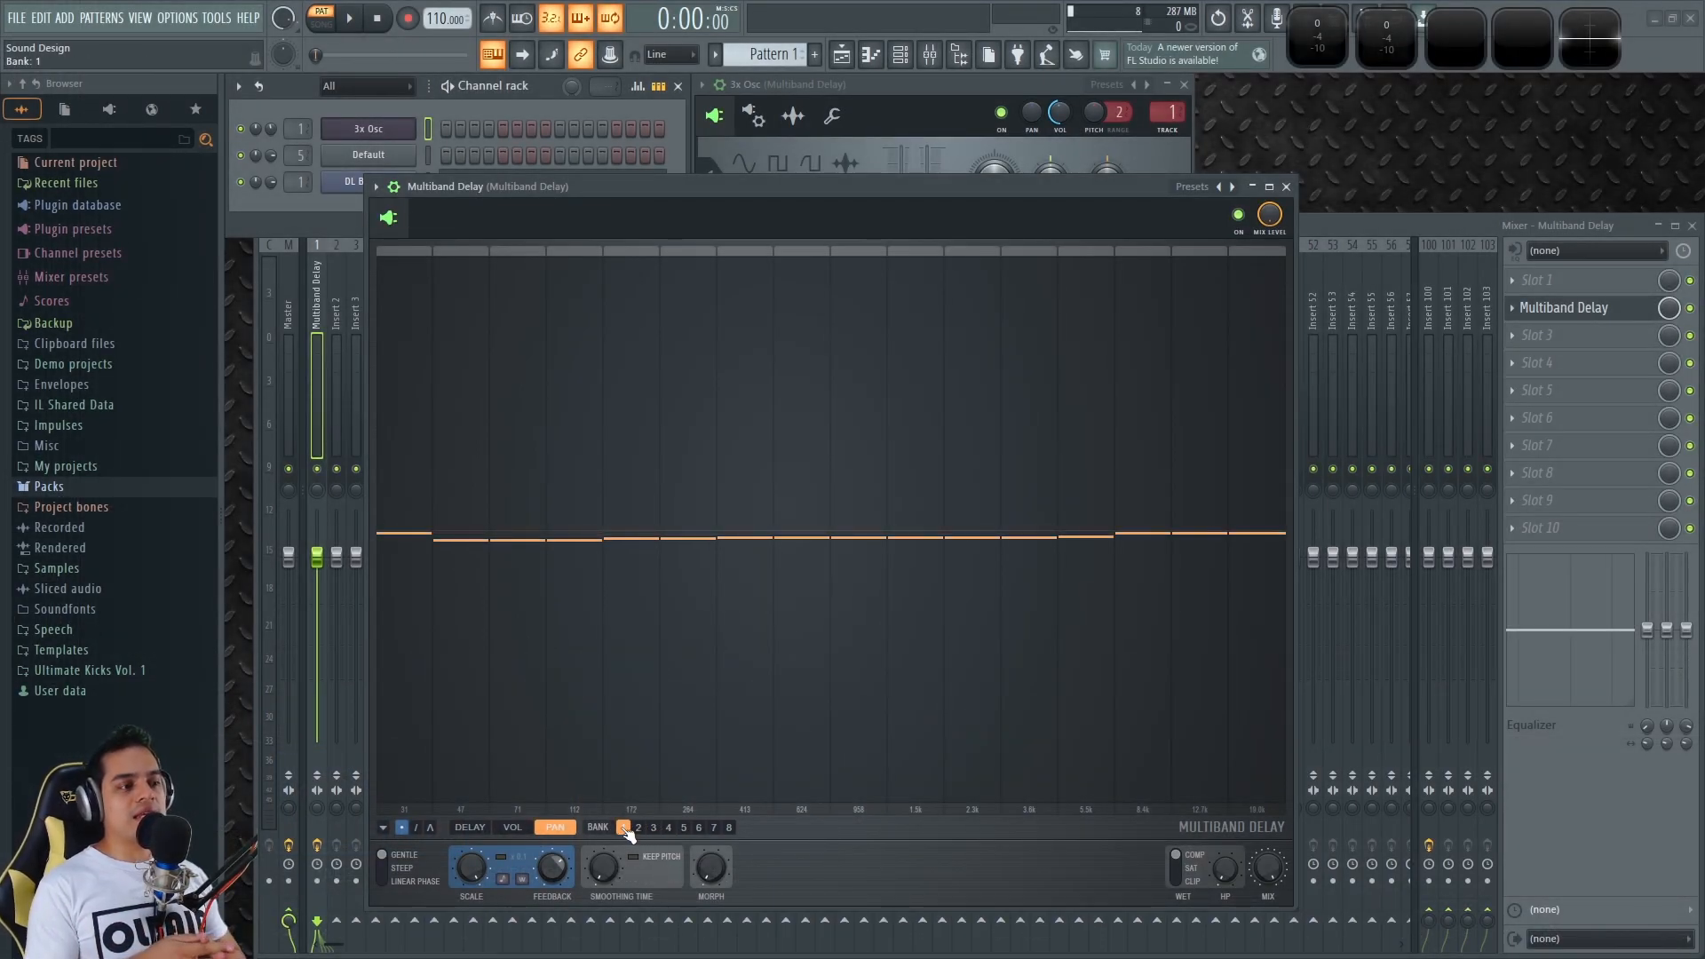
click(475, 829)
click(514, 829)
click(555, 829)
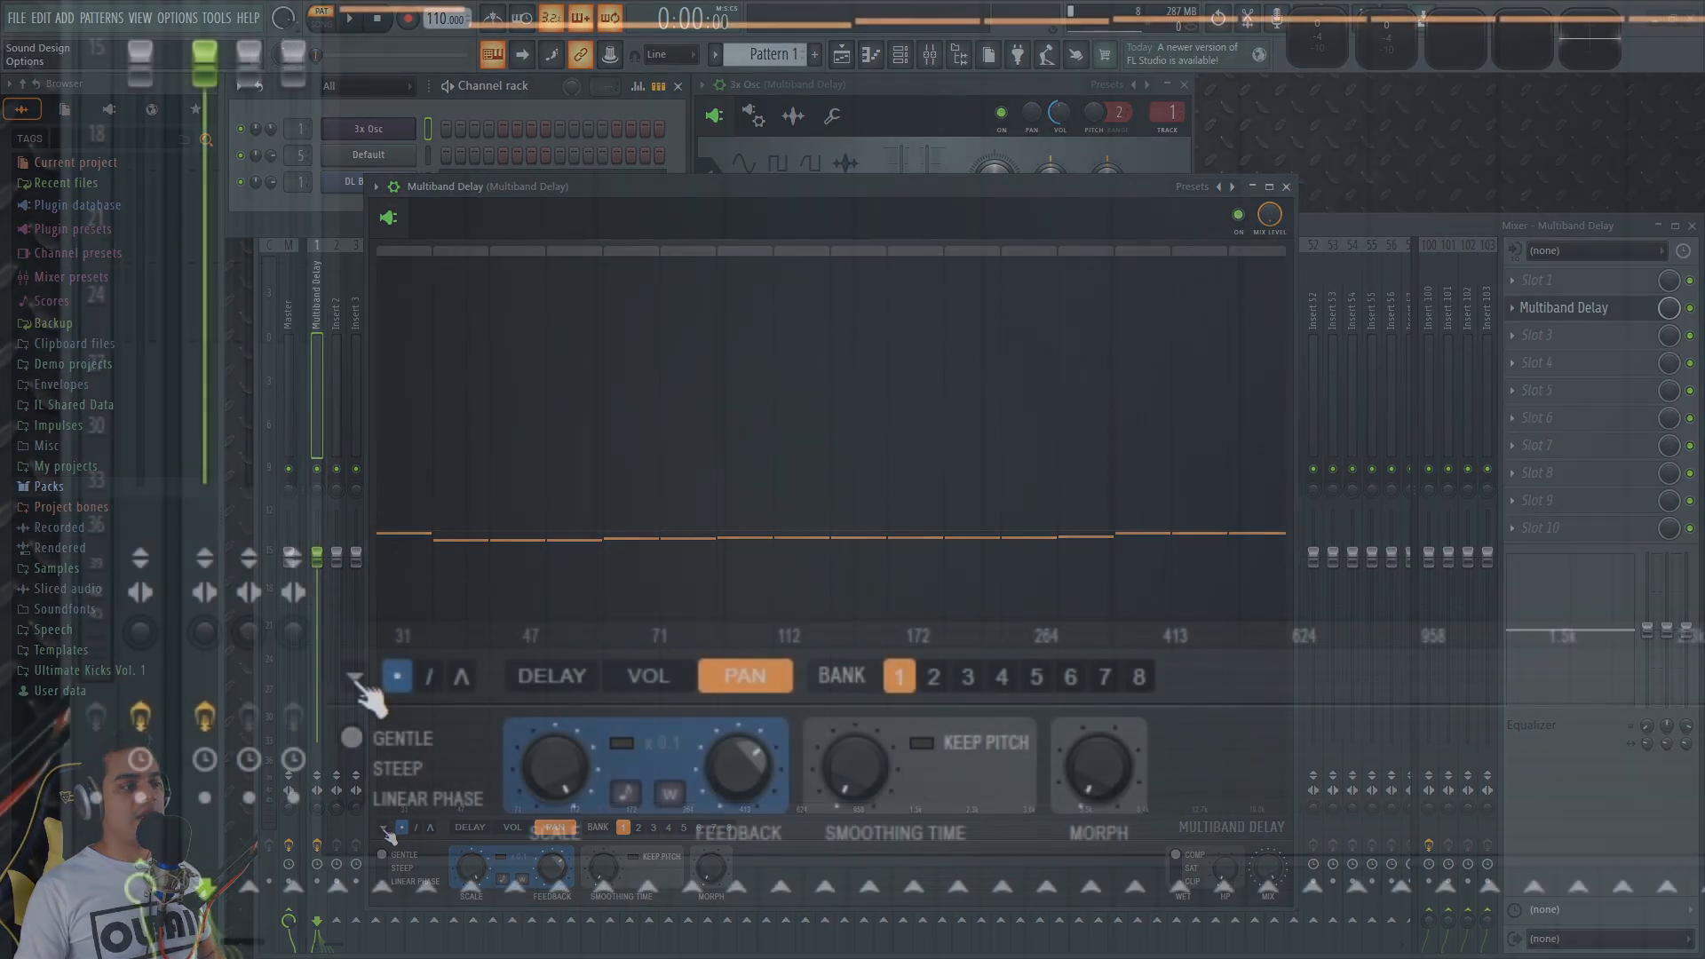
click(382, 827)
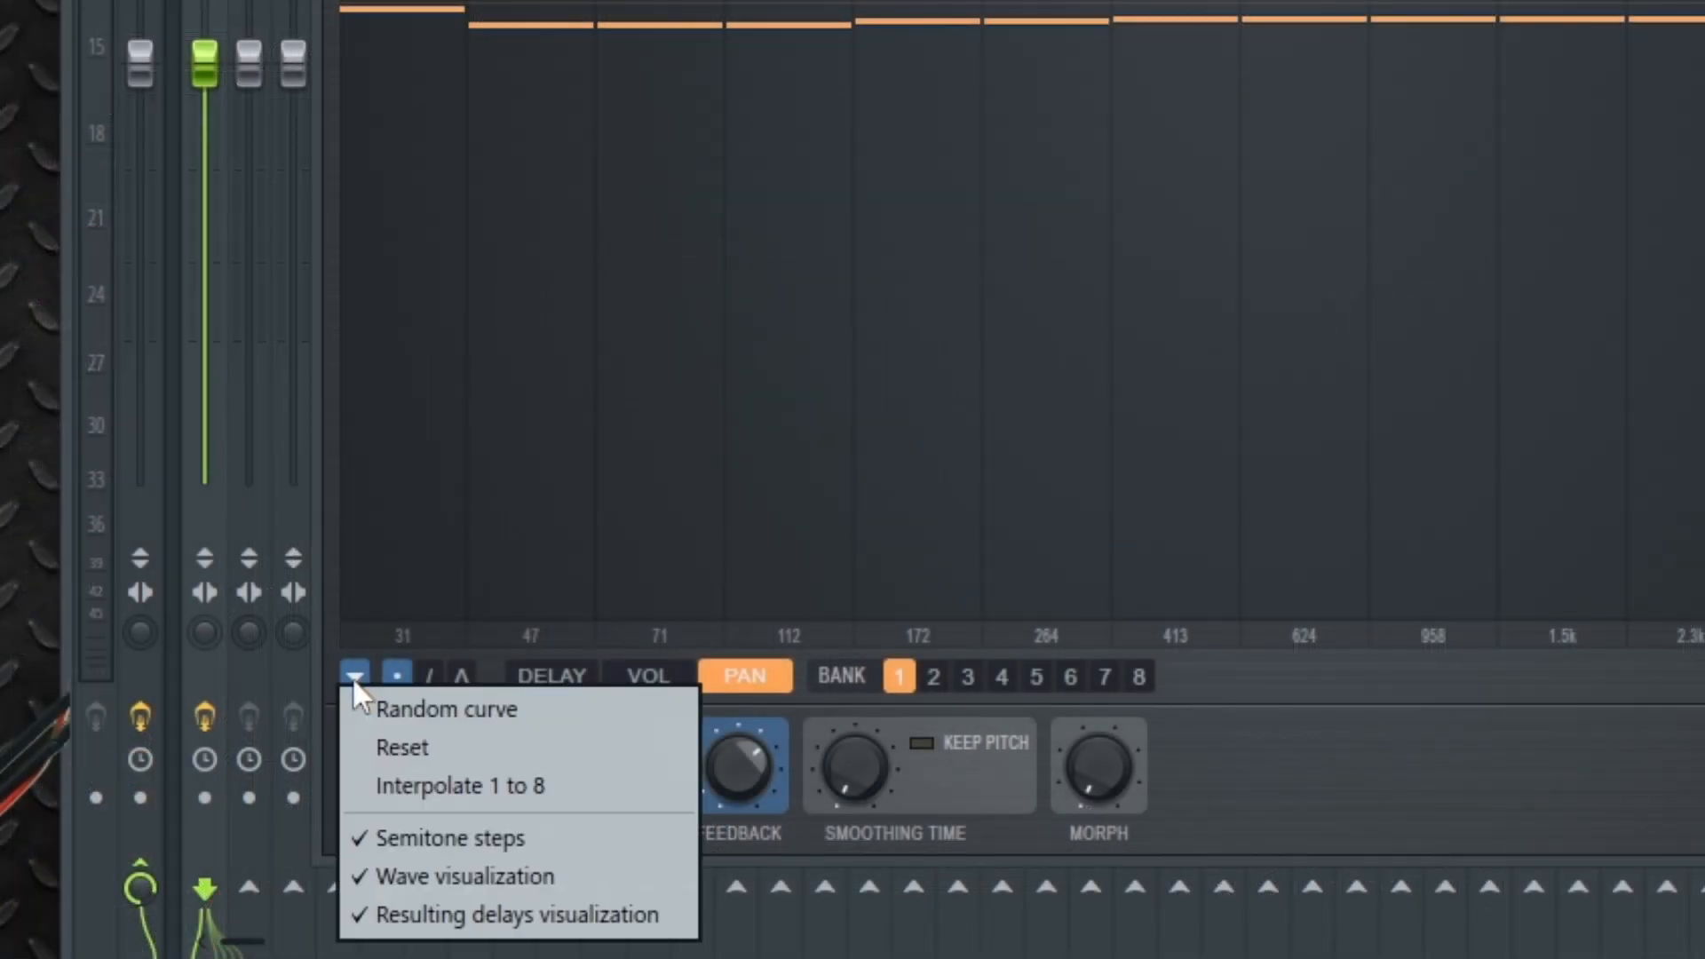
click(412, 746)
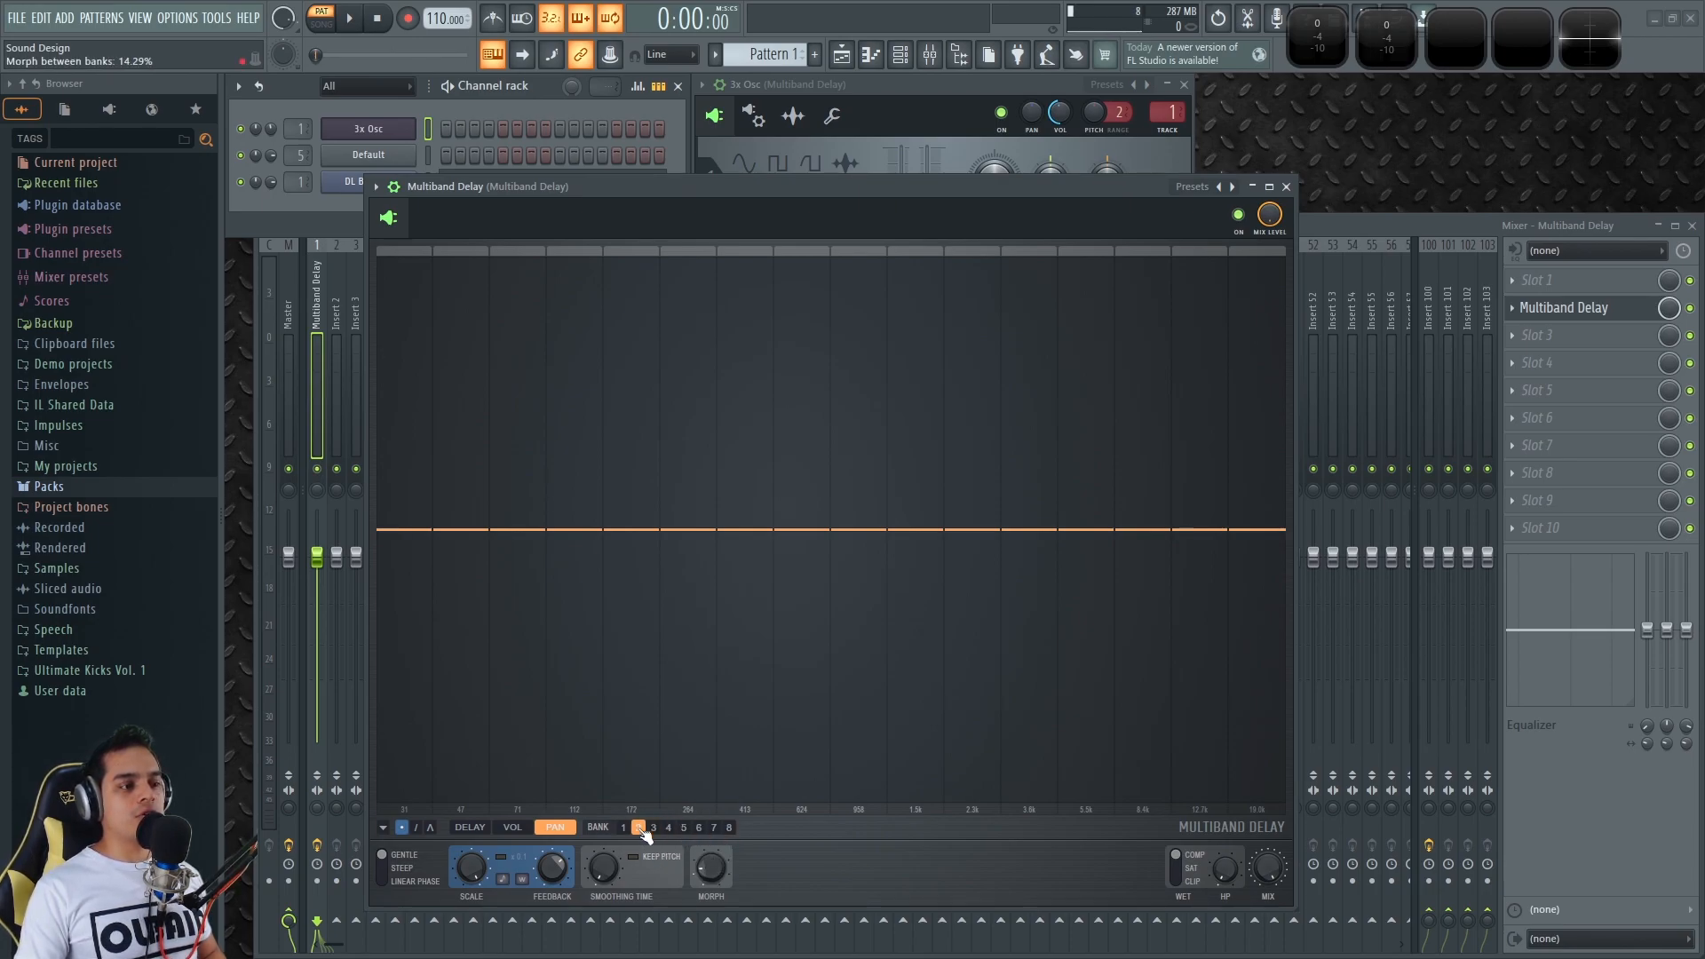
- Check the volume settings, and reset the delay curves of banks 2 to 8 to zero
click(523, 828)
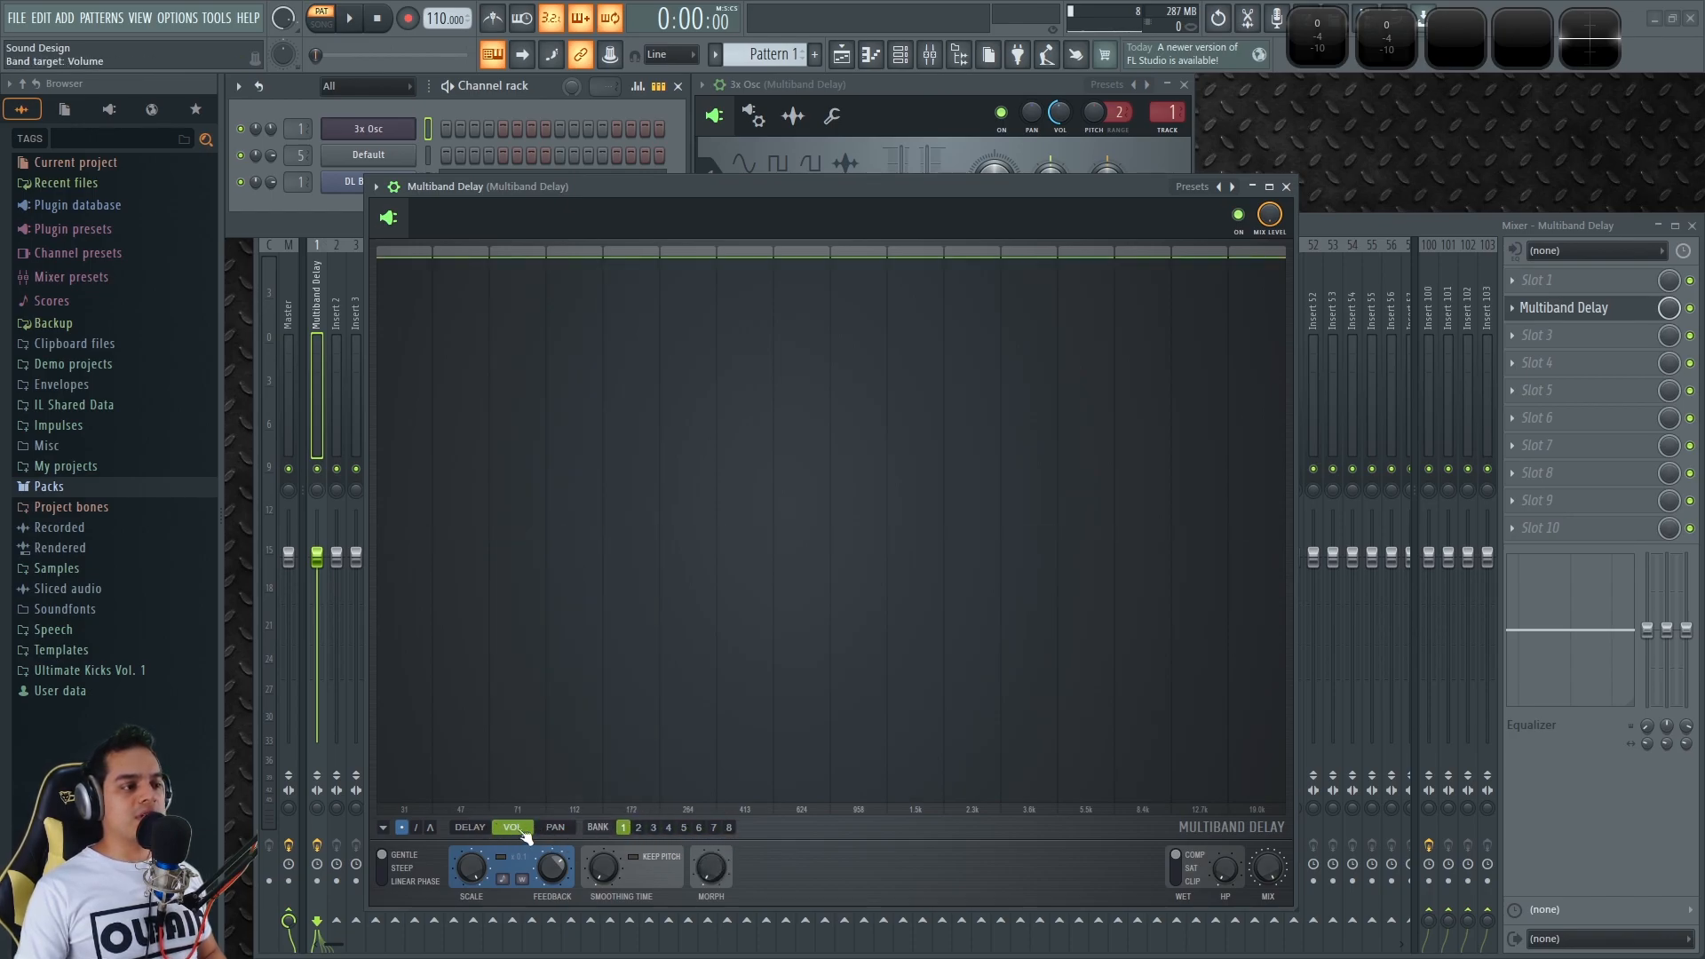
click(470, 827)
click(653, 828)
click(623, 828)
click(639, 828)
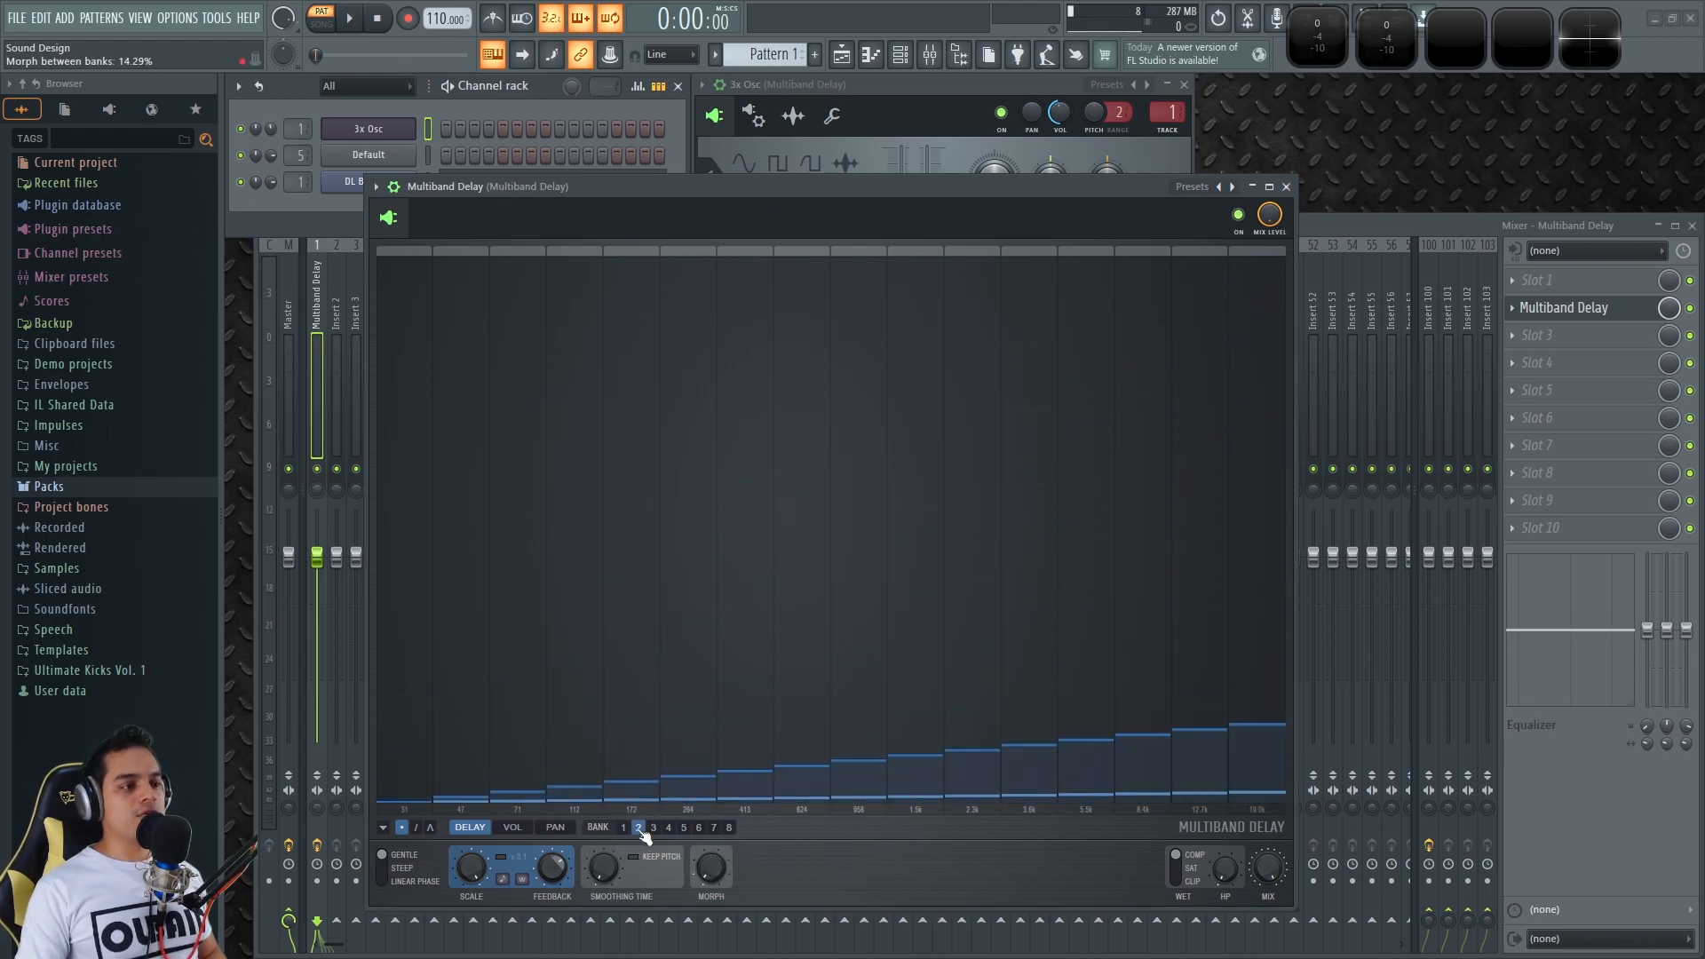
click(651, 828)
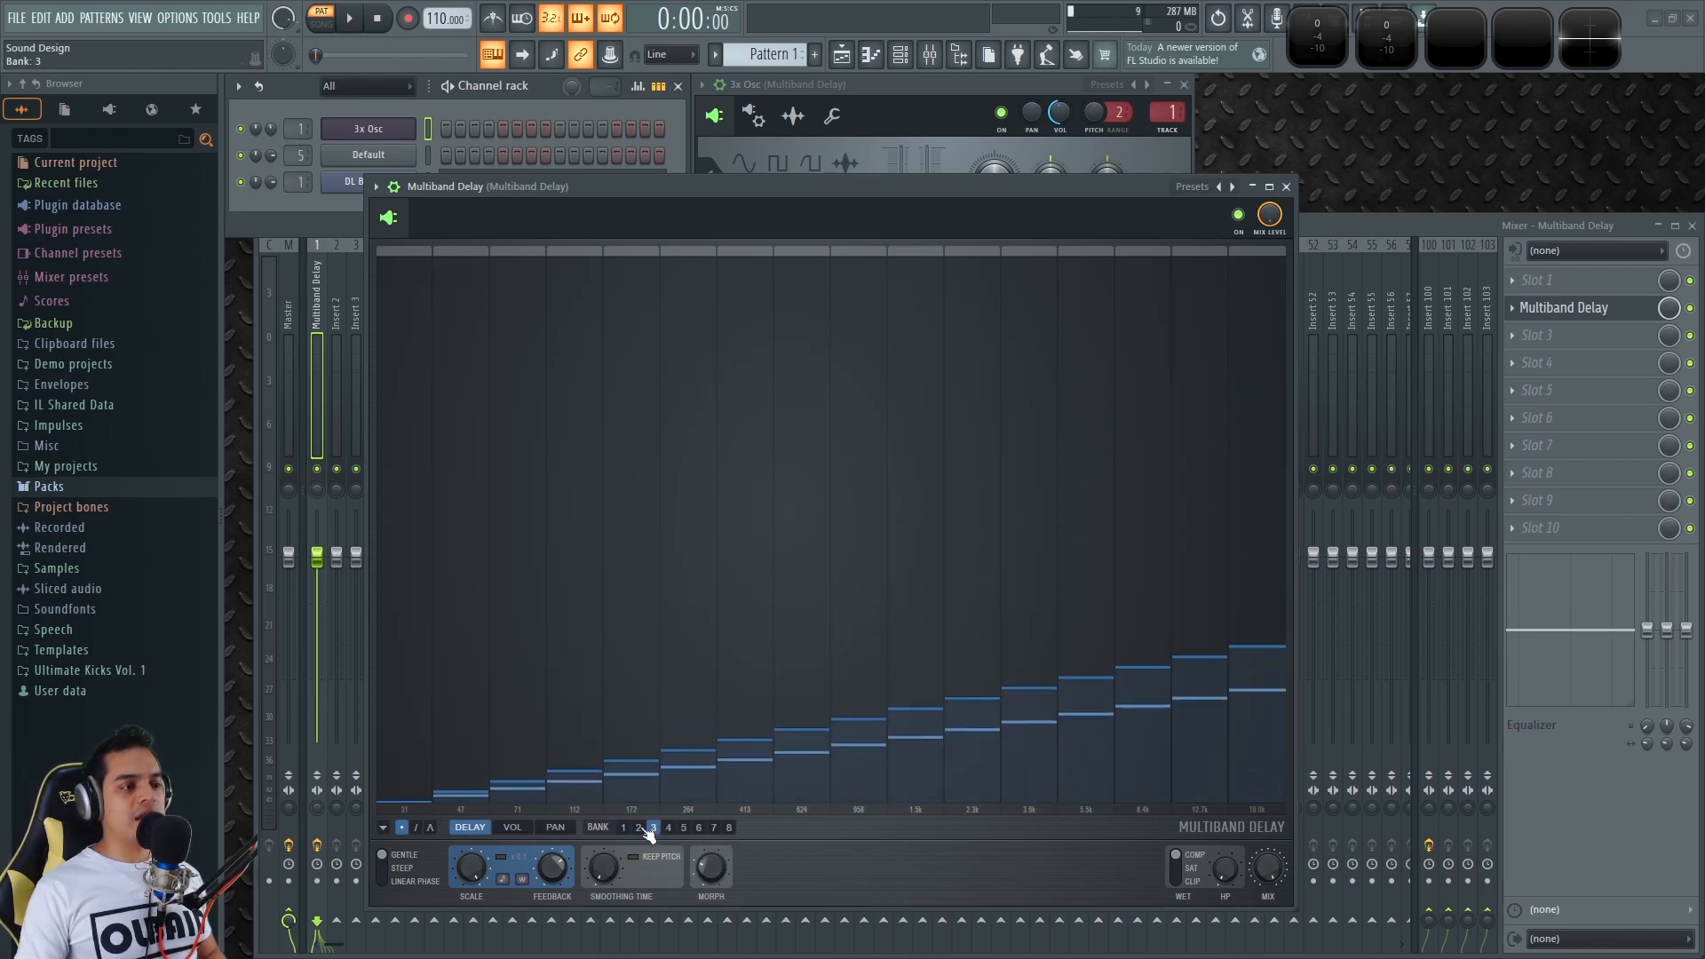
click(670, 830)
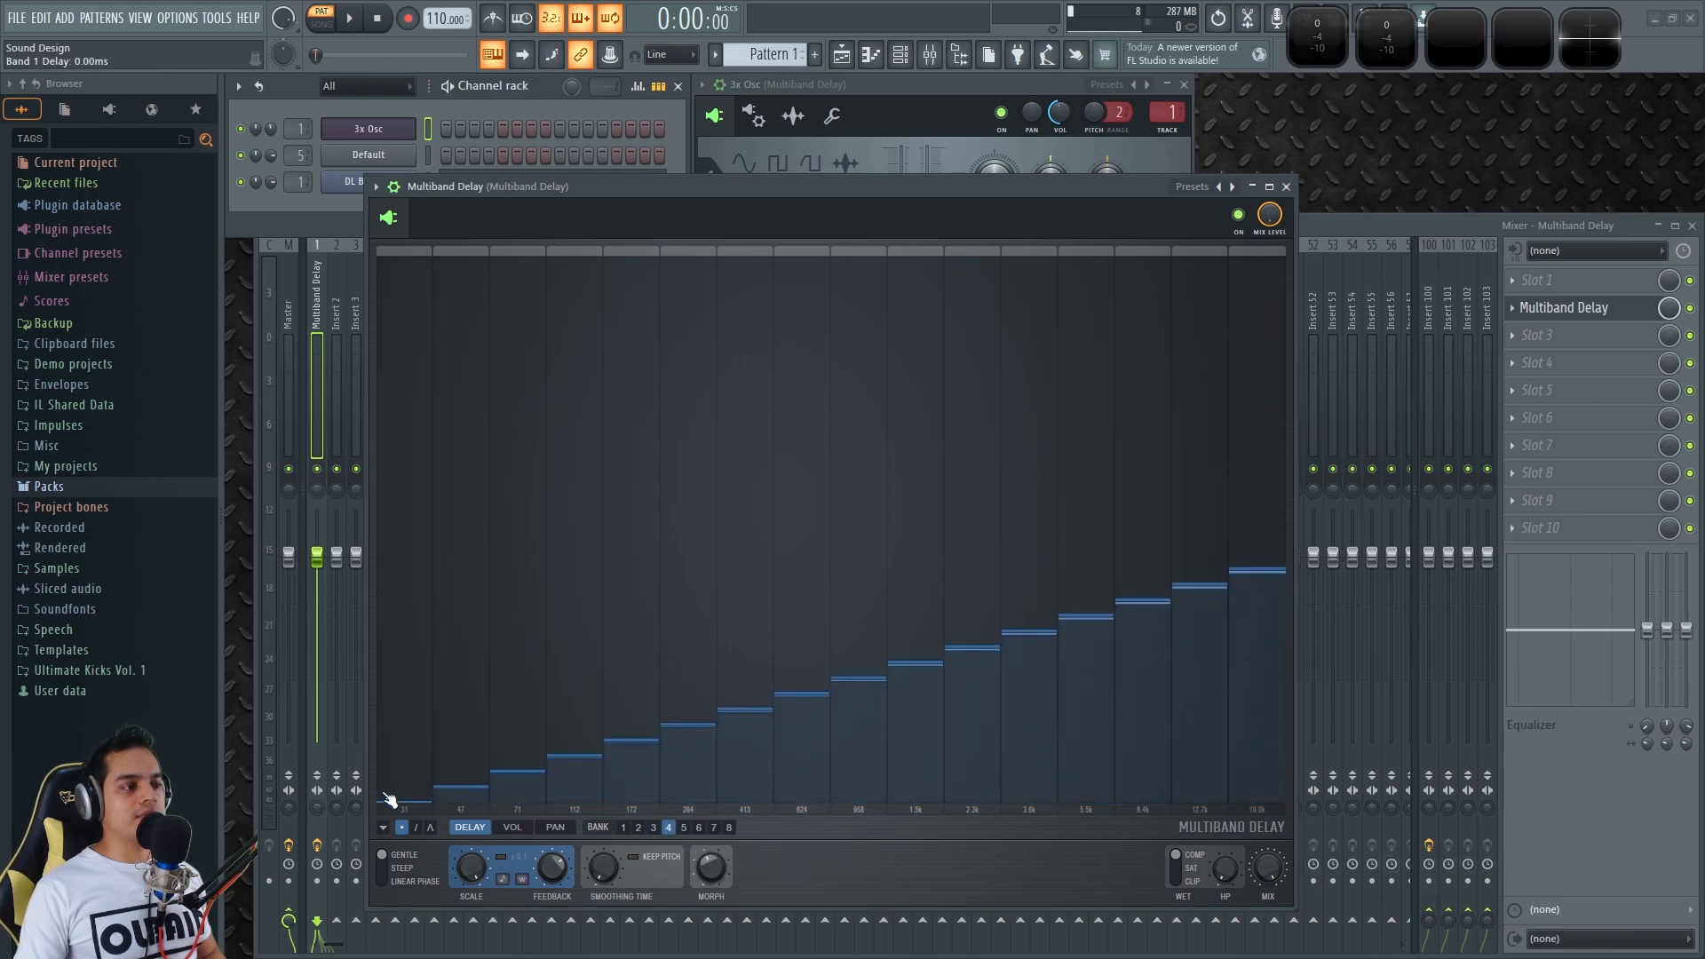
click(685, 828)
click(701, 828)
click(714, 828)
click(728, 828)
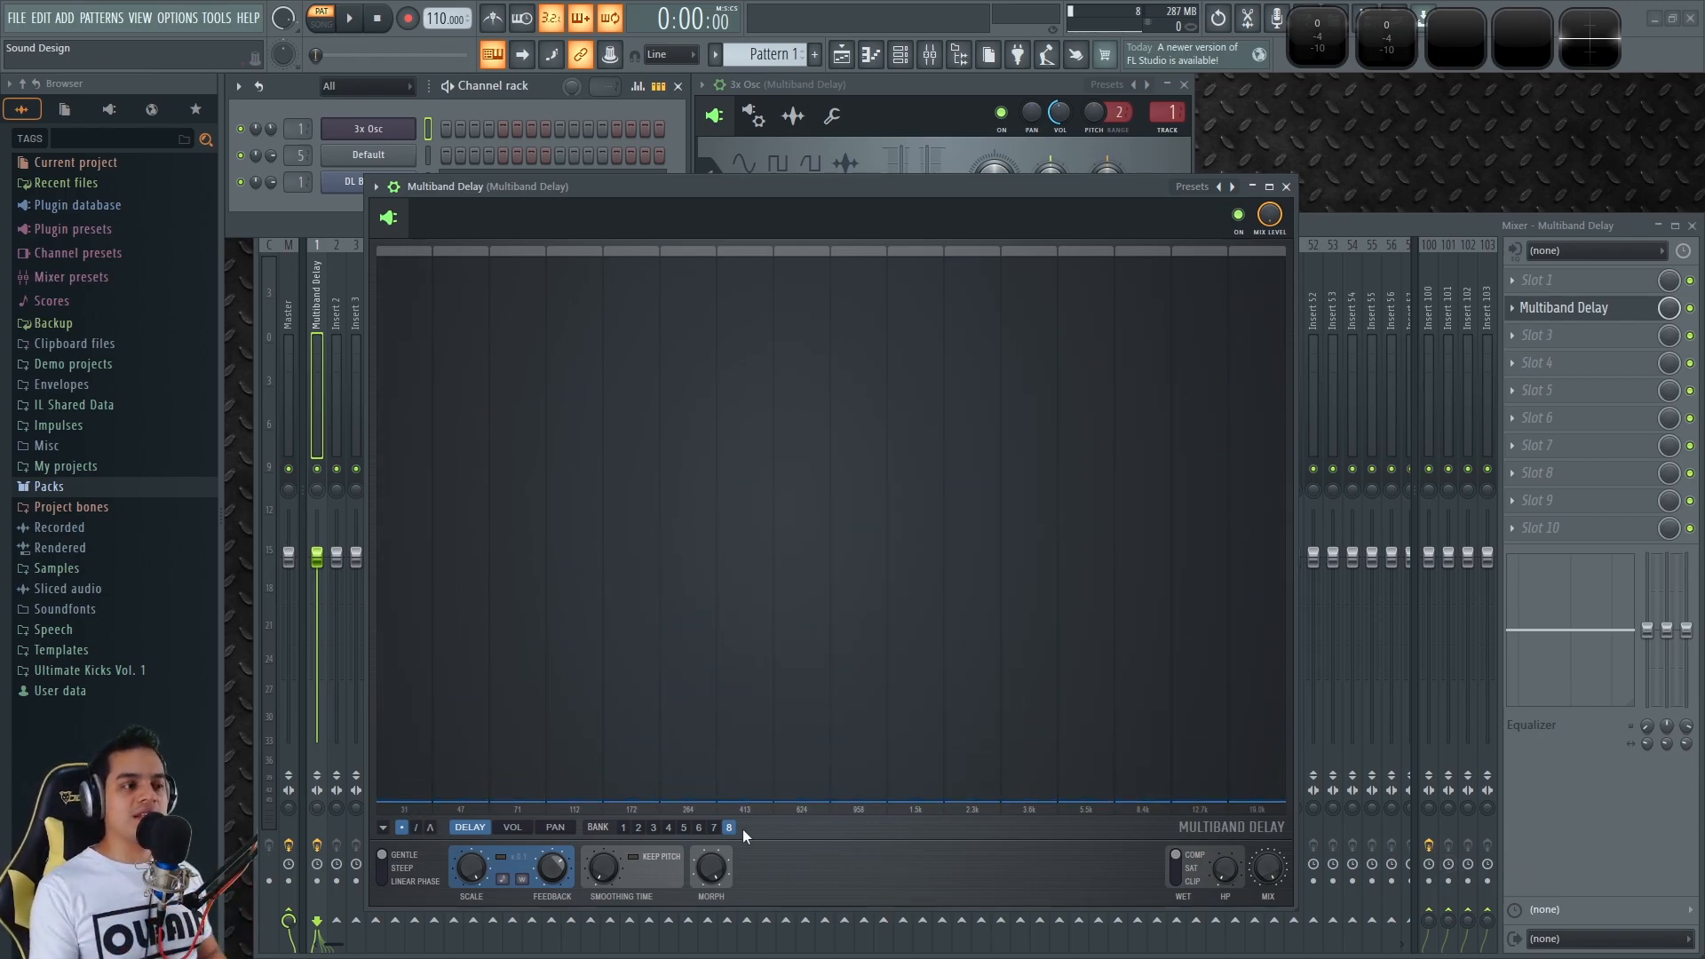
- Pan the lower eight bands of bank 1 fully left and the upper eight bands fully right
click(556, 827)
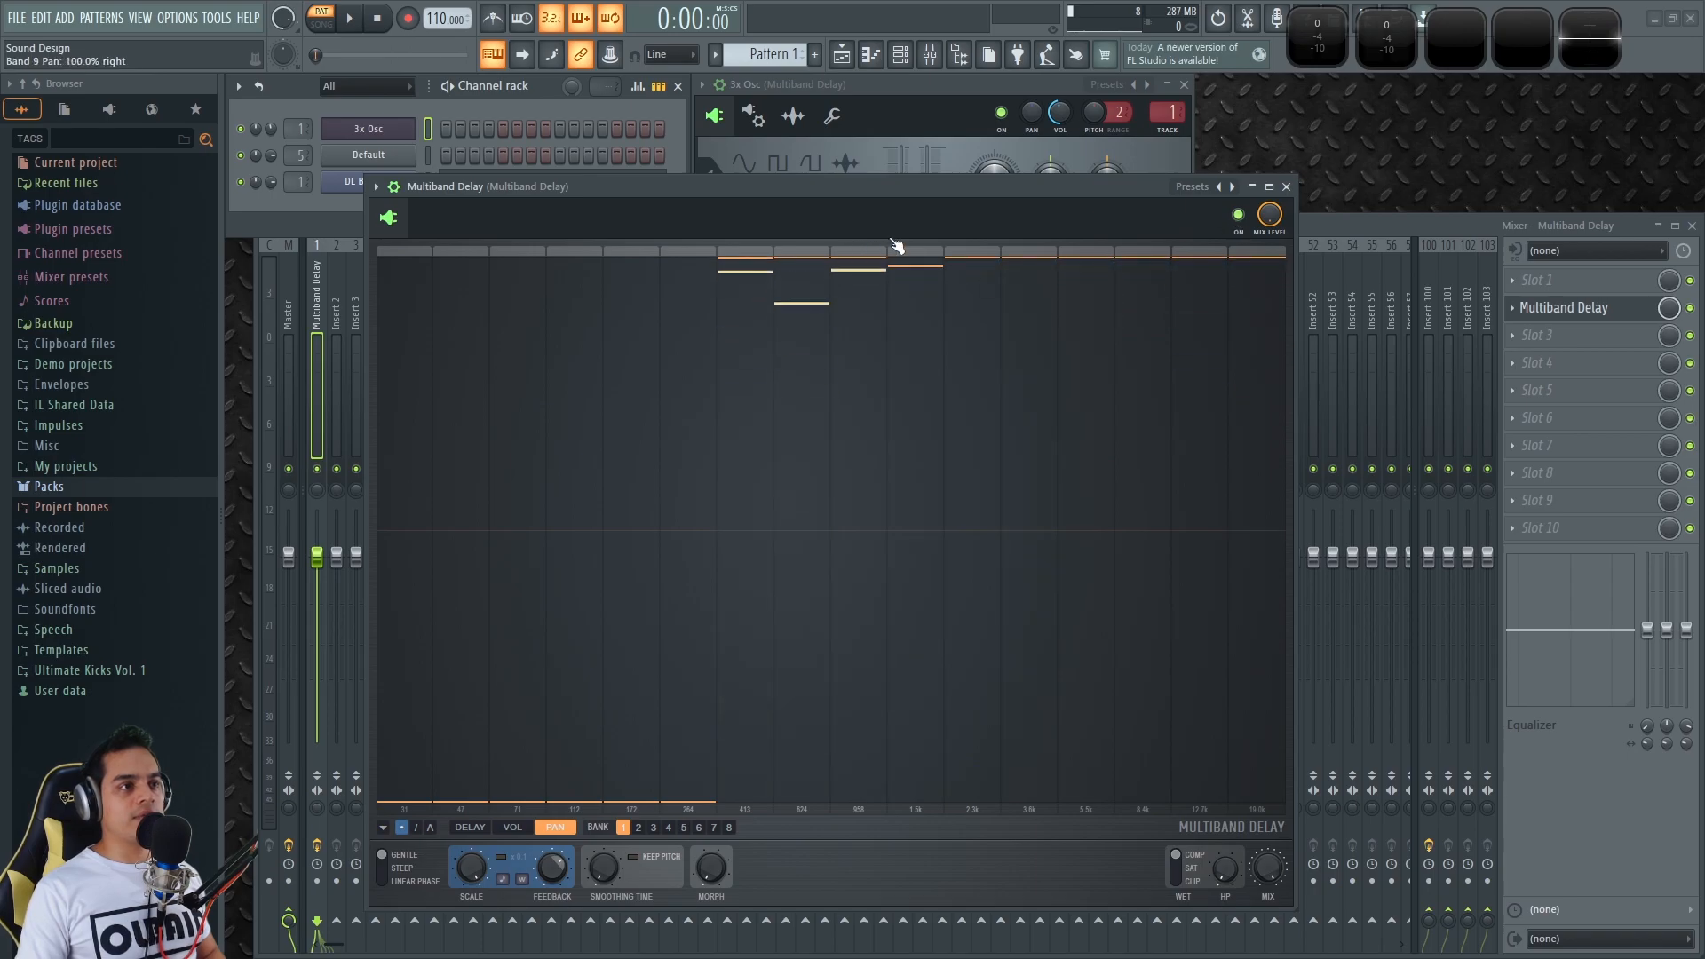
drag(888, 246, 918, 245)
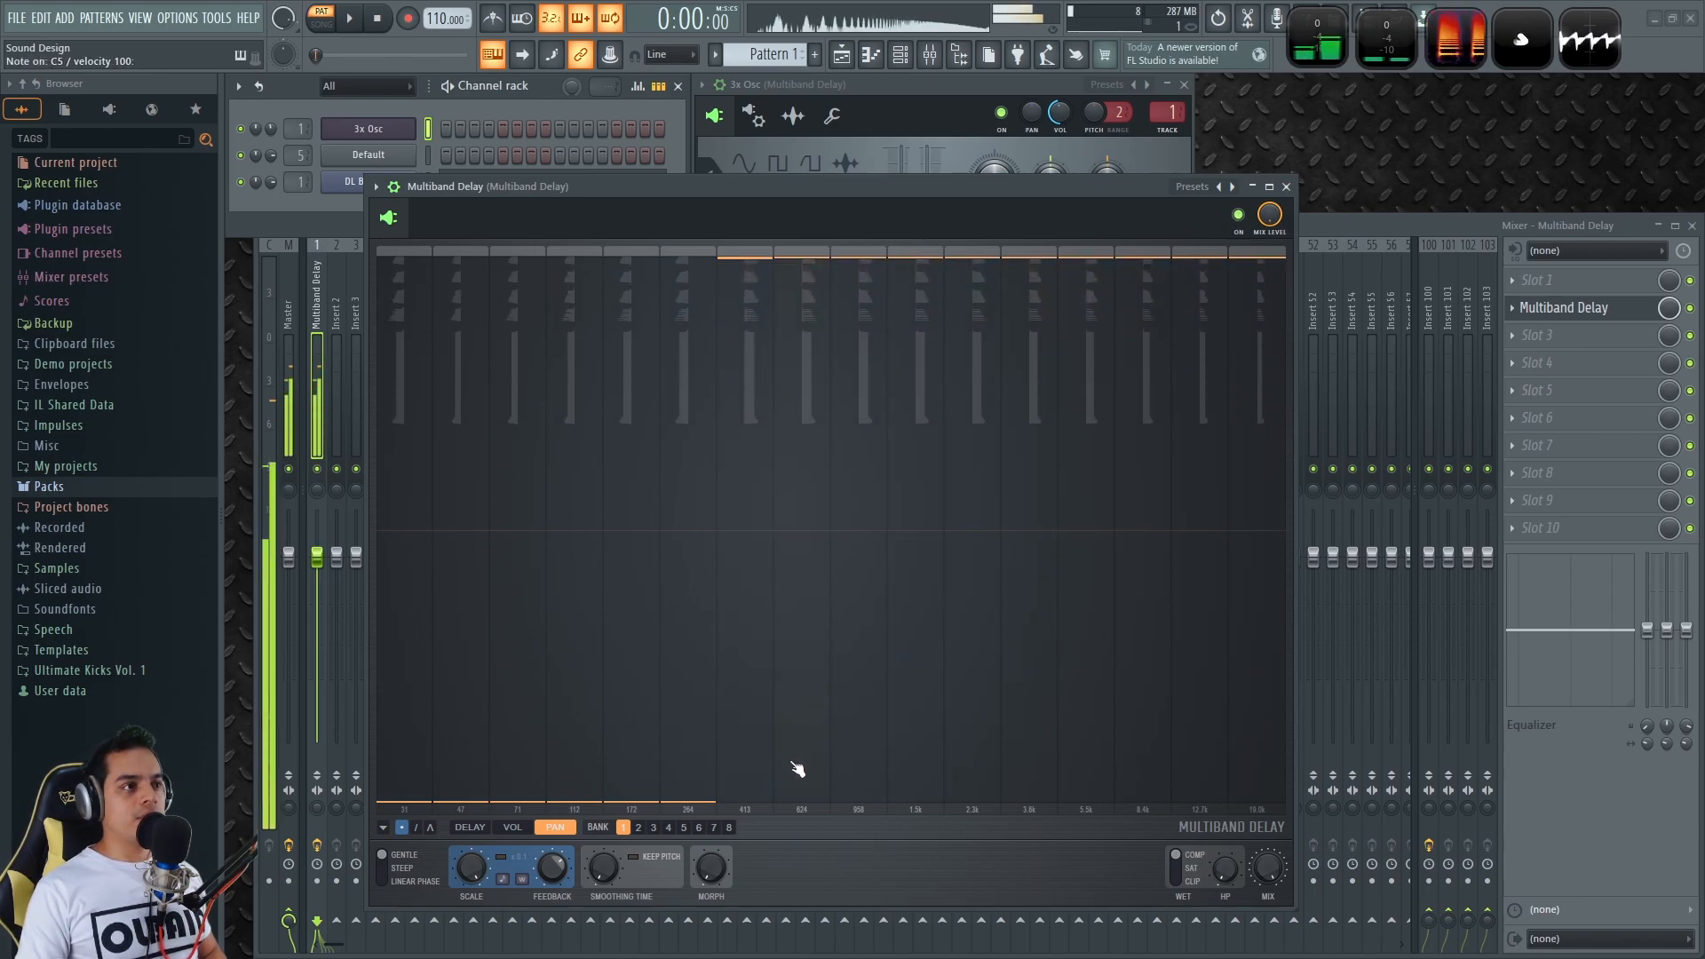
drag(685, 804, 796, 831)
- Pan bands 1 to 7 of bank 8 fully right and bands 8 to 16 fully left
click(728, 826)
drag(409, 270, 751, 203)
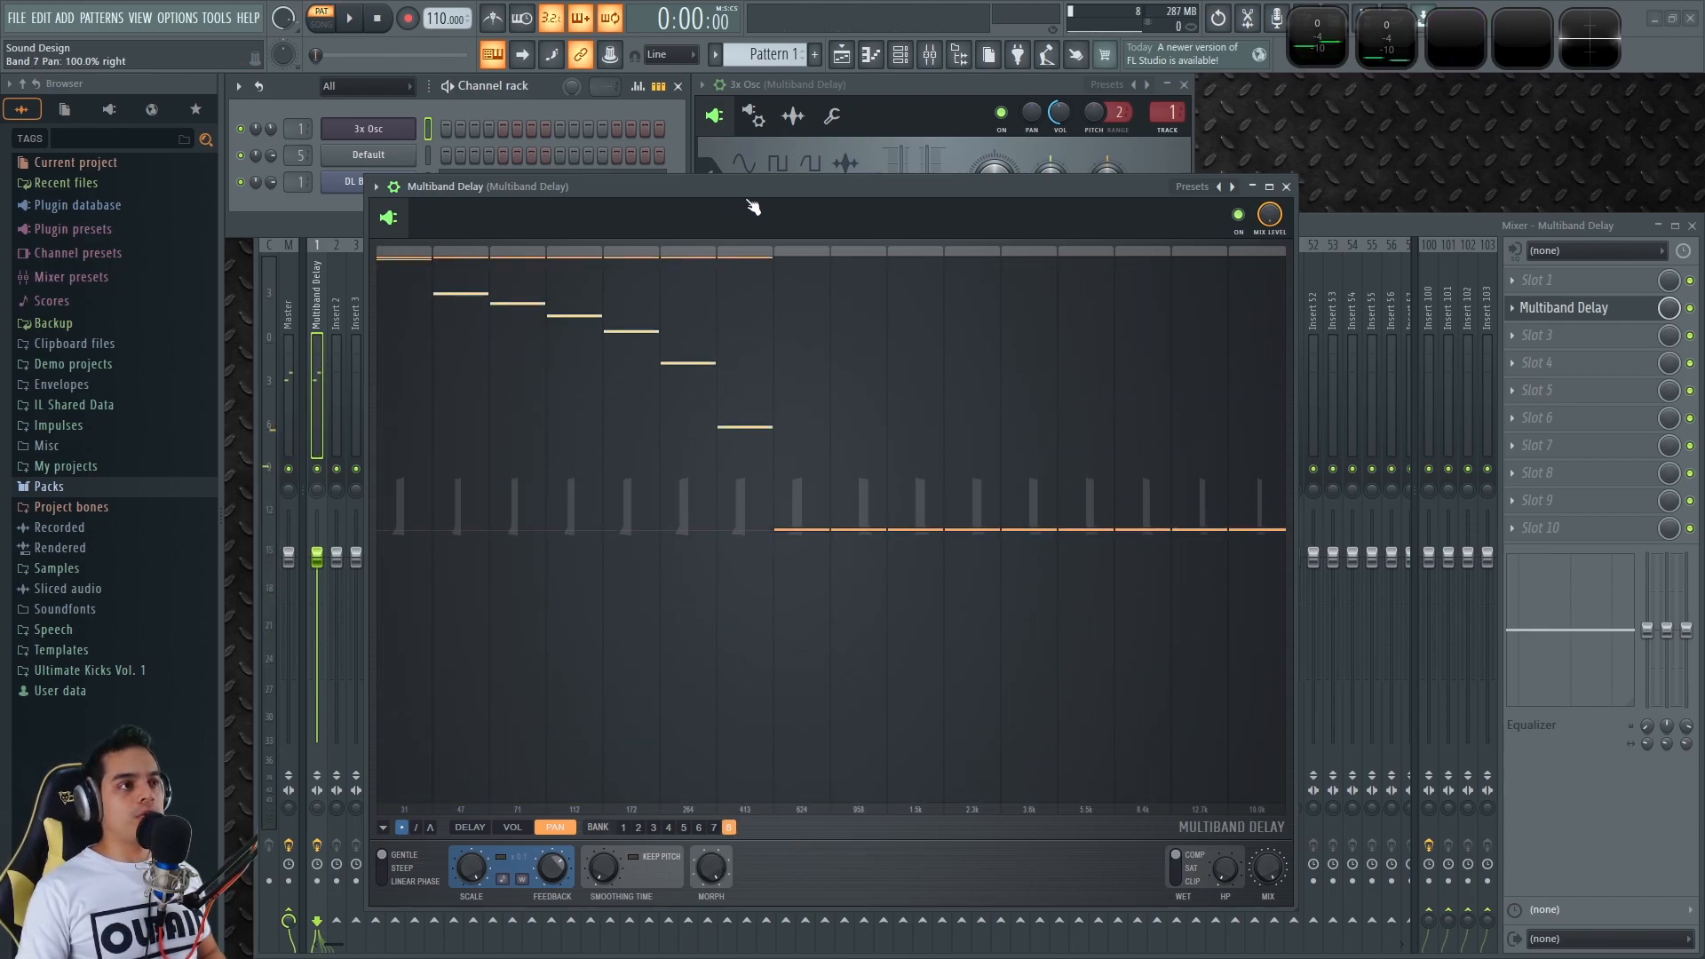
mouse_move(860, 806)
mouse_down()
mouse_move(922, 848)
mouse_move(1265, 830)
mouse_up()
click(804, 808)
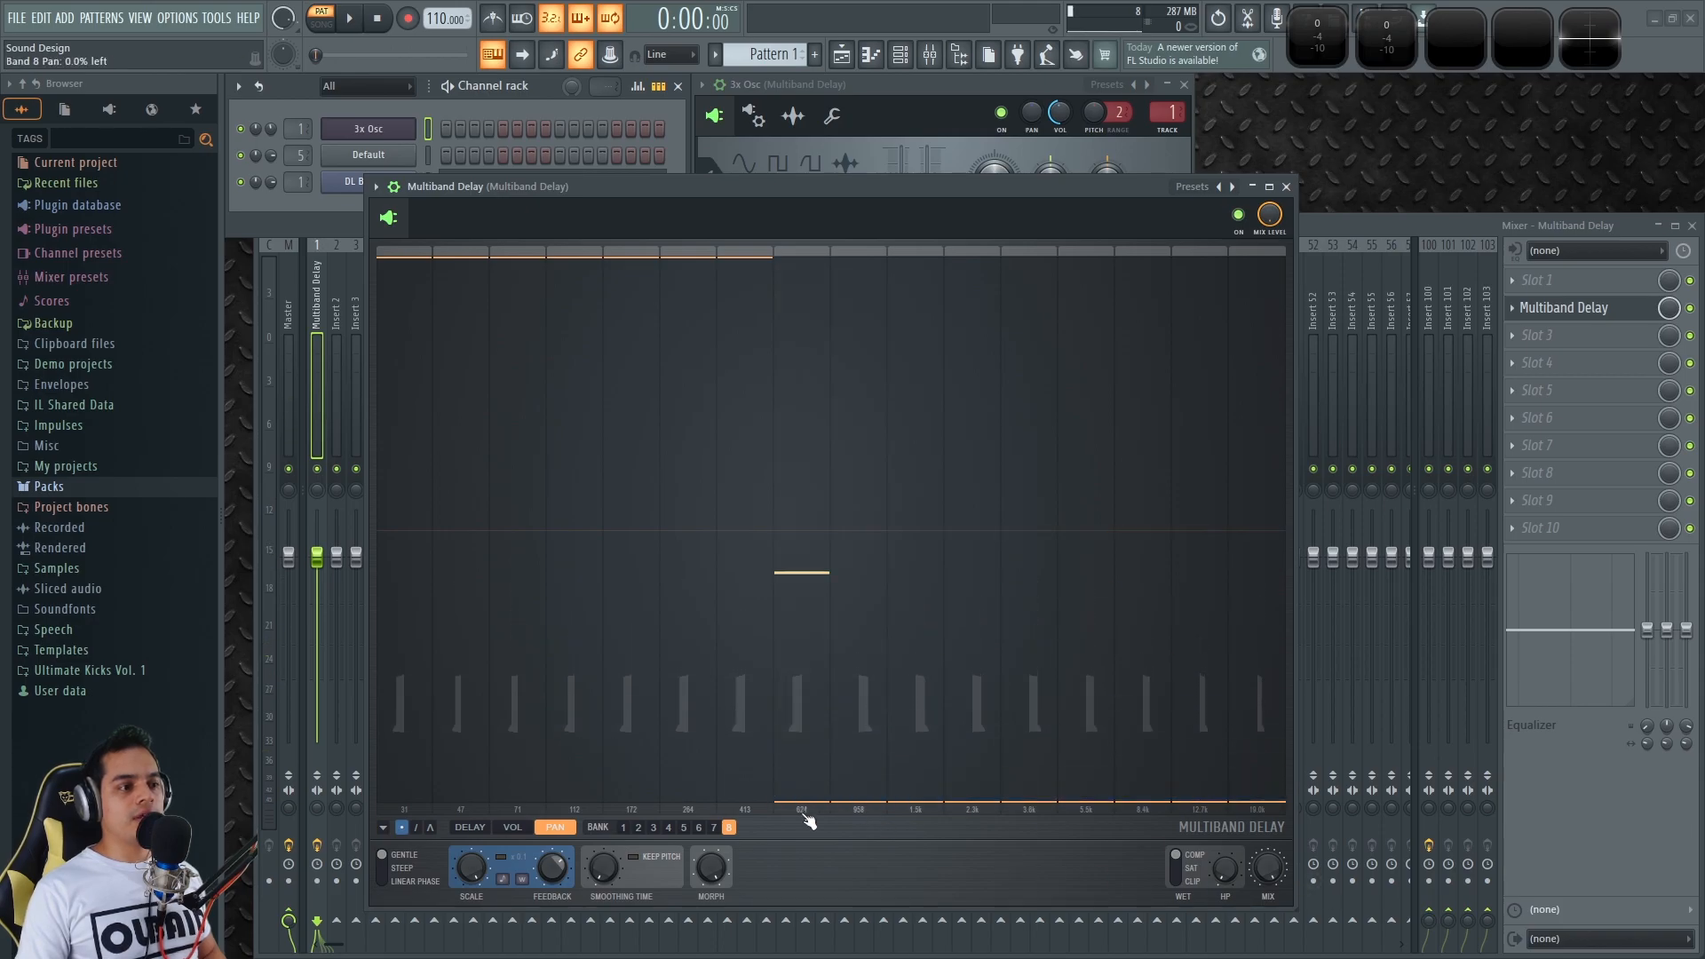
- Sweep the Morph amount between the banks, and compare the pan curves of banks 1, 7 and 8
mouse_move(714, 875)
mouse_down()
mouse_move(714, 782)
mouse_move(712, 879)
mouse_up()
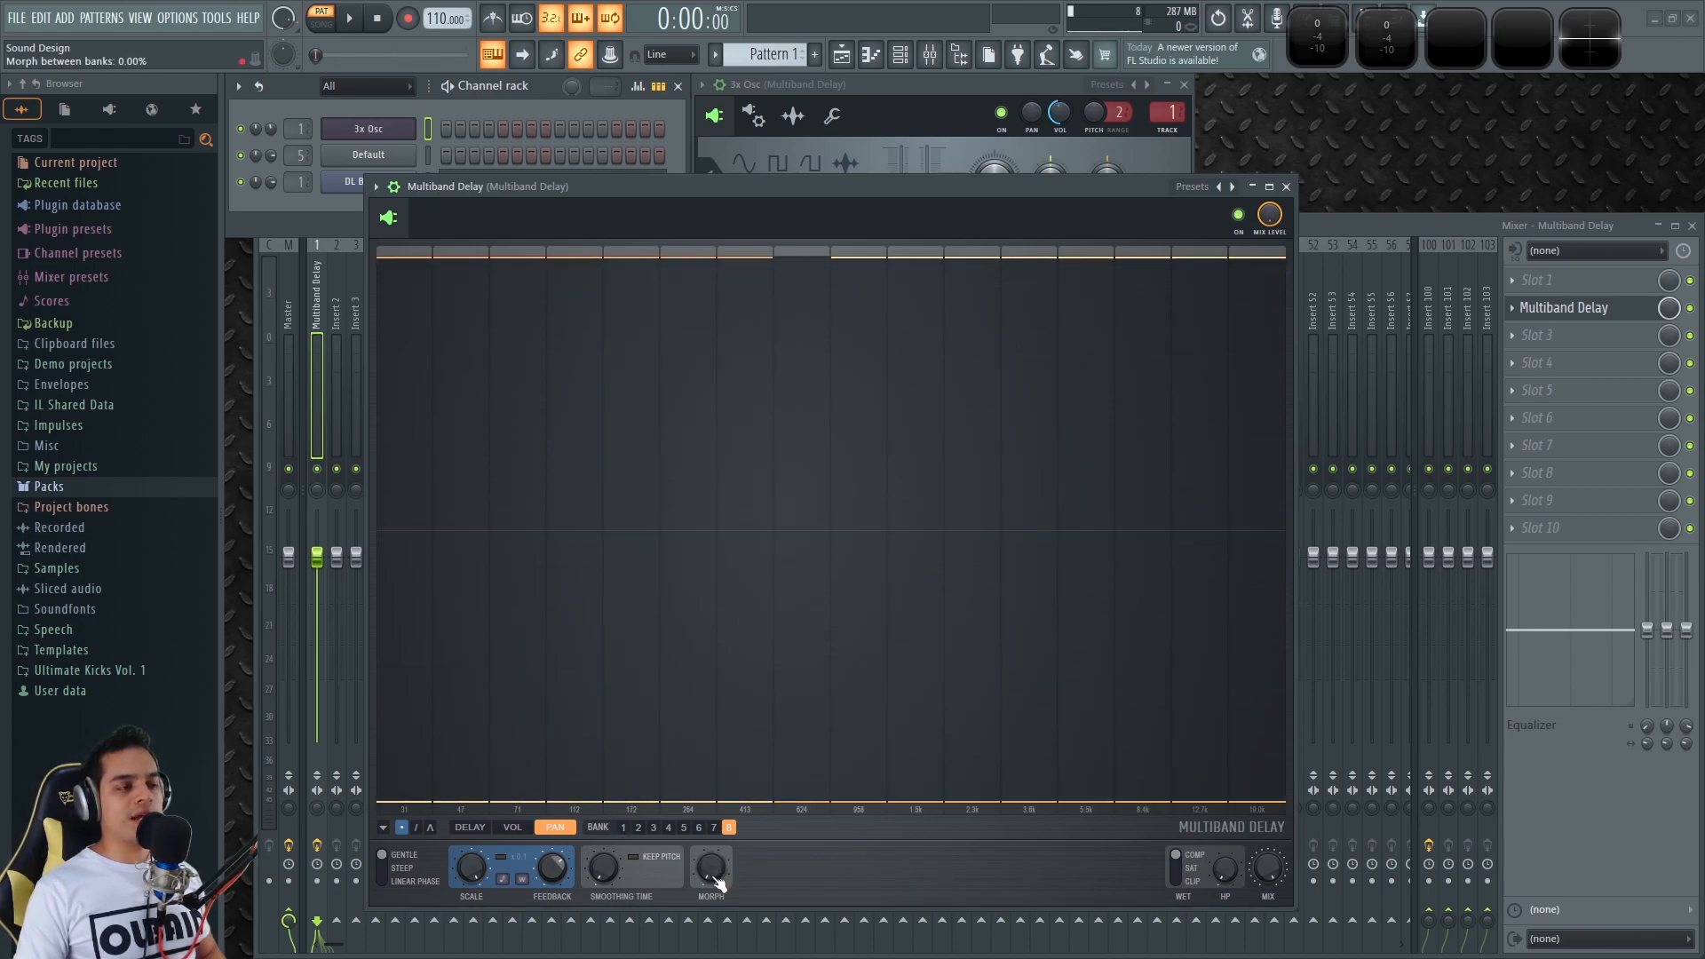
mouse_move(717, 879)
mouse_down()
mouse_move(718, 788)
mouse_move(716, 923)
mouse_move(743, 163)
mouse_move(717, 896)
mouse_up()
click(624, 827)
click(729, 827)
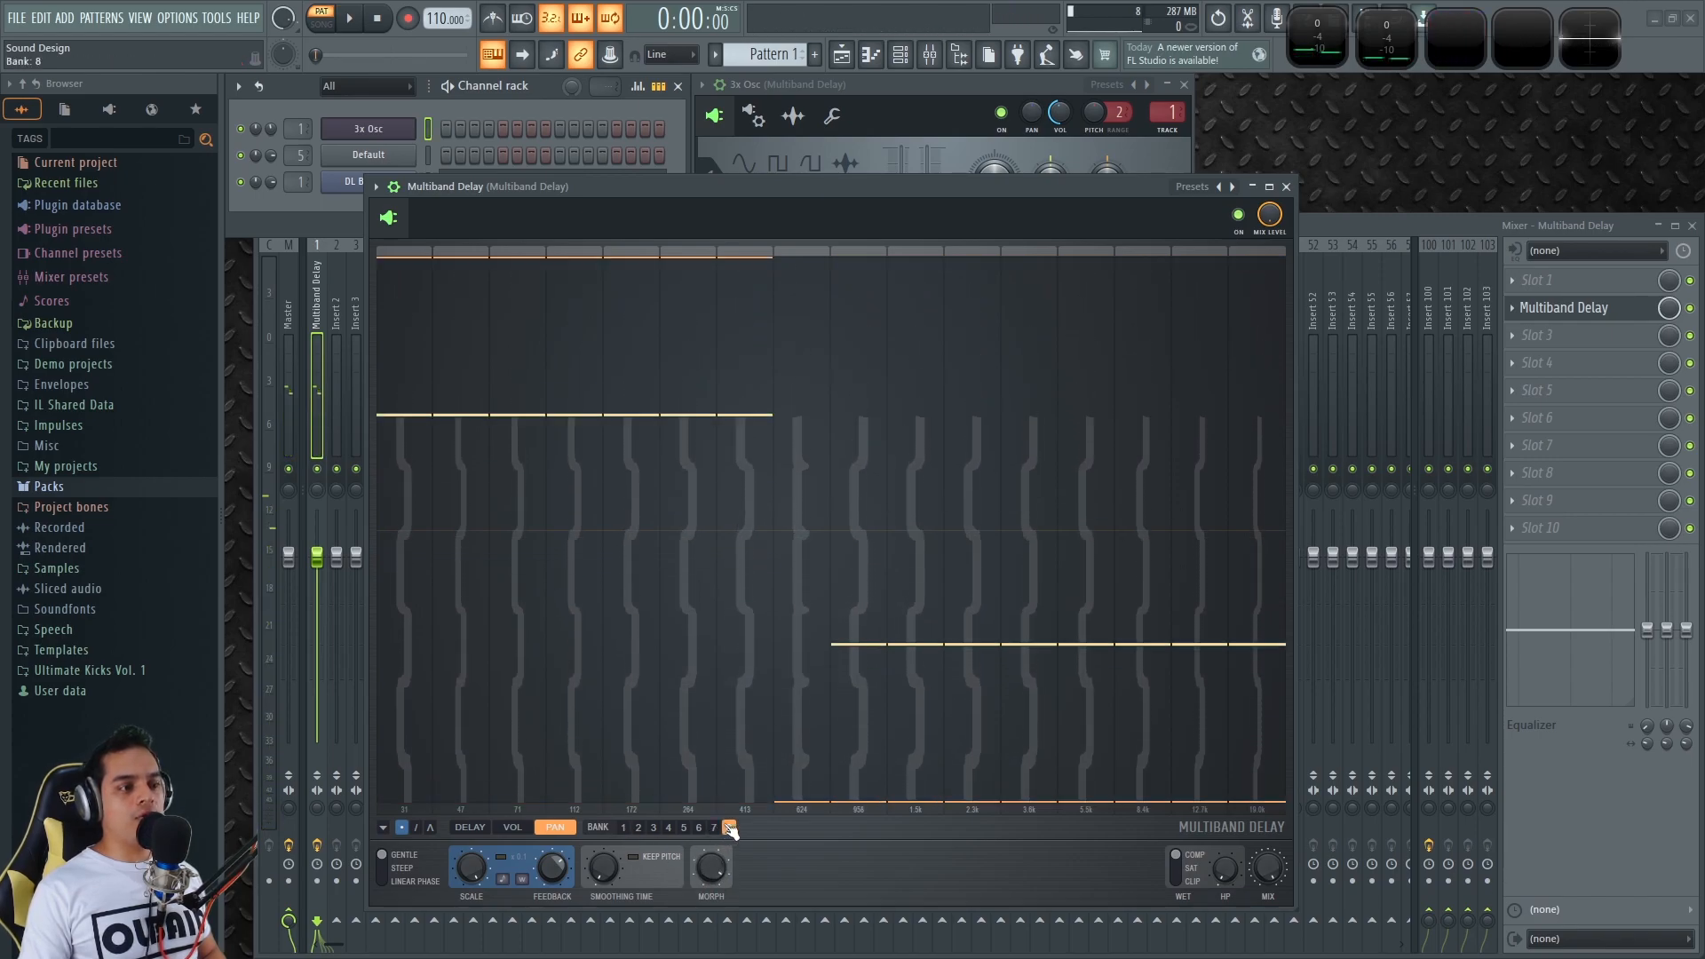
click(713, 828)
click(729, 827)
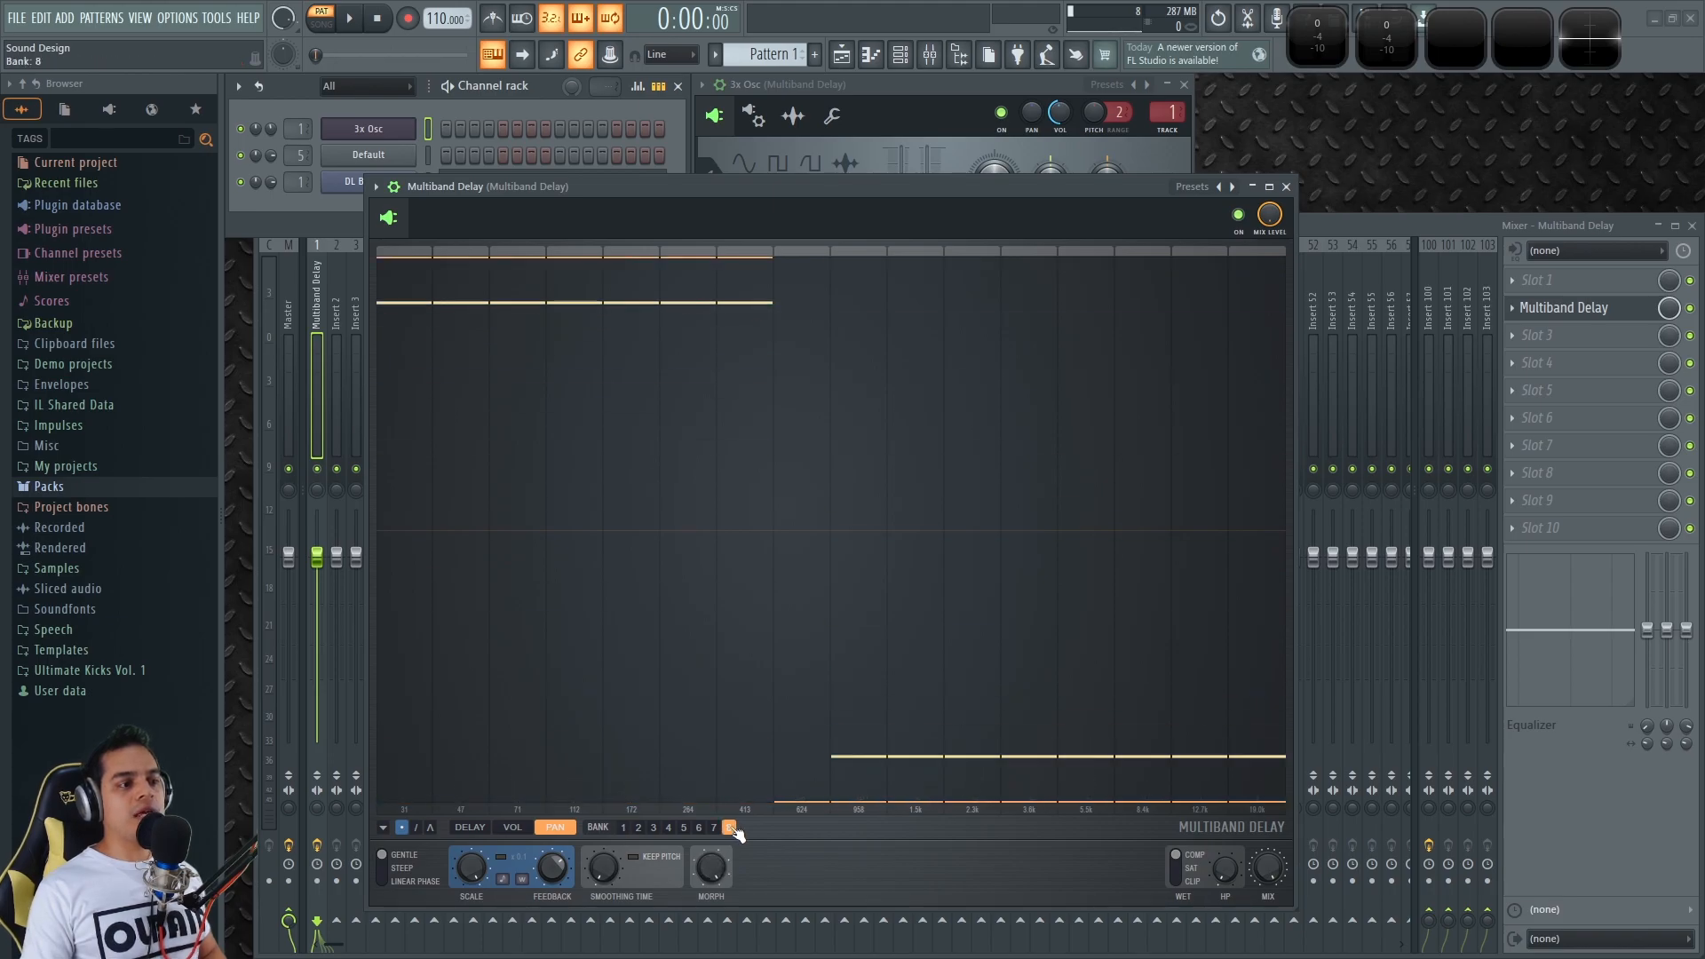
click(625, 828)
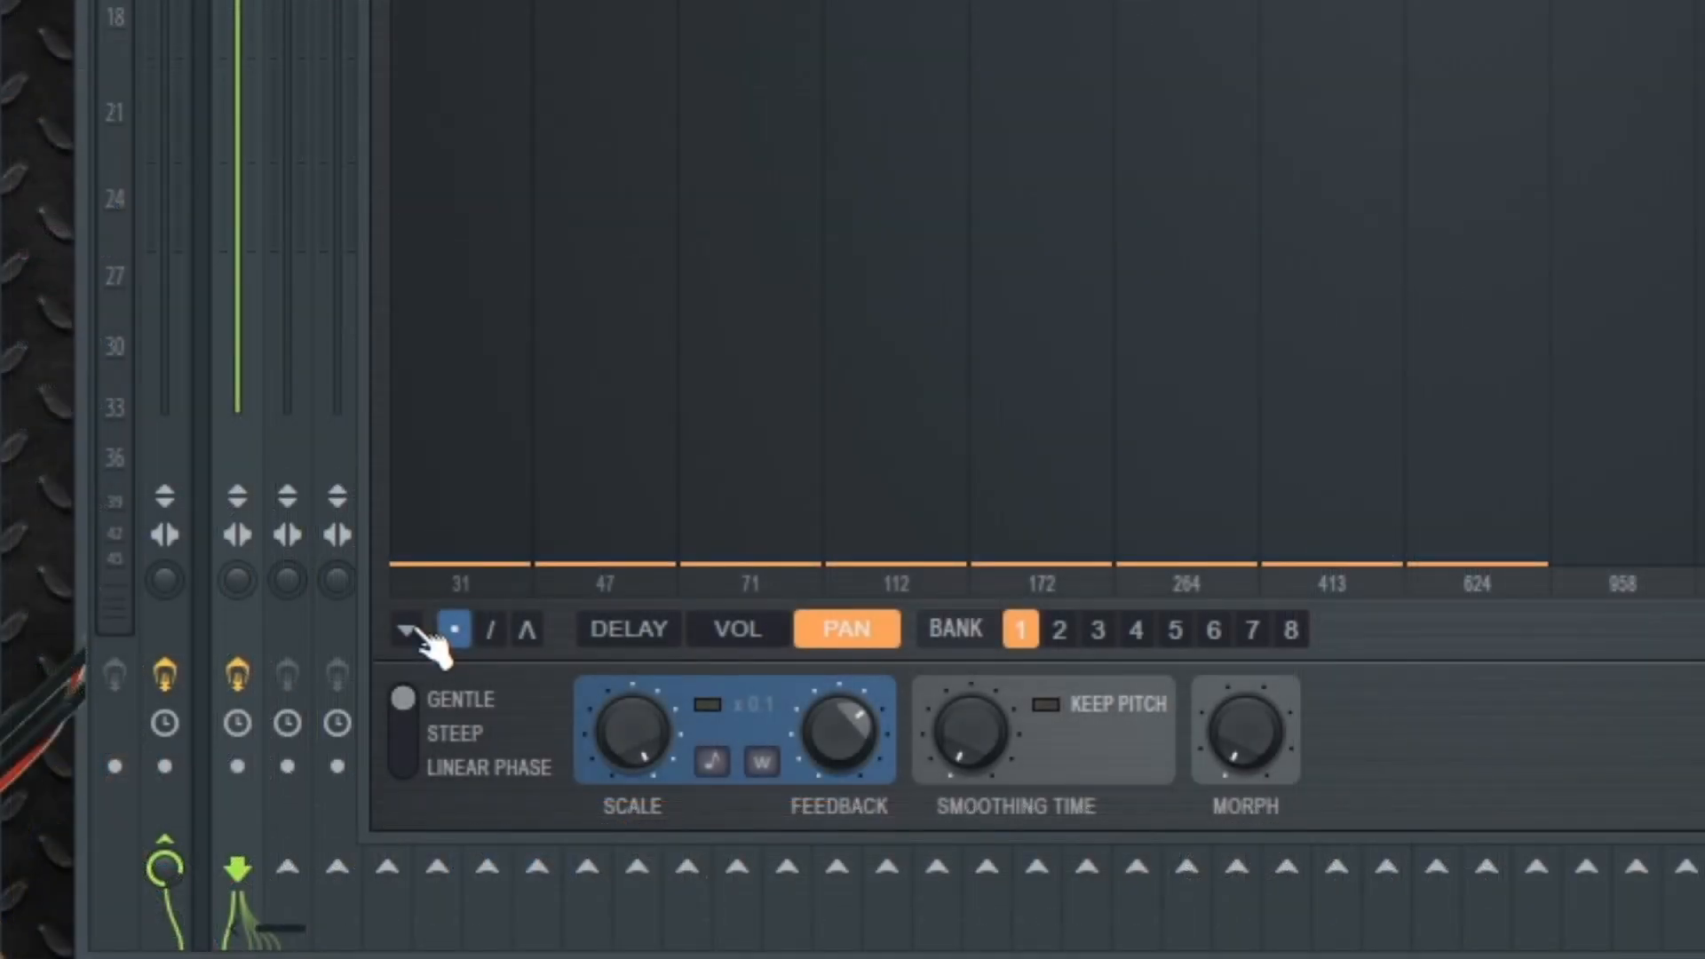
- Check the pan curves of banks 1, 2 and 8, and interpolate the pan settings from bank 1 to 8
click(409, 630)
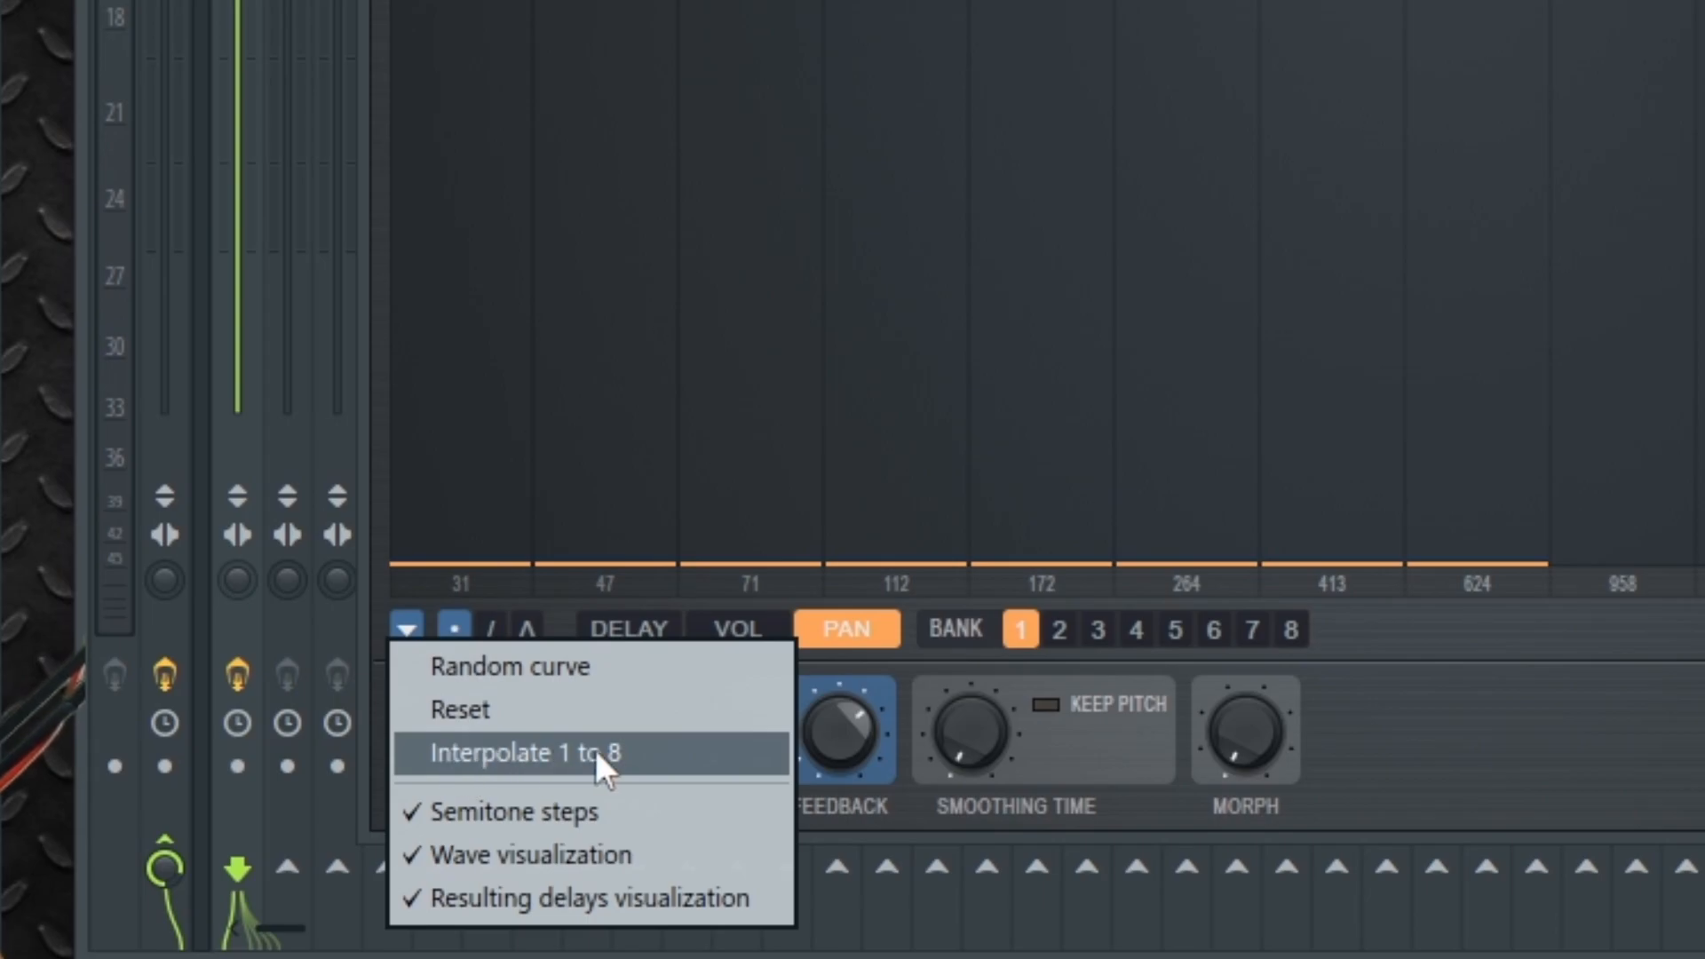
click(1145, 585)
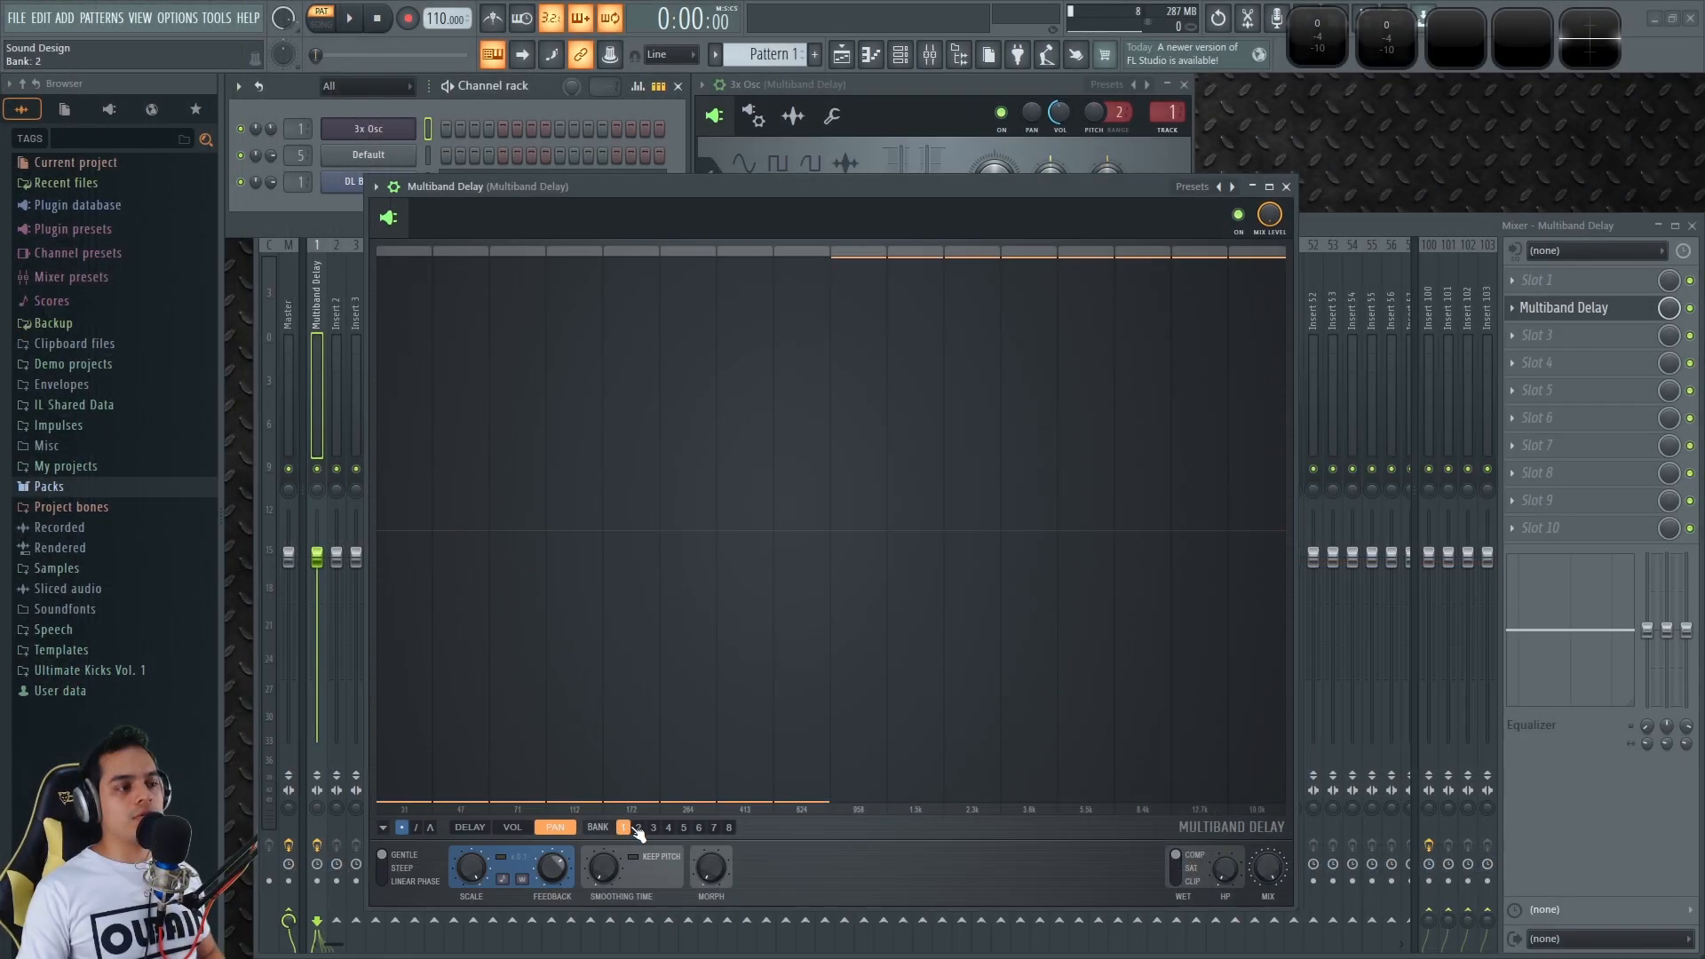
click(636, 829)
click(625, 827)
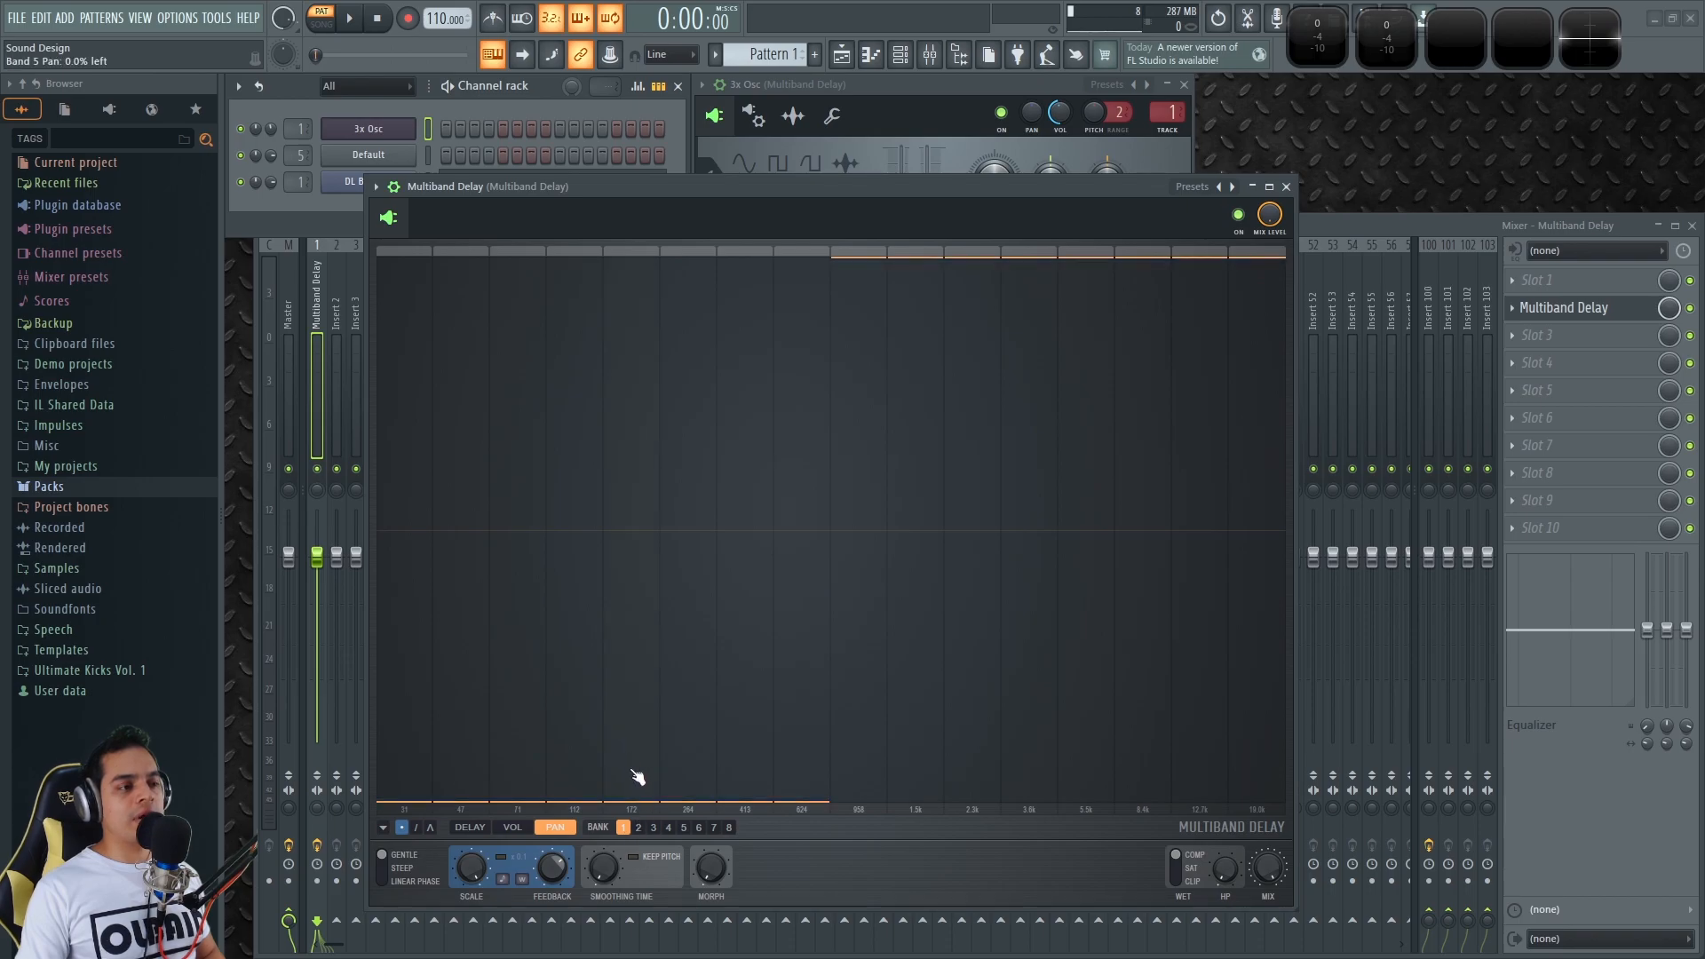
click(729, 828)
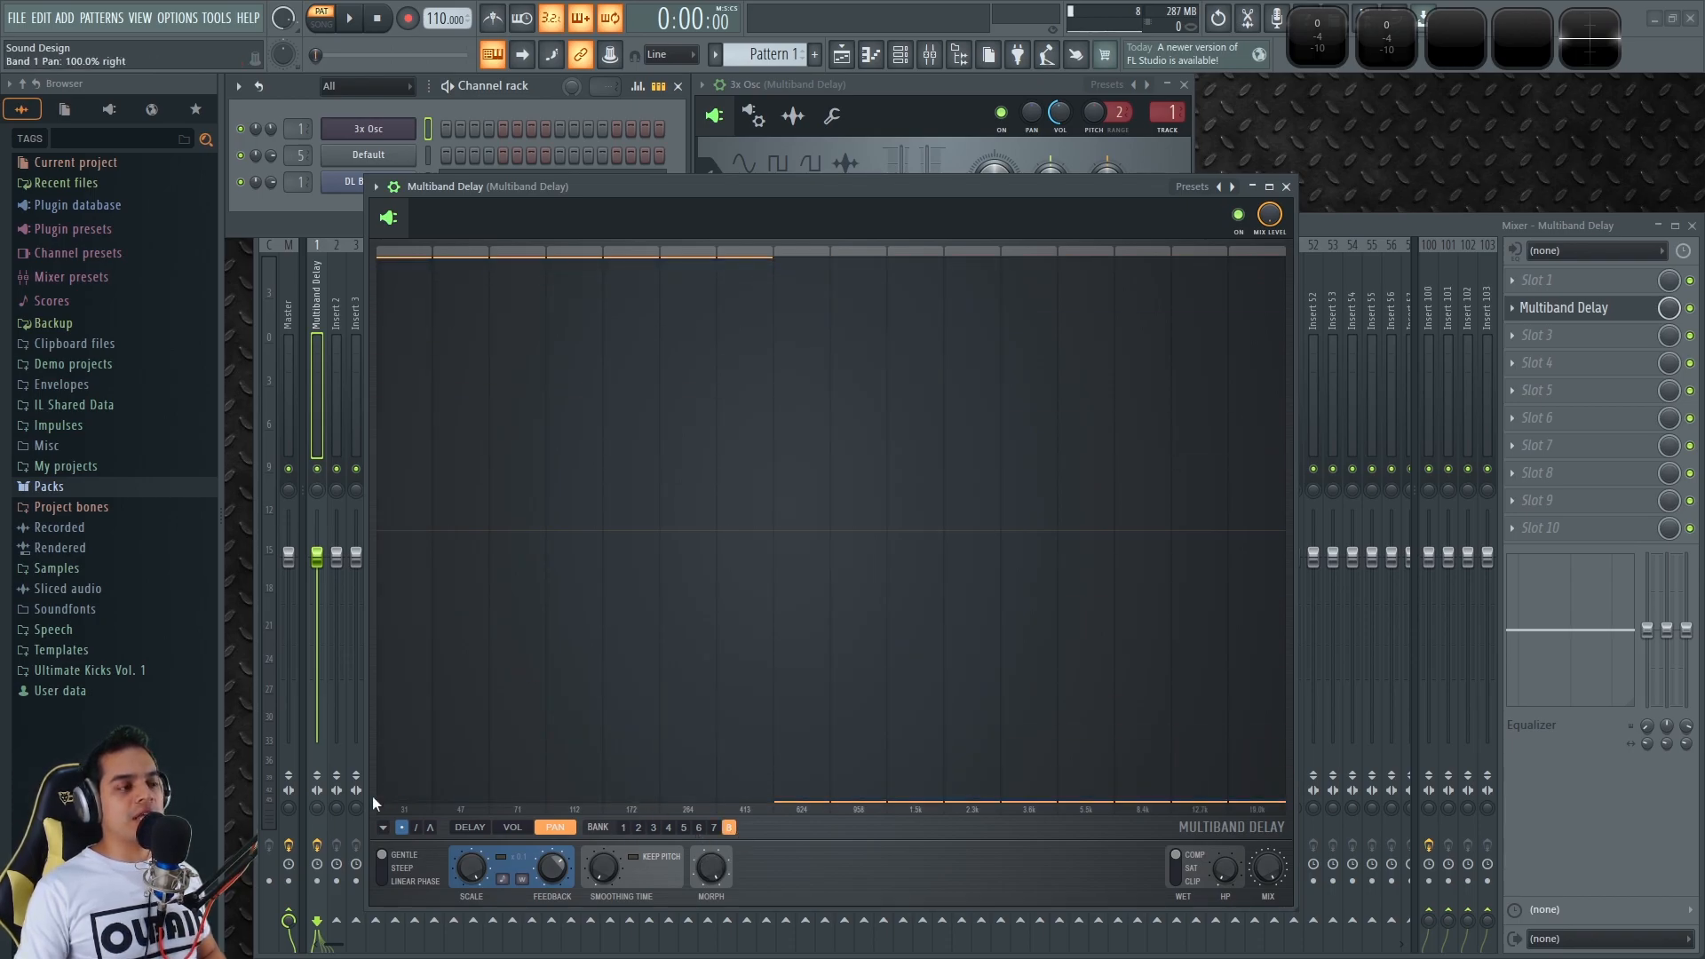
click(383, 828)
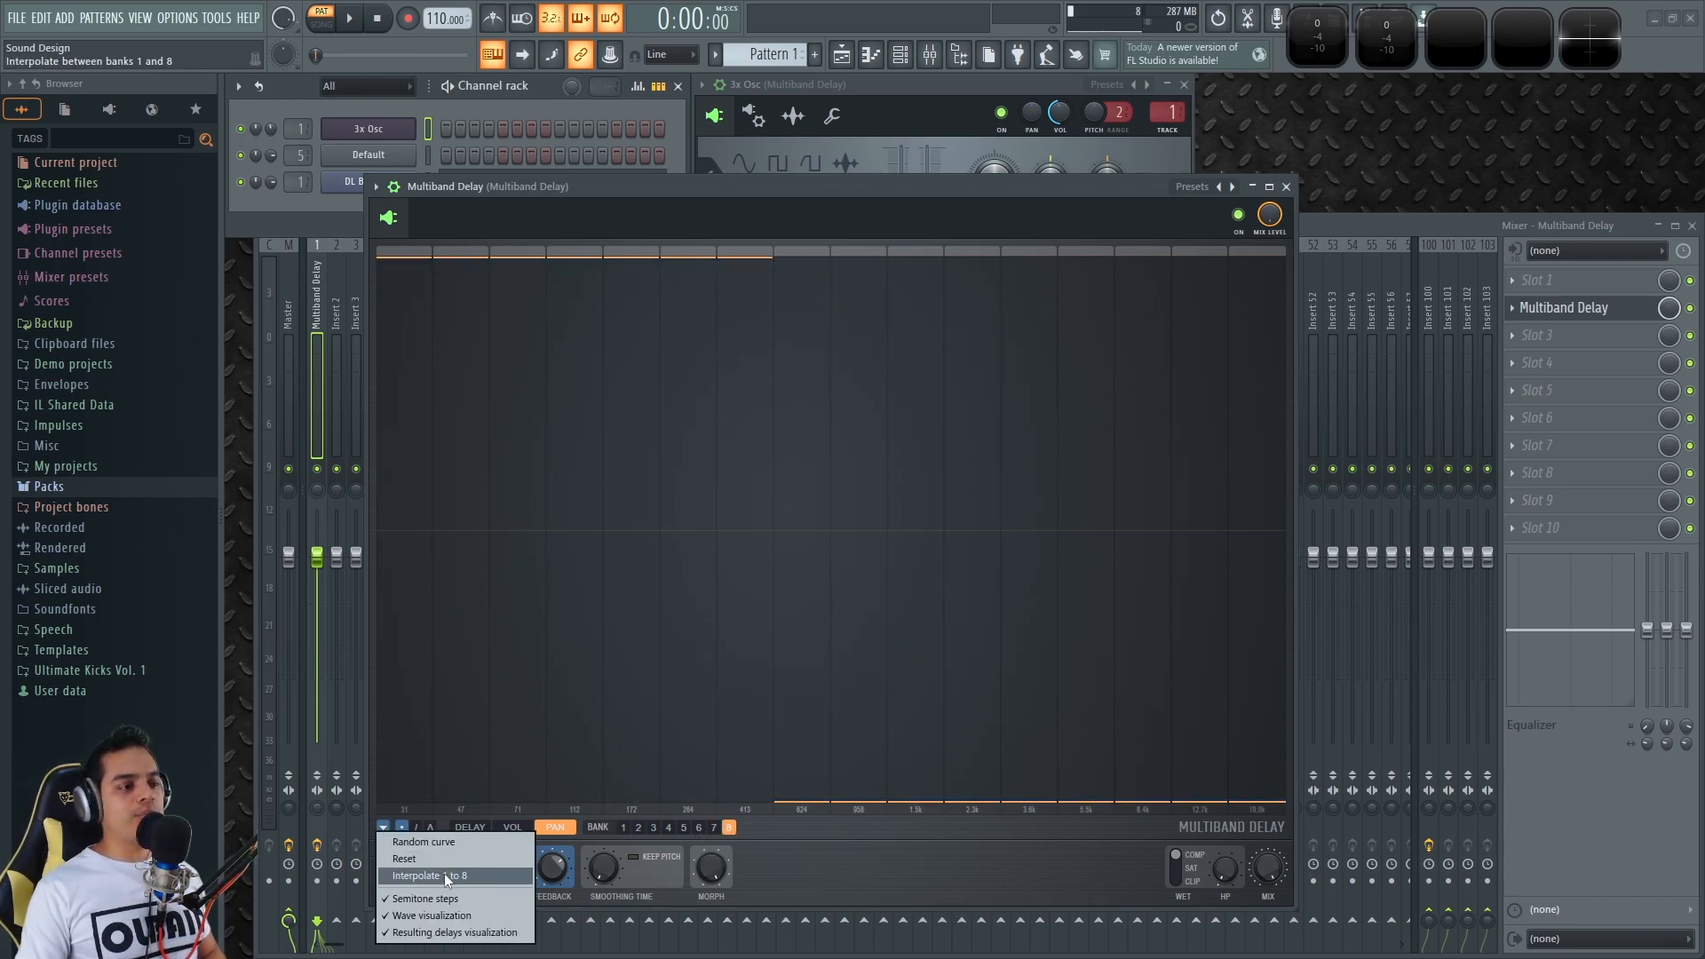
click(444, 874)
- Examine the interpolated pan curves from bank 7 back to bank 1, and sweep Morph while a note sounds
click(714, 829)
click(698, 828)
click(683, 829)
click(667, 829)
click(654, 828)
click(638, 828)
click(624, 827)
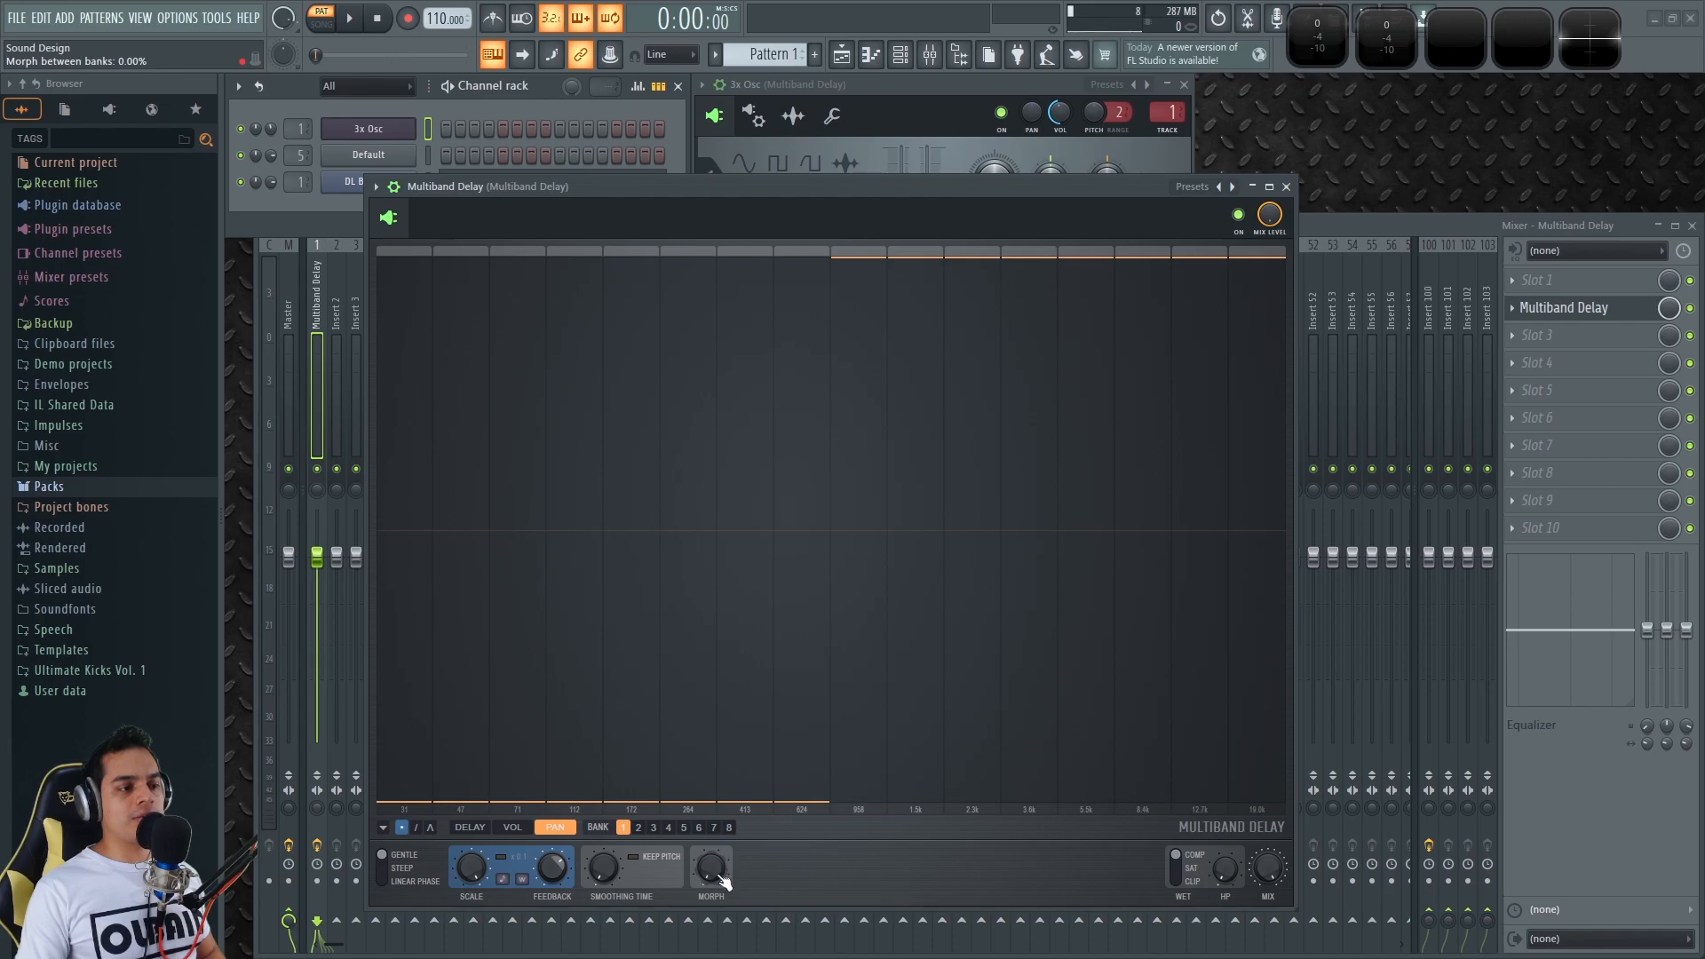
key(space)
mouse_move(711, 867)
mouse_down()
mouse_move(711, 839)
mouse_move(718, 891)
mouse_move(718, 839)
mouse_move(718, 873)
mouse_up()
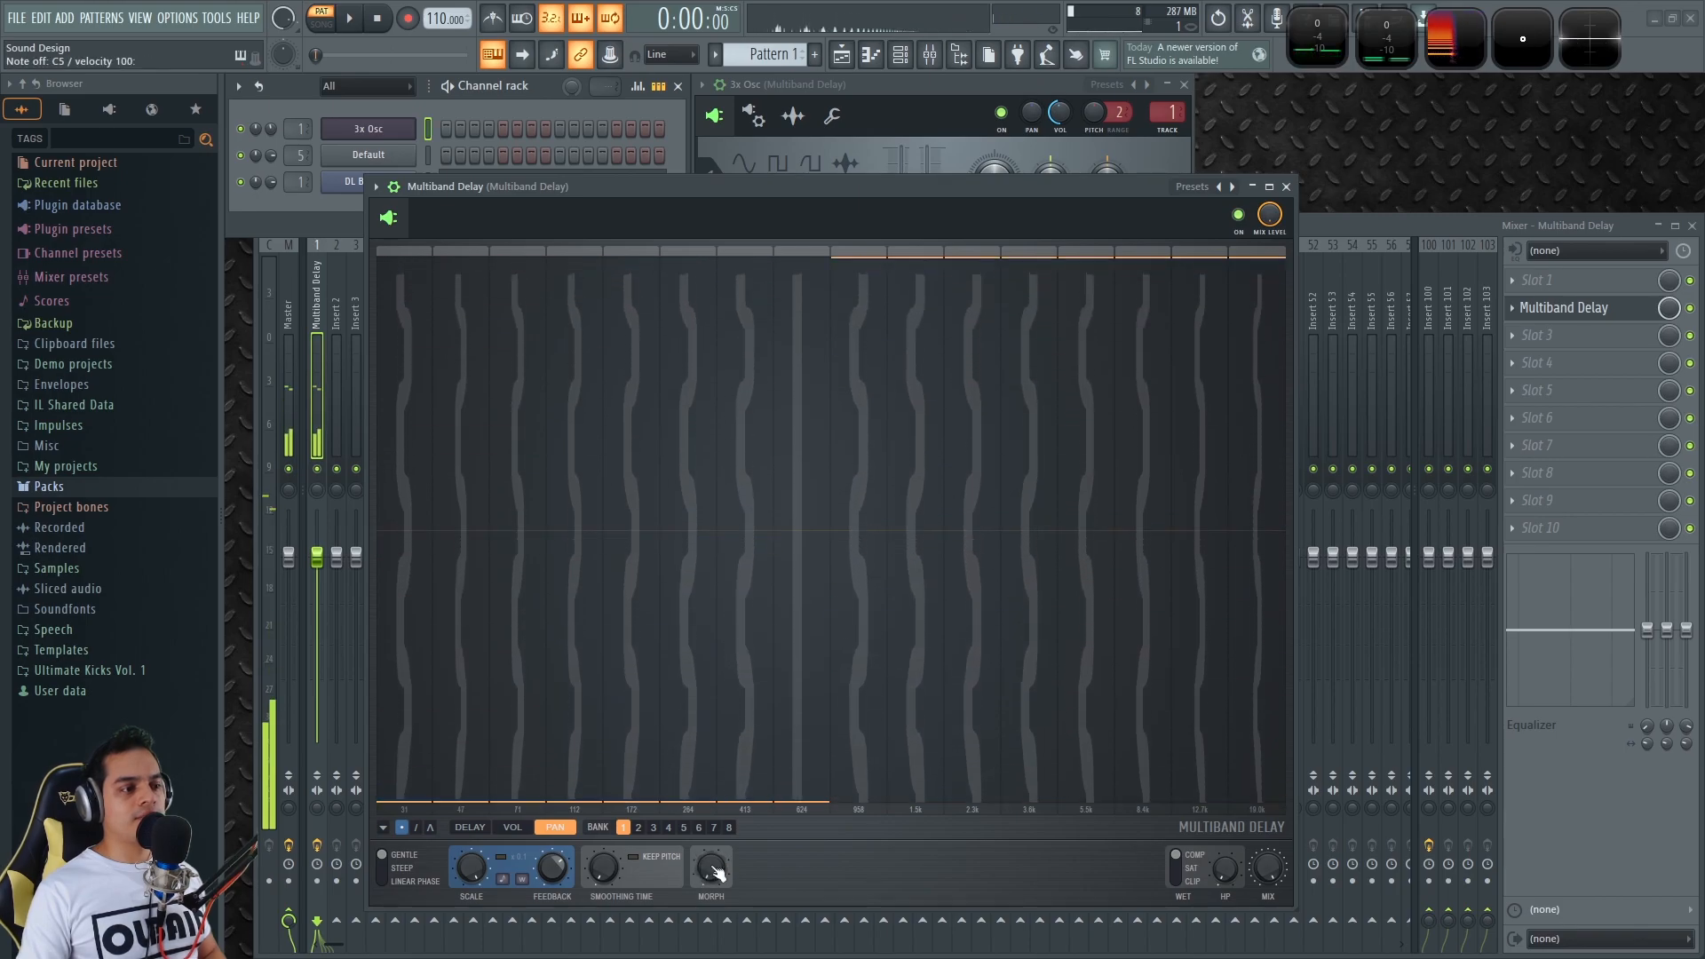
- Apply a random pan curve to bank 1 twice
click(384, 826)
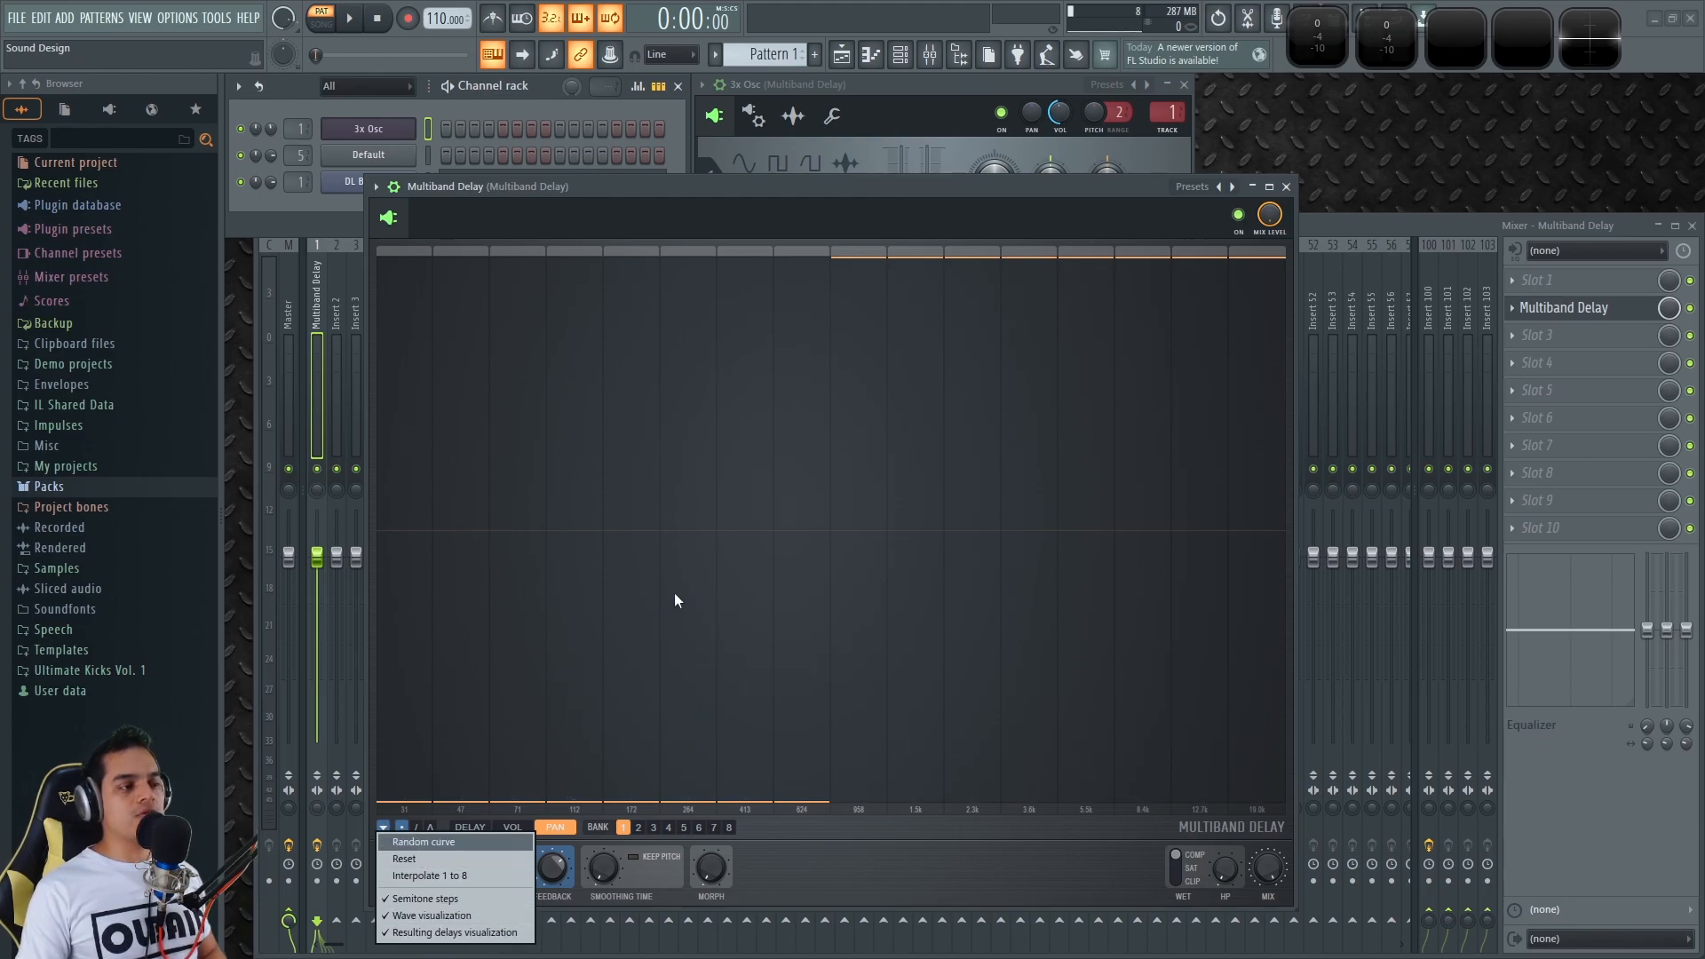
click(428, 839)
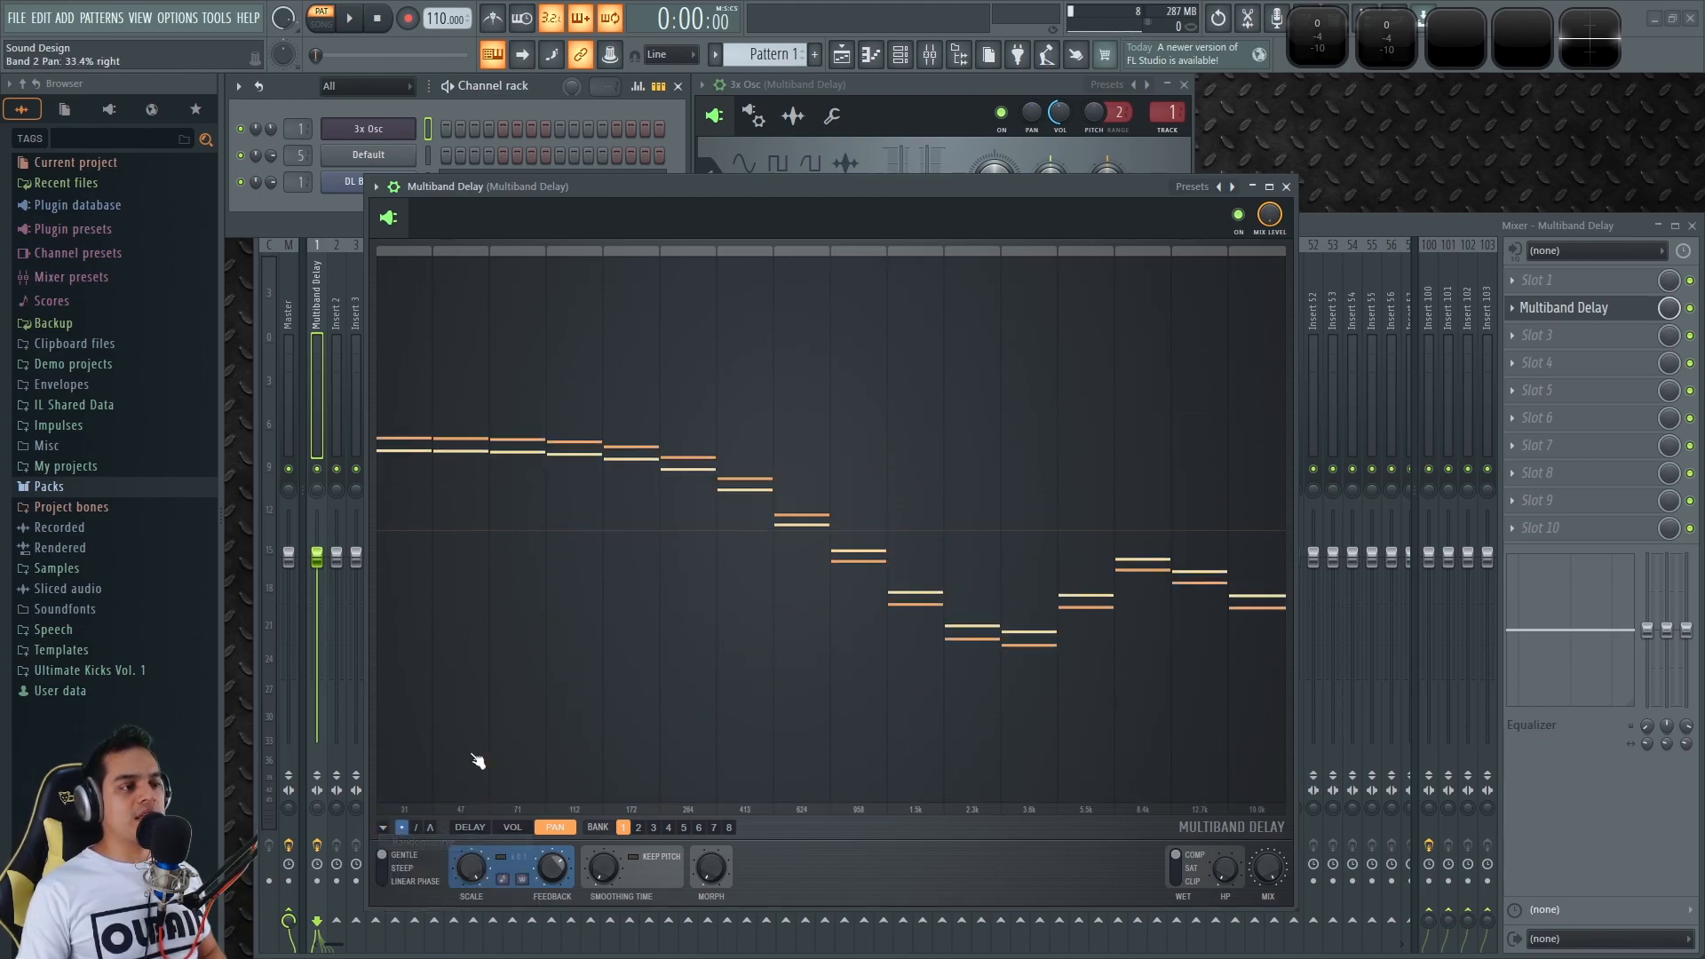
click(383, 827)
click(393, 841)
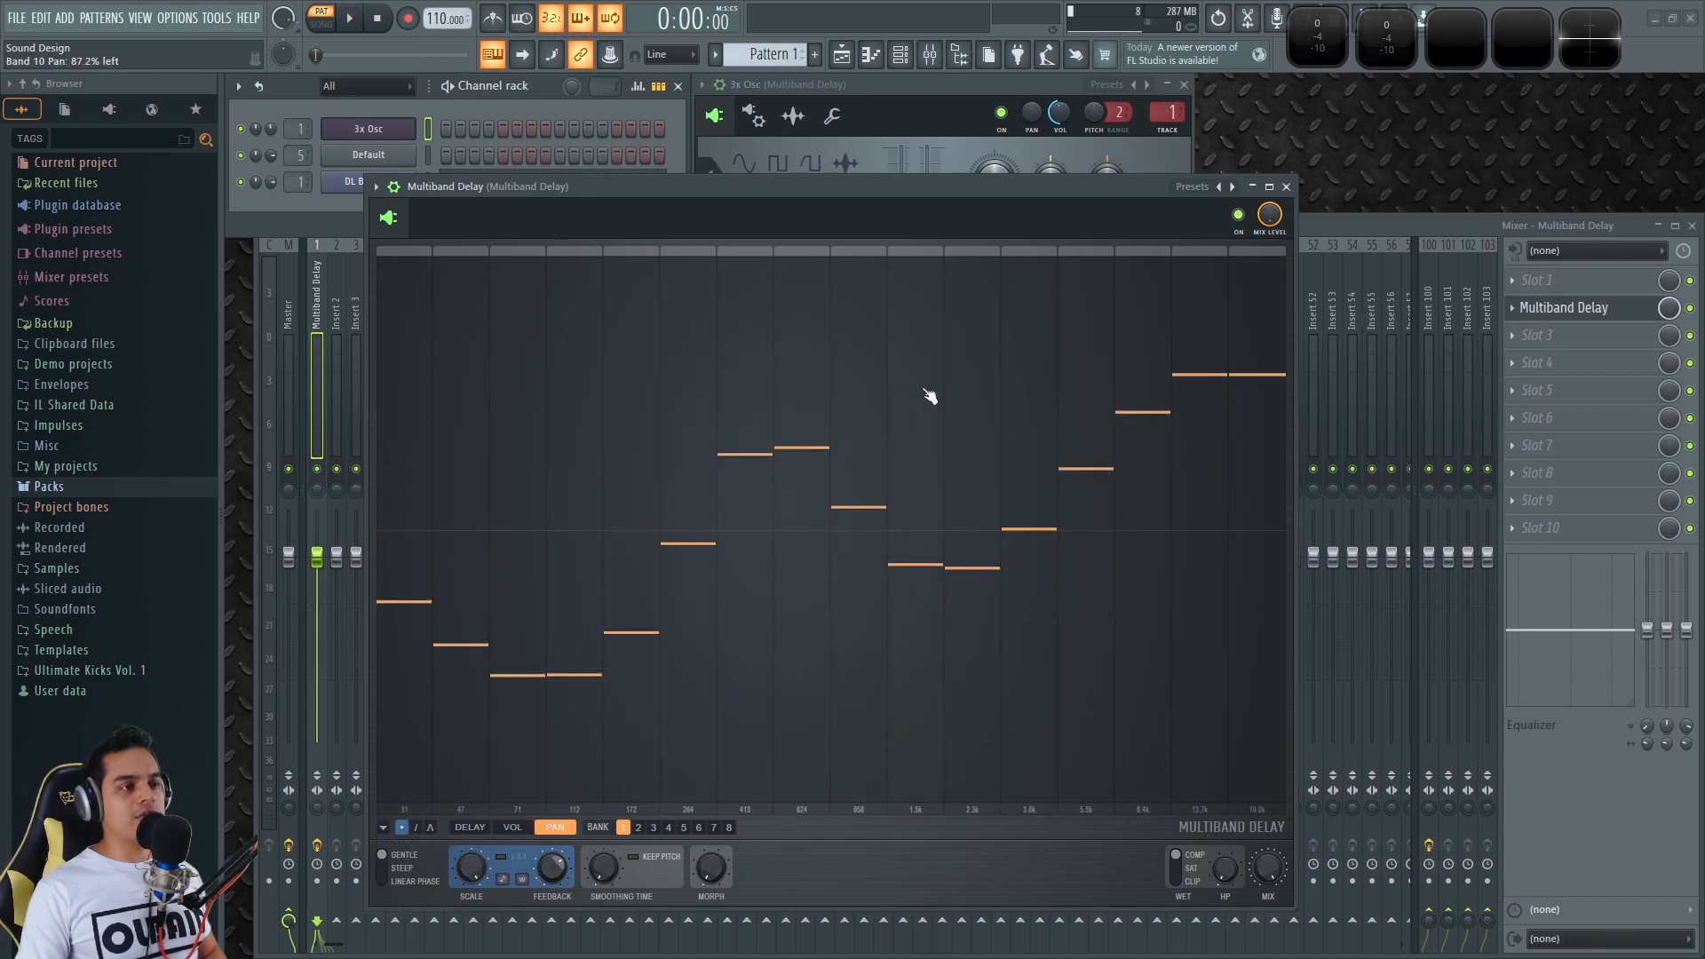
- Randomize the pan curve of bank 8, and morph between the random curves of banks 1 and 8 while playing
click(729, 826)
click(383, 827)
click(414, 842)
click(414, 843)
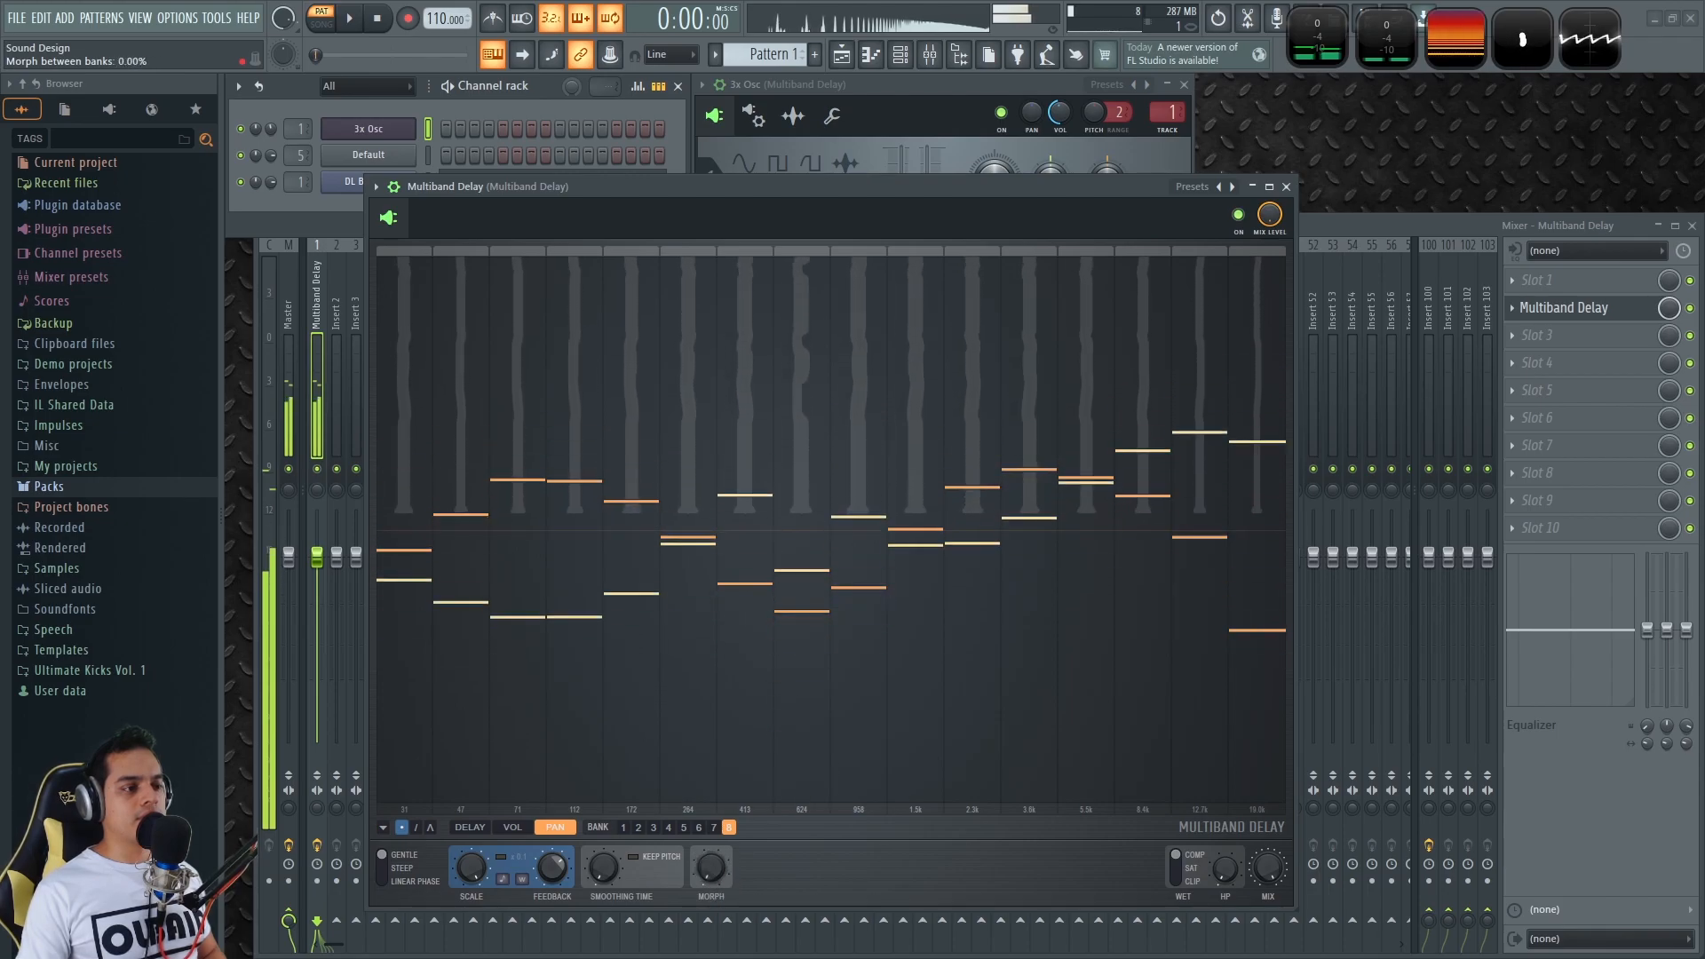
drag(711, 868, 711, 937)
mouse_move(711, 867)
mouse_down()
mouse_move(711, 790)
mouse_move(711, 905)
mouse_move(740, 885)
mouse_up()
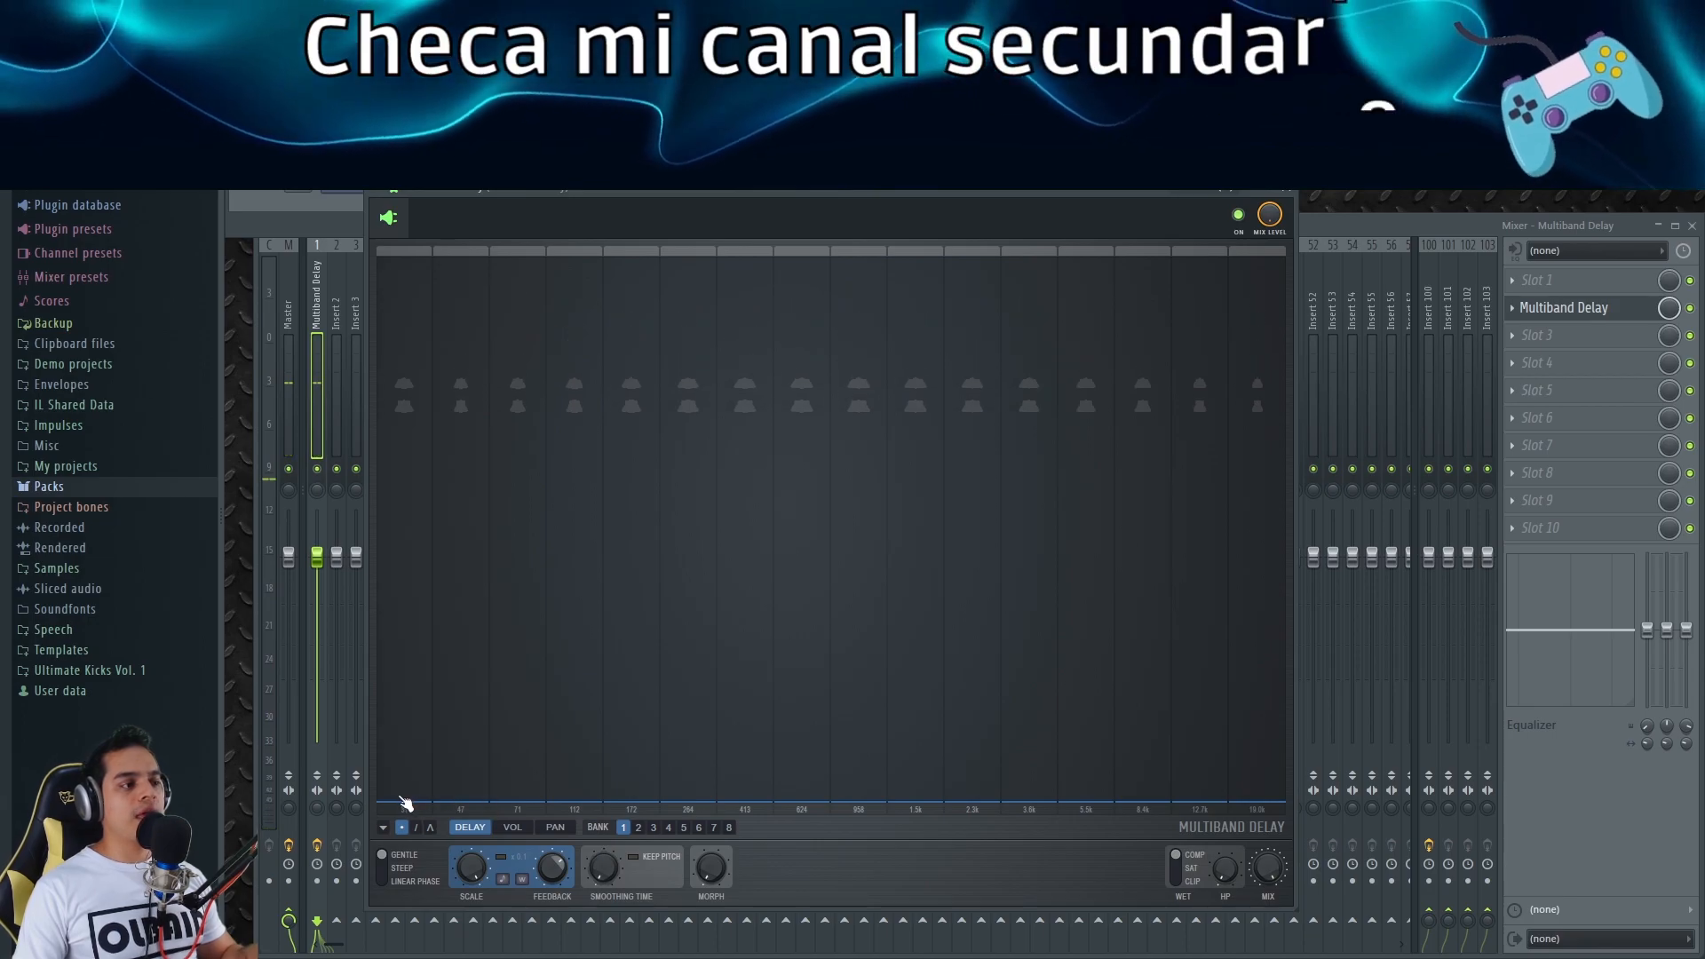
- Draw a straight rising delay ramp across all bands of bank 1, and open the Wave Candy spectrogram beside the plugin window
mouse_move(403, 817)
mouse_down()
mouse_move(1275, 427)
mouse_move(1305, 266)
mouse_up()
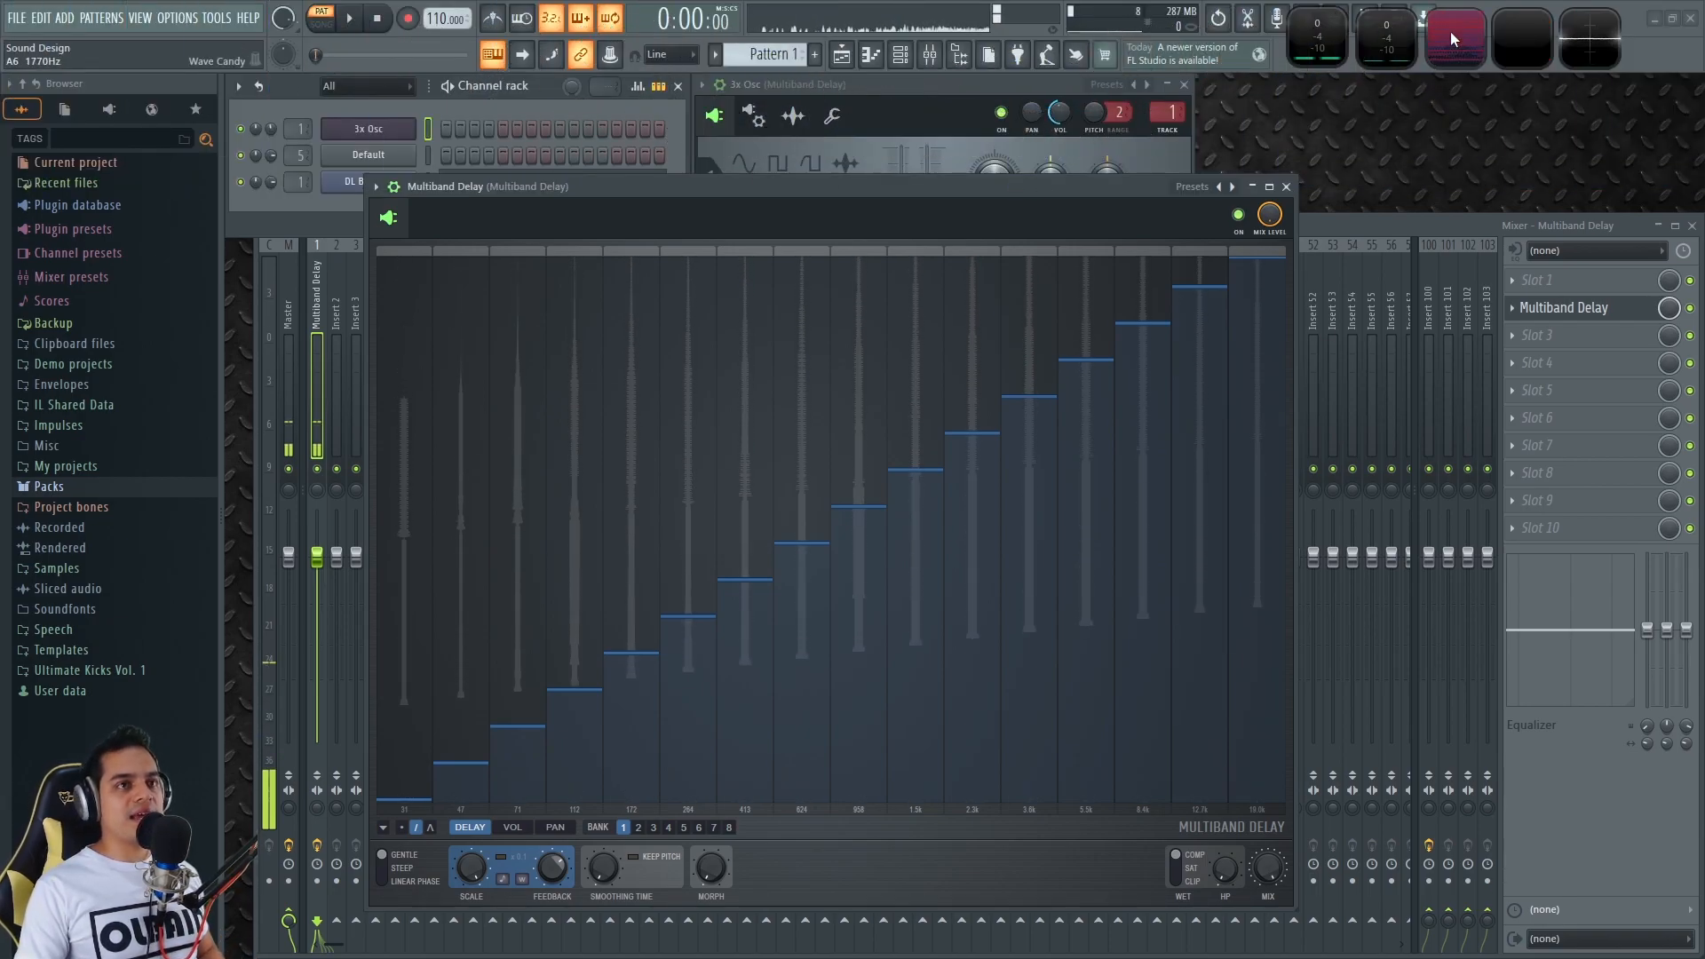
click(1449, 34)
drag(1007, 182, 963, 154)
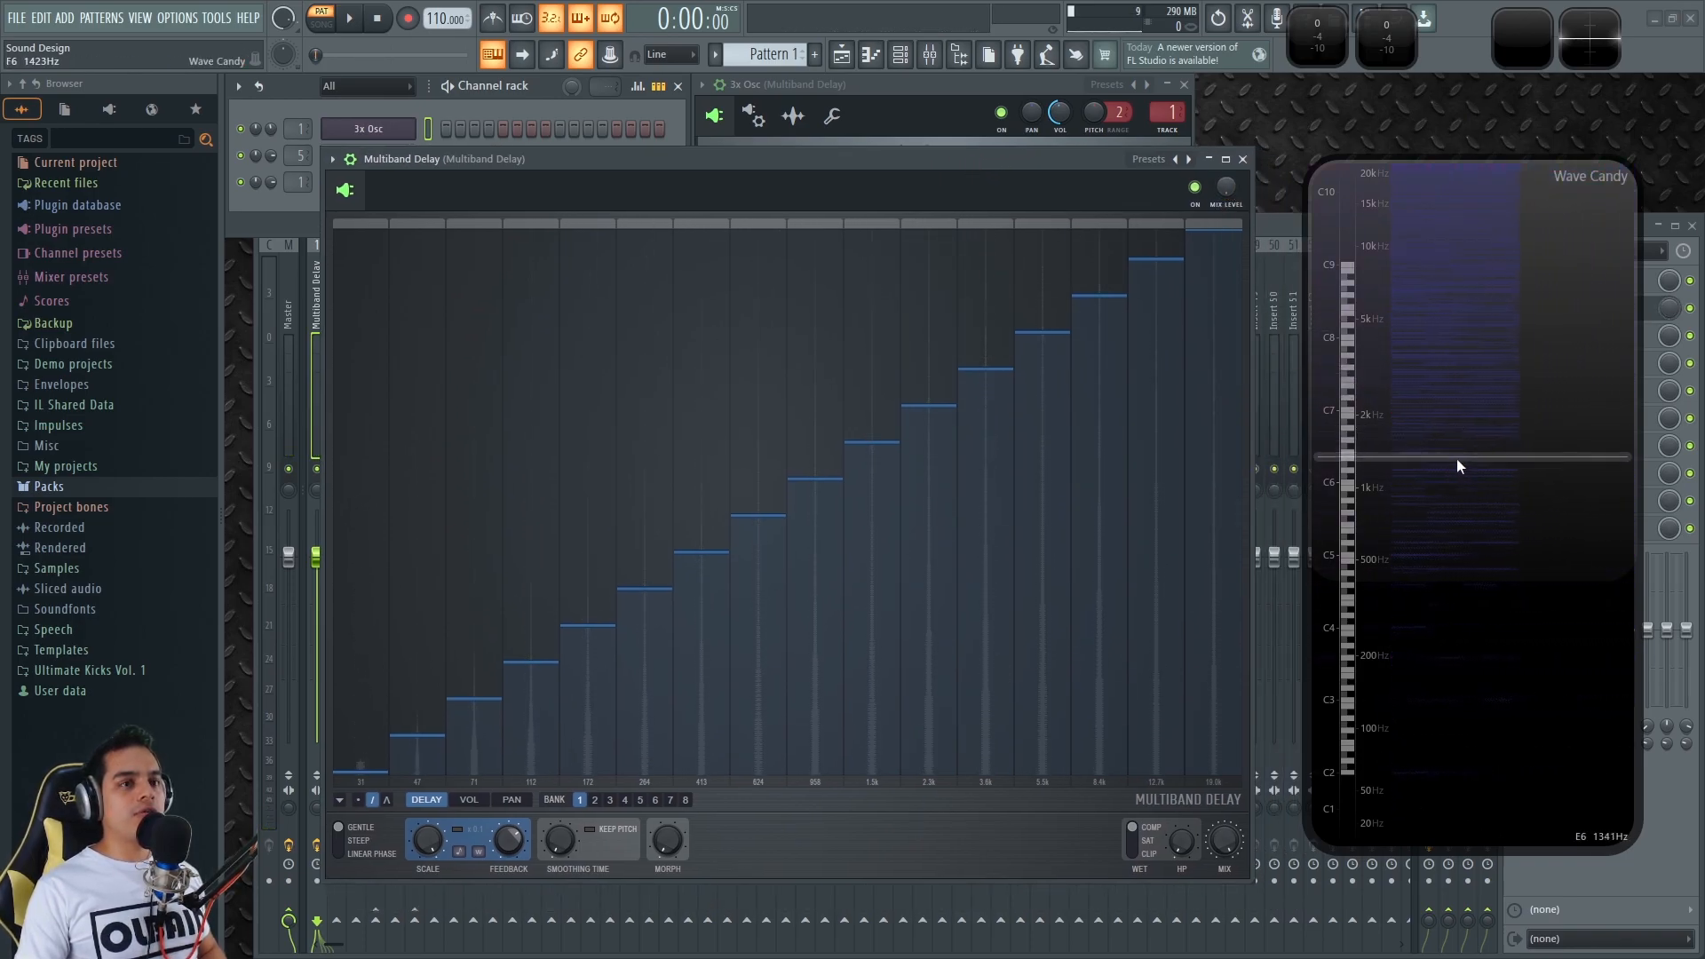
- Play test notes and watch how the rising delay ramp spreads the frequencies in the spectrogram
key(z)
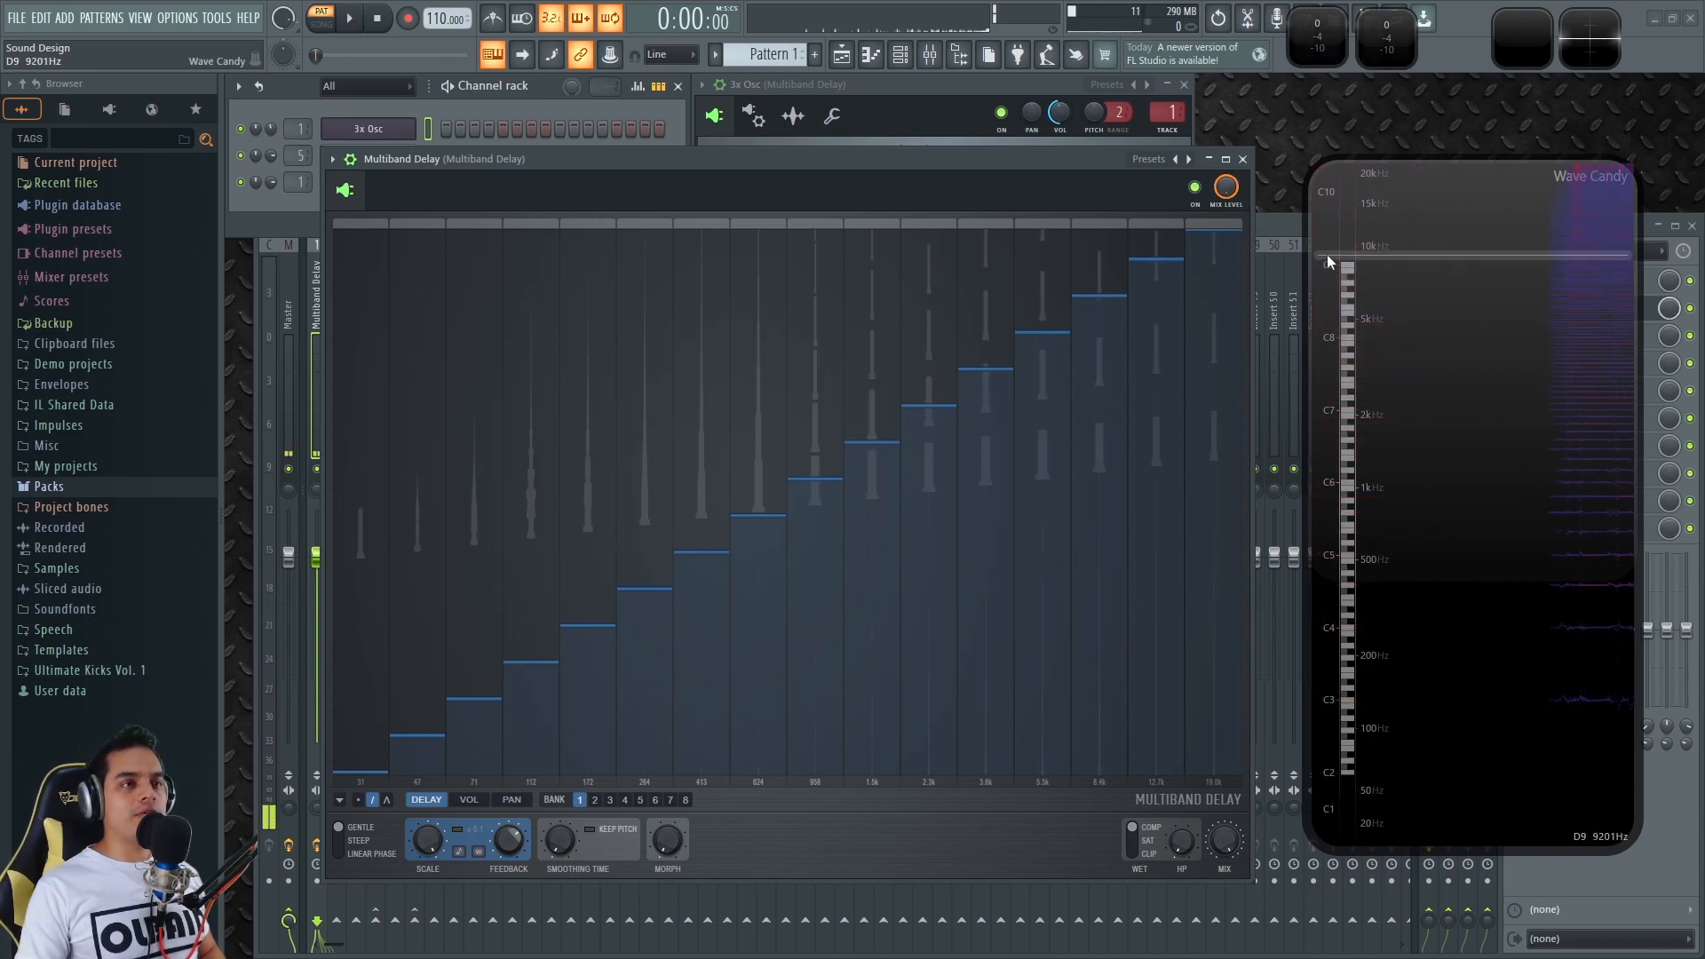
key(z)
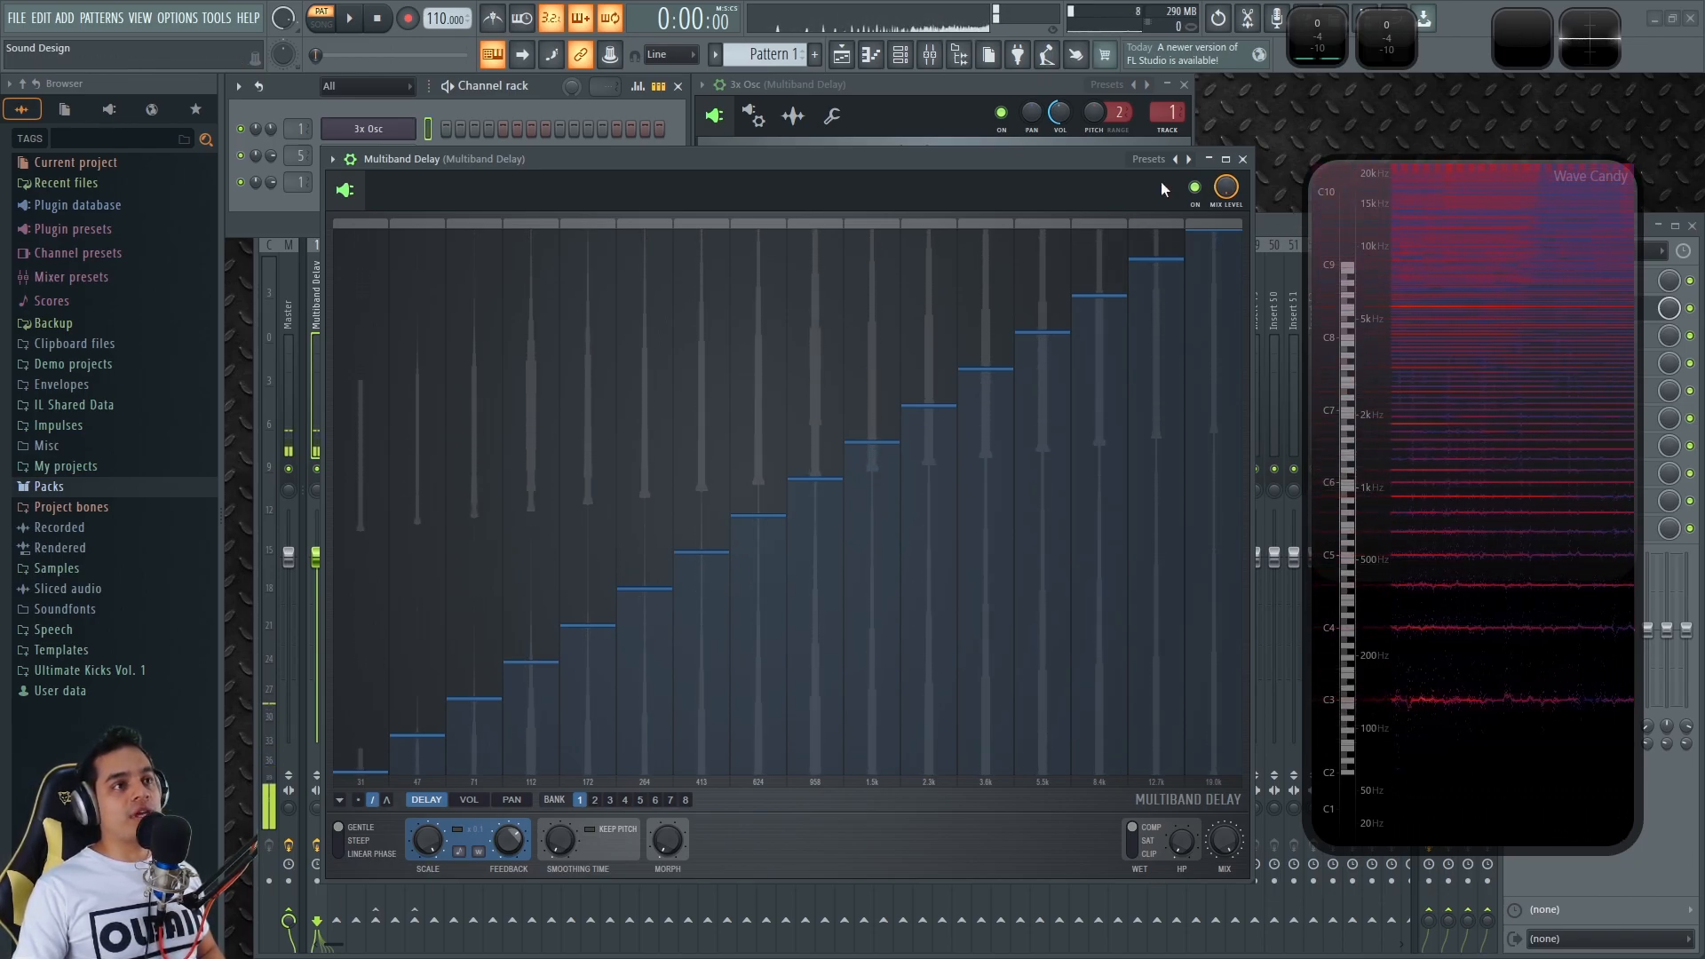
drag(1069, 152, 1074, 152)
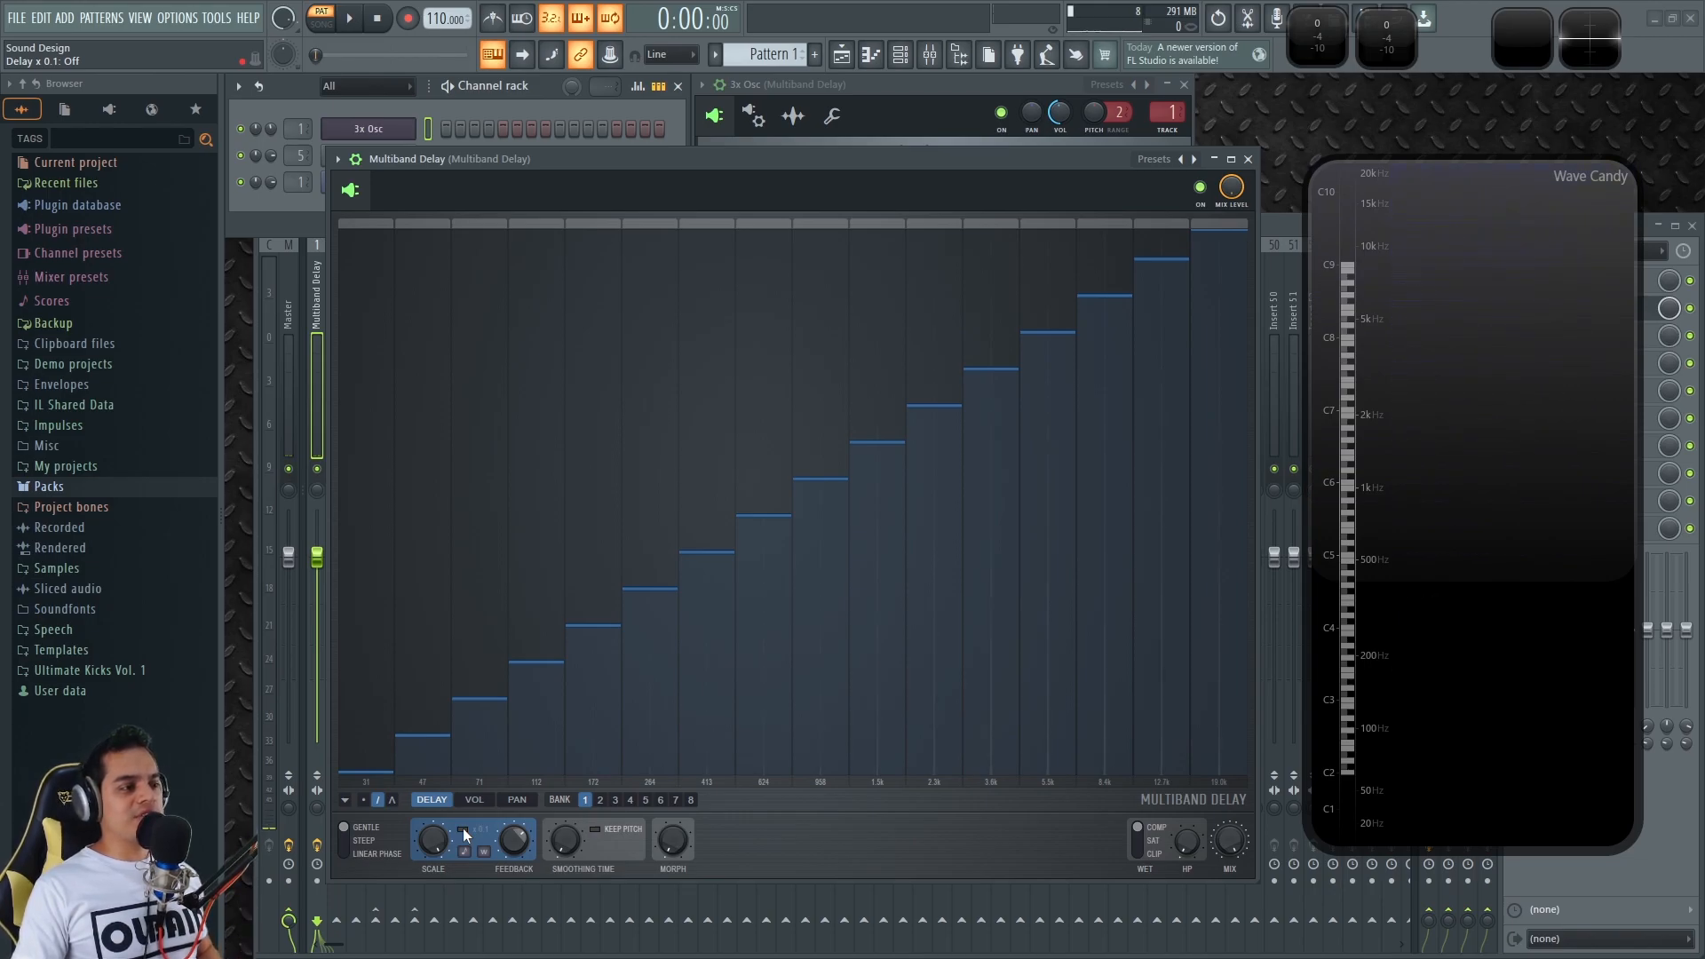
- Load the Default preset, and play low and high test notes to compare them in the spectrogram
click(1194, 161)
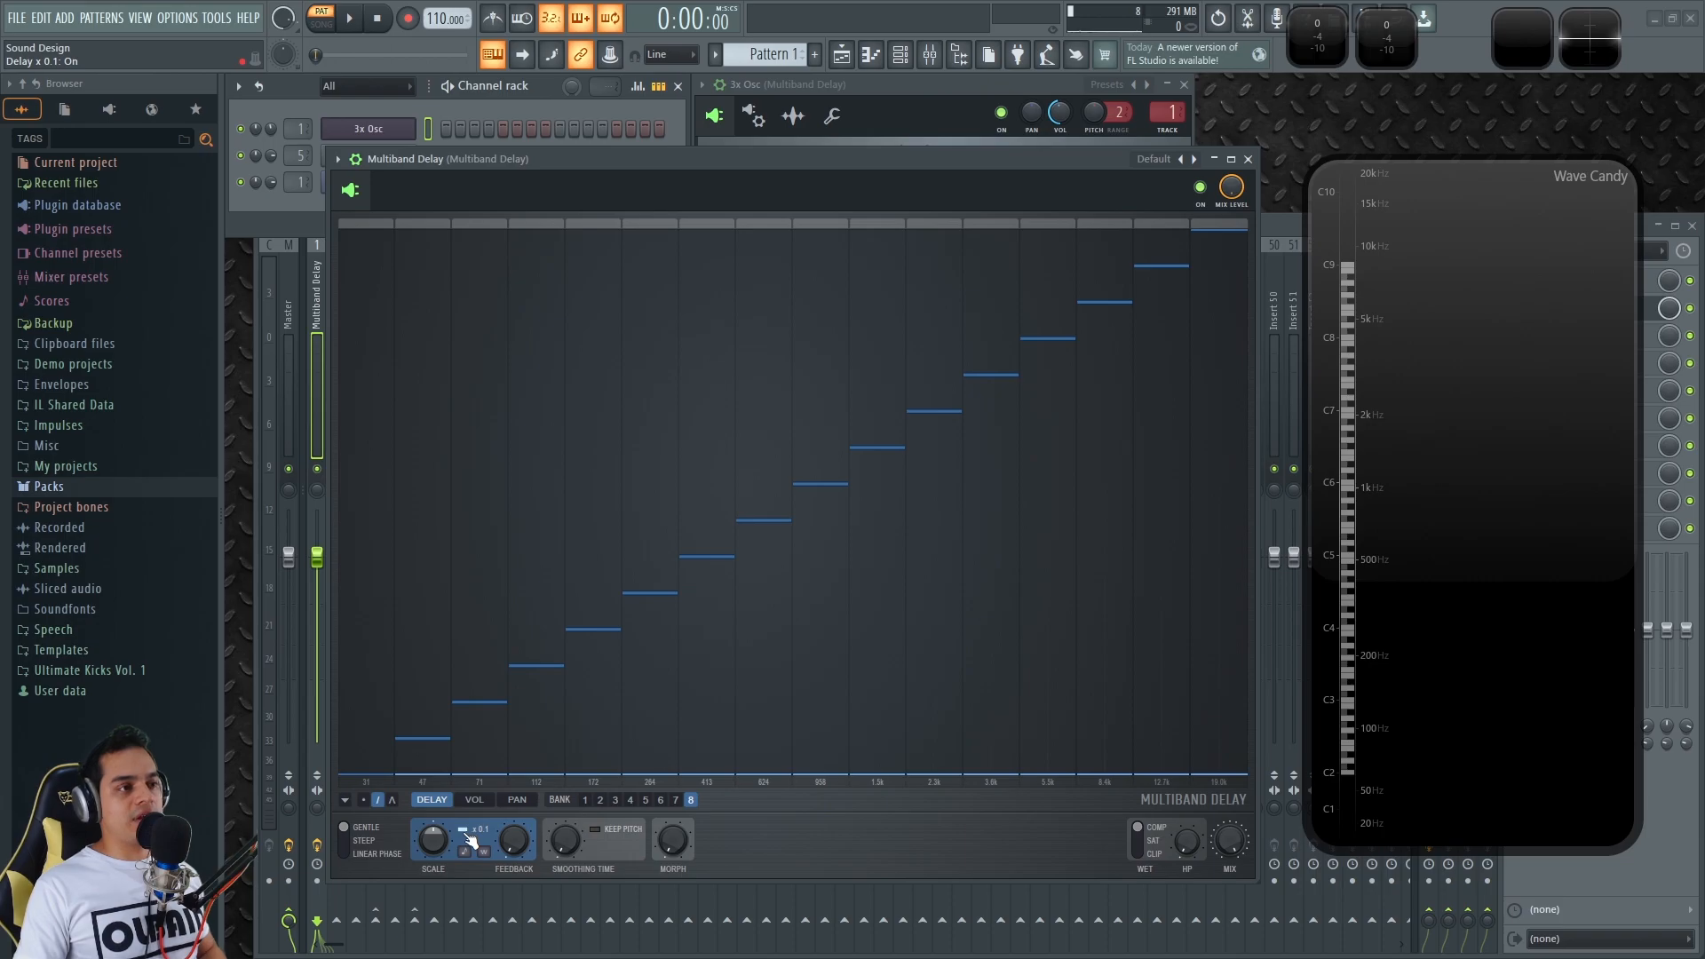
key(q)
key(z)
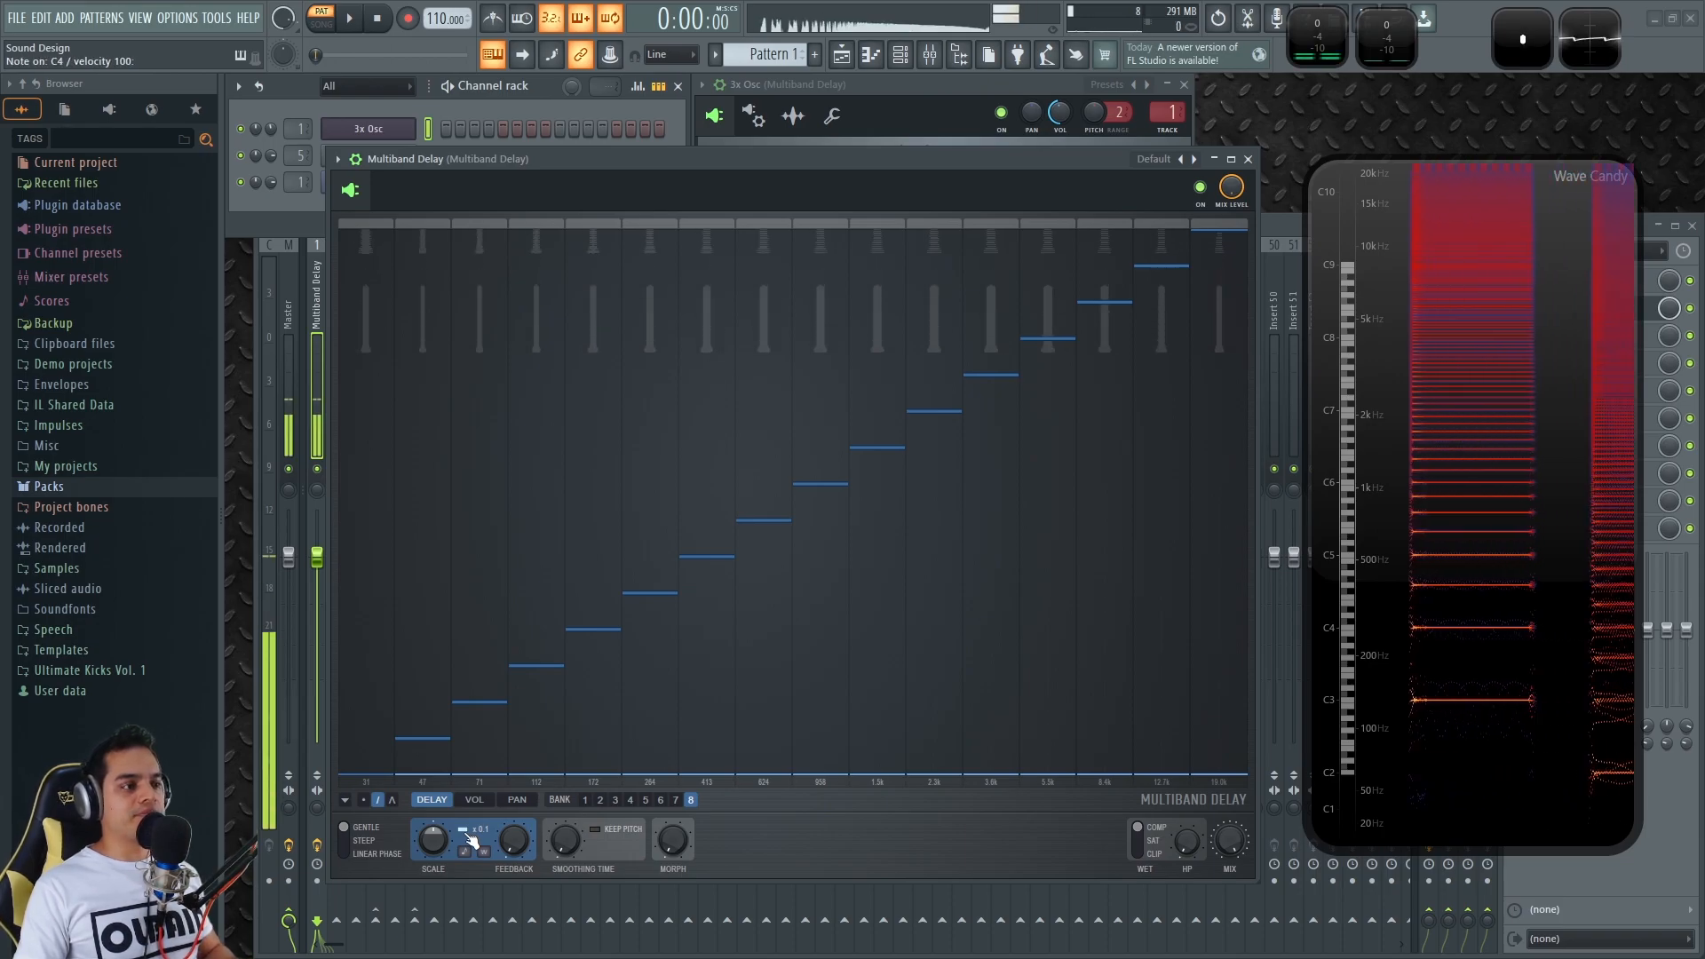
key(q)
key(z)
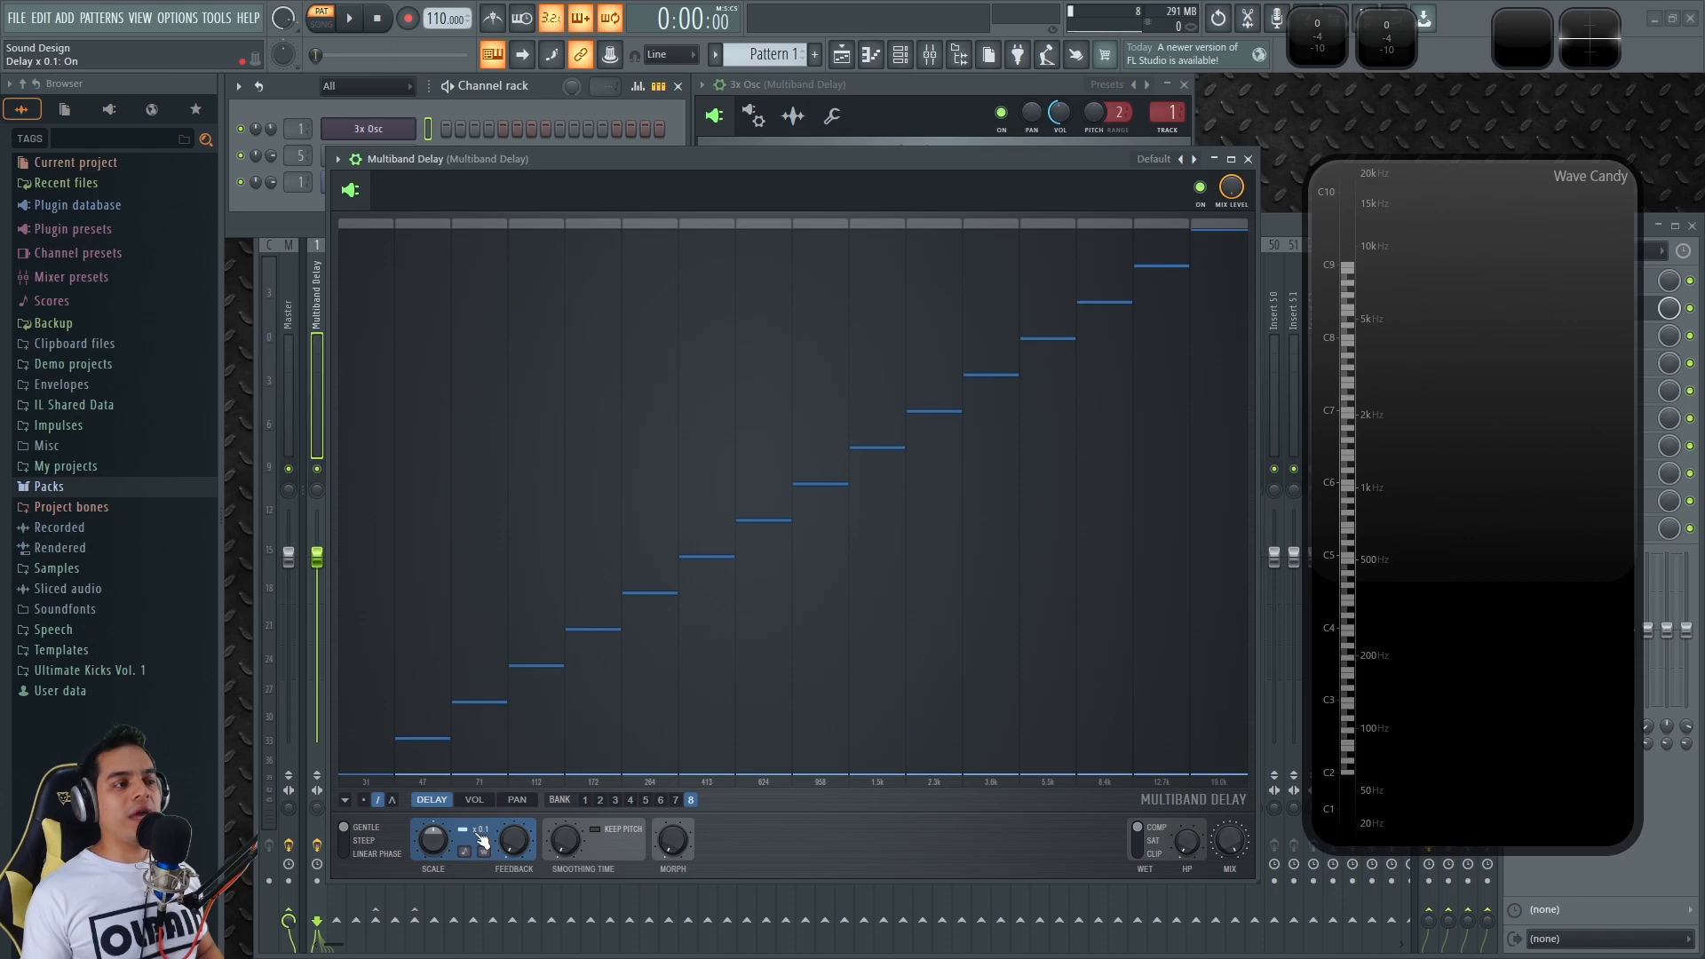
key(z)
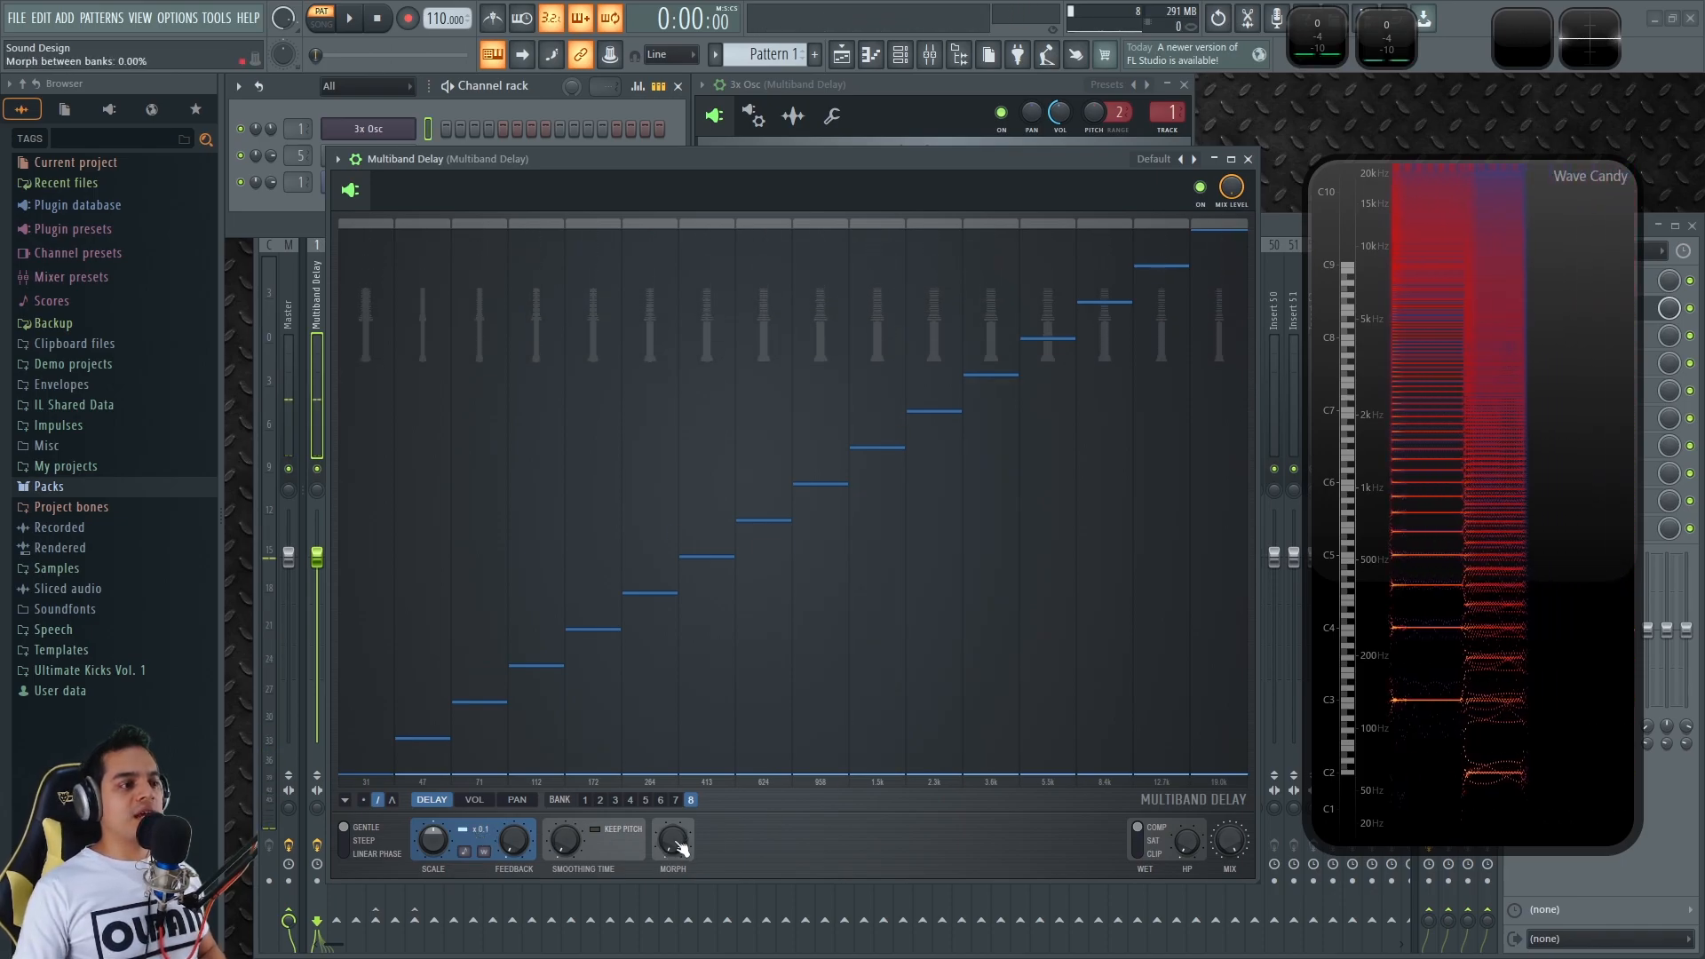
- Draw a rising delay ramp across all bands of bank 1 in the Default preset, and play it
click(585, 800)
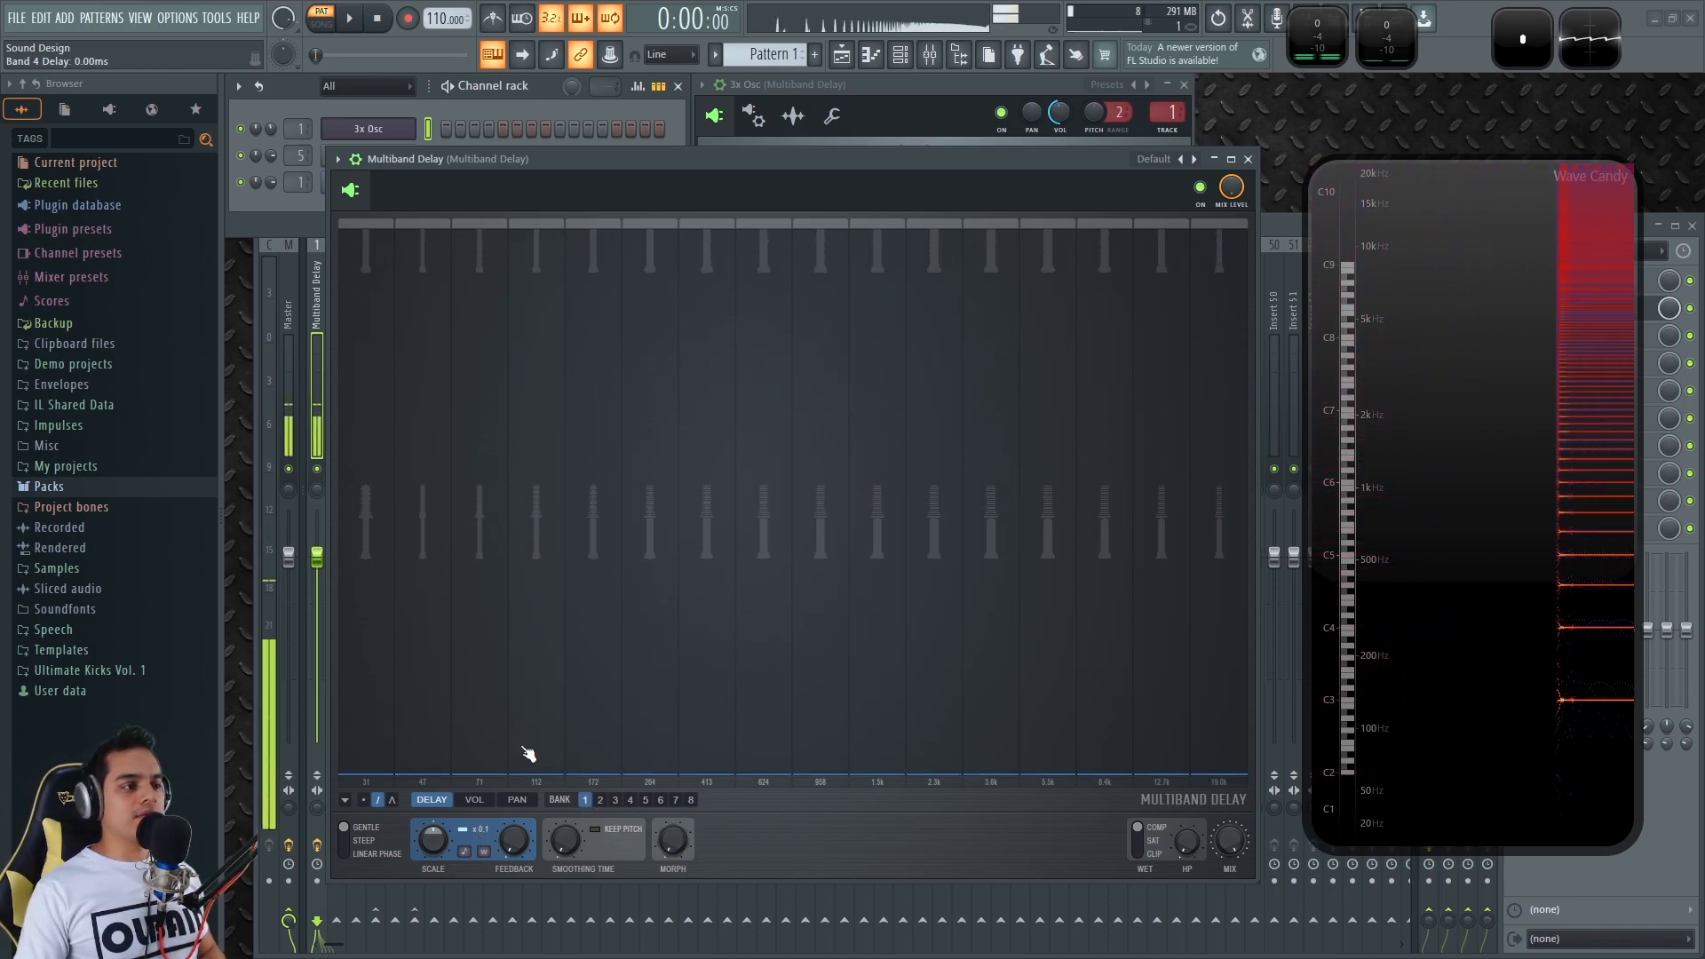
mouse_move(366, 765)
mouse_down()
mouse_move(1290, 327)
mouse_move(1278, 226)
mouse_up()
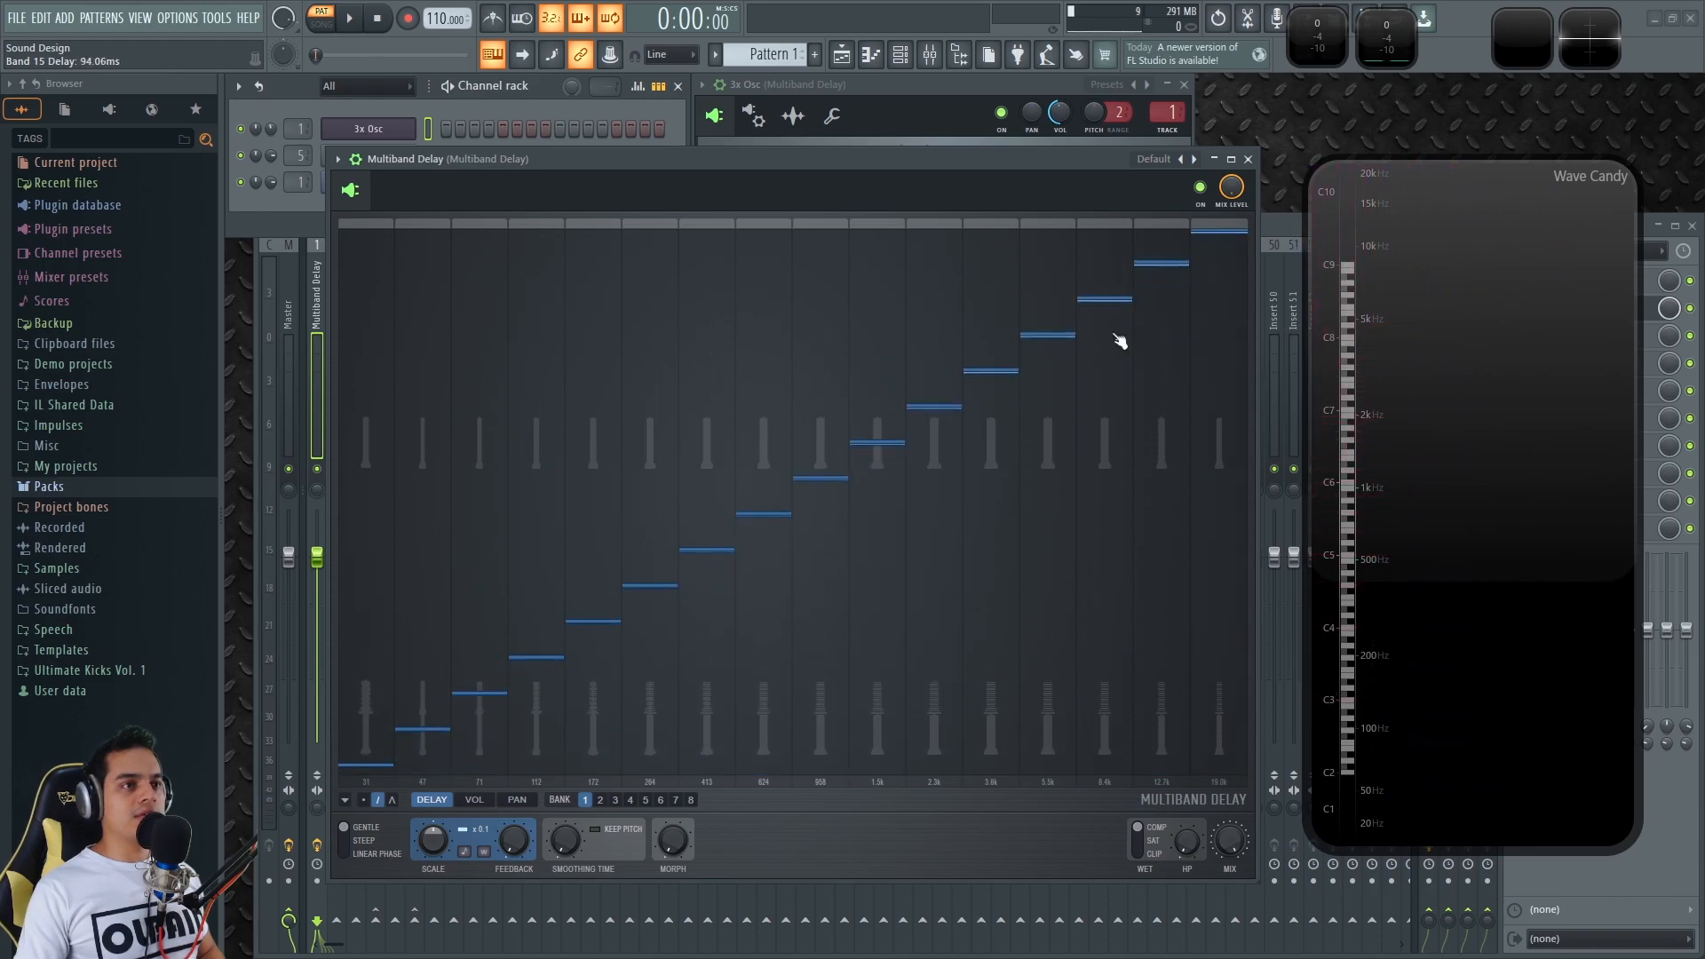
key(z)
key(z)
- Try different delay Scale amounts while playing notes, and reset Scale to its default
drag(438, 839, 438, 755)
key(z)
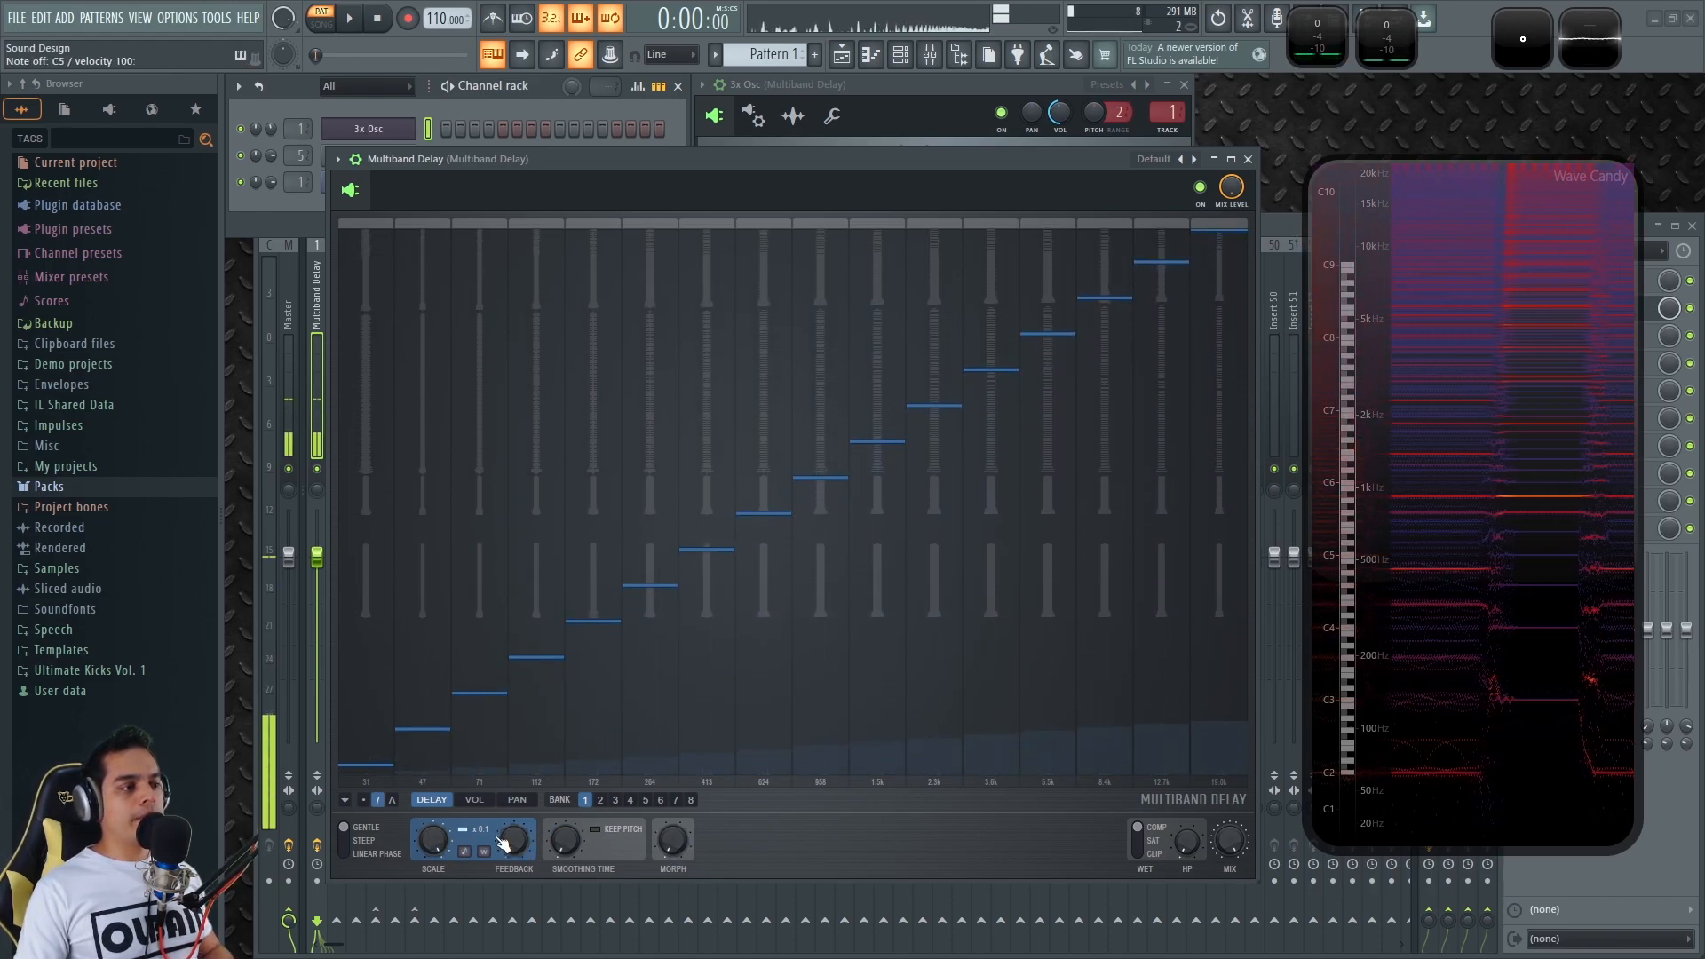
drag(435, 843, 435, 941)
alt+click(435, 834)
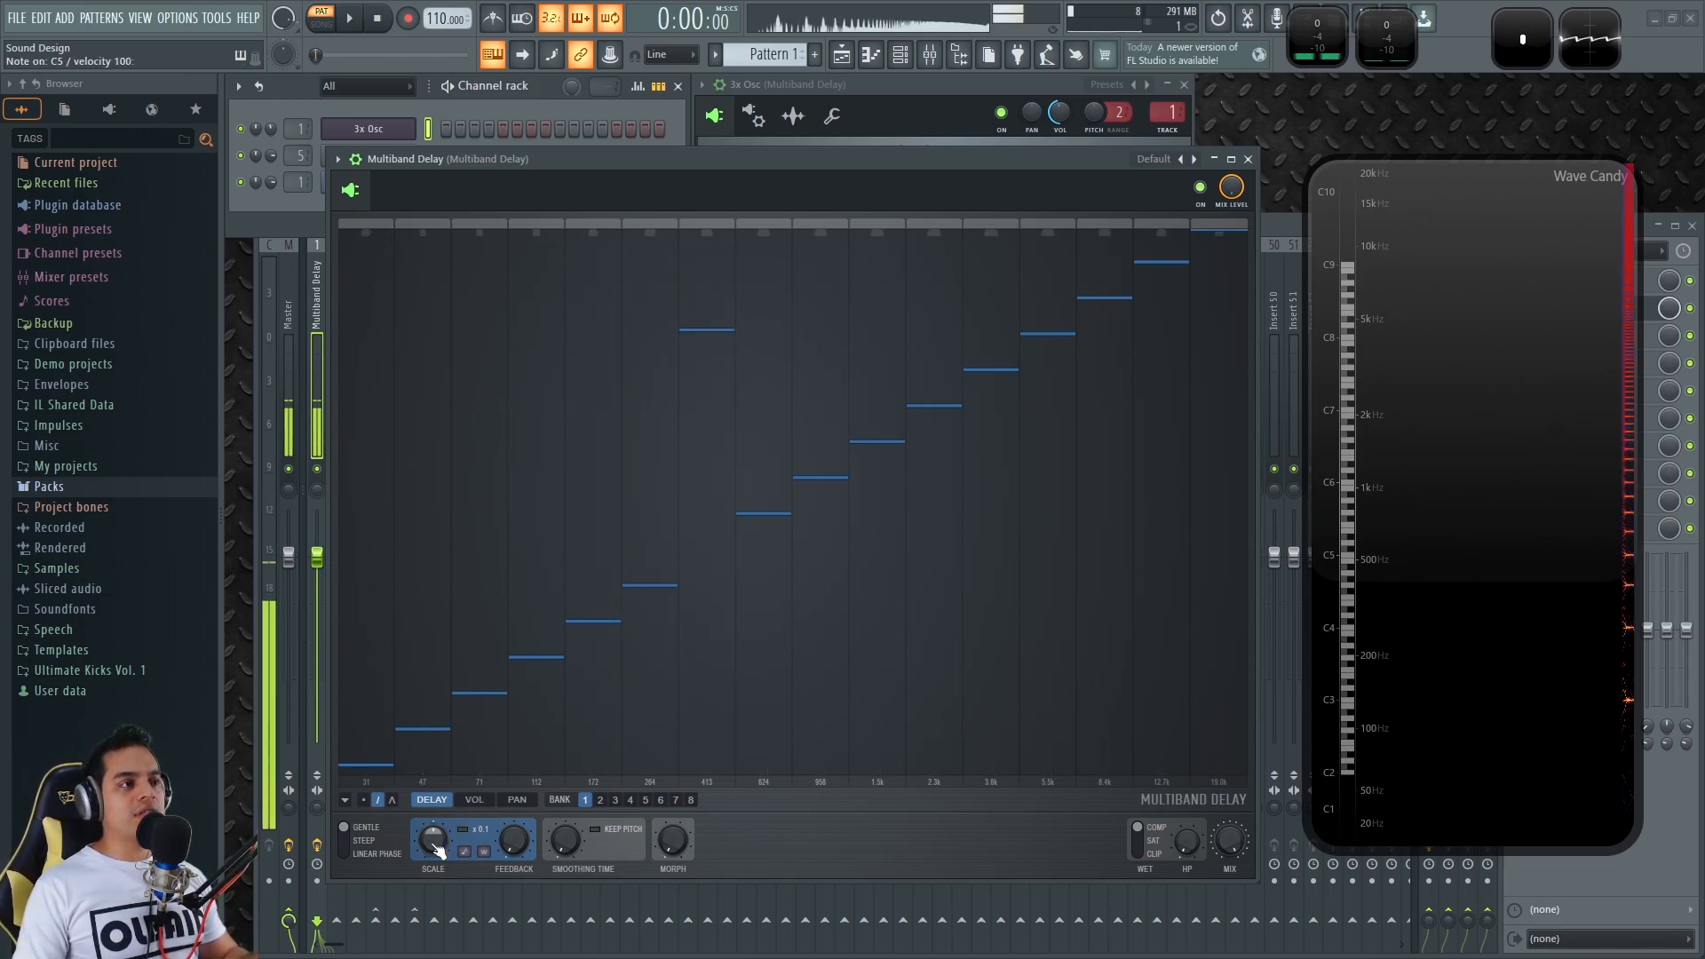
- Redraw a higher rising delay ramp from band 3 to the last band, play test notes, and raise the delay Scale
drag(472, 612, 1199, 220)
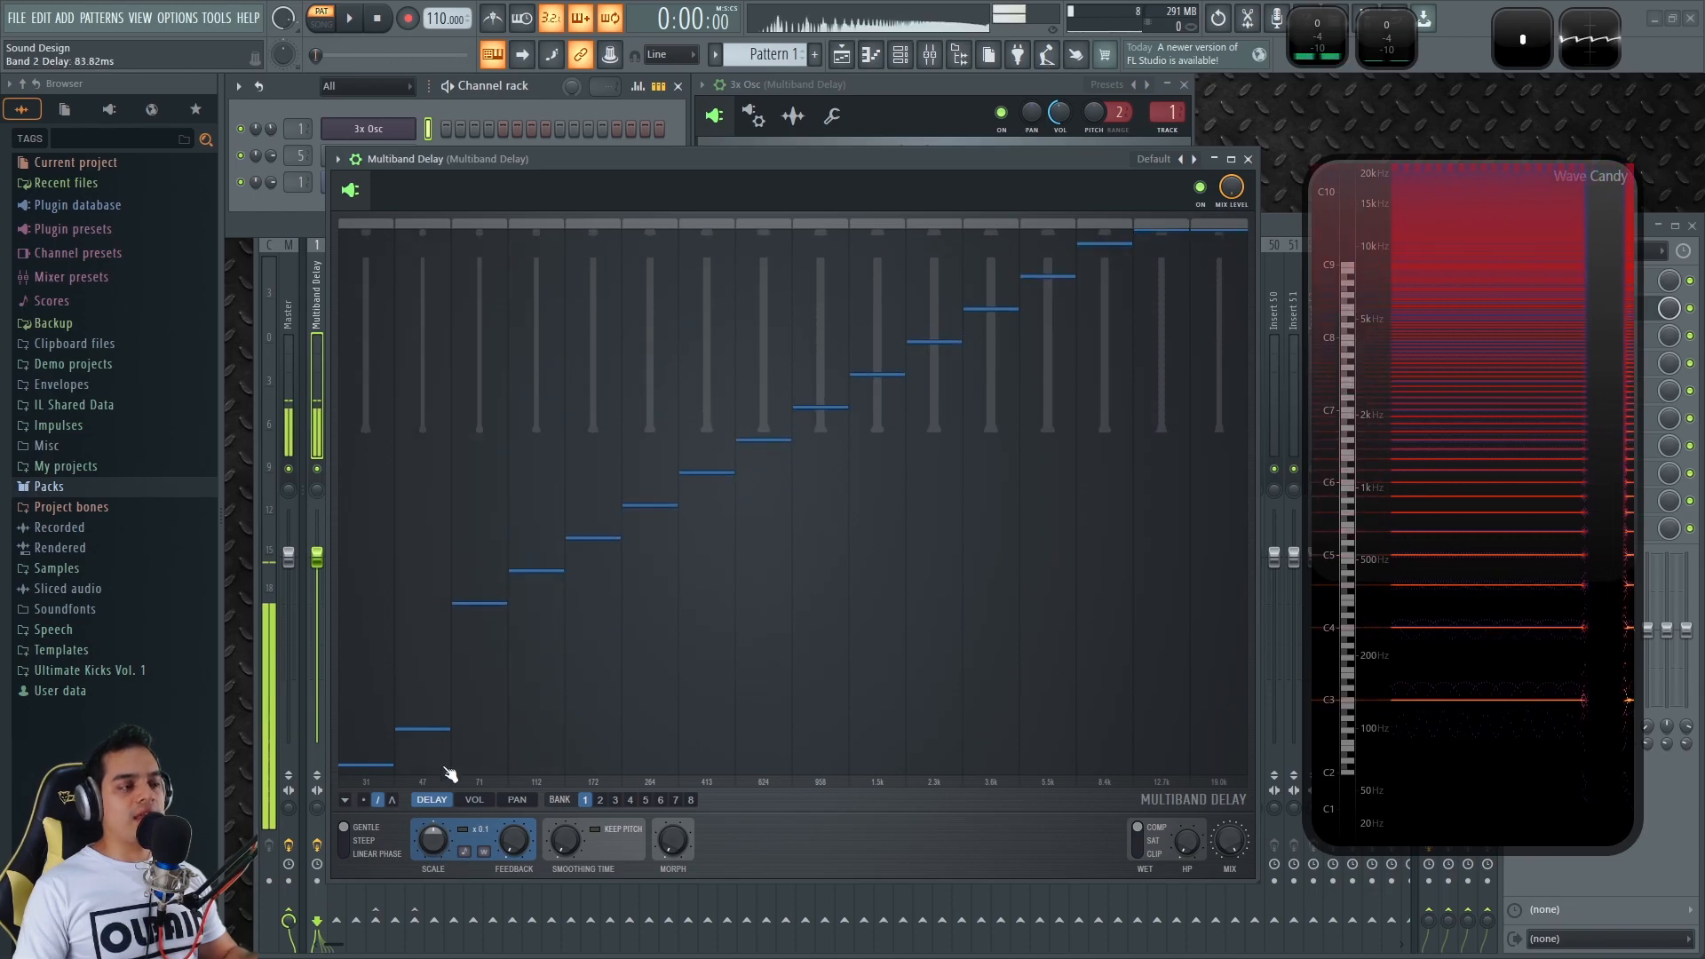
key(q)
key(q)
key(q)
key(q)
key(q)
key(z)
key(q)
key(z)
key(q)
drag(442, 841, 442, 744)
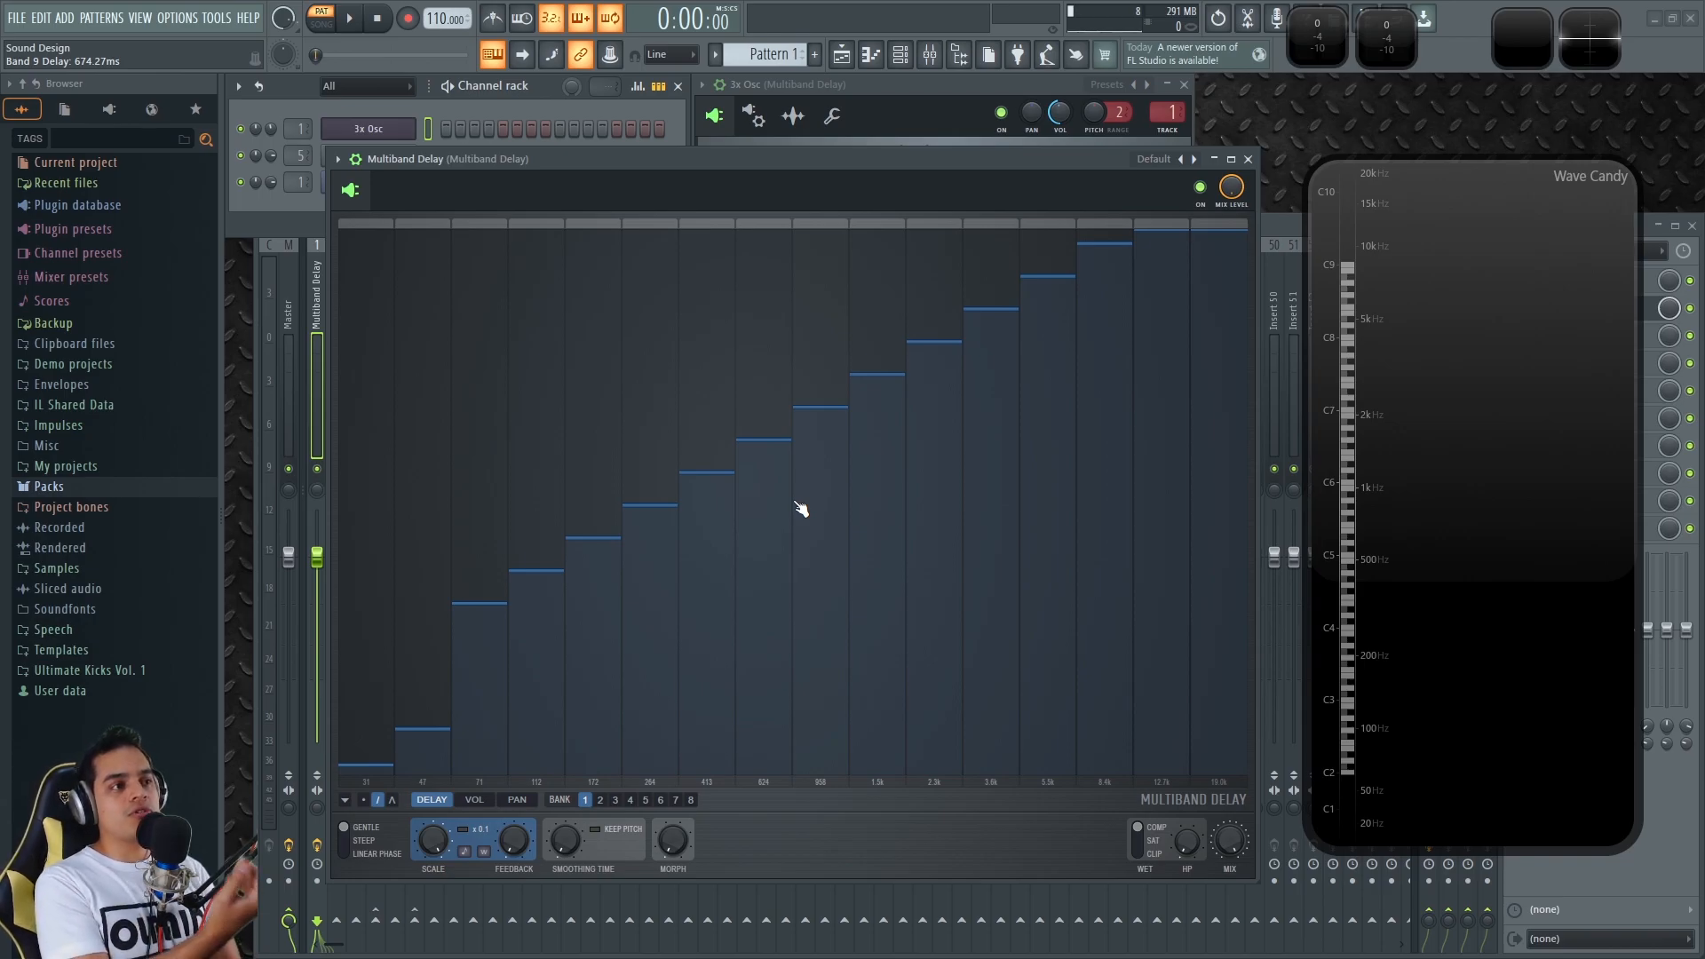
- Lower the delay Scale to about half and play test notes through the rising delay ramp
mouse_move(432, 845)
mouse_down()
mouse_move(432, 932)
mouse_move(432, 911)
mouse_up()
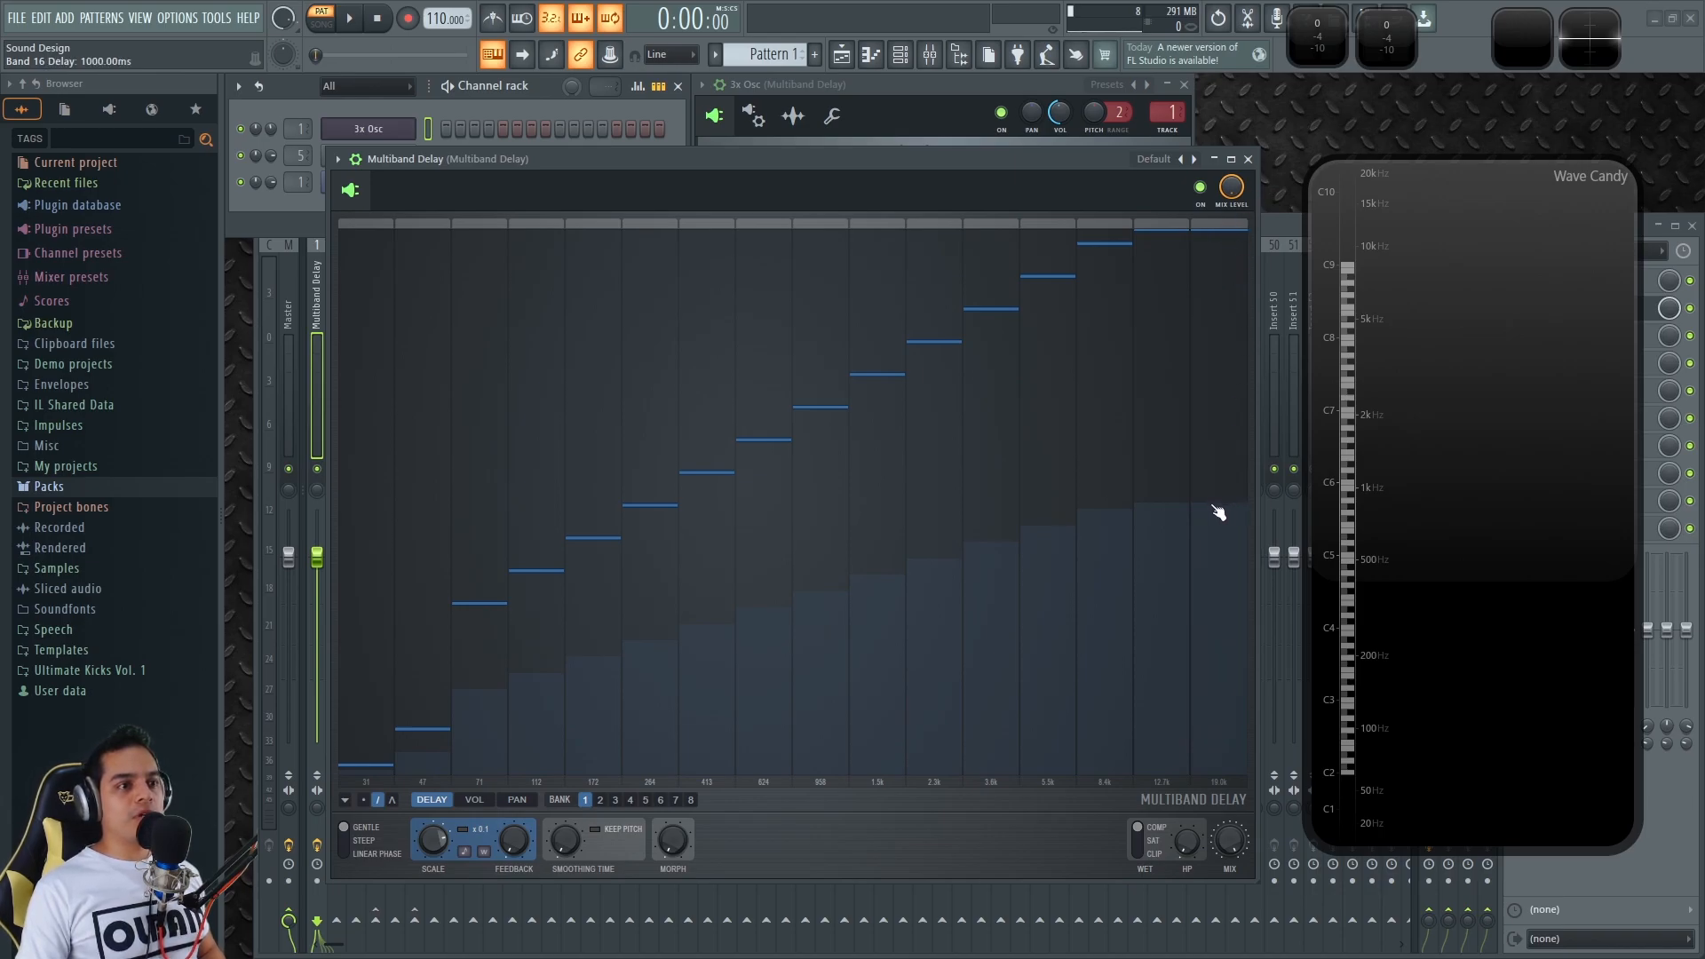
key(z)
key(z)
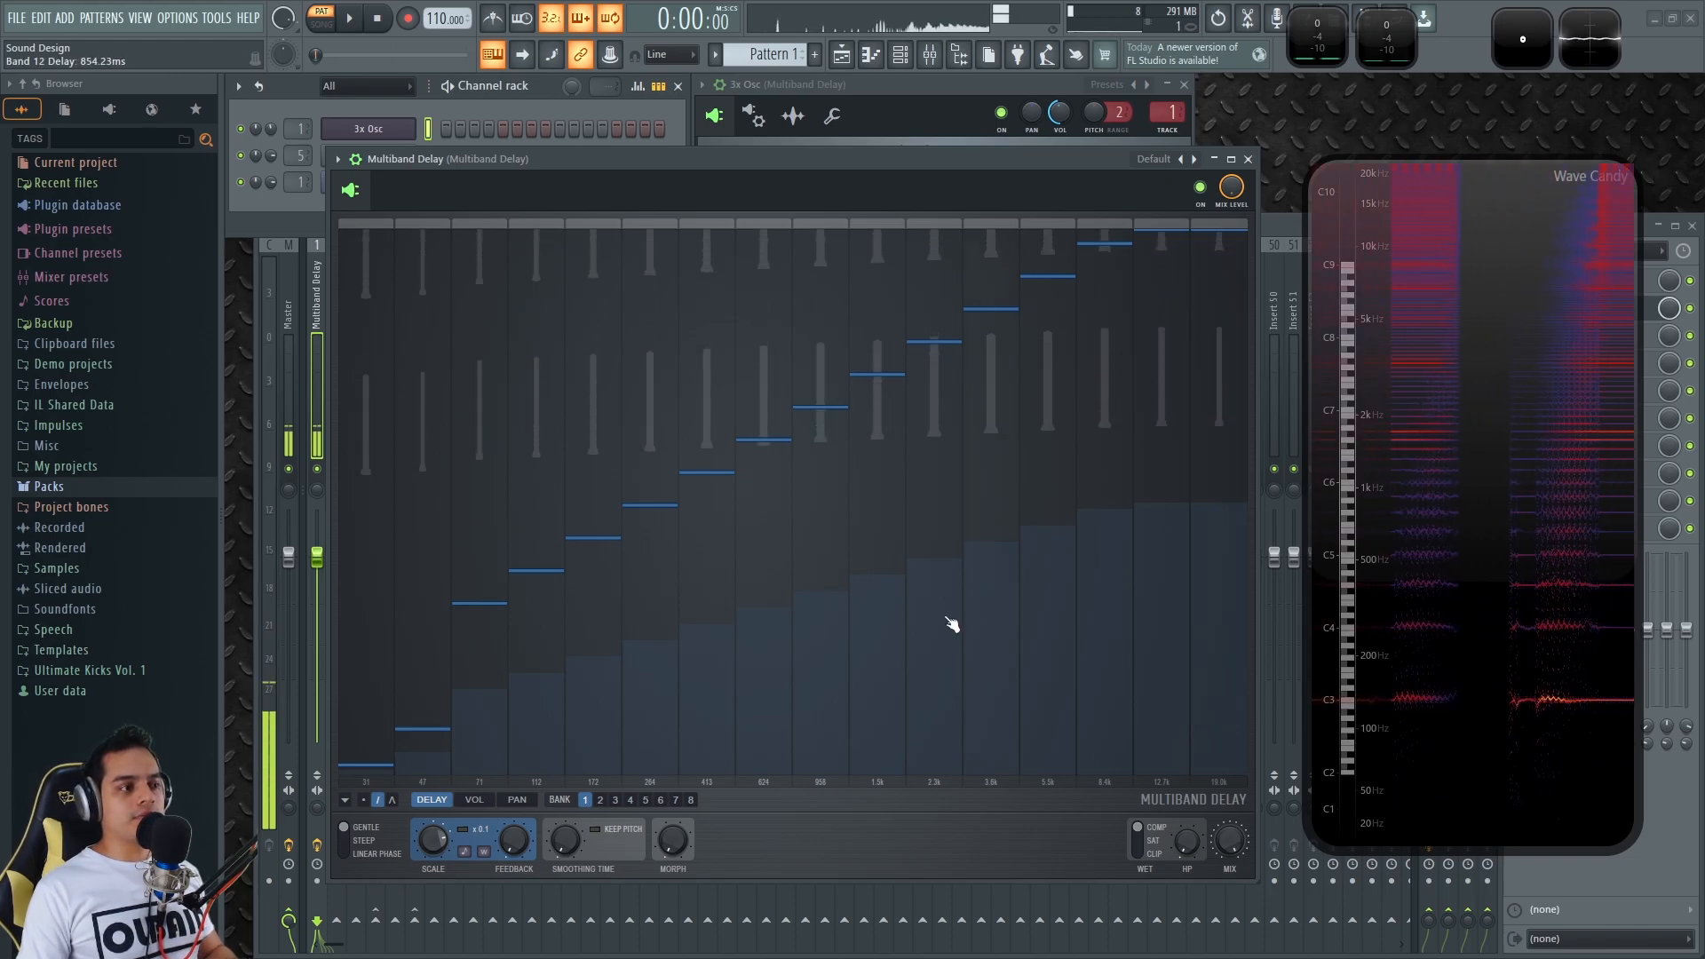
key(z)
- Reset the delay Scale to 0%, and try negative Scale amounts that invert the band delays while playing notes
alt+click(434, 840)
drag(434, 840, 434, 915)
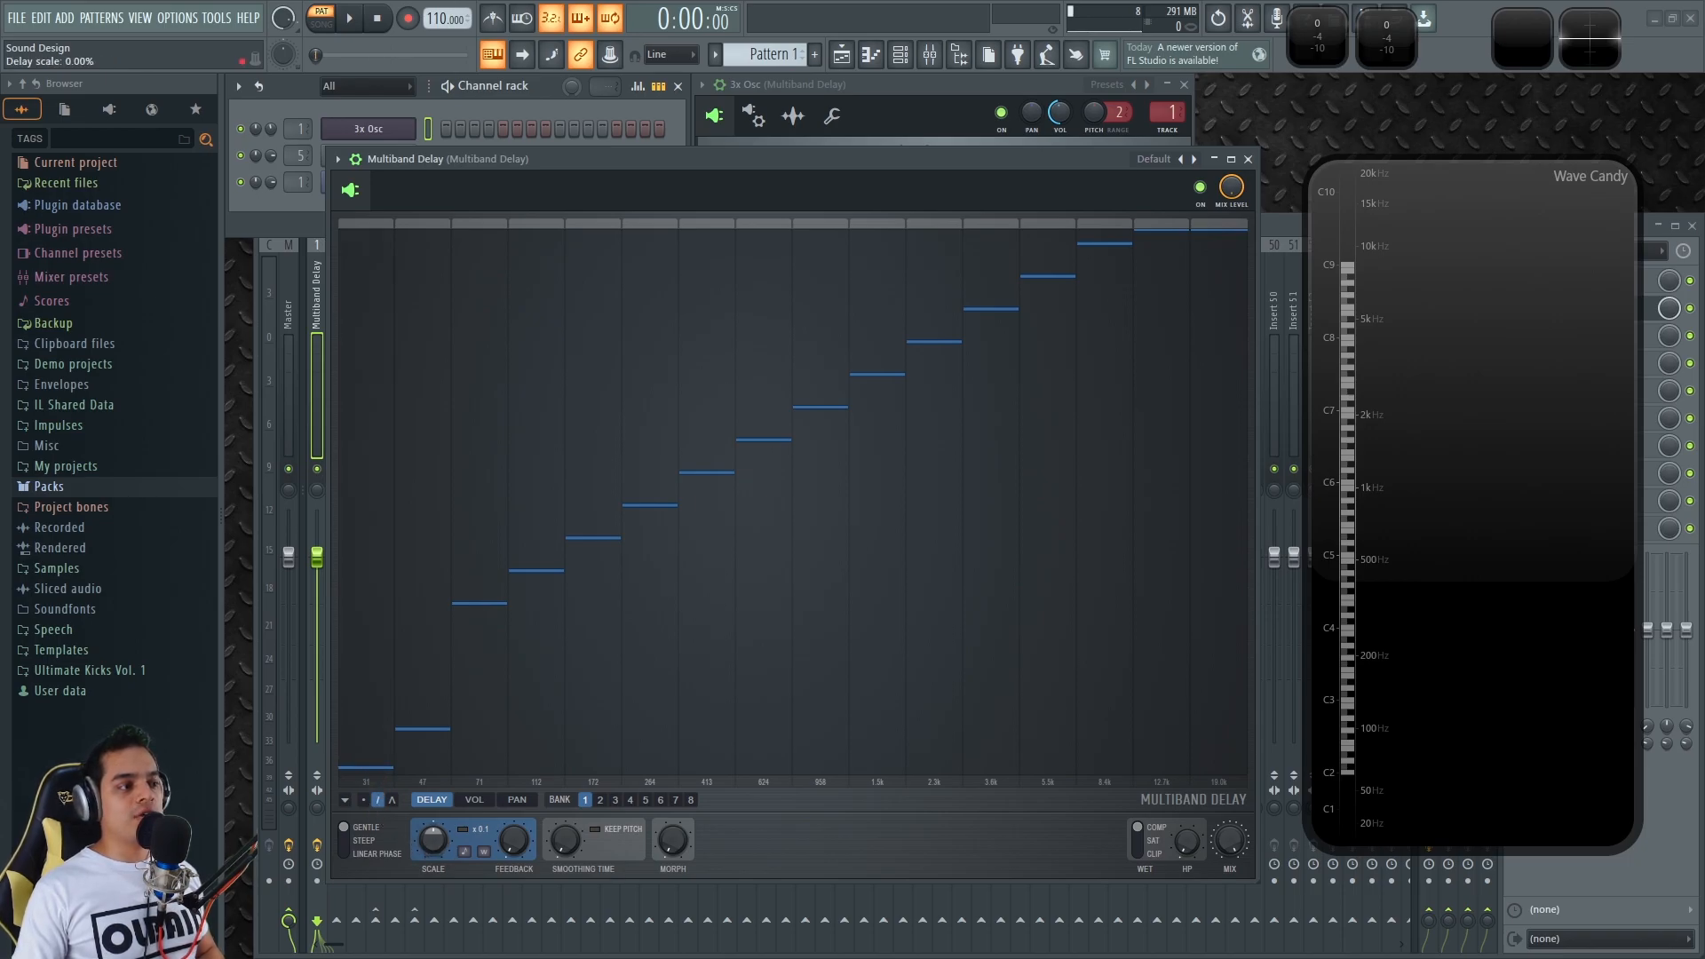
drag(433, 840, 434, 914)
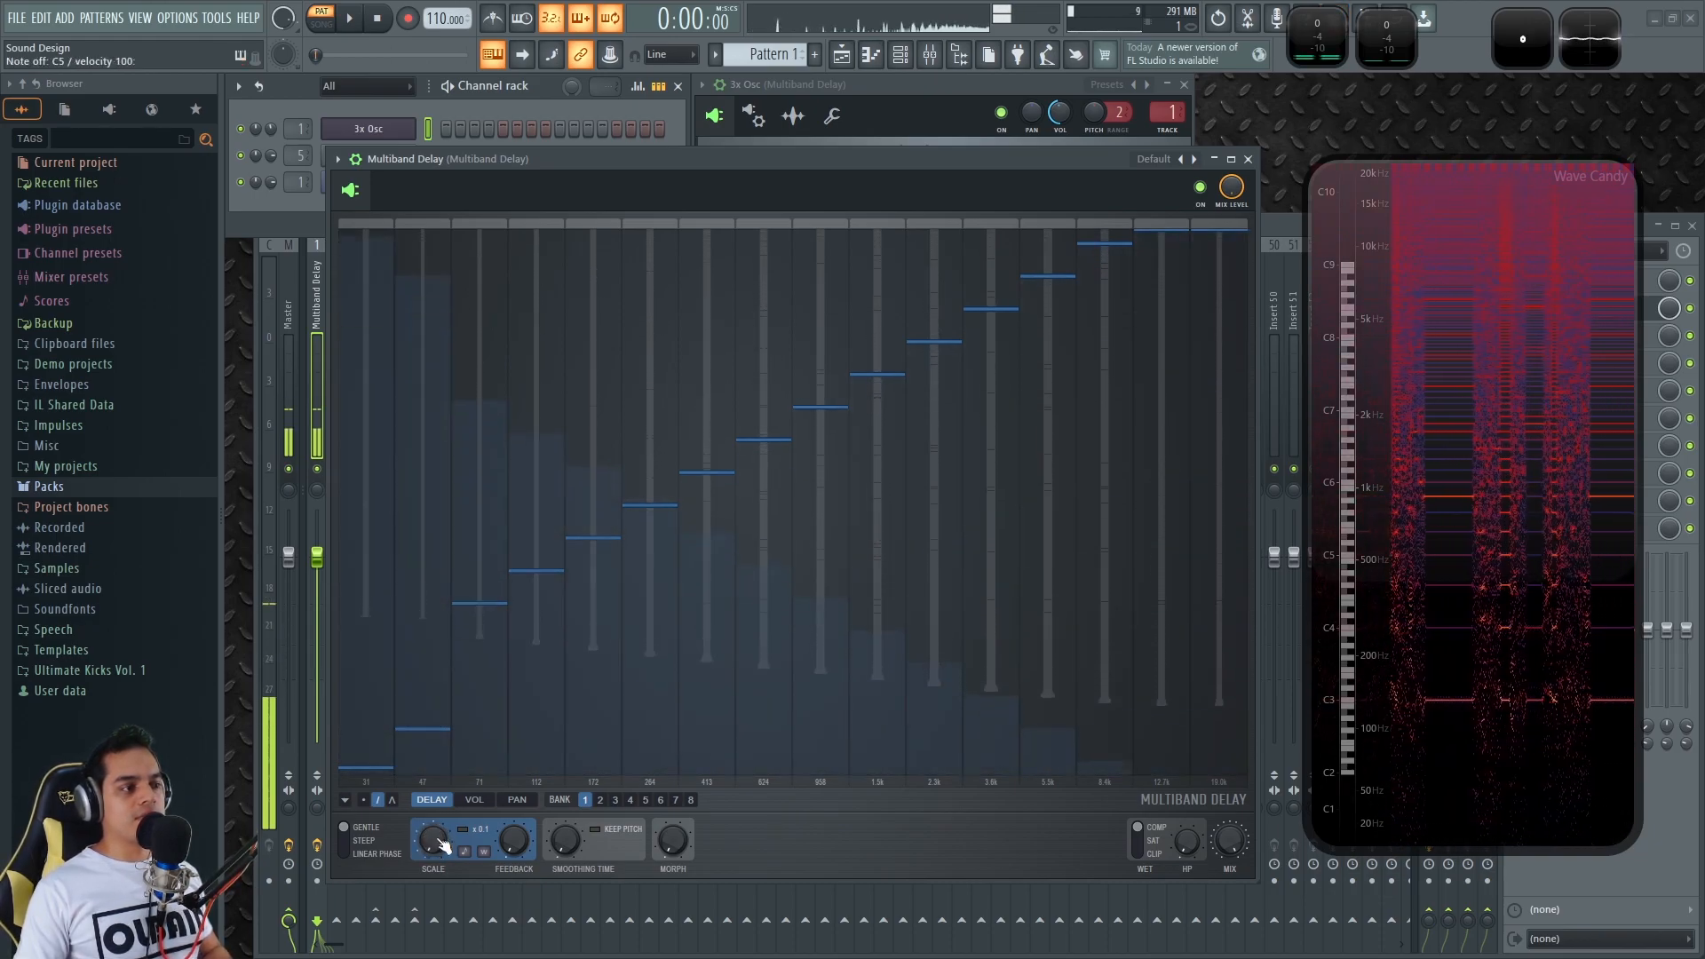
mouse_move(432, 839)
mouse_down()
mouse_move(432, 666)
mouse_move(432, 838)
mouse_up()
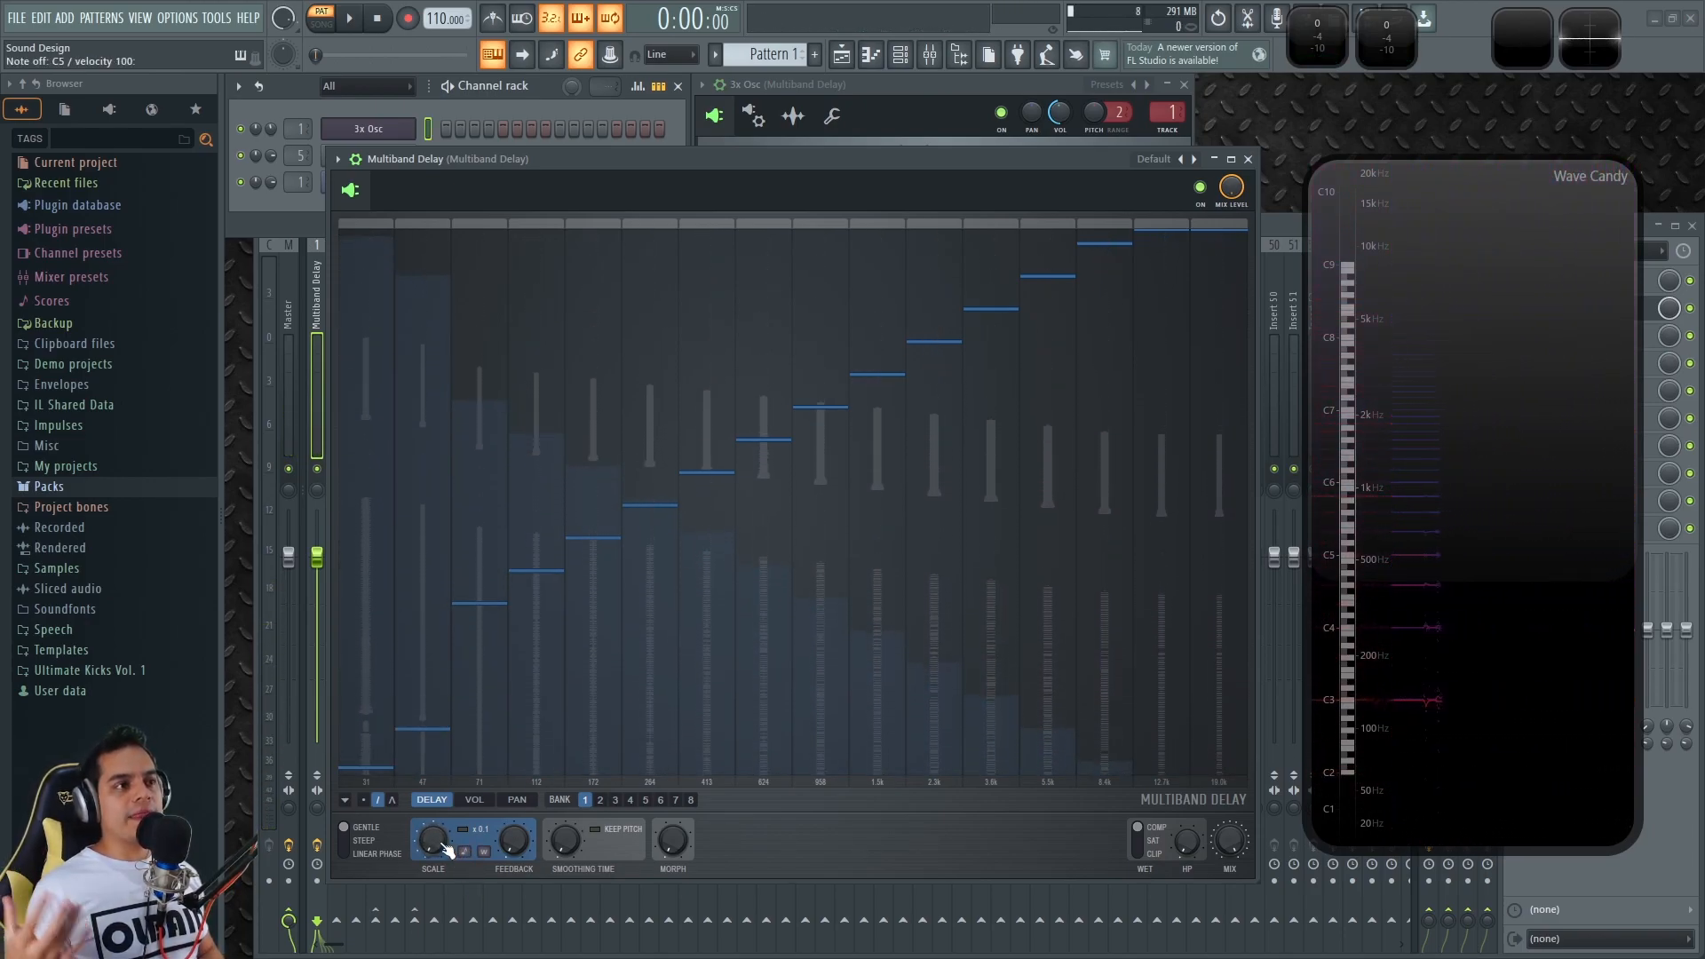
mouse_move(442, 845)
mouse_down()
mouse_move(442, 746)
mouse_move(443, 844)
mouse_move(443, 830)
mouse_up()
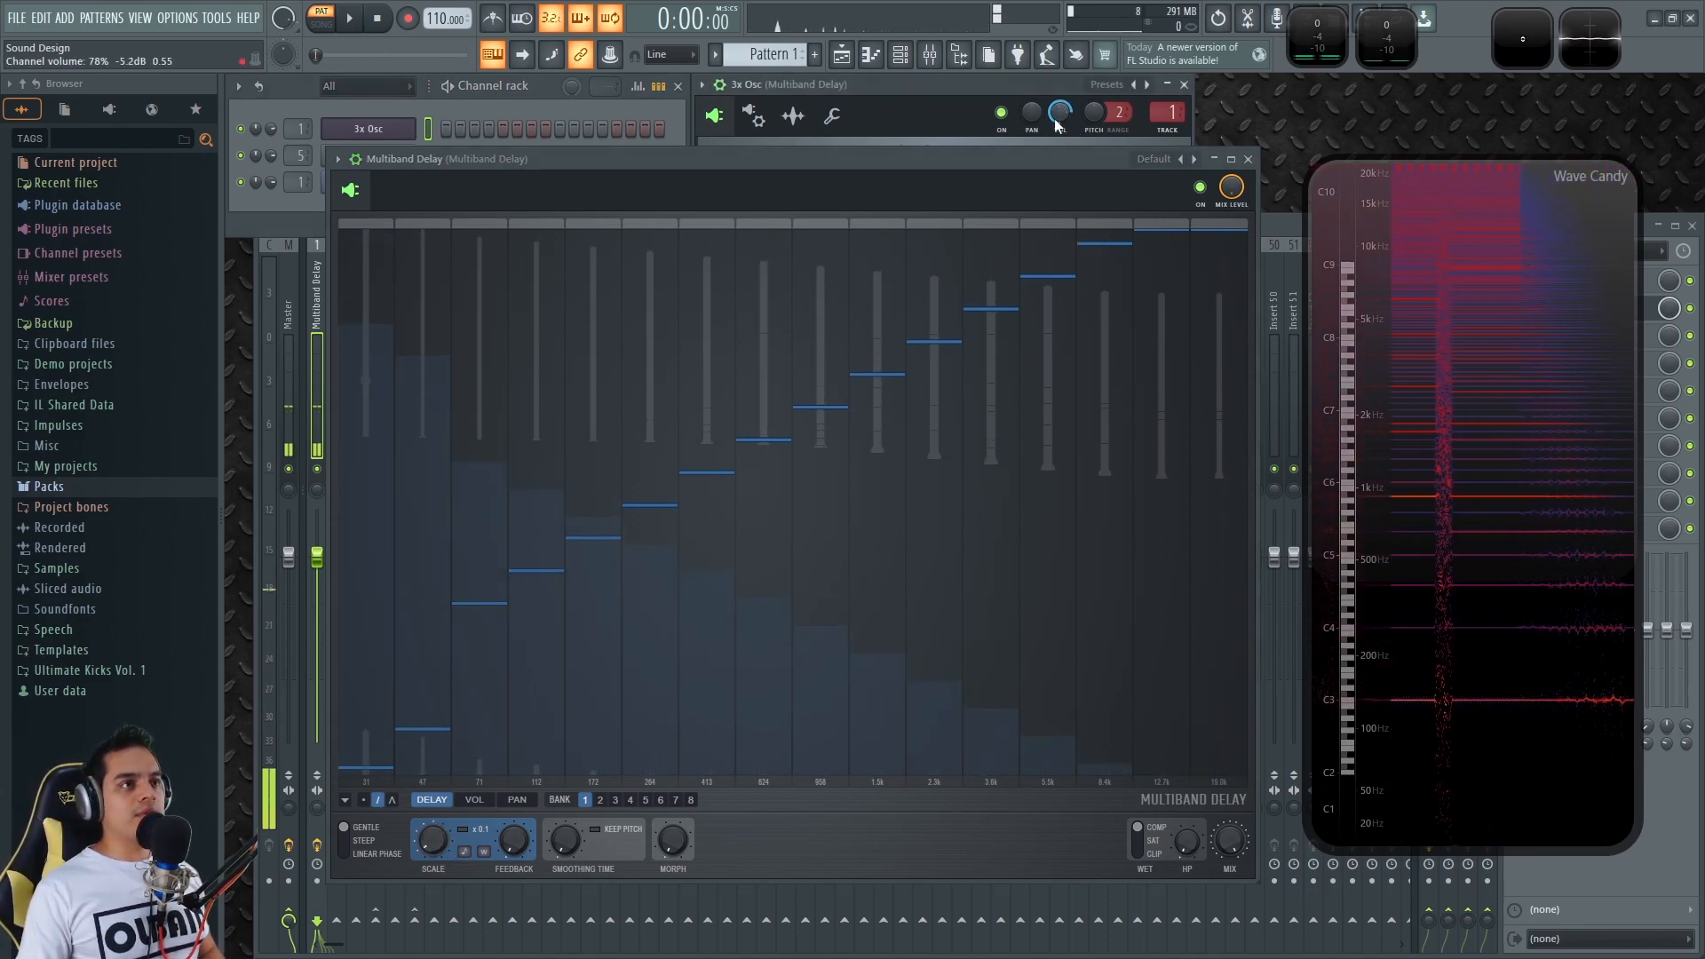
mouse_move(435, 846)
mouse_down()
mouse_move(435, 689)
mouse_move(435, 849)
mouse_up()
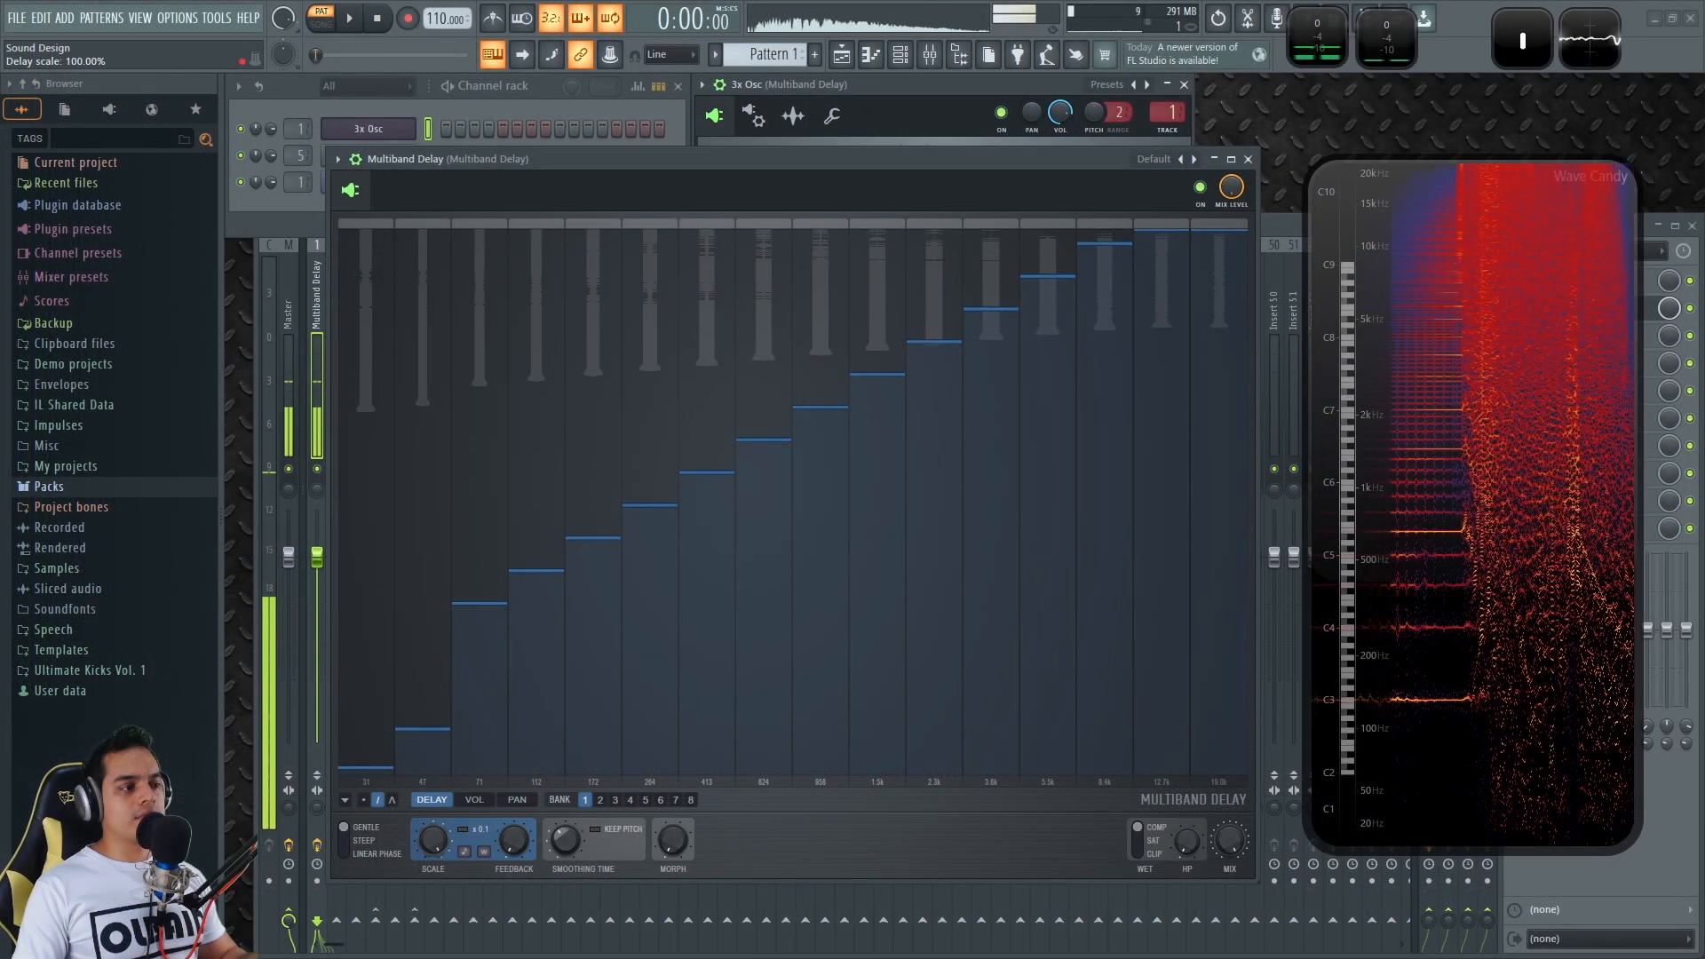
- Sweep the delay Scale between 100% and -91.25% while playing notes, and enable the x0.1 range
drag(434, 839, 433, 781)
drag(566, 840, 567, 729)
drag(434, 839, 433, 923)
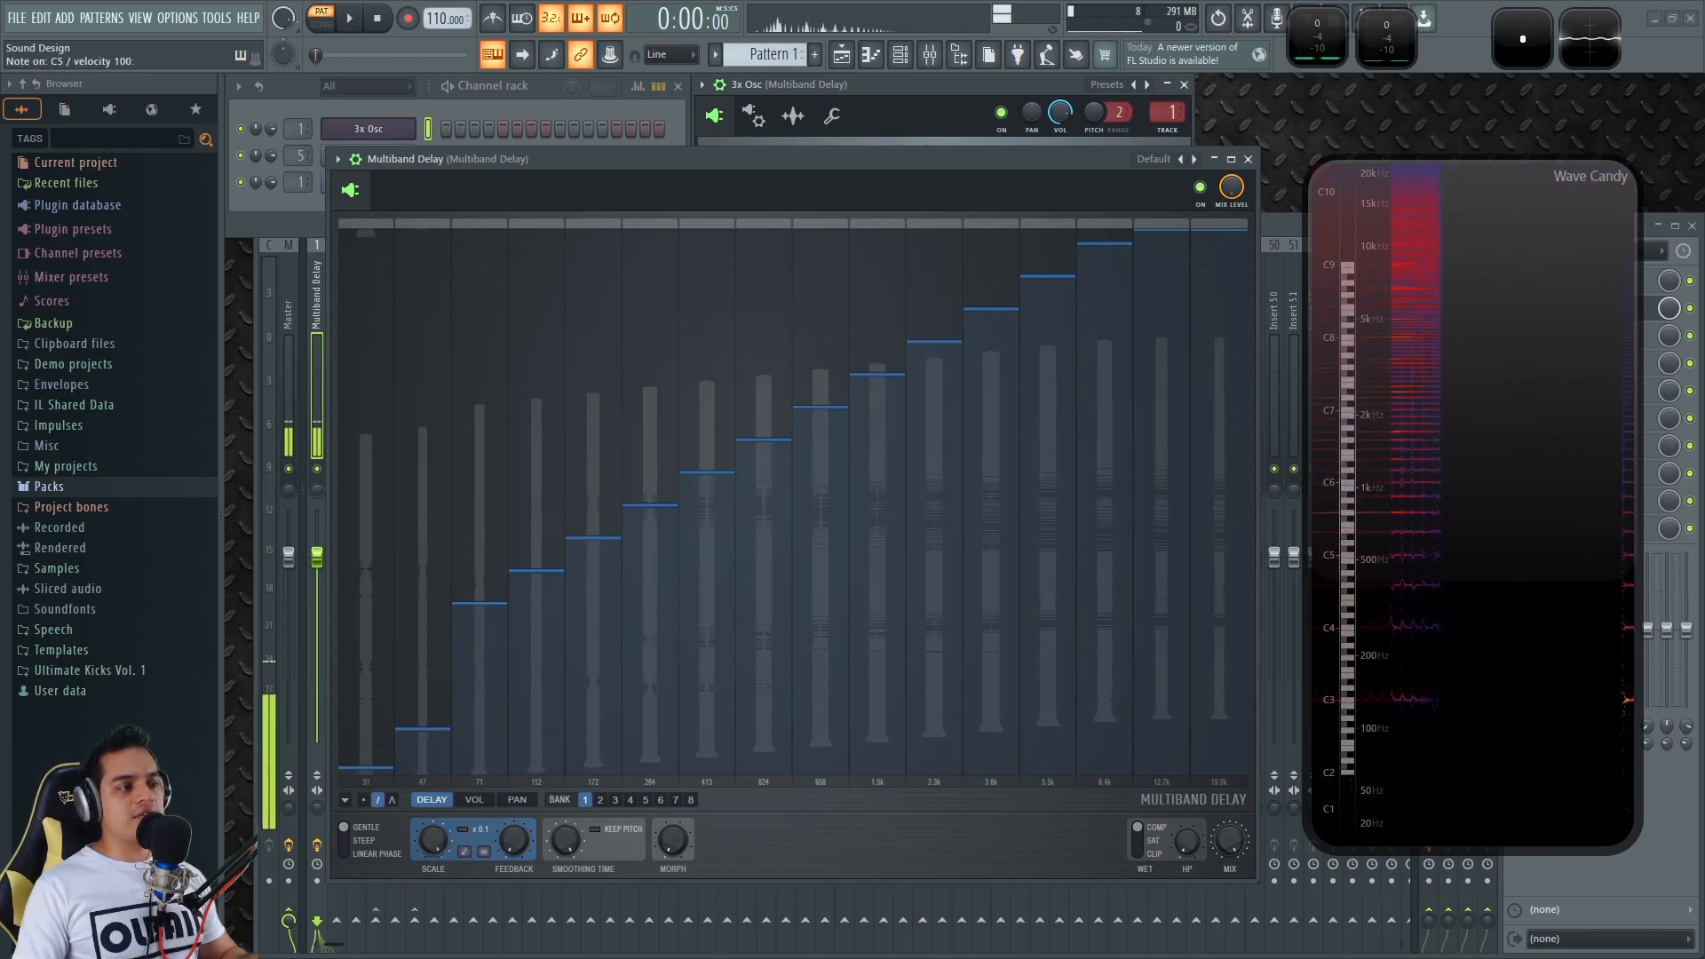
drag(433, 839, 433, 670)
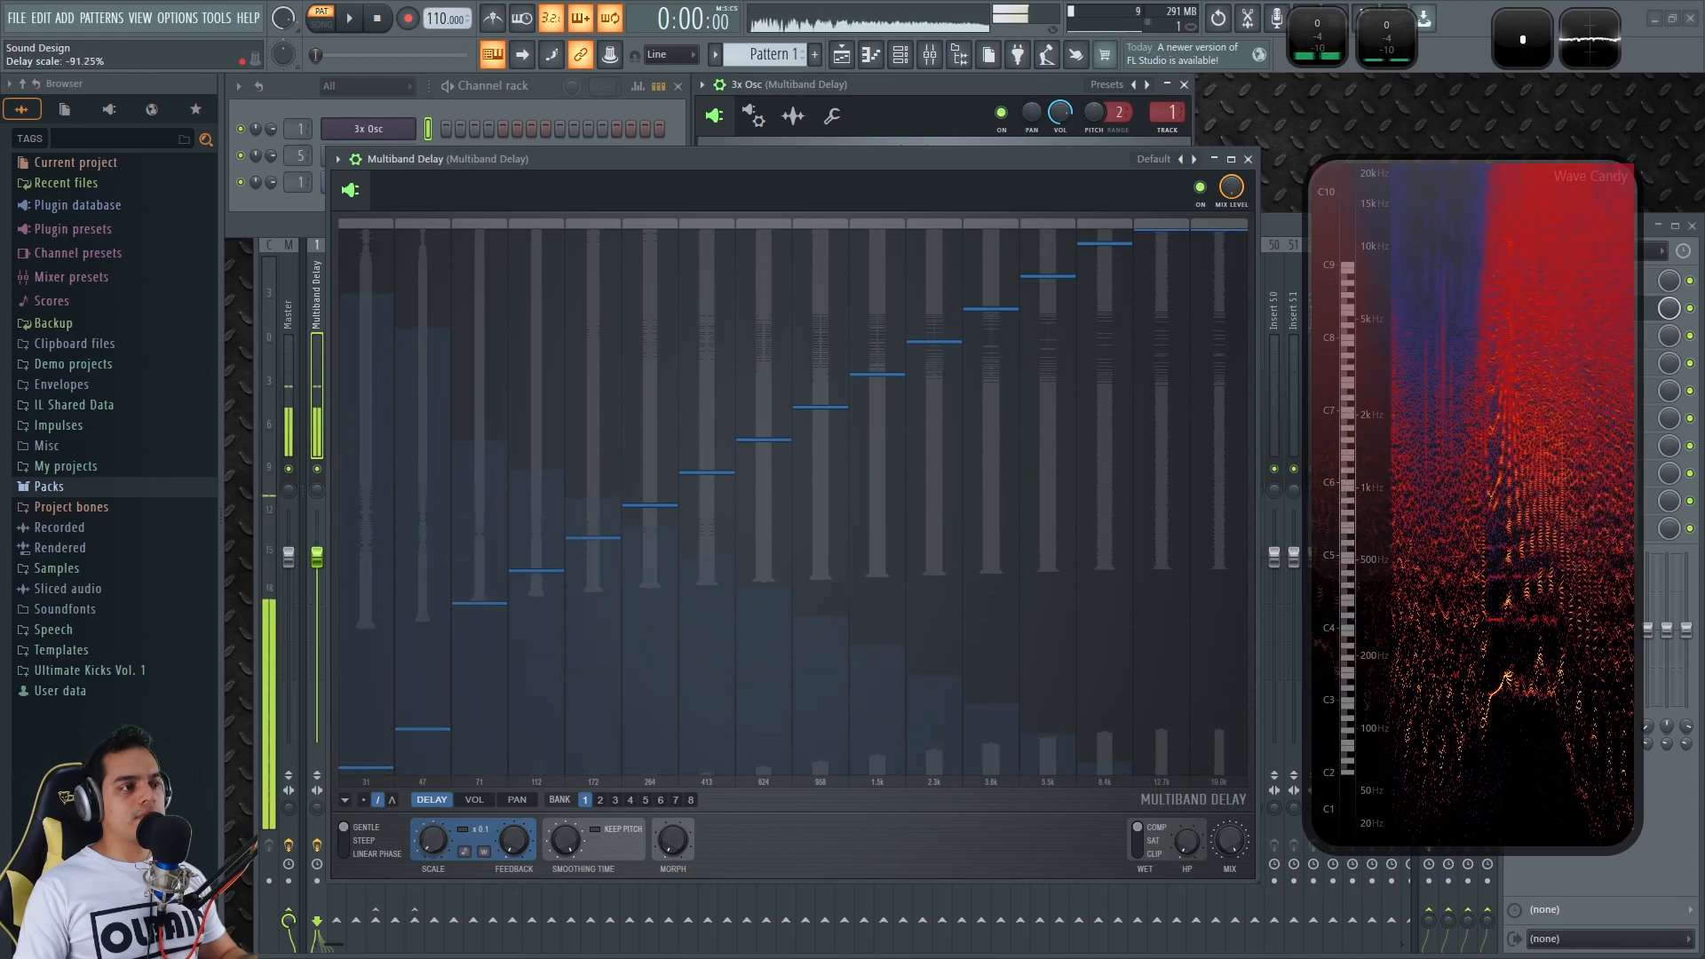
drag(433, 839, 433, 924)
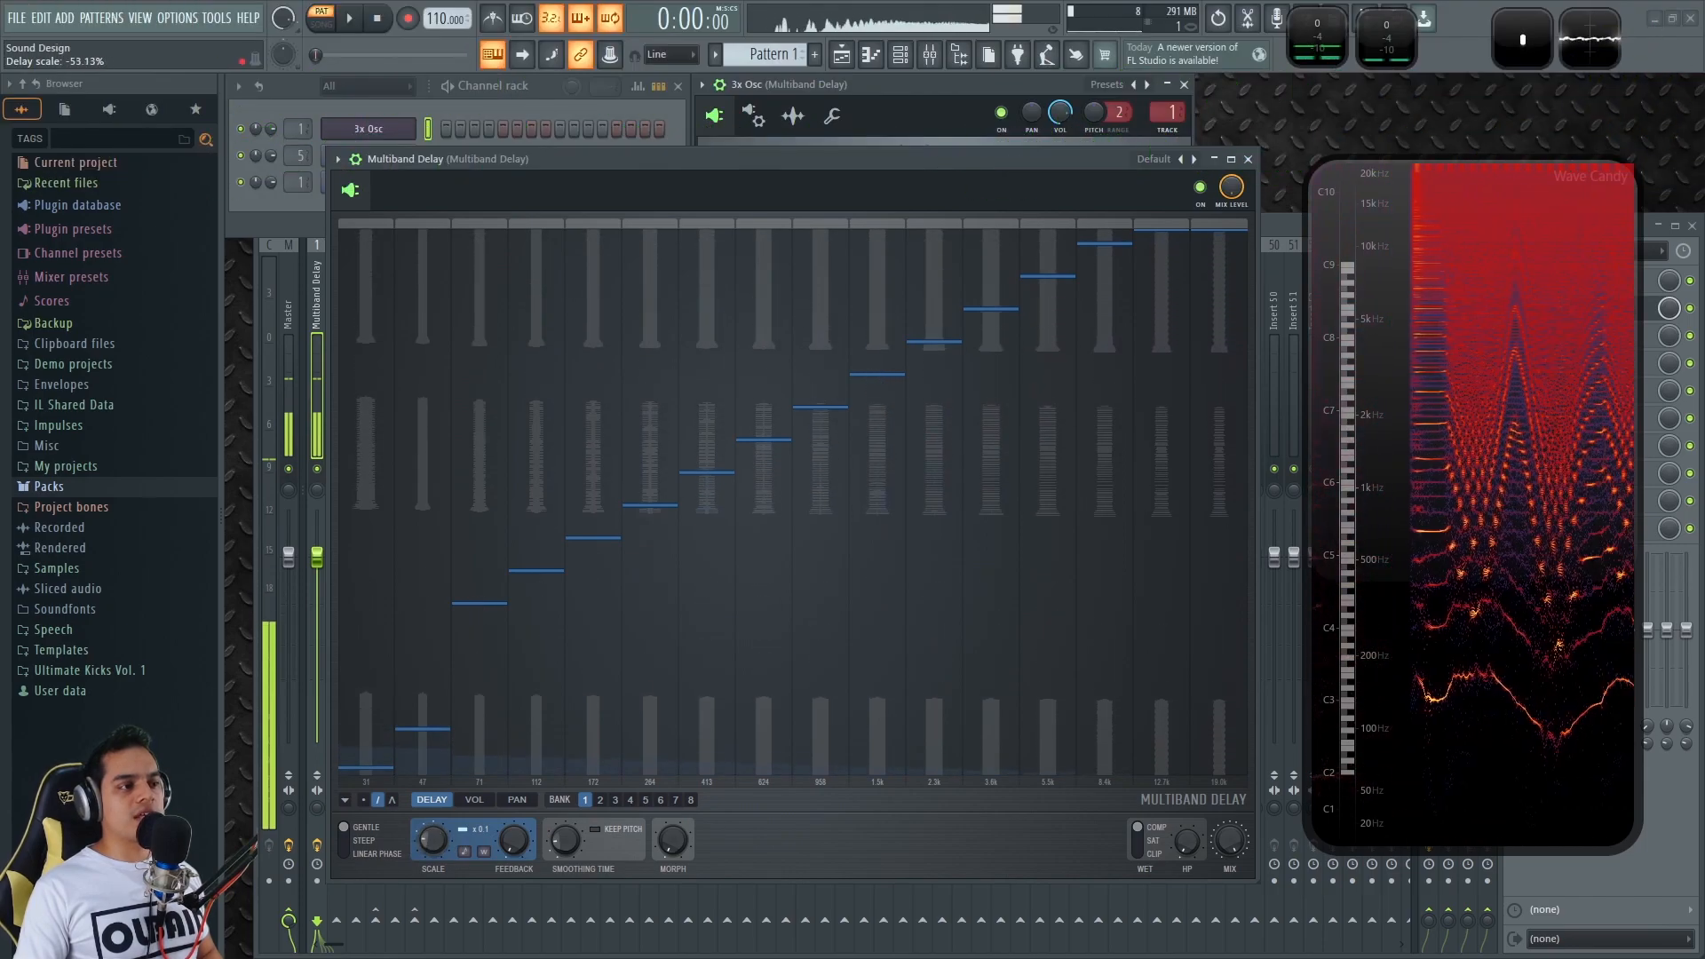
- Redraw the delay levels of the lower and middle bands freehand in bank 1 while notes sound
drag(647, 393, 650, 423)
mouse_move(704, 483)
mouse_down()
mouse_move(716, 724)
mouse_move(714, 282)
mouse_move(723, 514)
mouse_move(763, 559)
mouse_up()
mouse_move(872, 520)
mouse_down()
mouse_move(864, 701)
mouse_move(871, 428)
mouse_move(828, 614)
mouse_up()
mouse_move(471, 440)
mouse_down()
mouse_move(438, 590)
mouse_move(423, 399)
mouse_up()
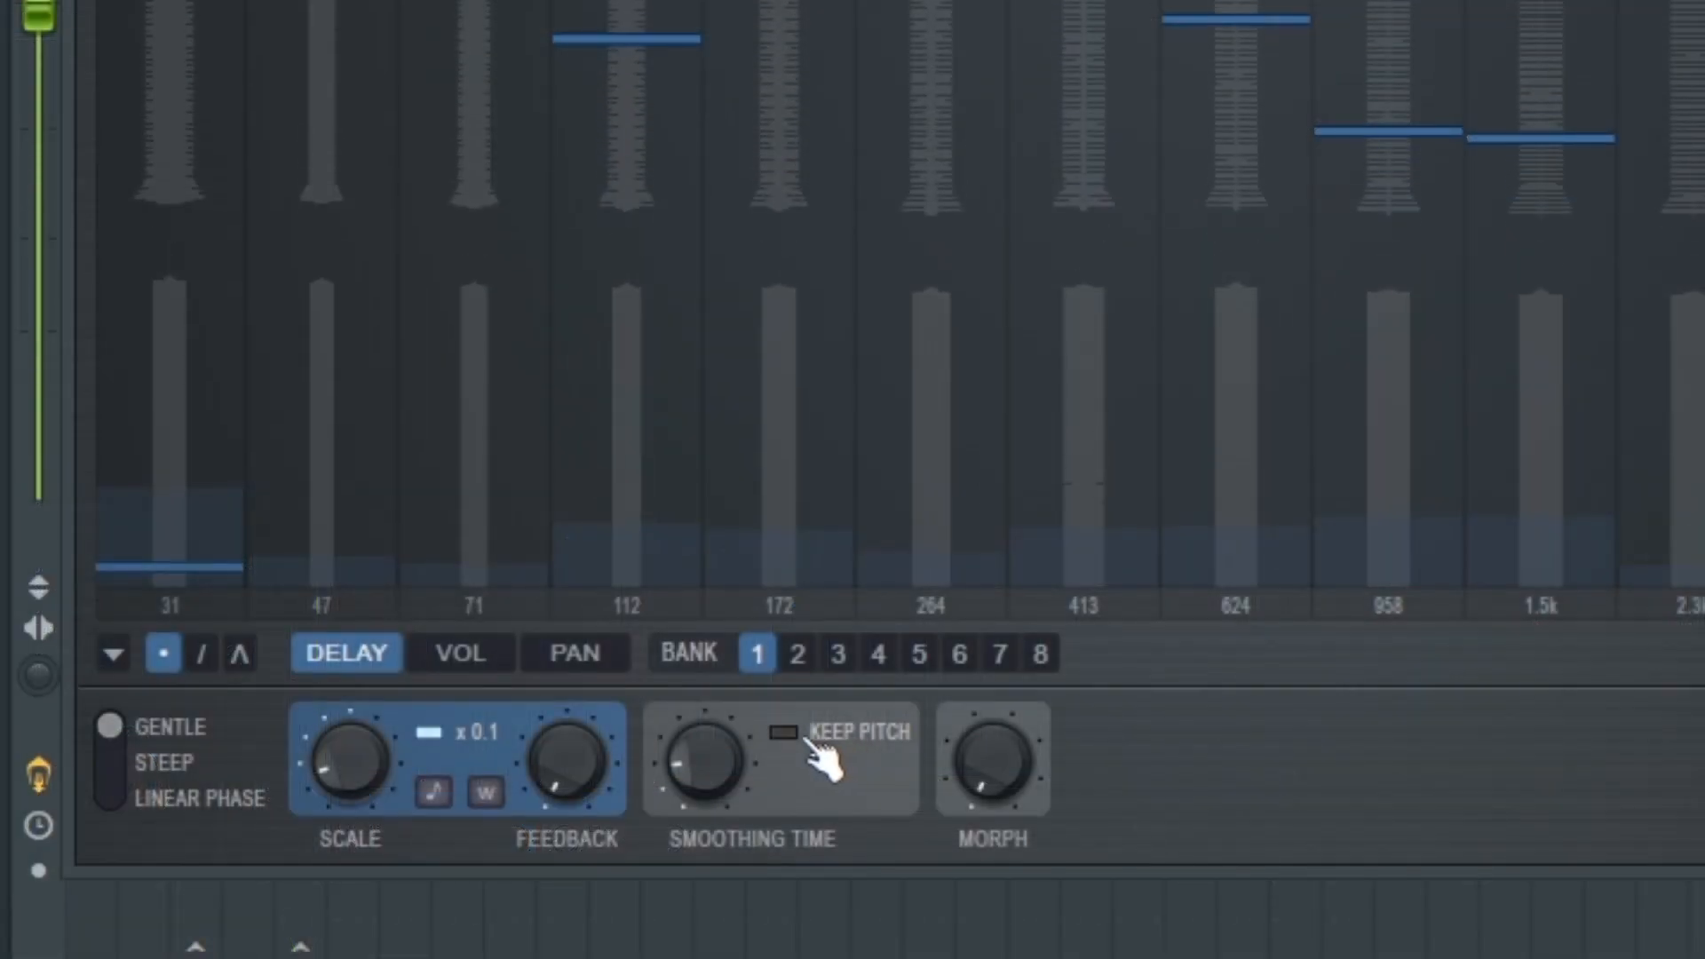
- Enable Keep Pitch, and vary the delays of bands 4 to 10 and the delay Scale while playing notes
click(609, 832)
mouse_move(563, 417)
mouse_down()
mouse_move(563, 449)
mouse_move(516, 332)
mouse_move(496, 552)
mouse_move(437, 613)
mouse_move(536, 580)
mouse_up()
click(759, 367)
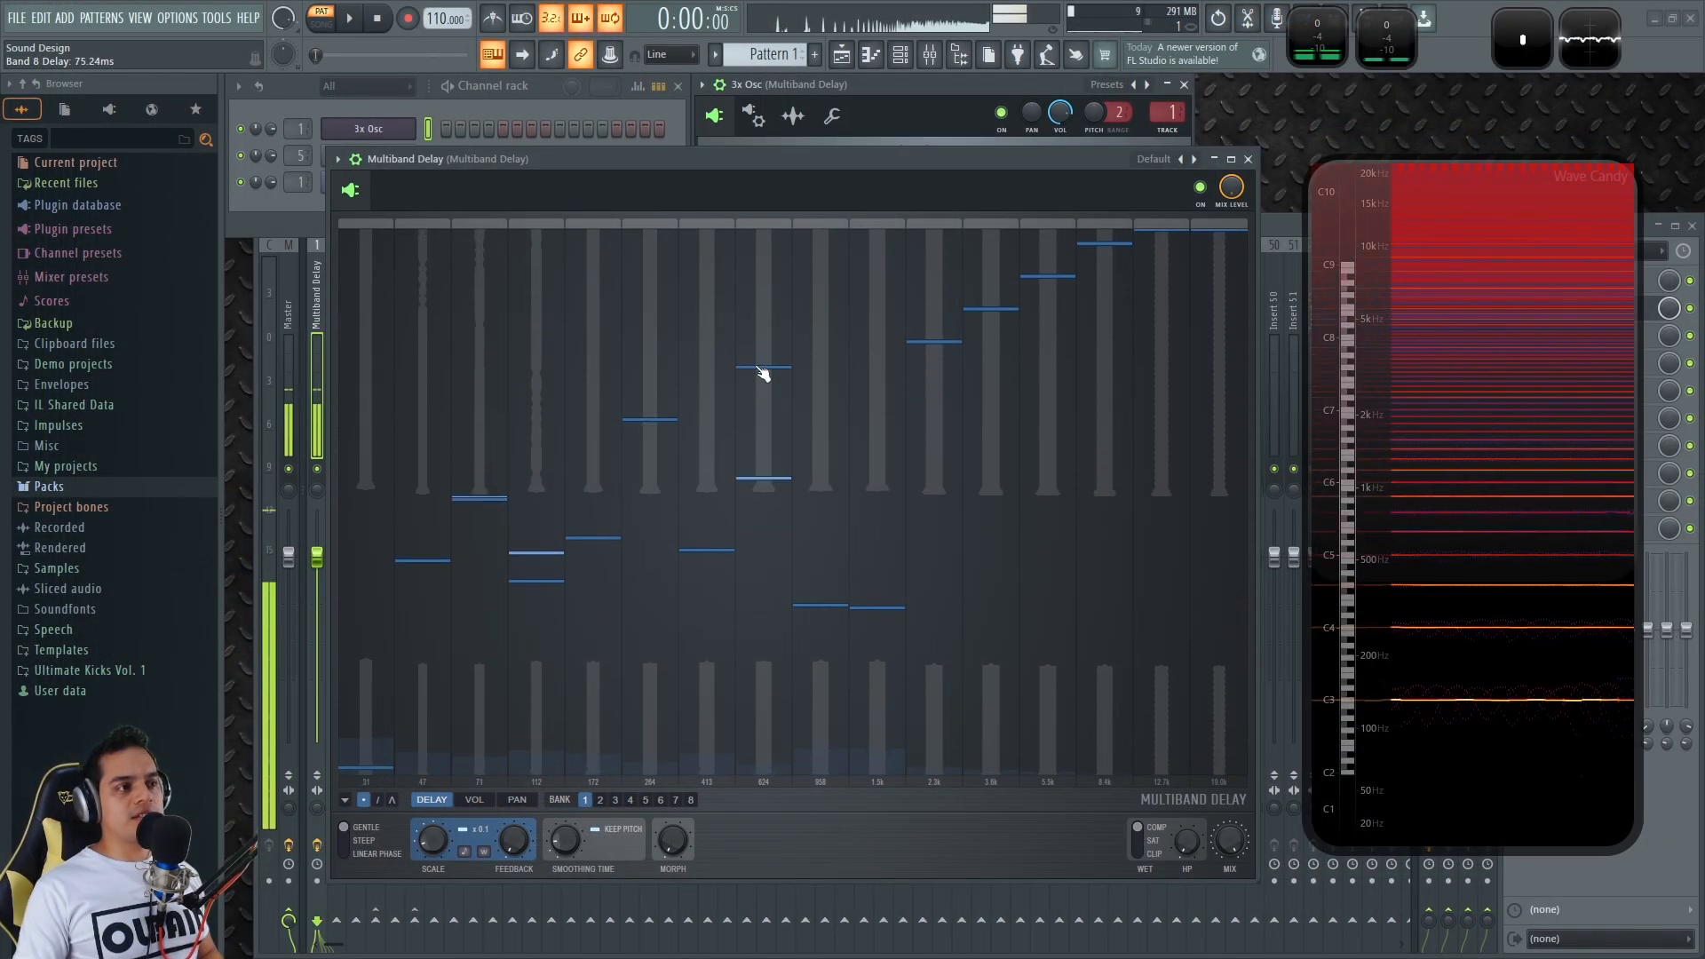
drag(762, 373, 536, 739)
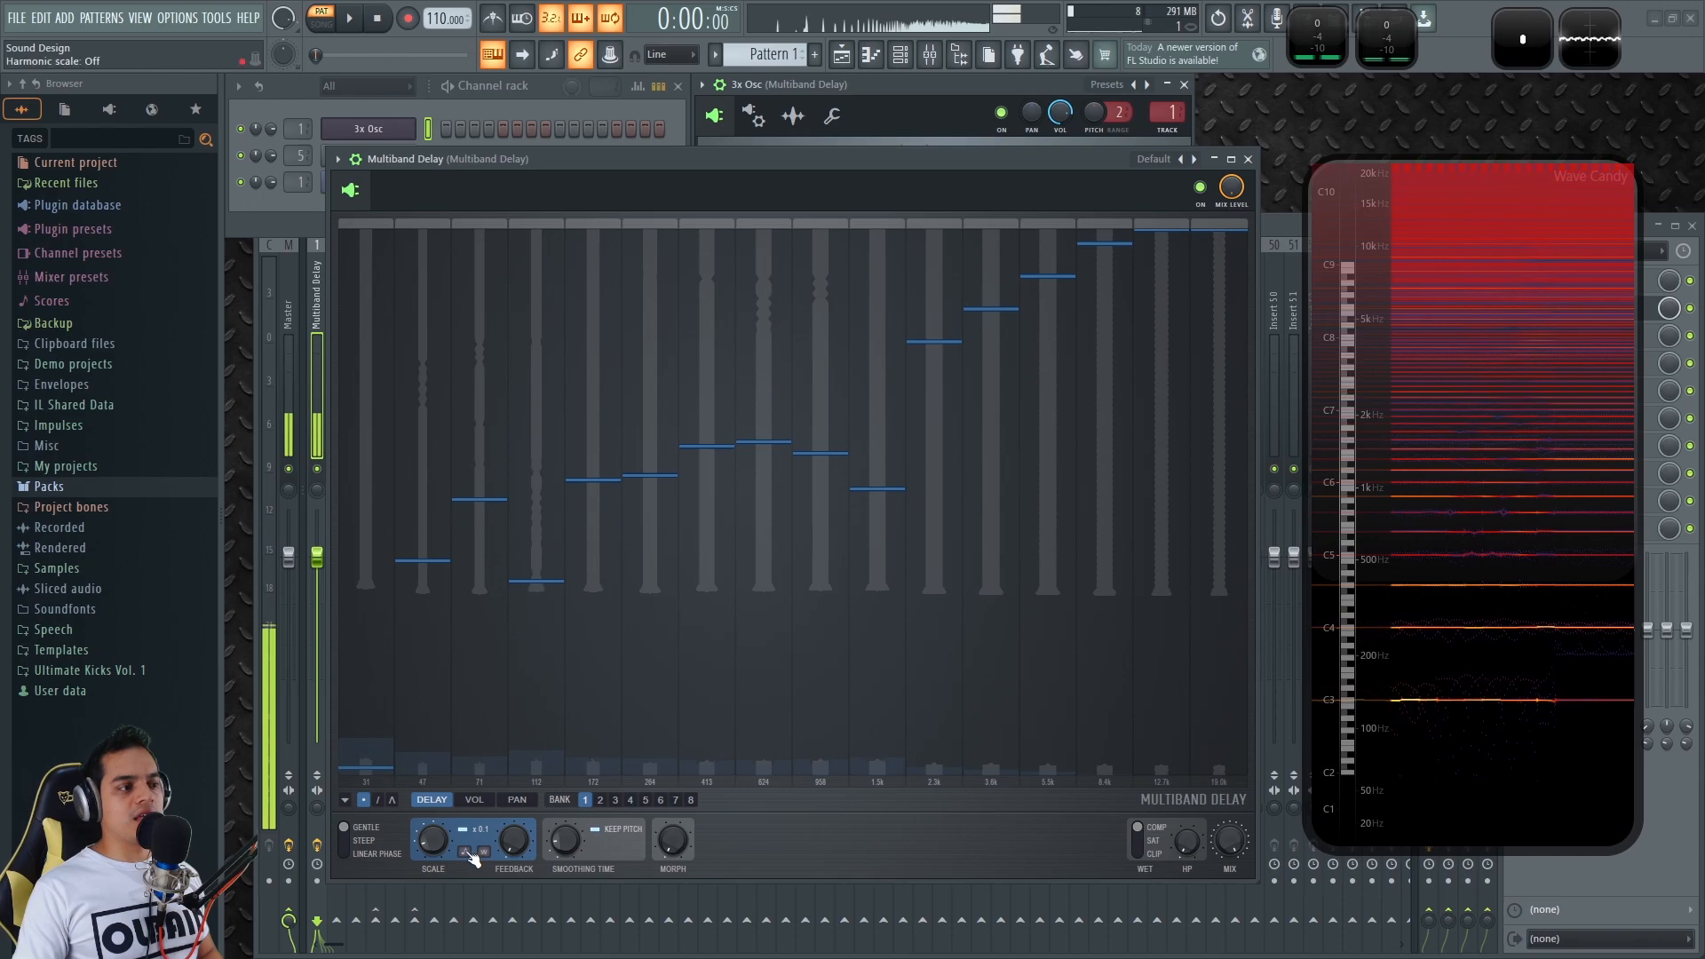
drag(433, 840, 432, 724)
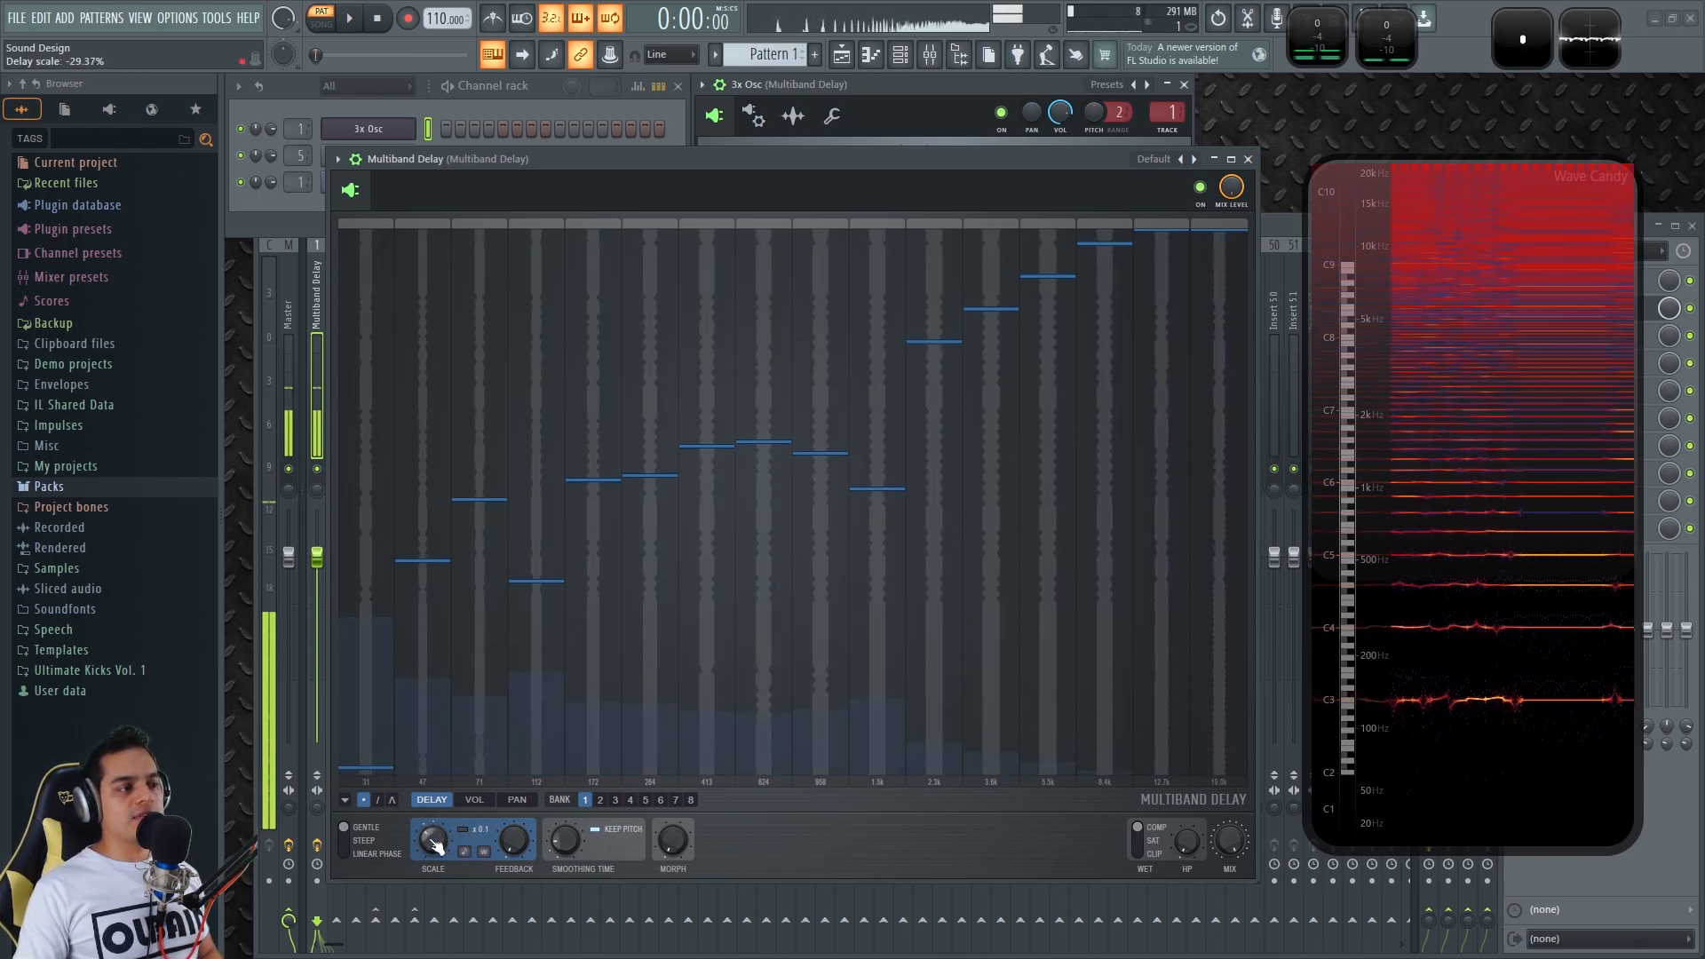
mouse_move(432, 840)
mouse_down()
mouse_move(432, 742)
mouse_move(432, 874)
mouse_move(433, 832)
mouse_up()
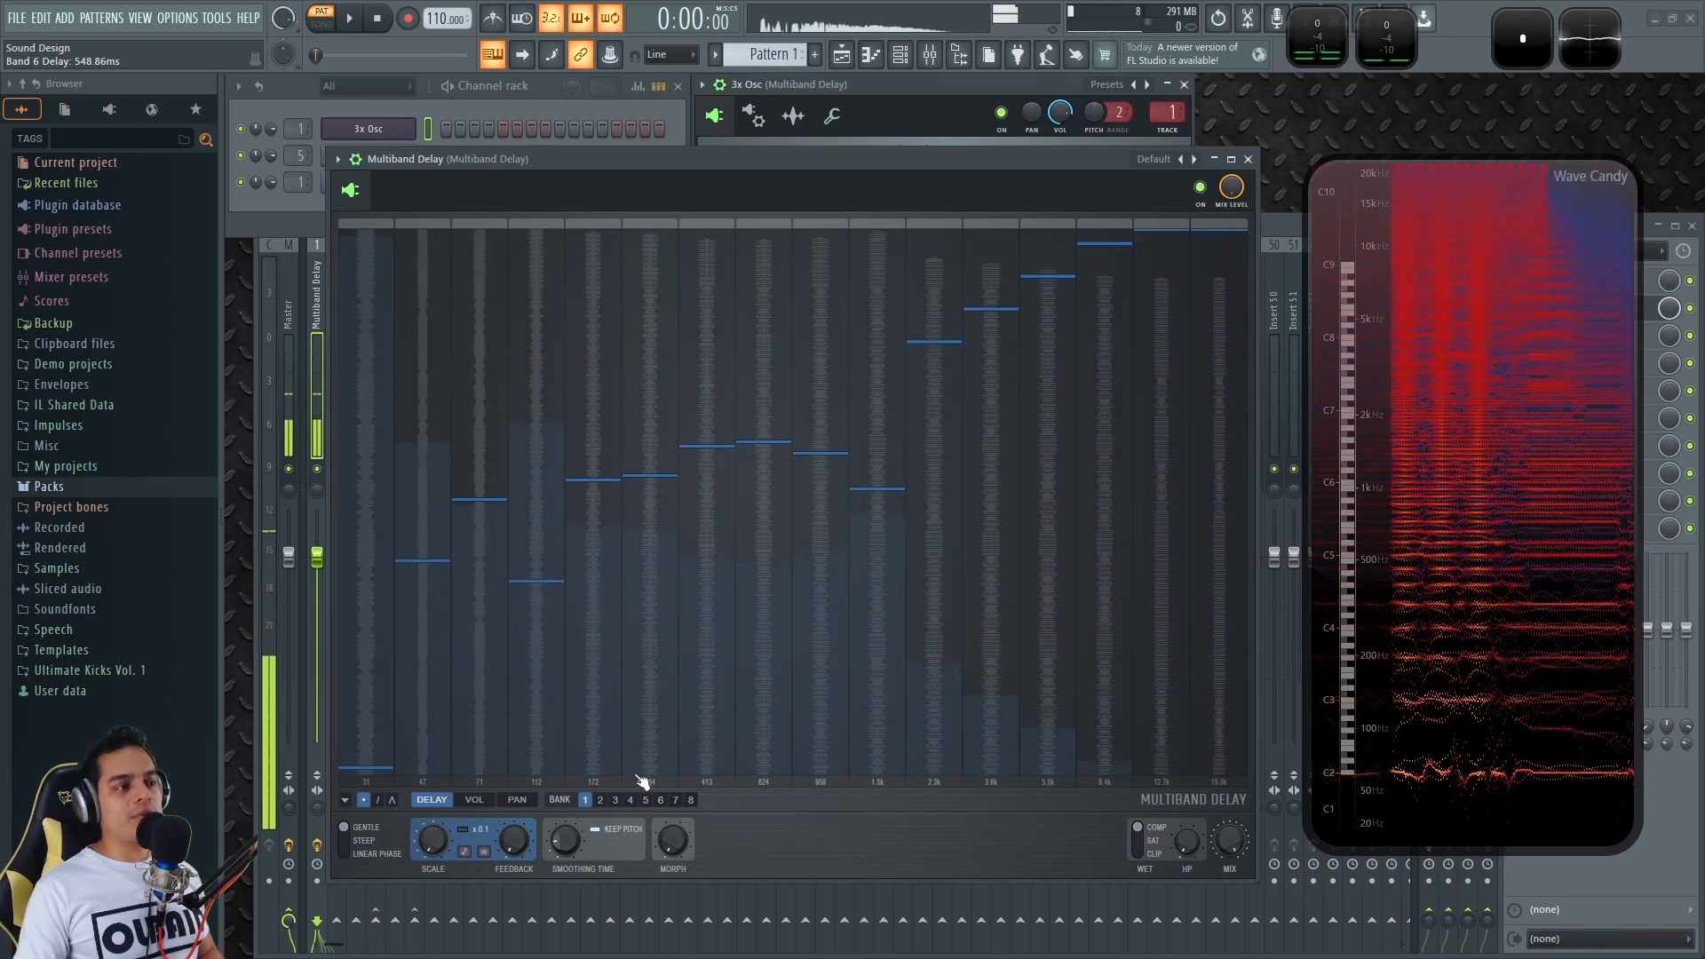
- Apply the curve options to bank 8 for a delay curve peaking at band 9, and return to bank 1
click(691, 801)
click(345, 800)
click(409, 817)
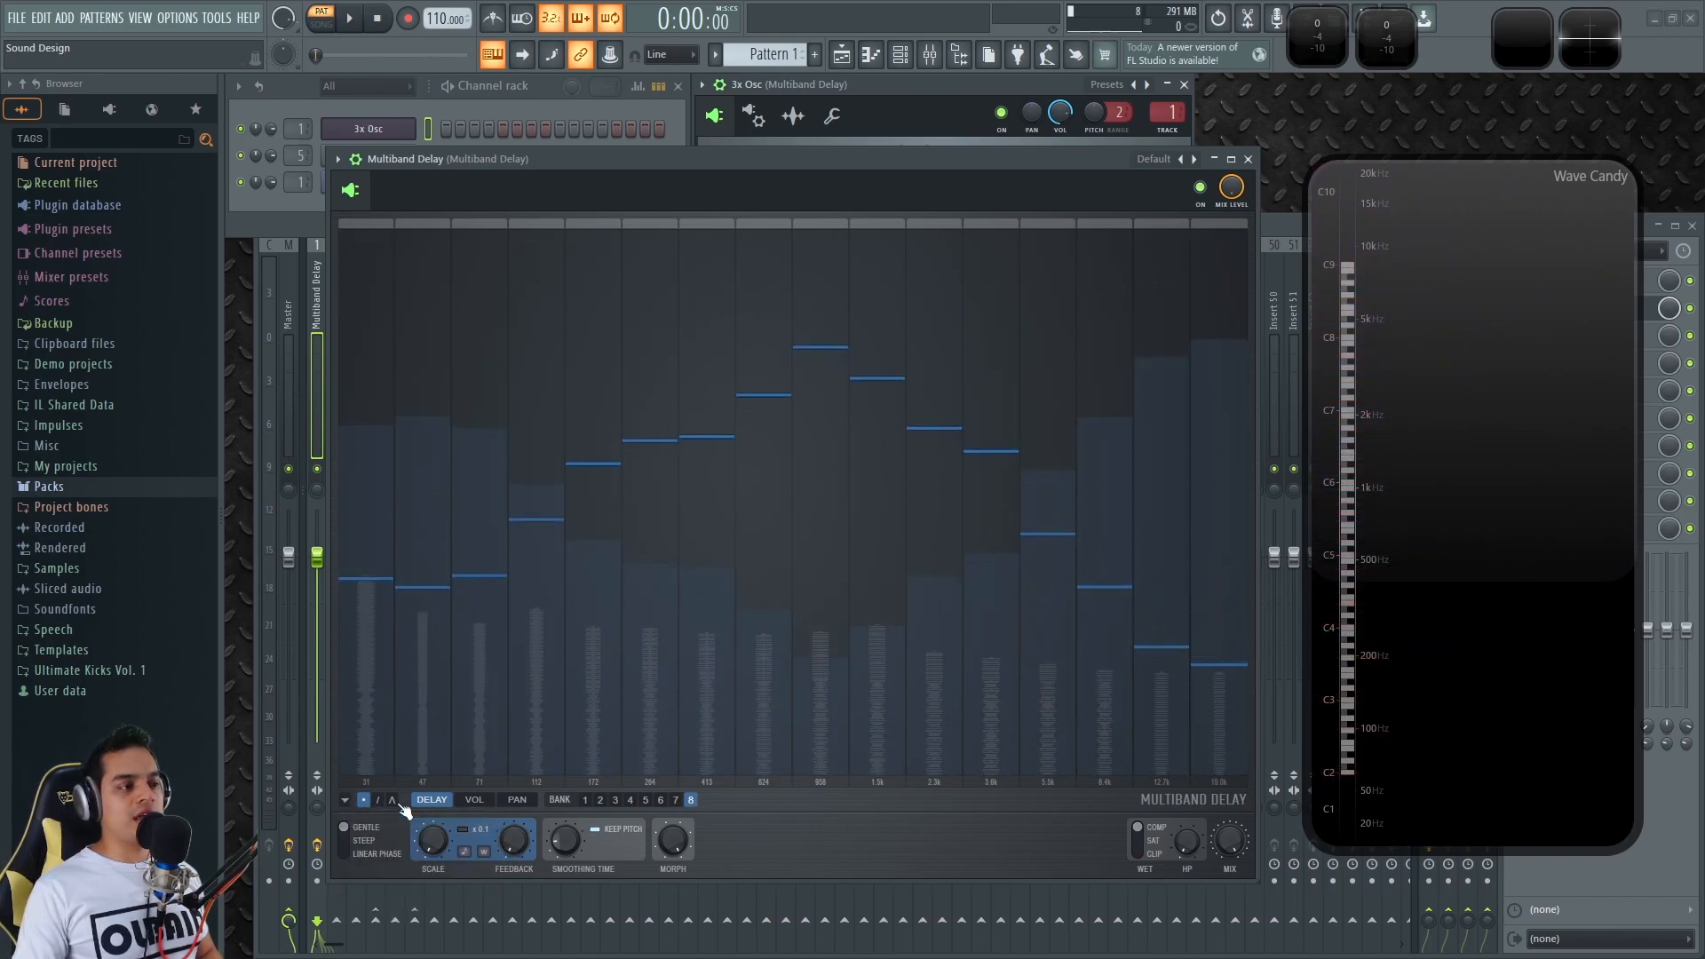
click(344, 800)
click(403, 850)
click(585, 800)
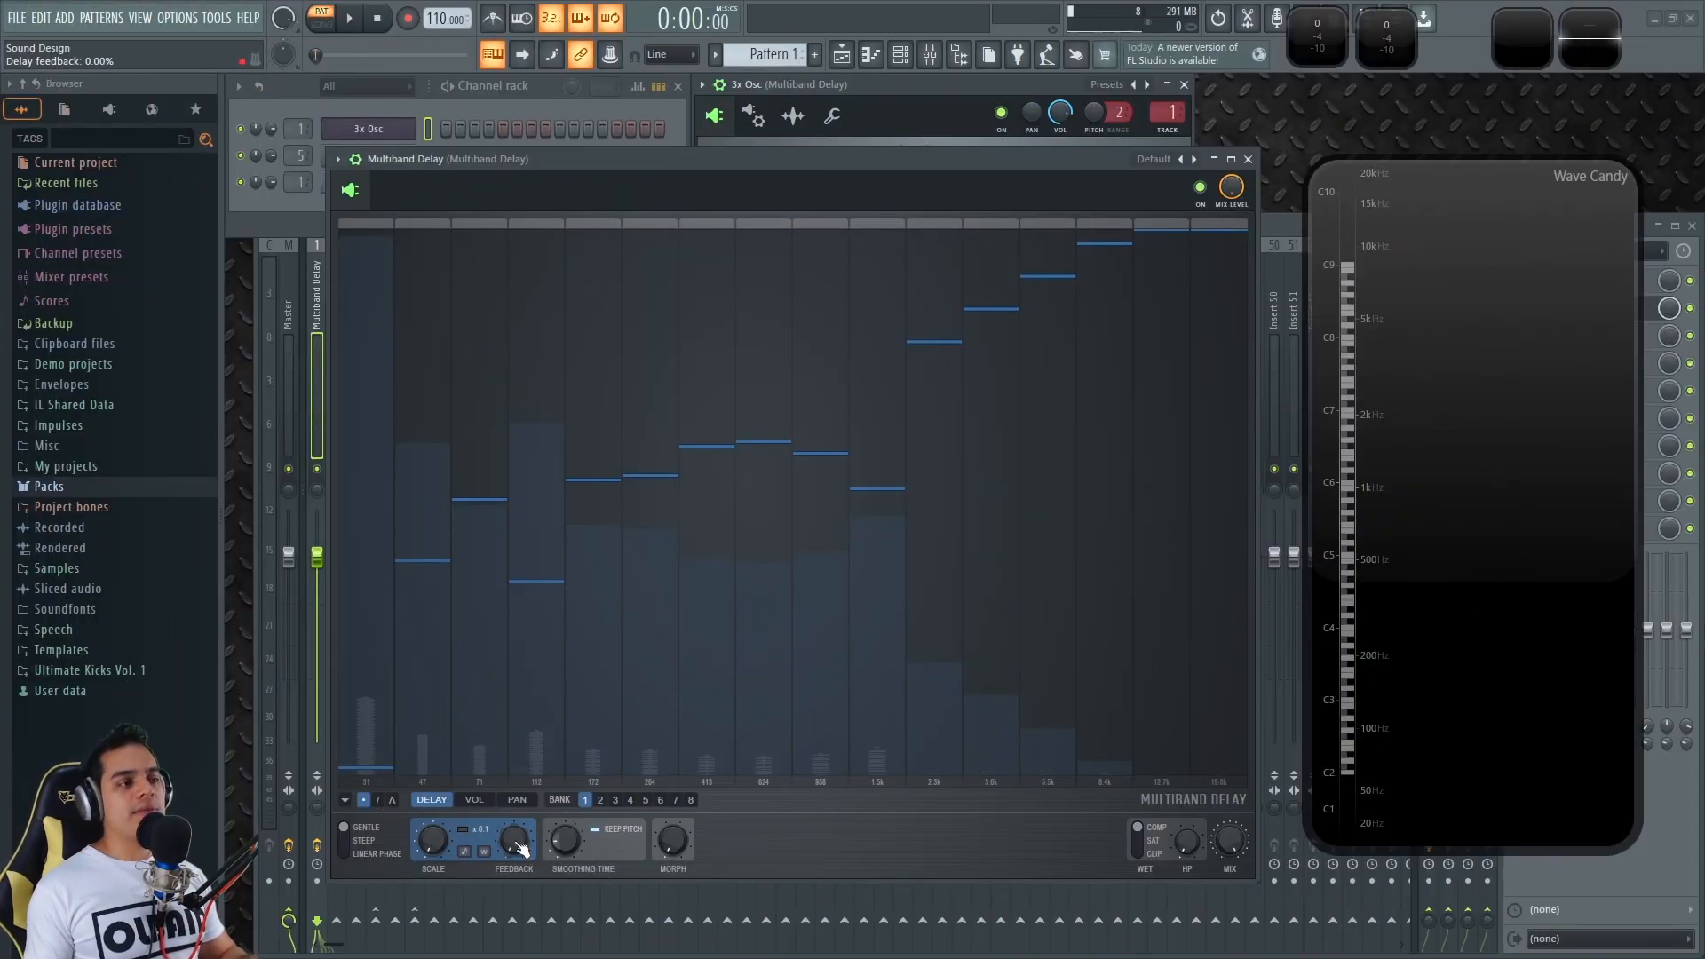
- Try higher delay feedback while playing notes, and return the feedback to 0%
key(z)
drag(522, 848, 523, 843)
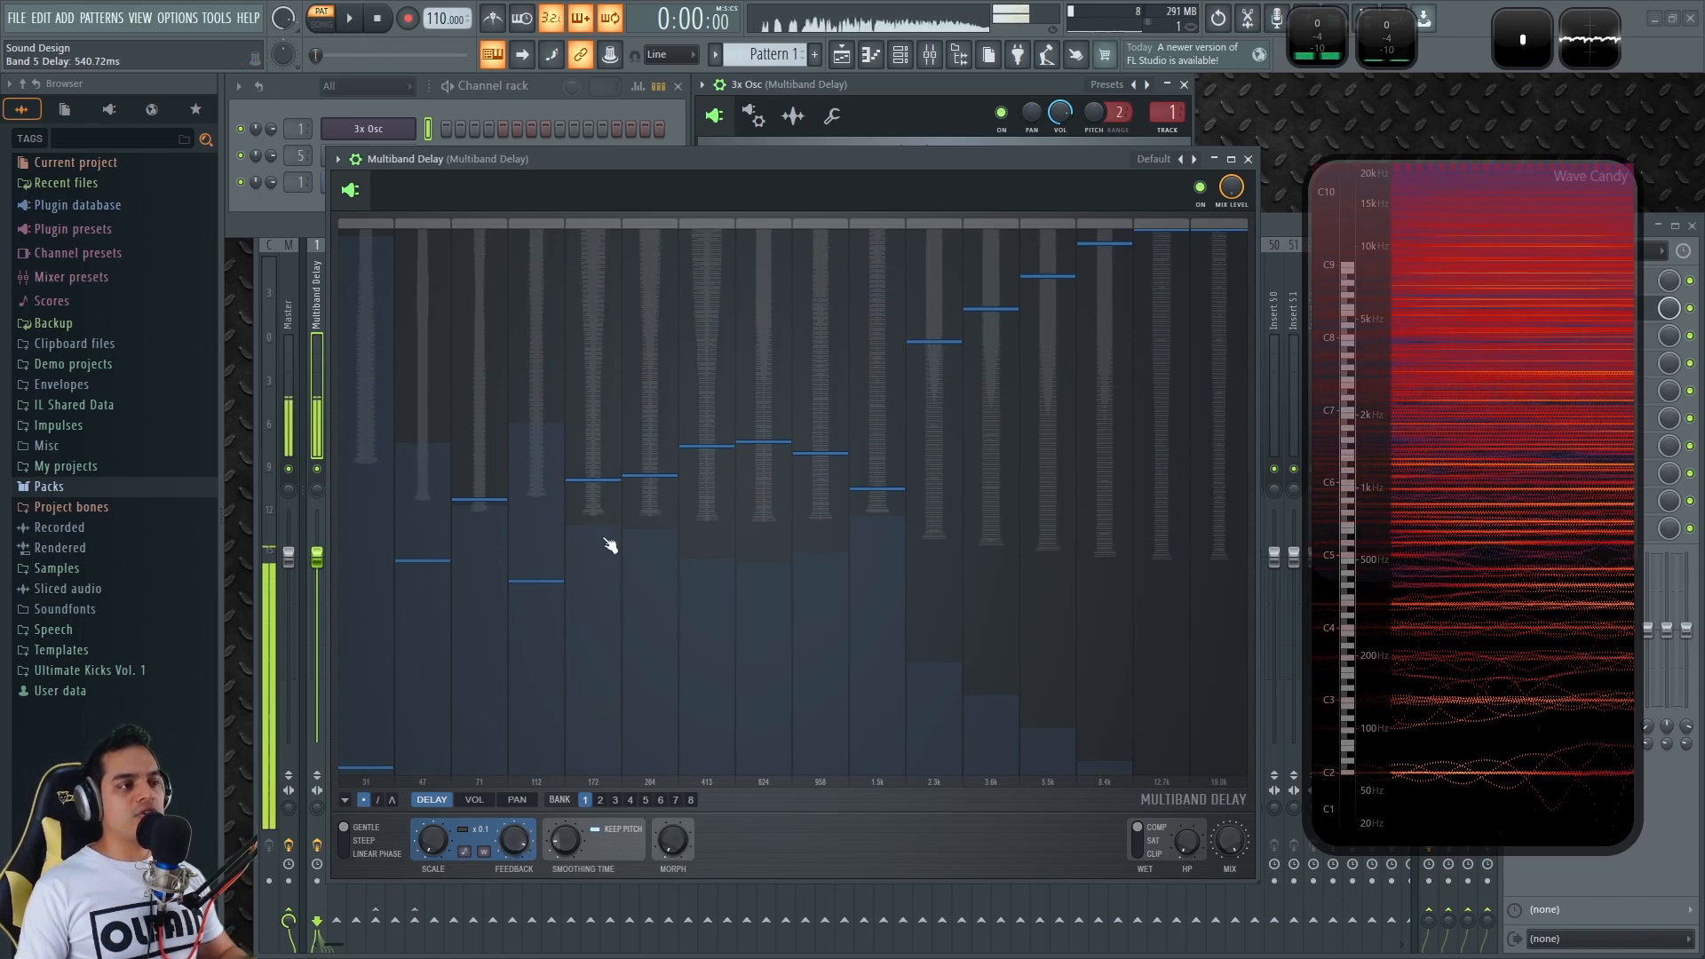
key(z)
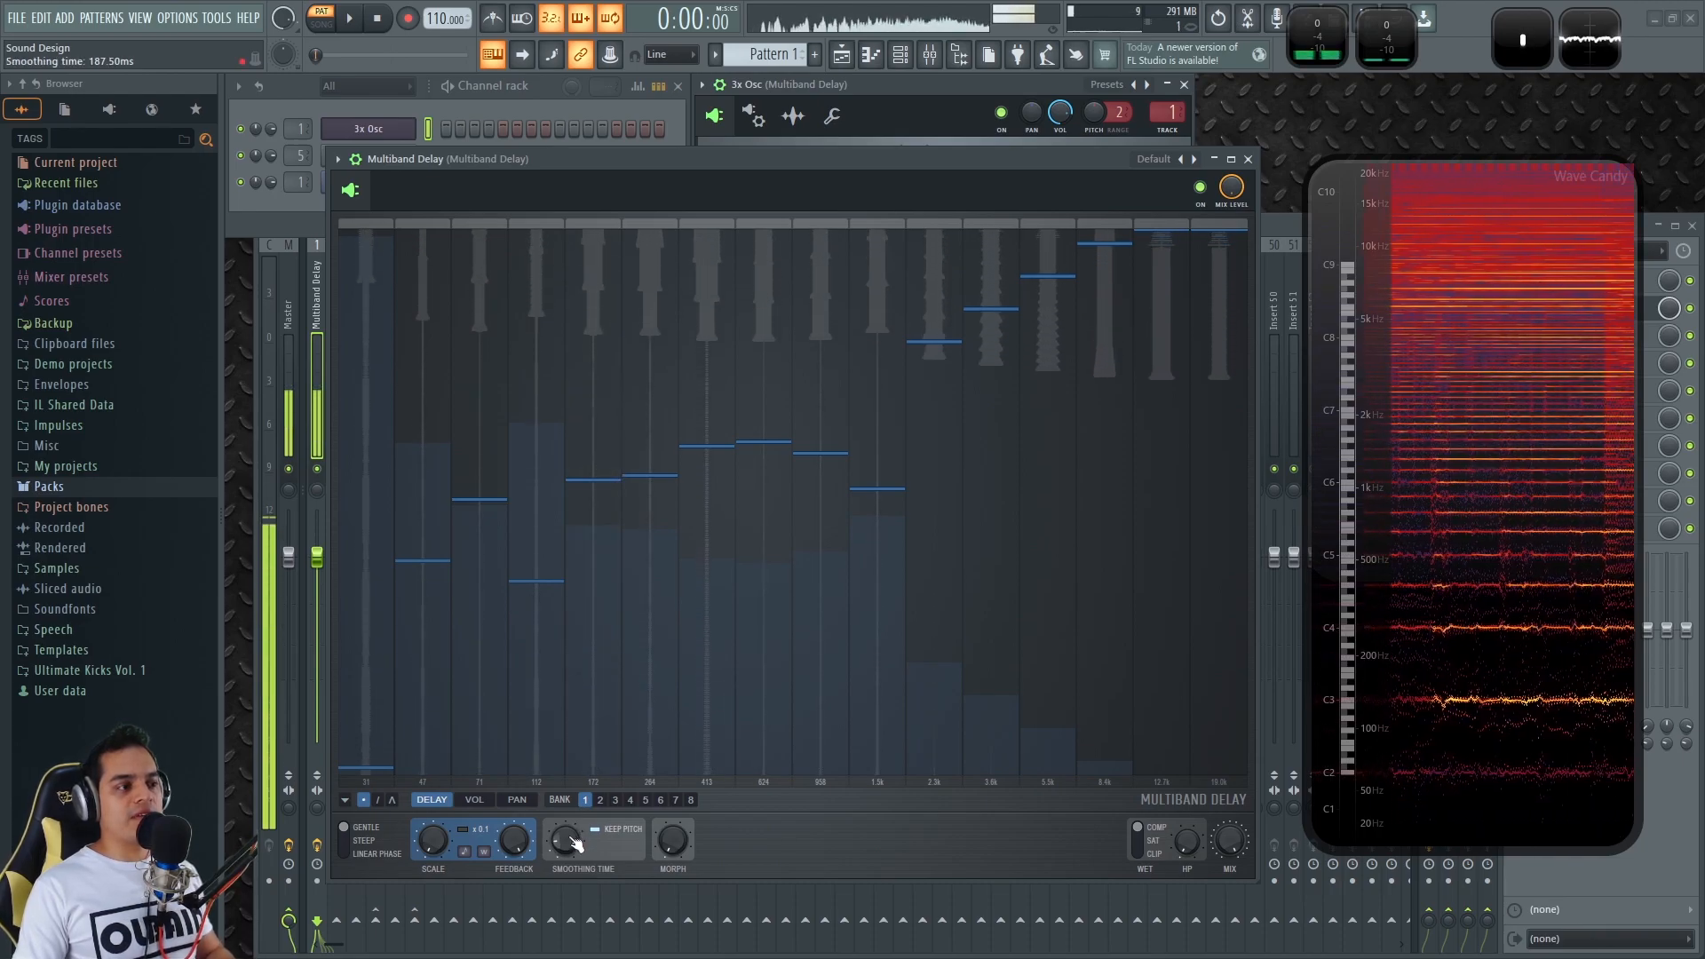
drag(514, 839, 514, 919)
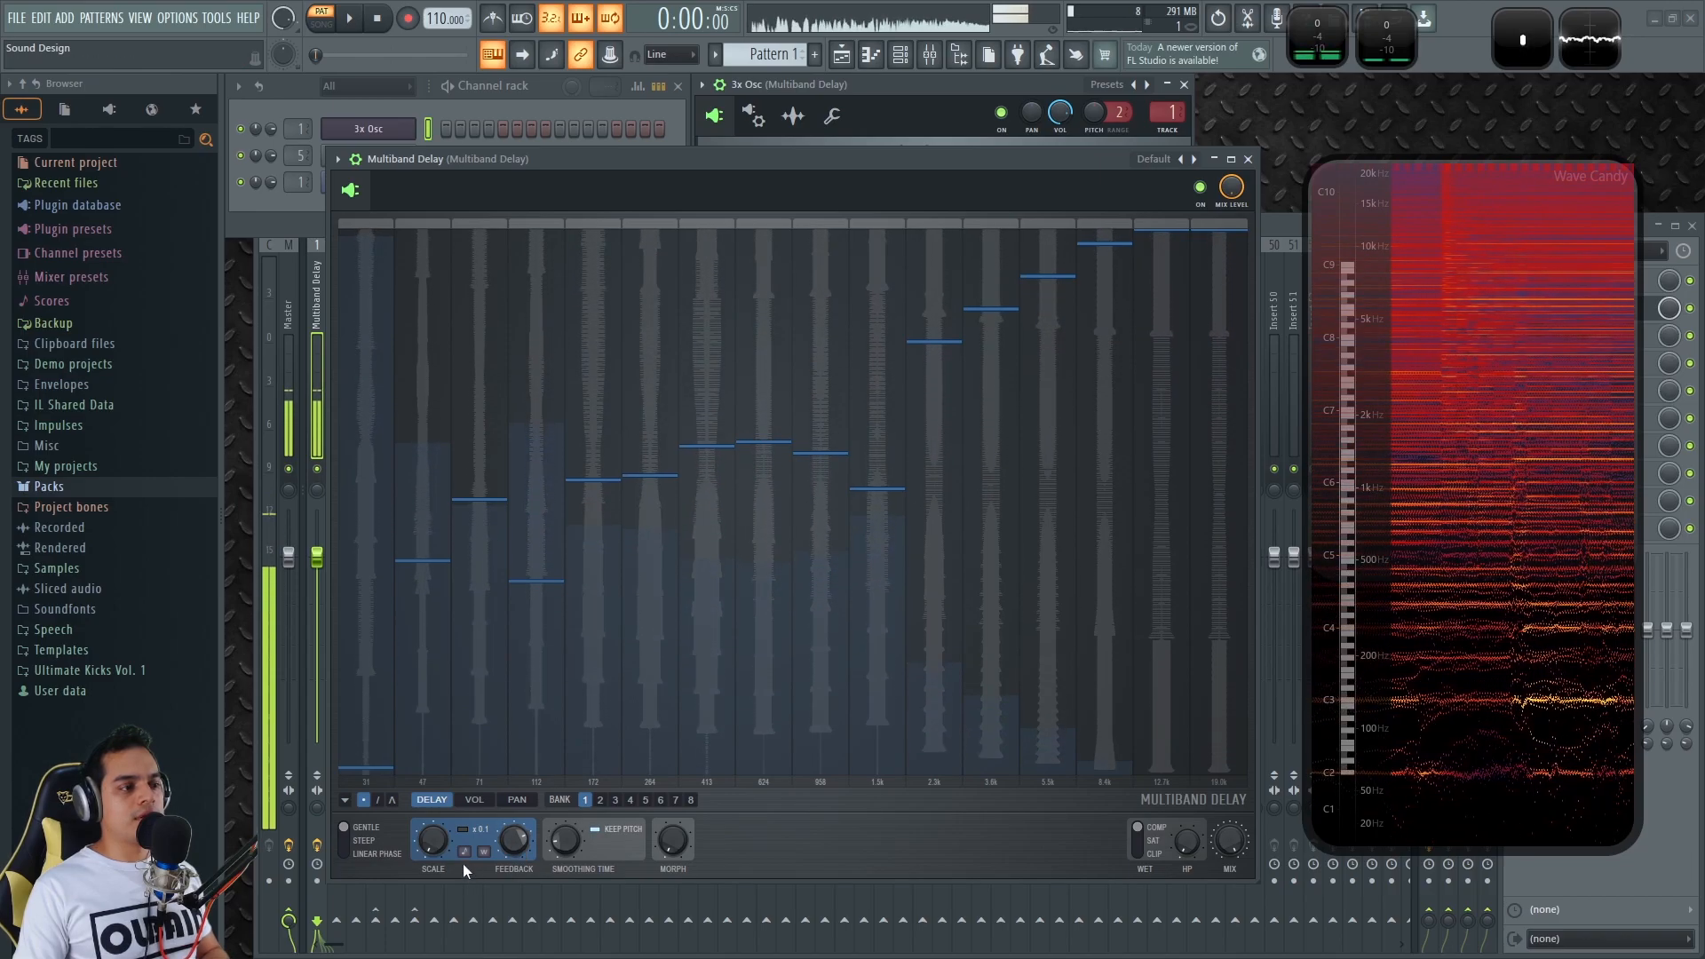
drag(433, 840, 433, 758)
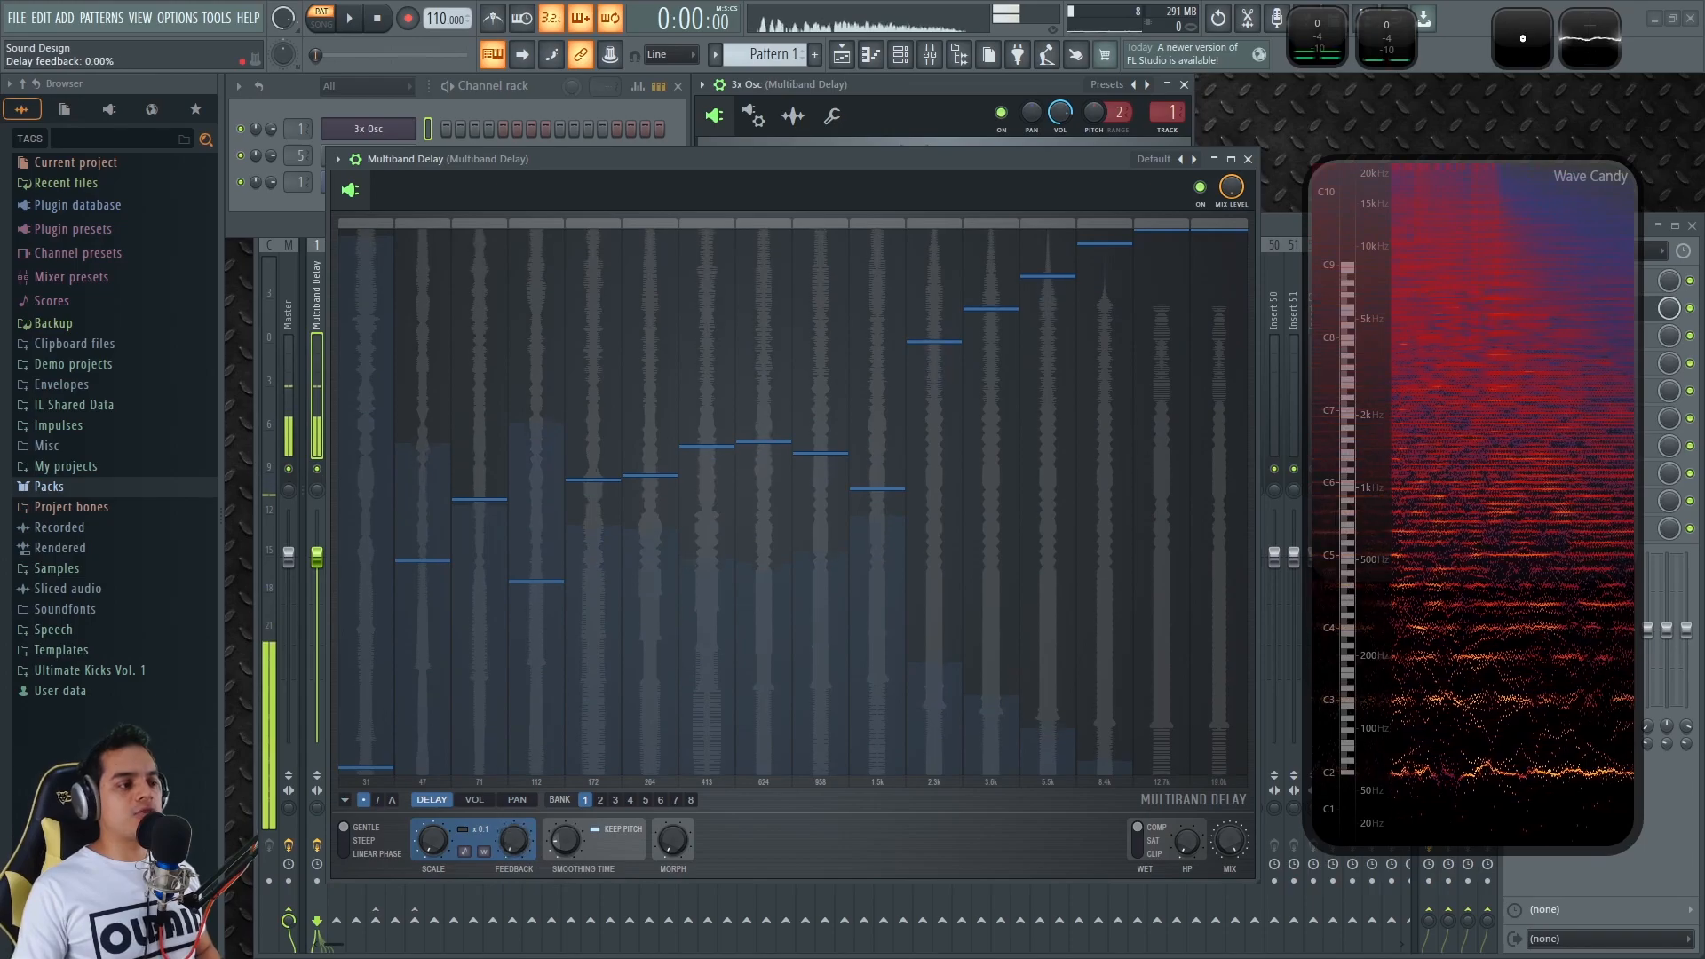
- Turn on Harmonic scale, set the delay Scale to 0 semitones, and play test notes
click(464, 852)
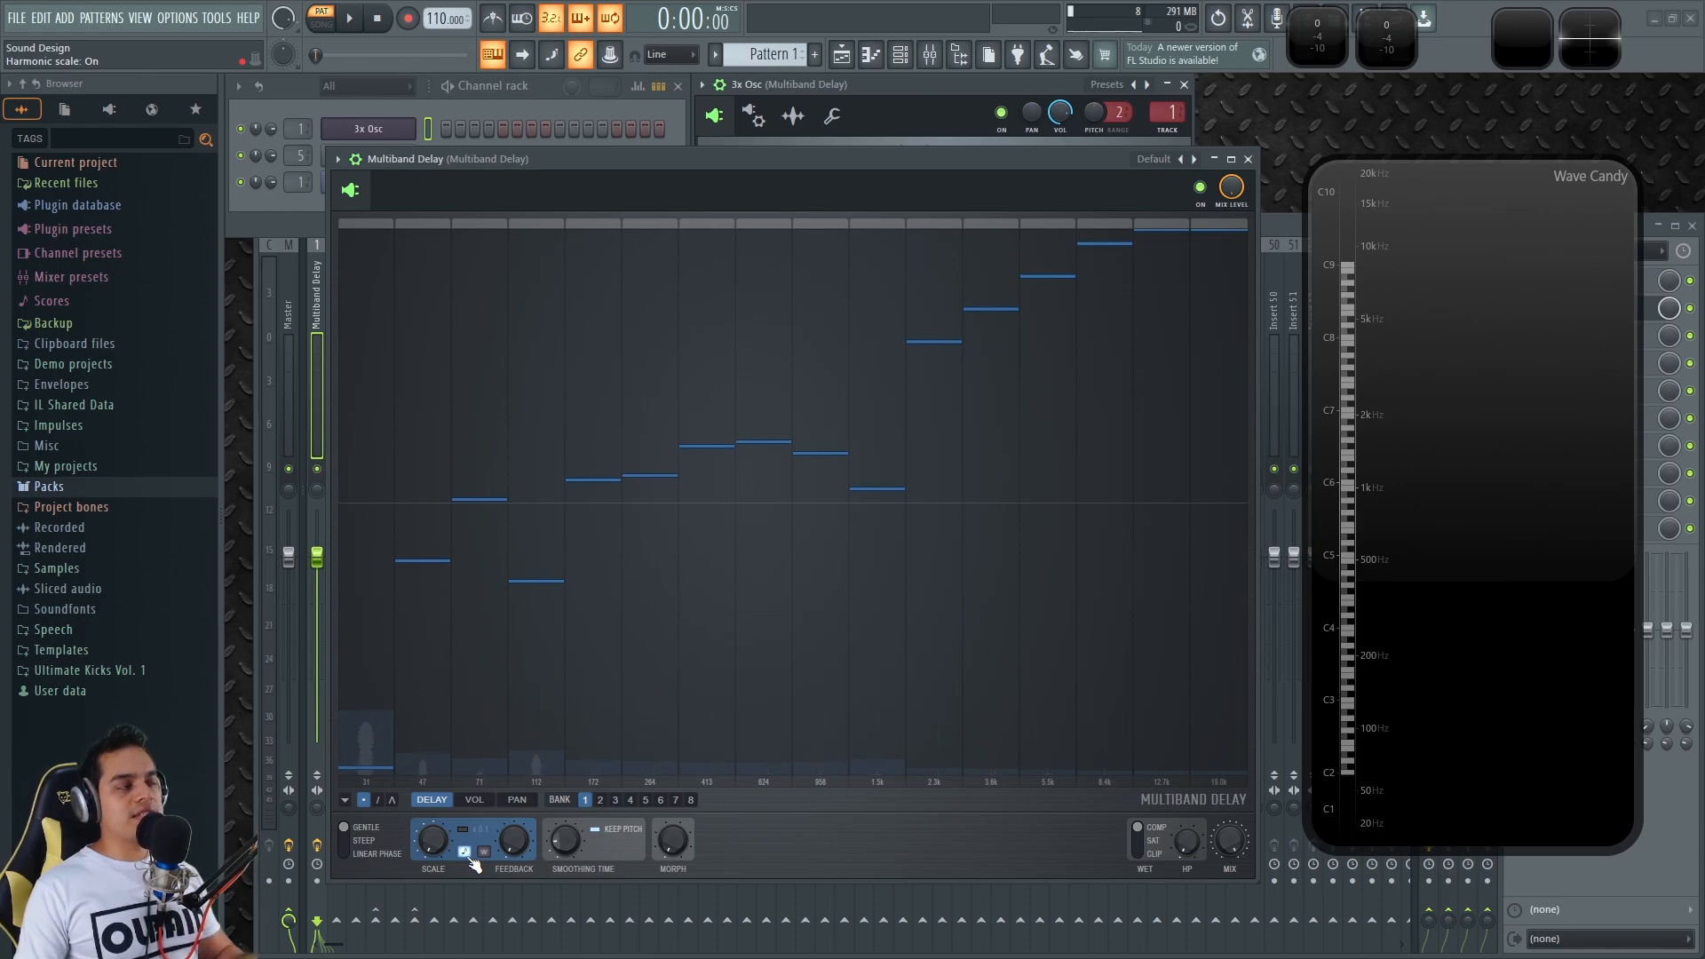
key(z)
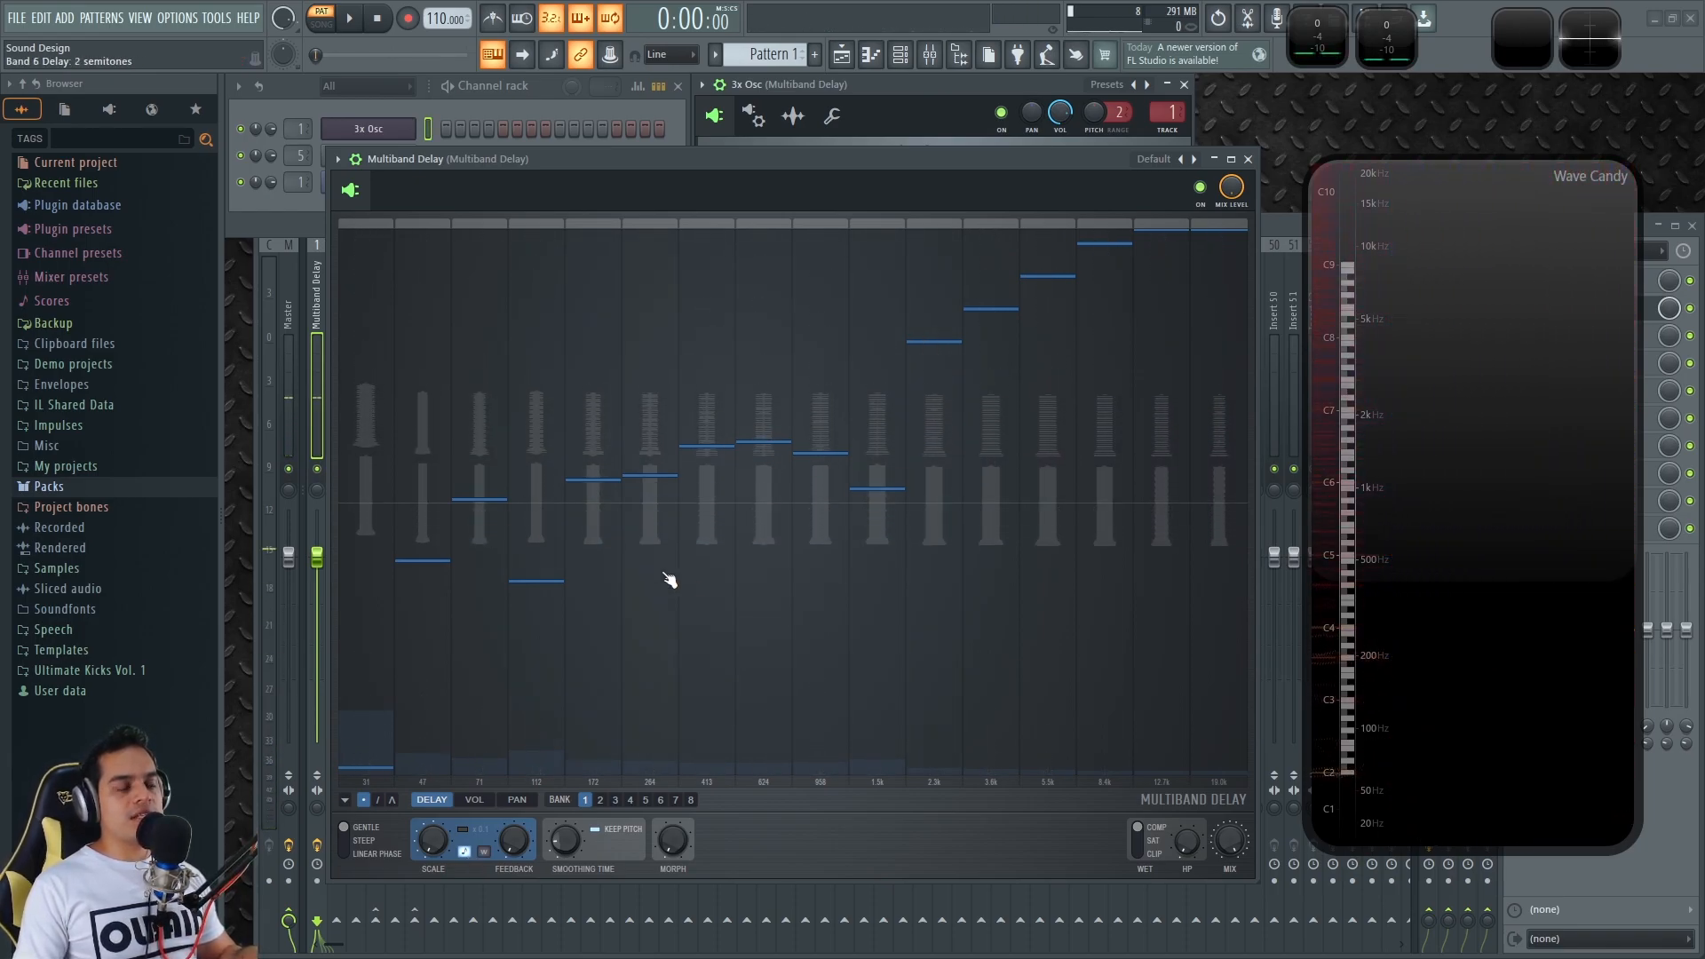
key(z)
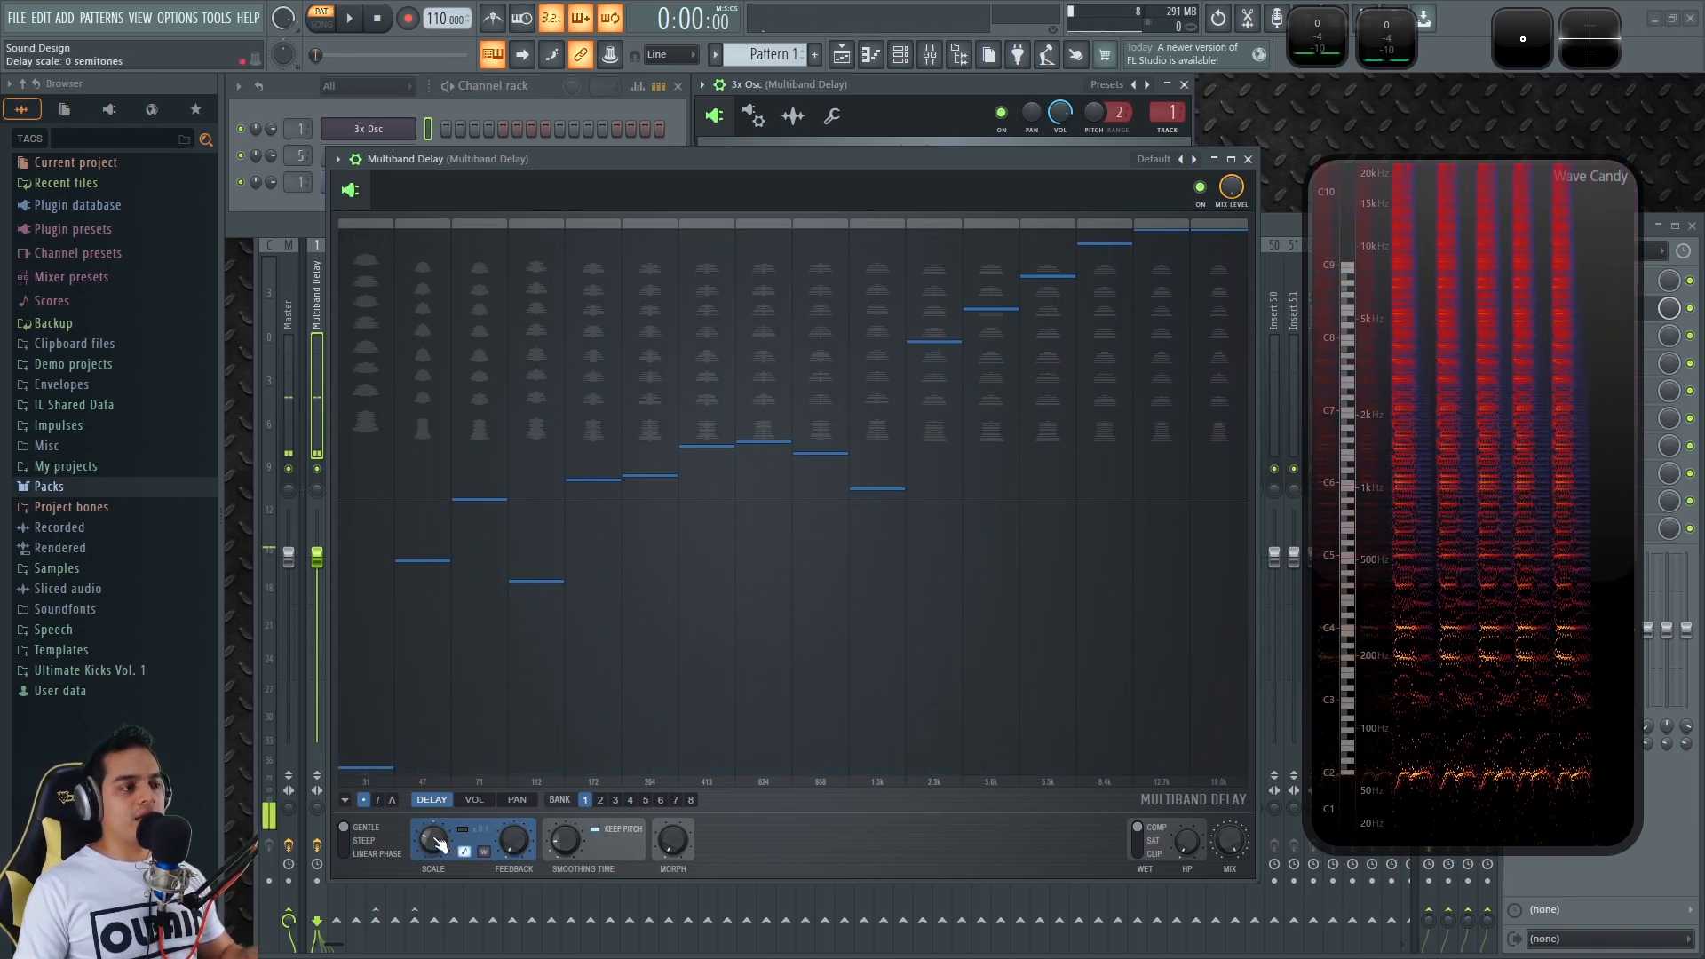
key(z)
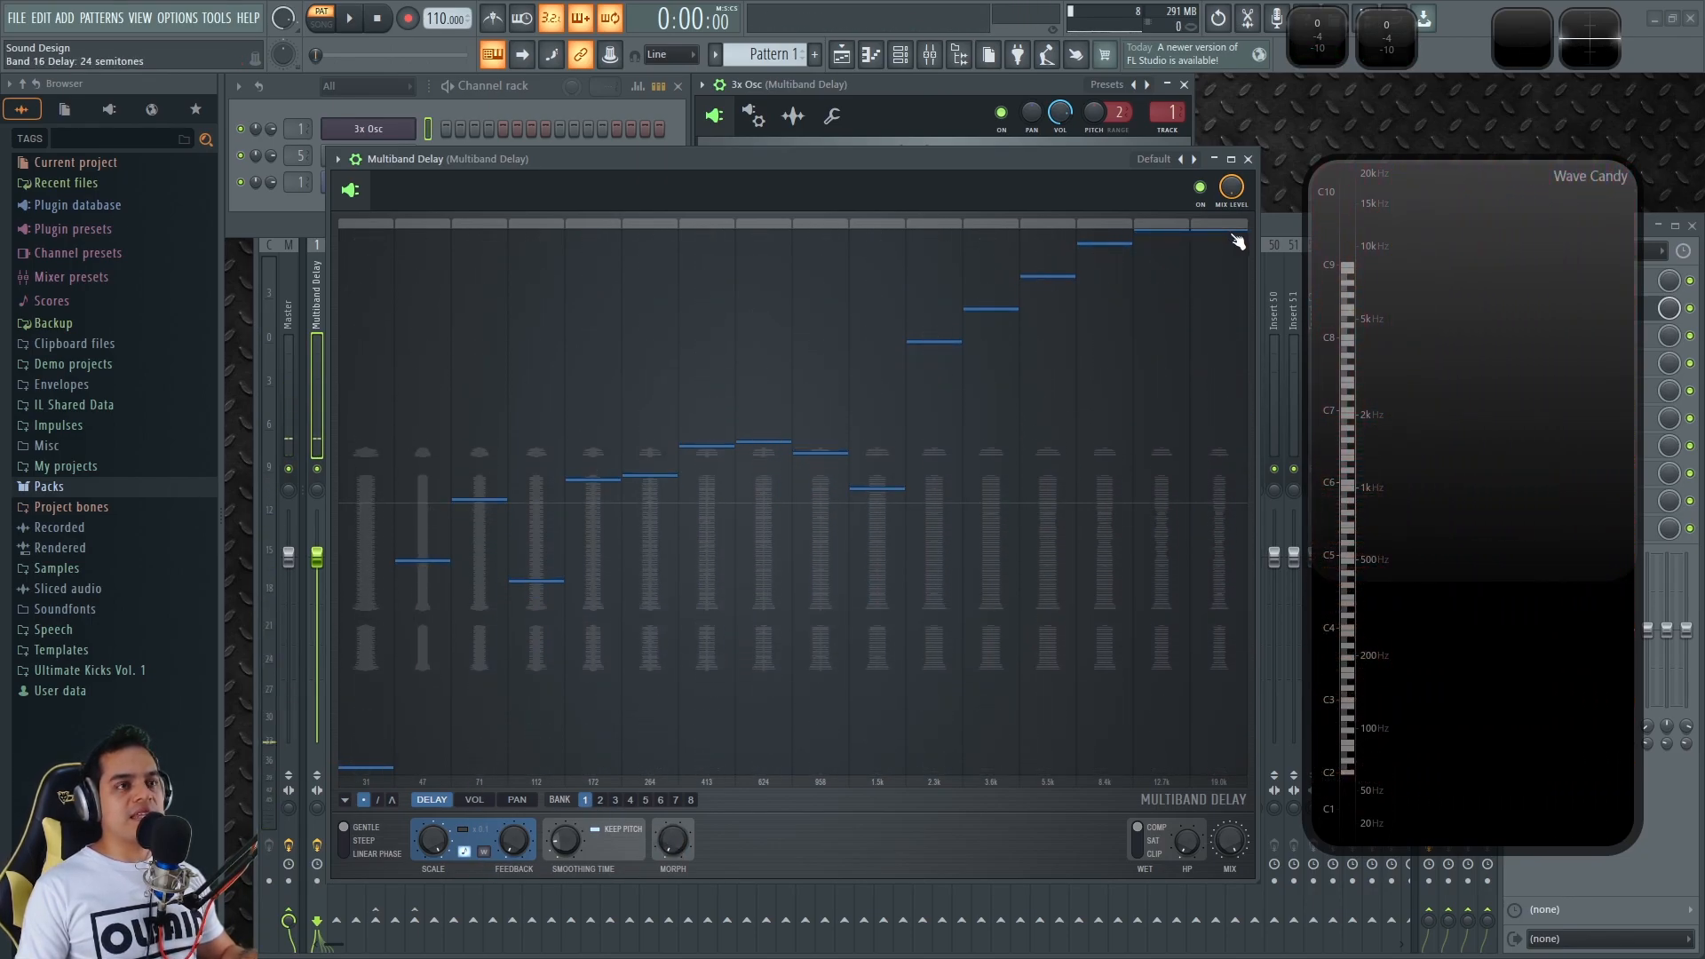
key(z)
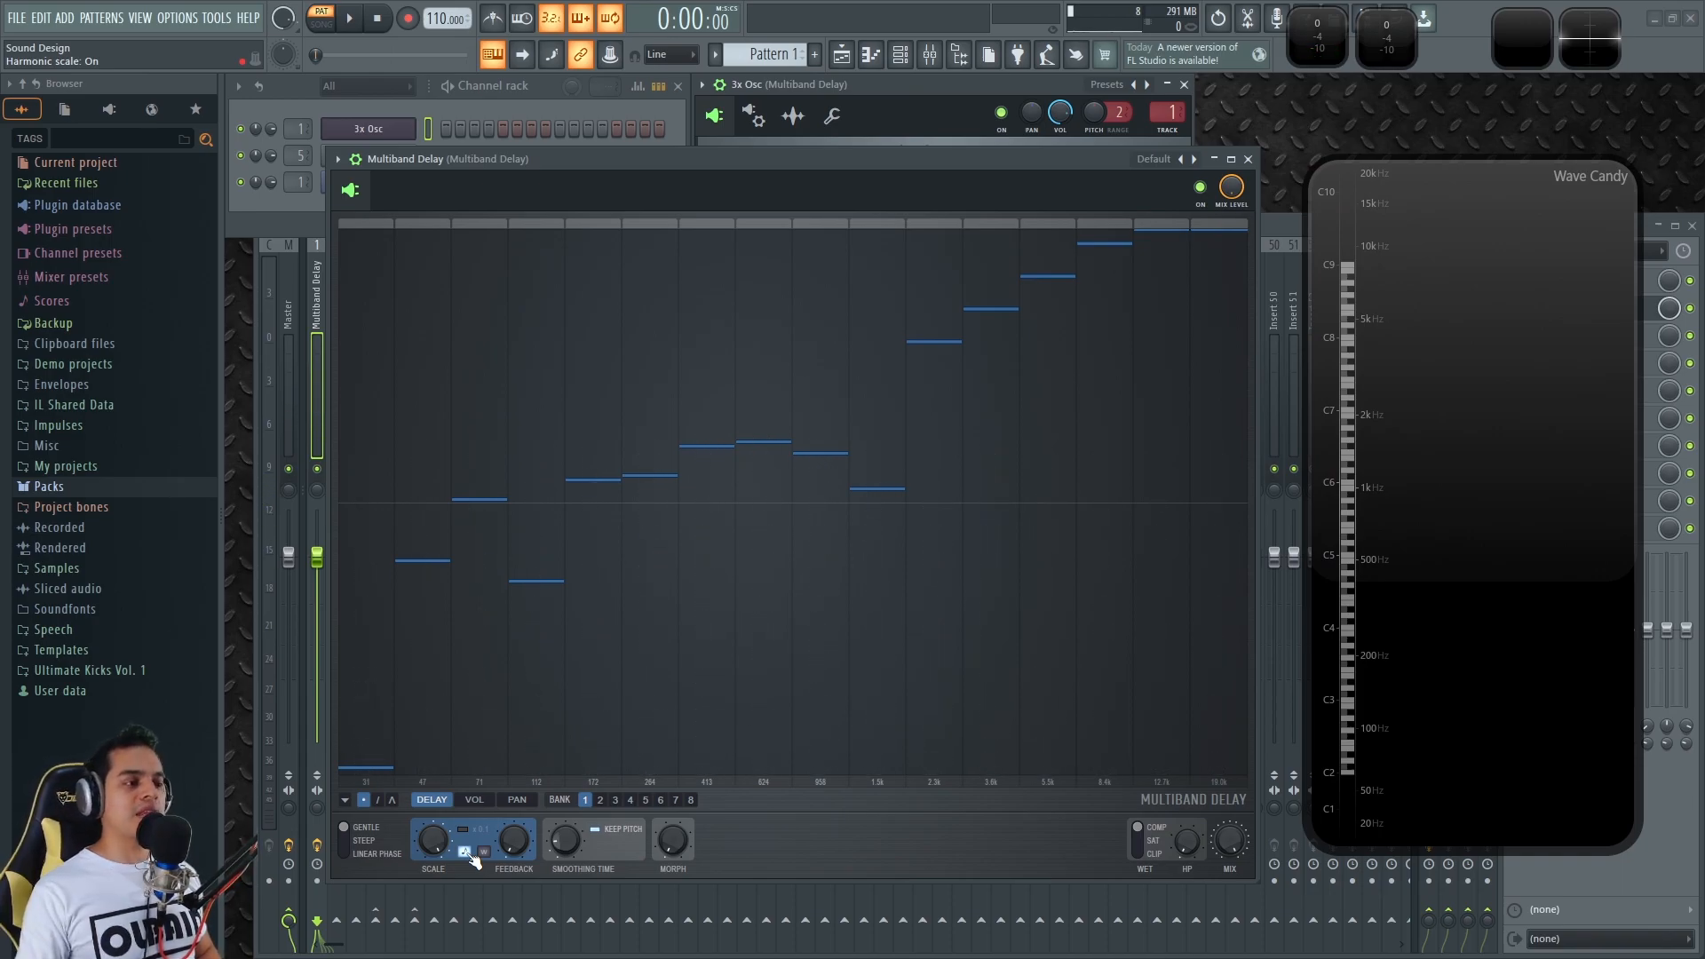
- Raise the delay feedback with Harmonic scale on, and play notes to hear it
key(z)
drag(514, 840, 514, 782)
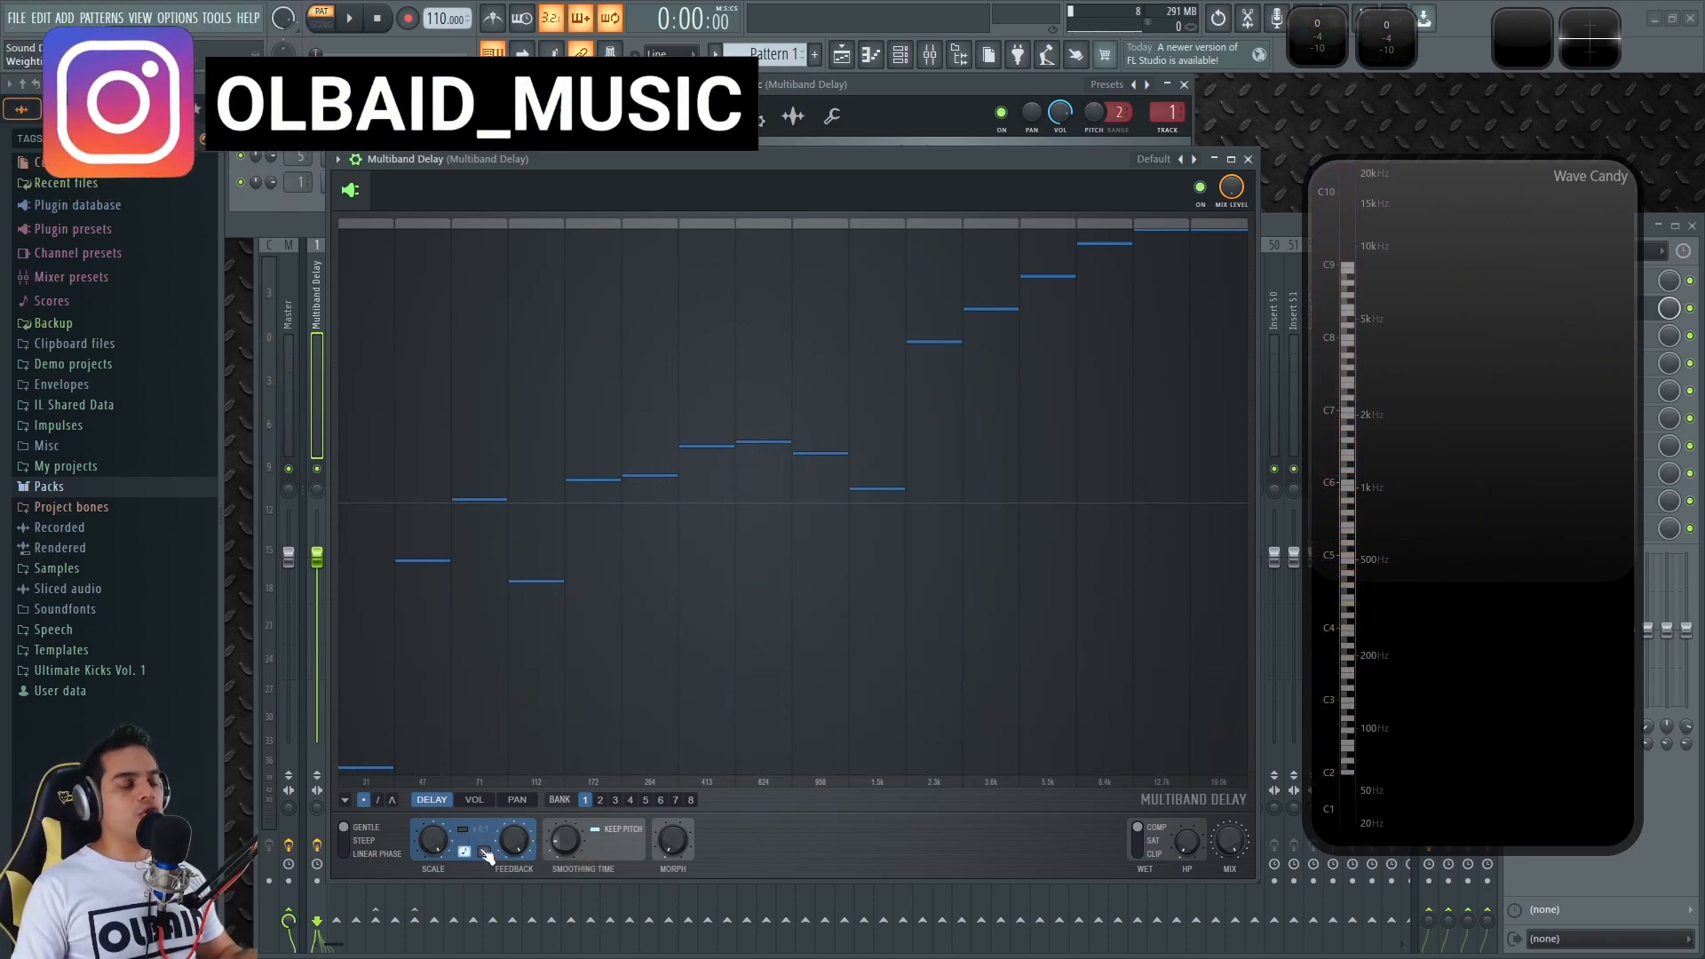
key(z)
- Uncover the channel rack, play the DL Breaker loop, and route it to the Multiband Delay mixer track
click(544, 87)
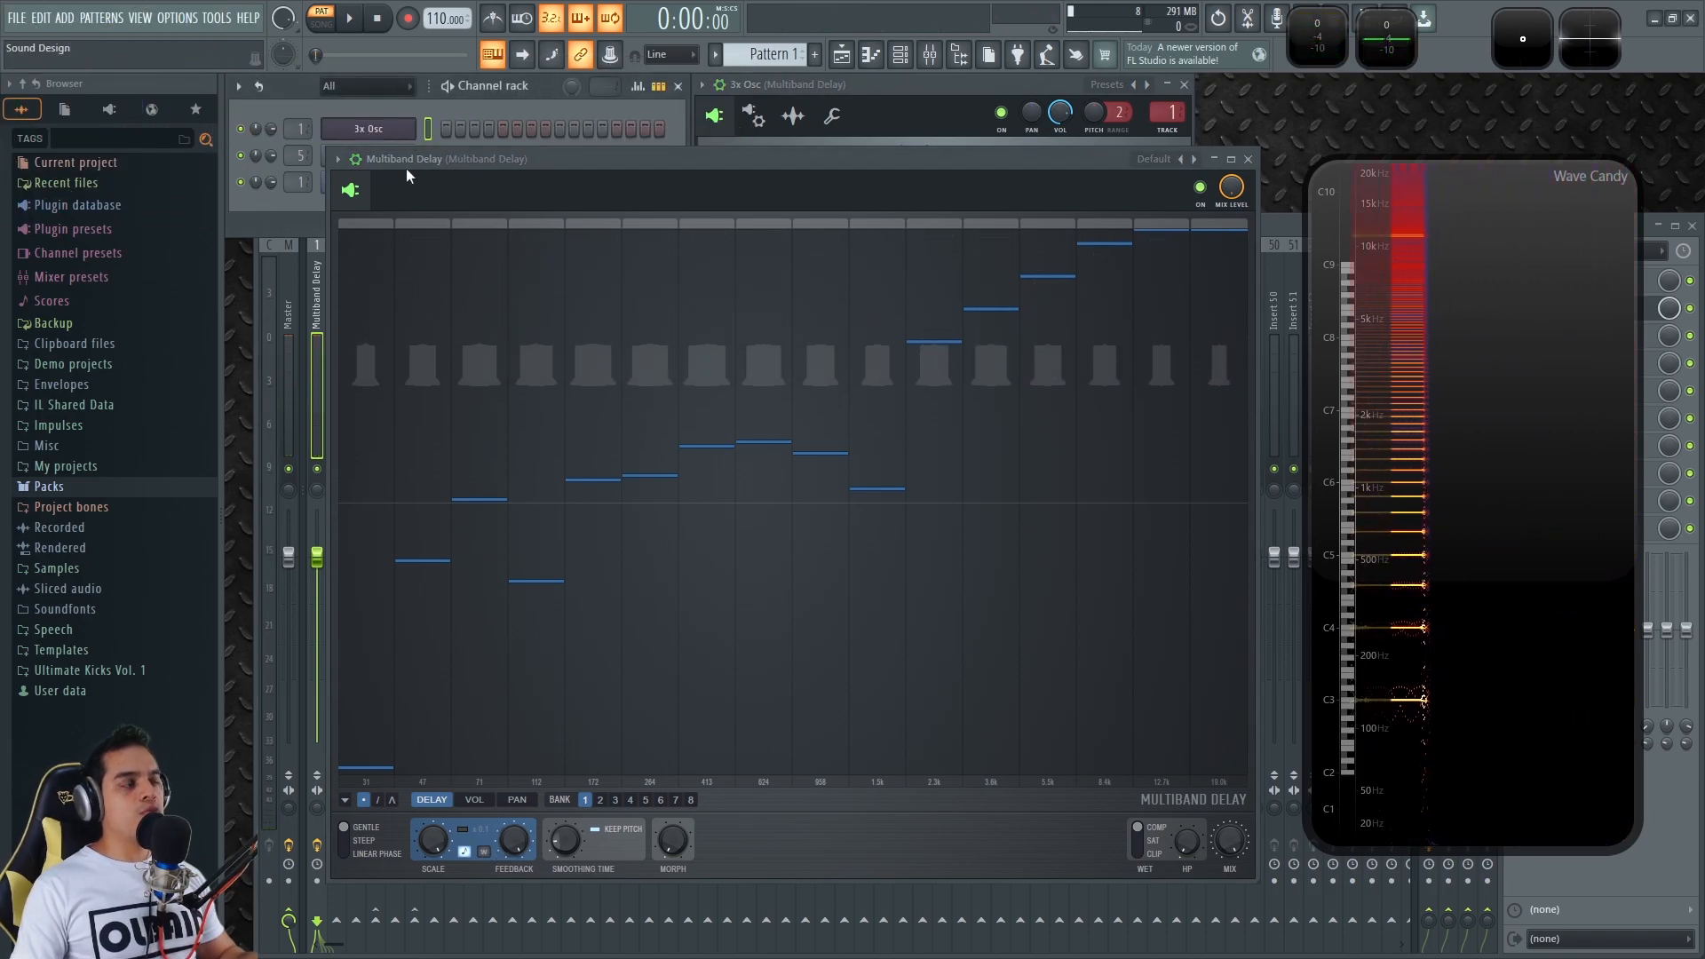
drag(461, 151, 540, 205)
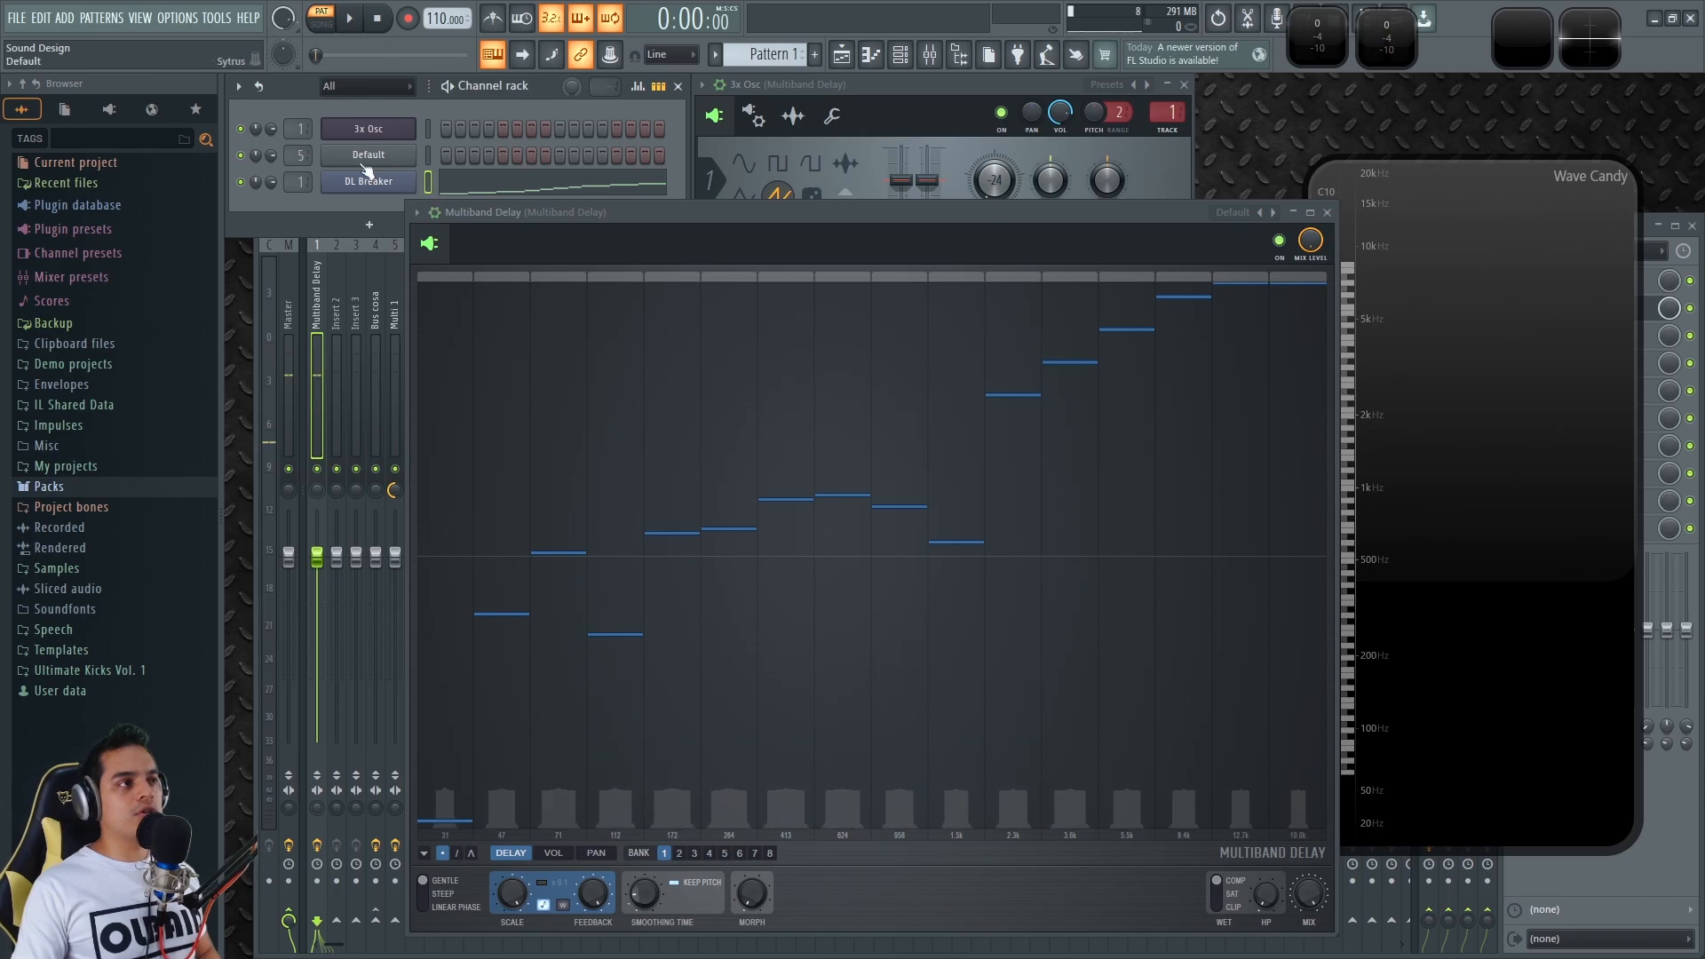
key(space)
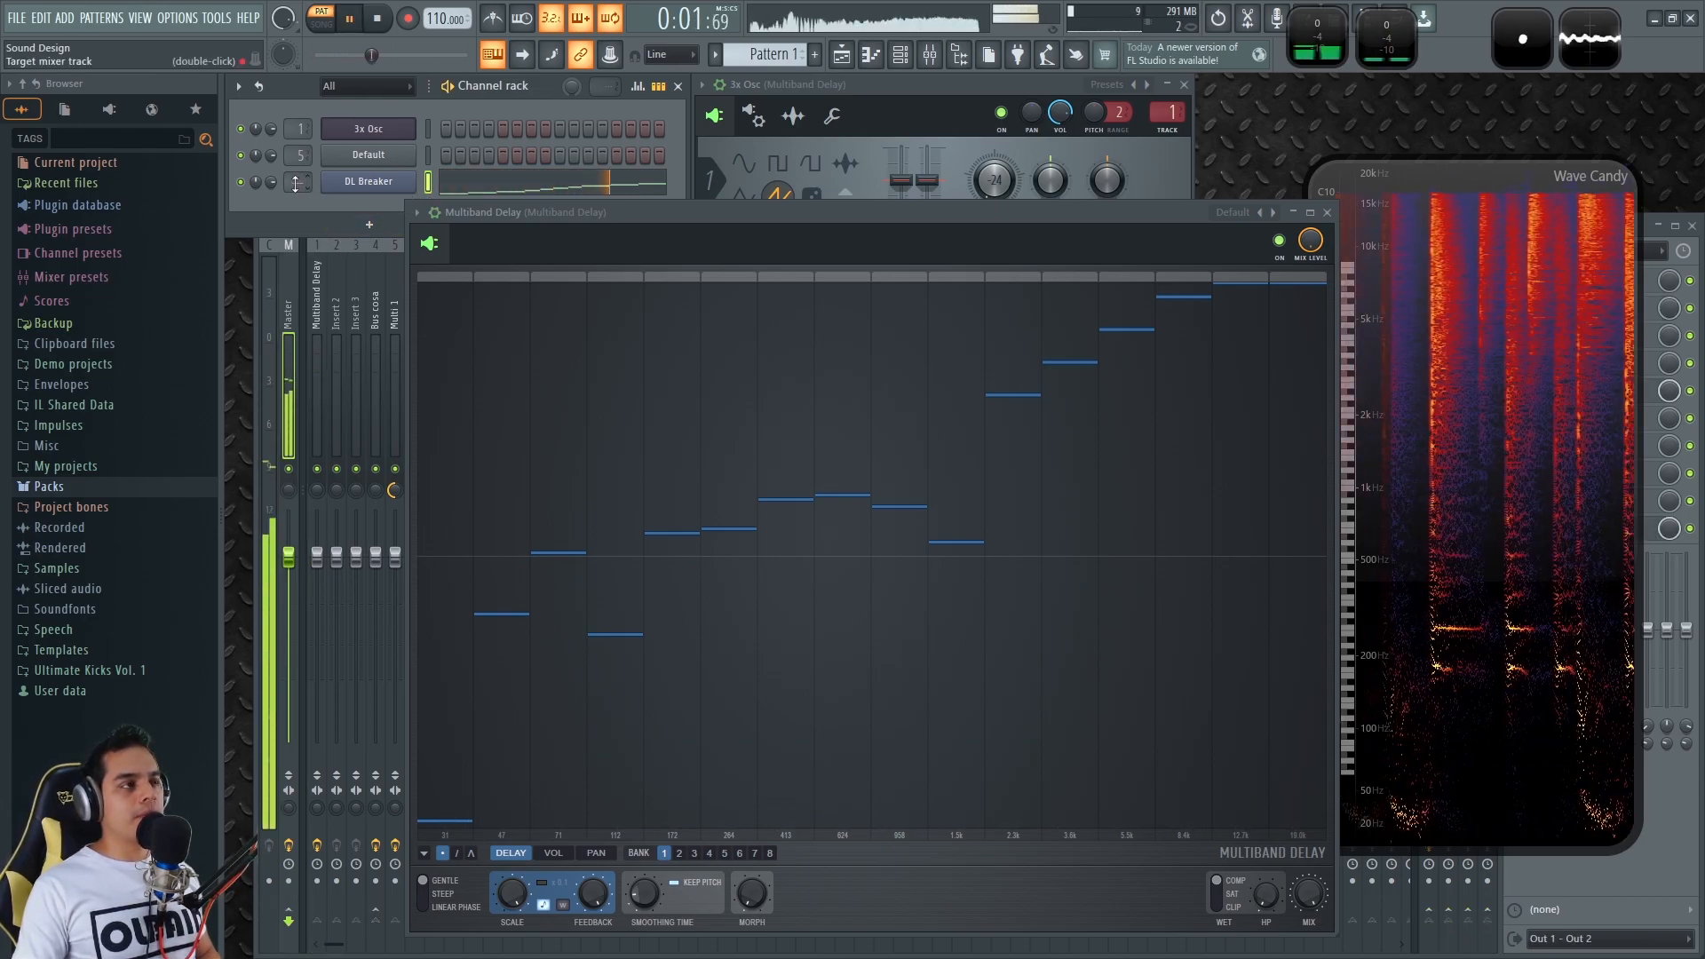
drag(680, 211, 614, 175)
- Play the DL Breaker loop while sweeping the delay Scale between 27 and -48 semitones
mouse_move(446, 857)
mouse_down()
mouse_move(447, 875)
mouse_move(453, 839)
mouse_move(456, 886)
mouse_up()
key(space)
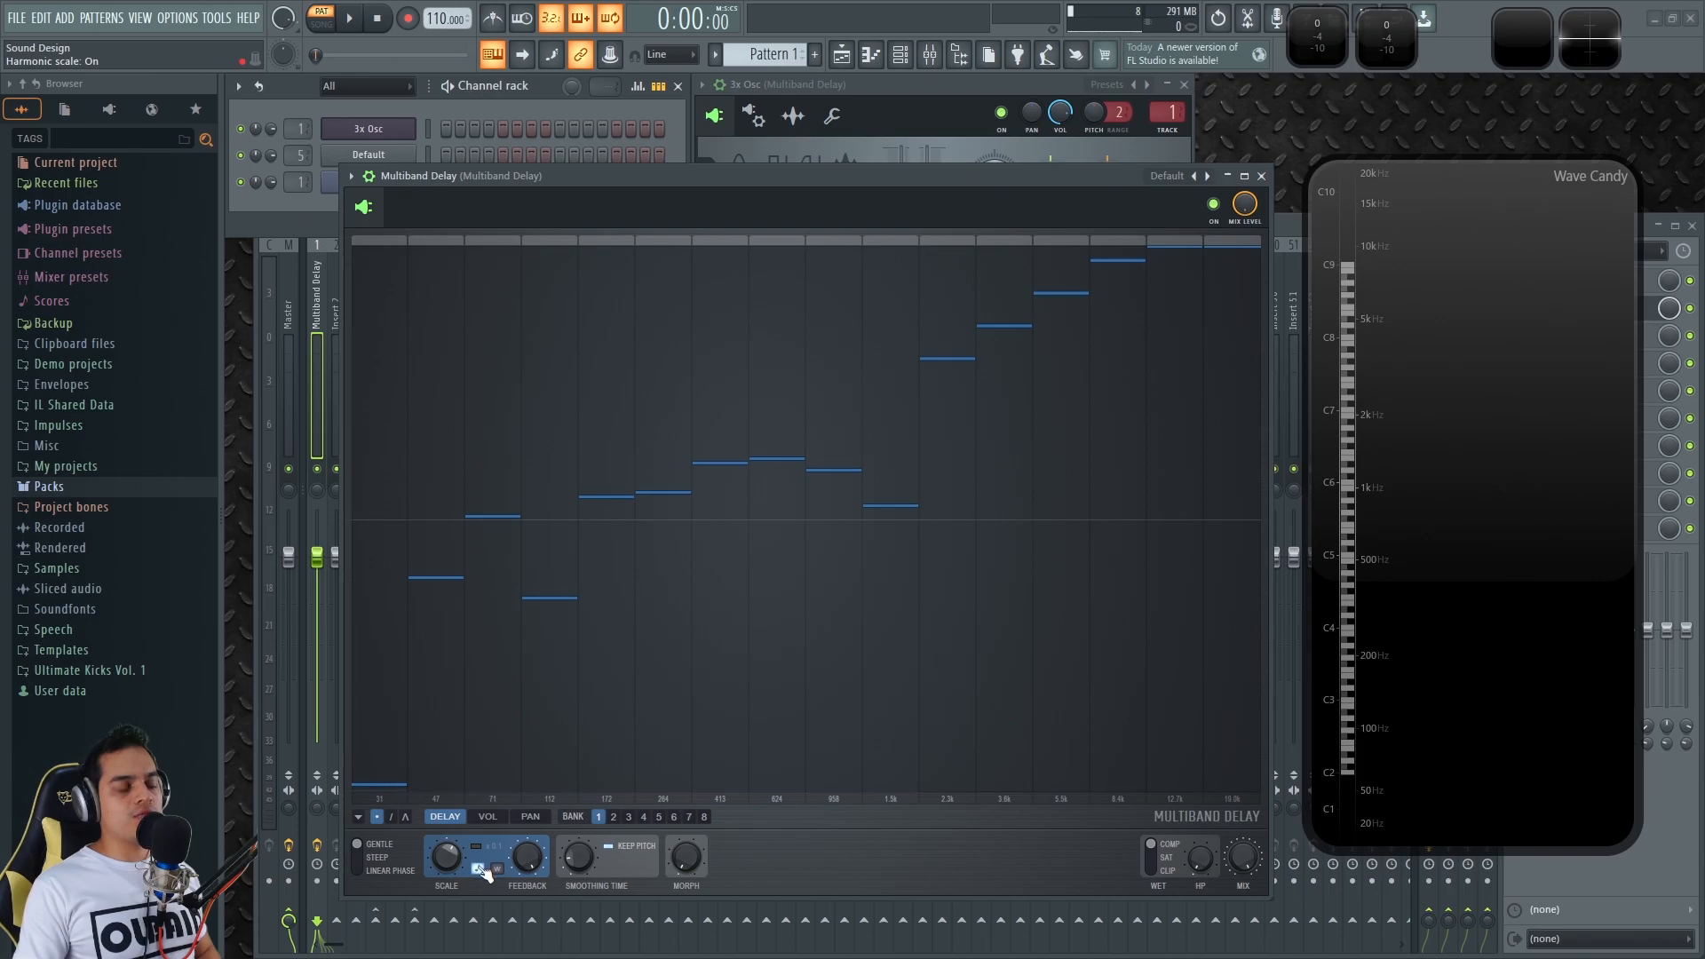
key(space)
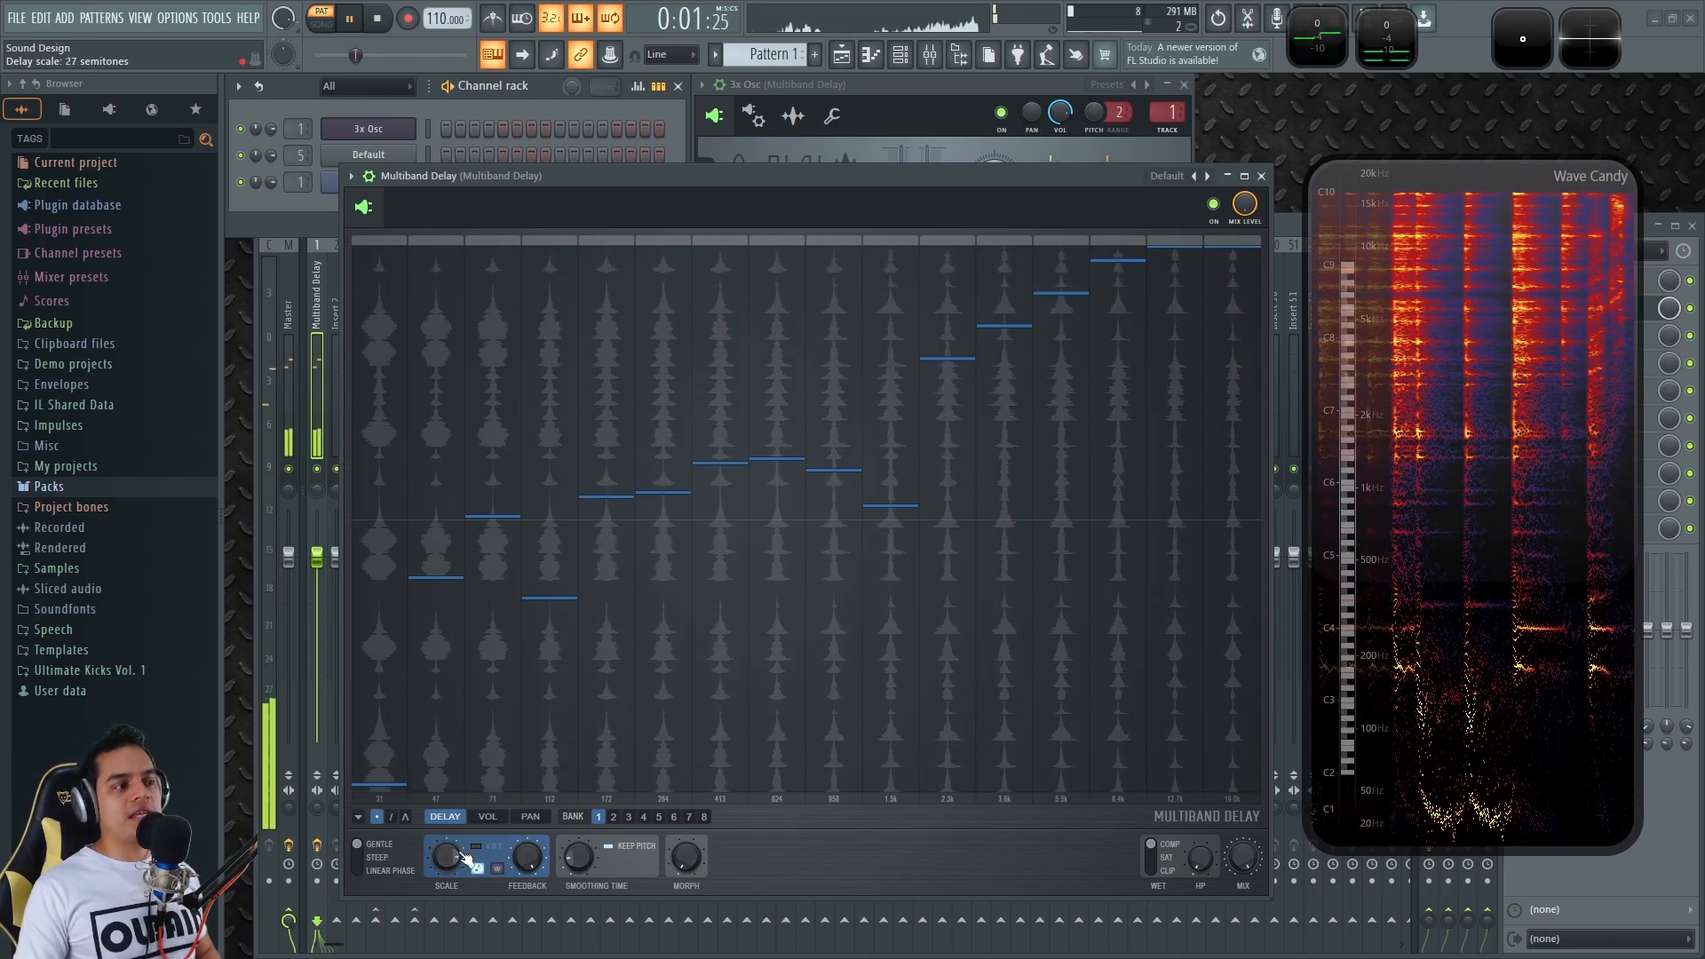
key(space)
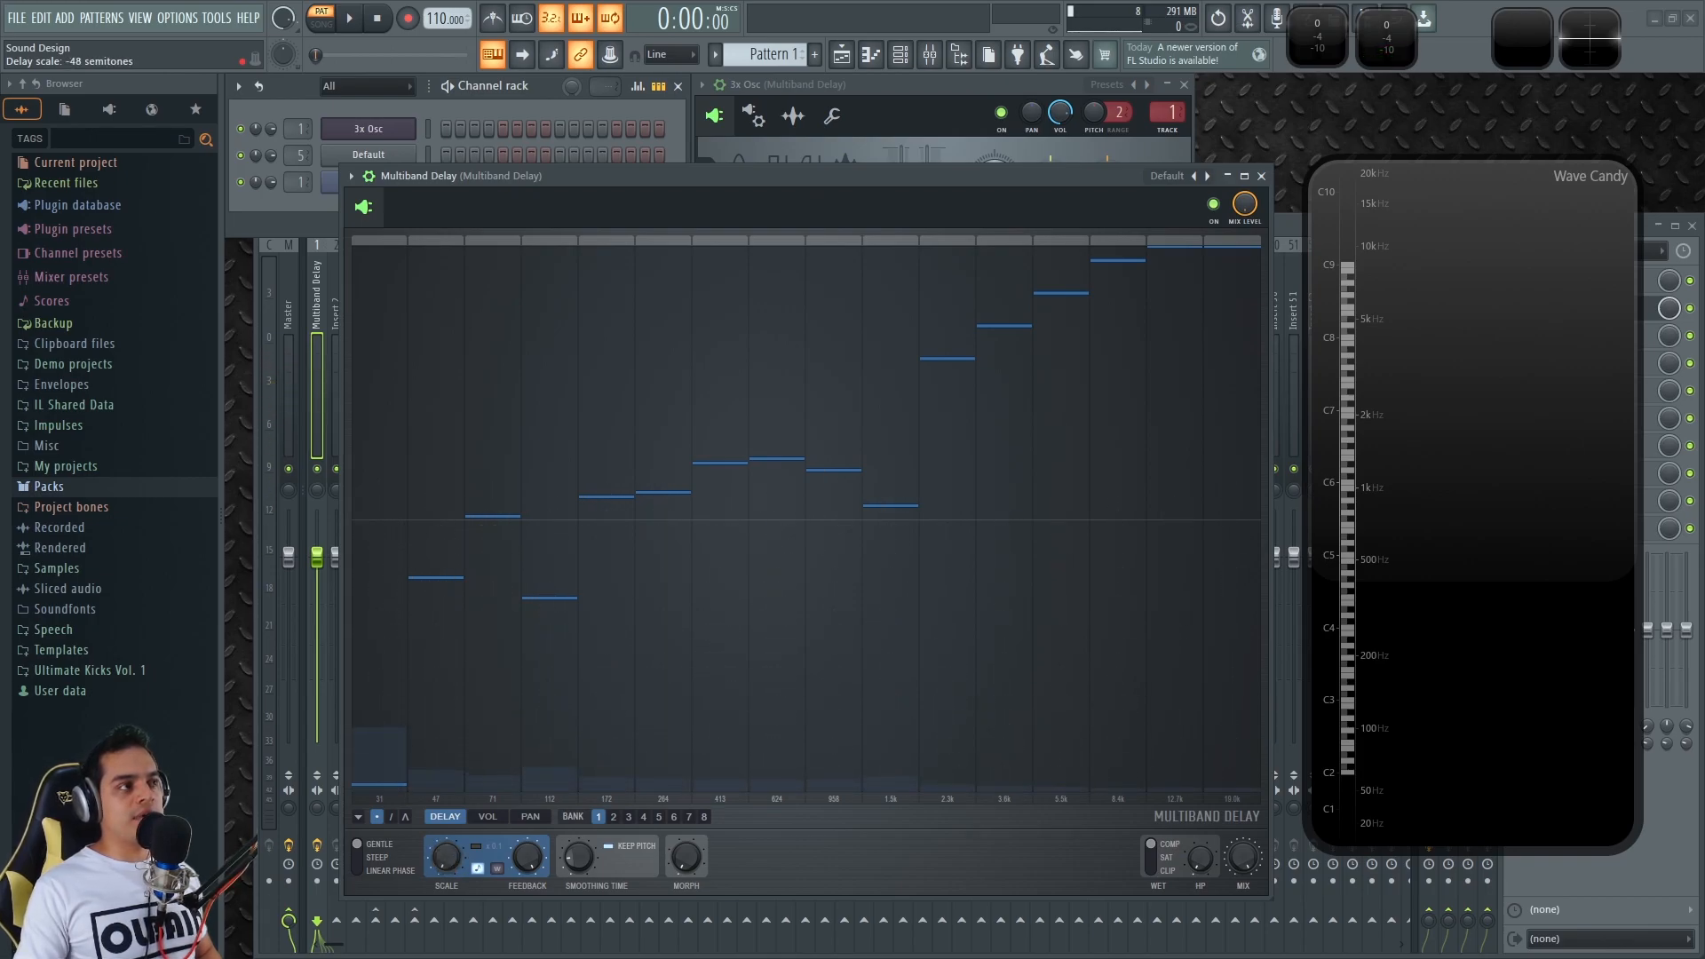
- Play the DL Breaker loop while sweeping Morph between the banks and back to 0%
key(space)
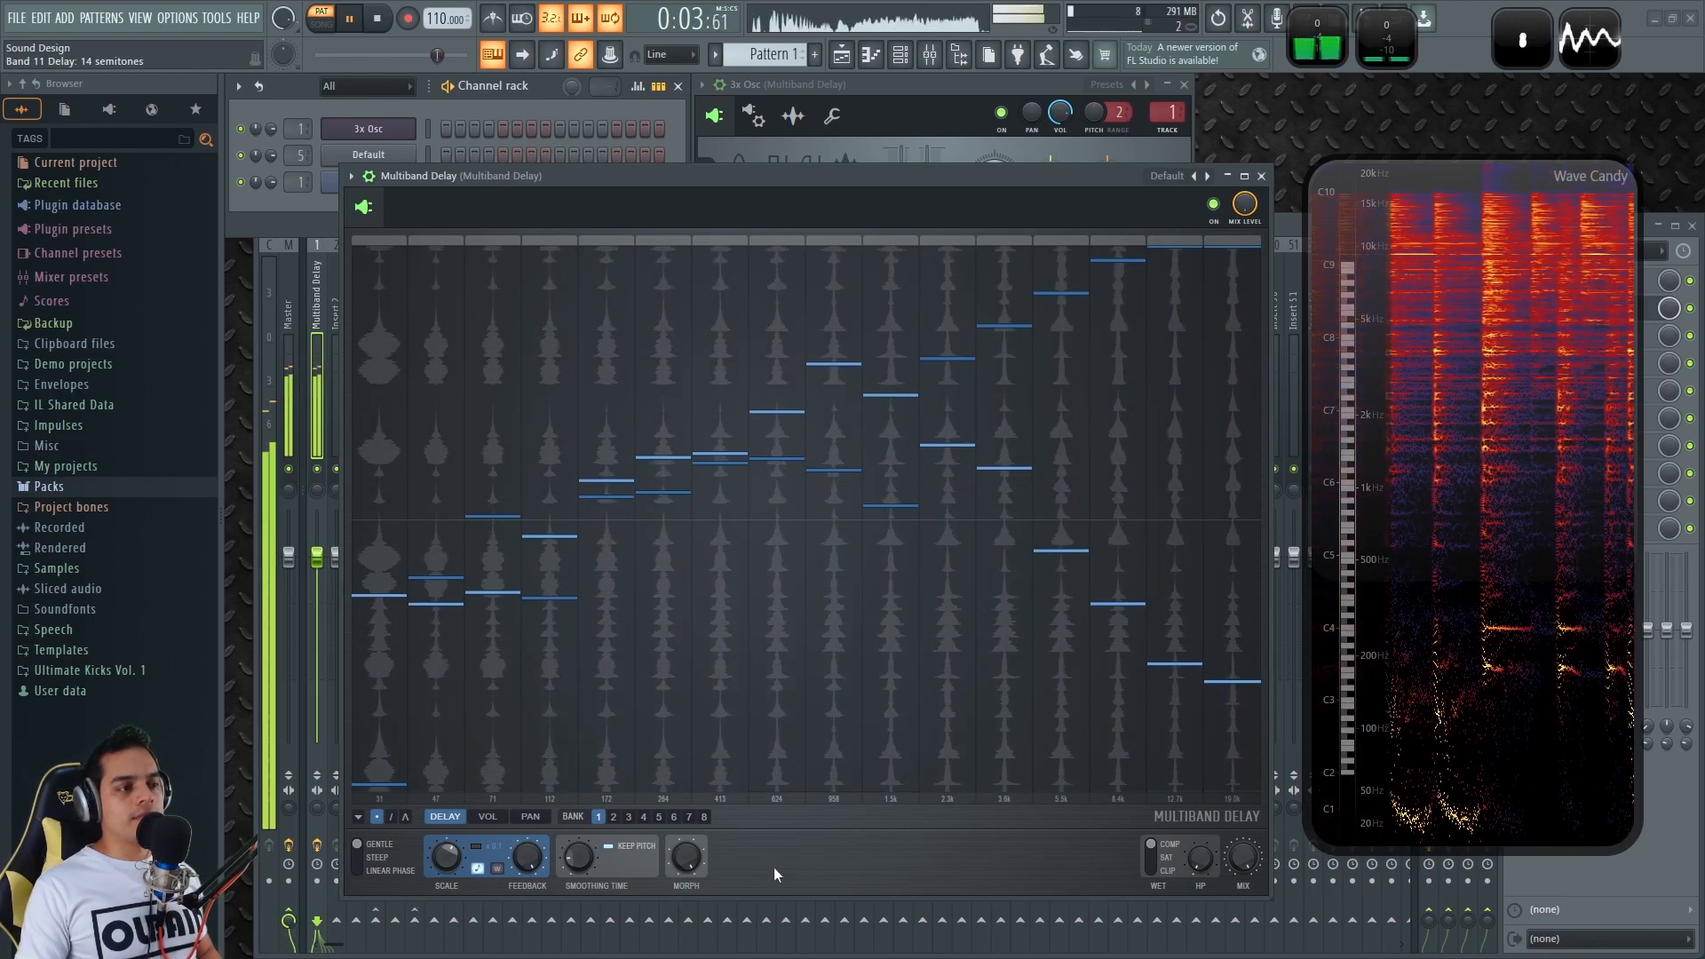
click(704, 817)
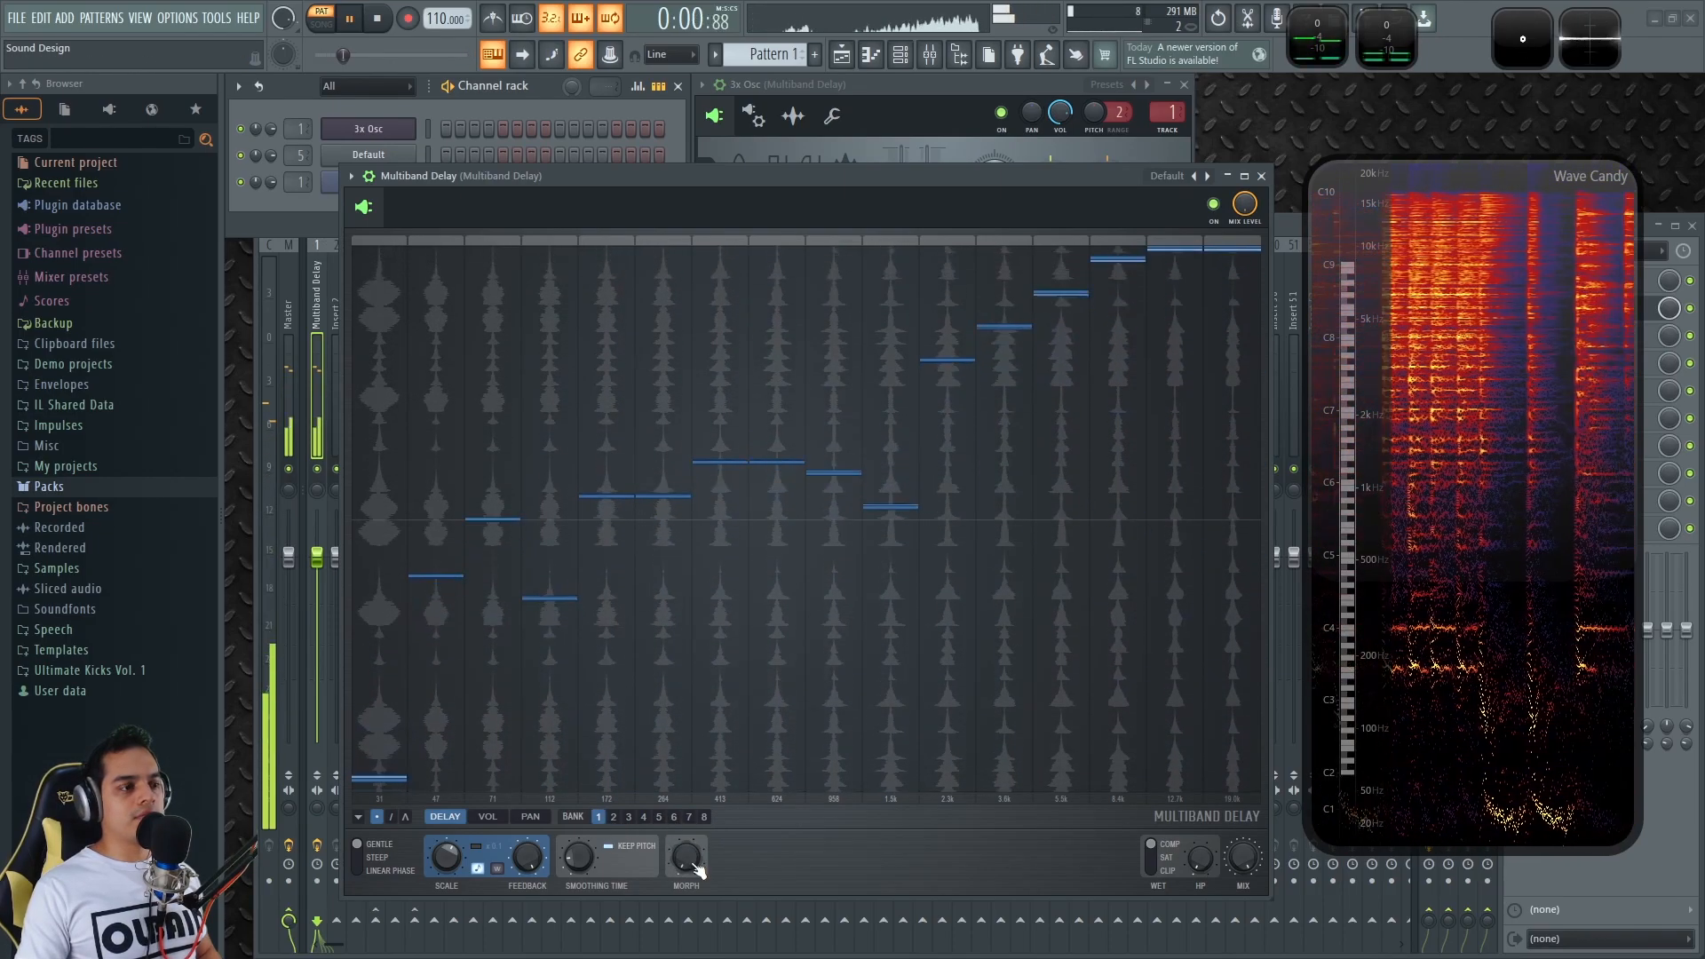
drag(685, 856, 690, 870)
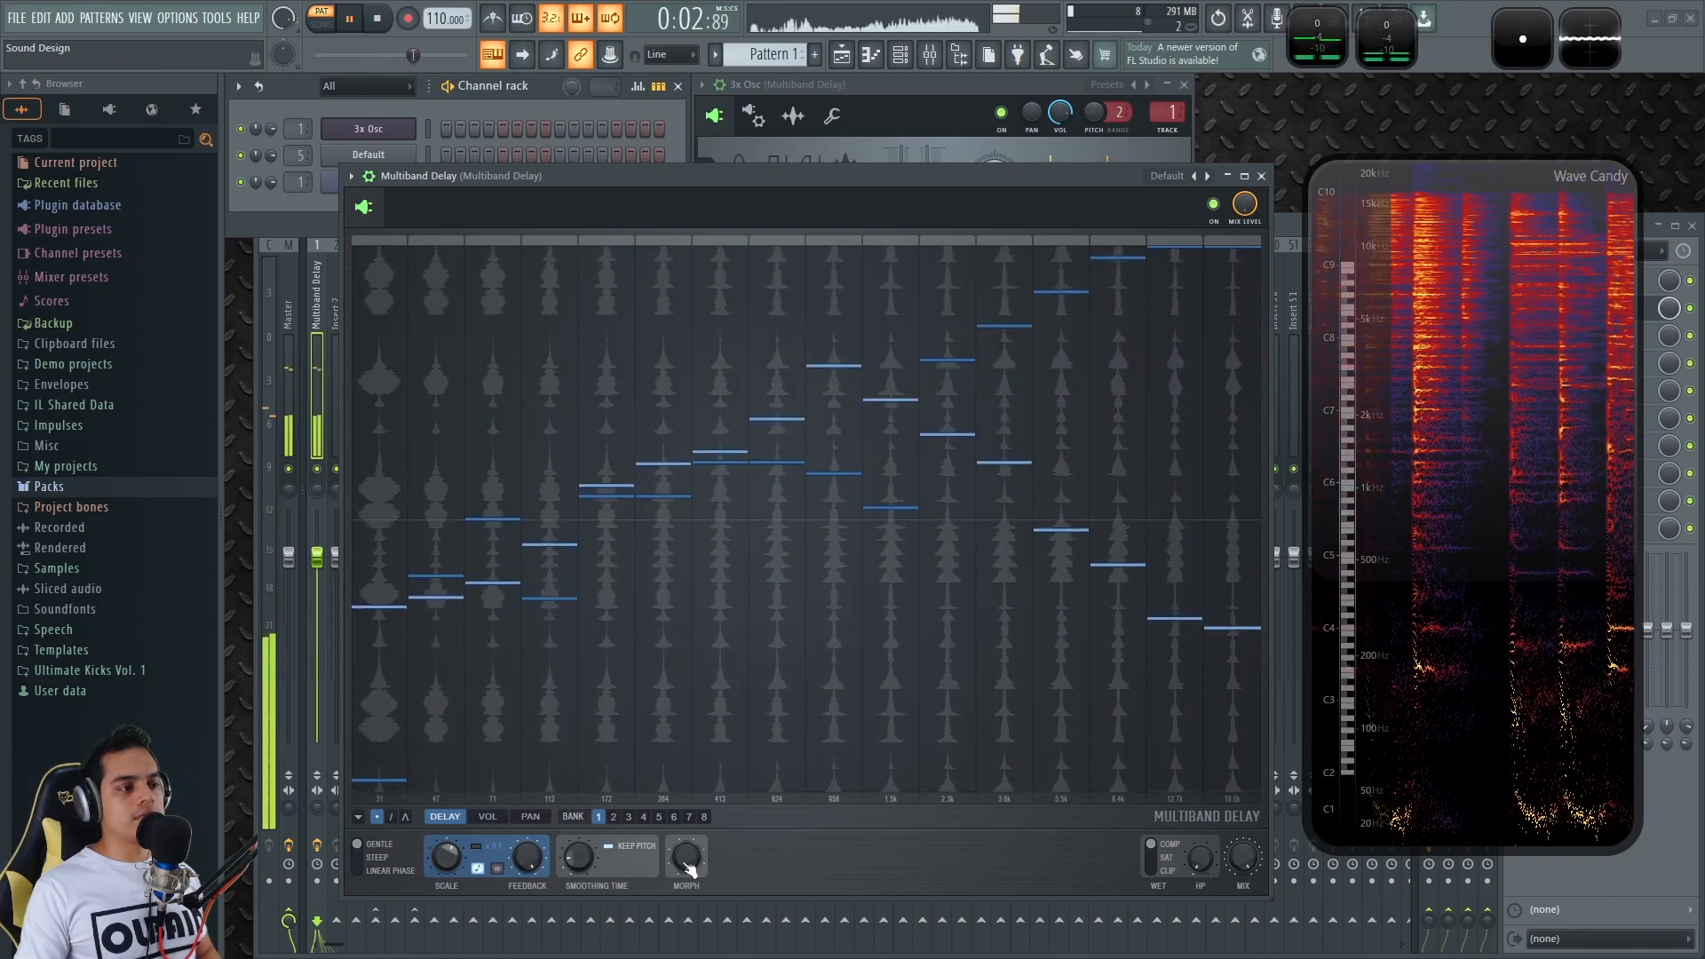
drag(686, 856, 686, 826)
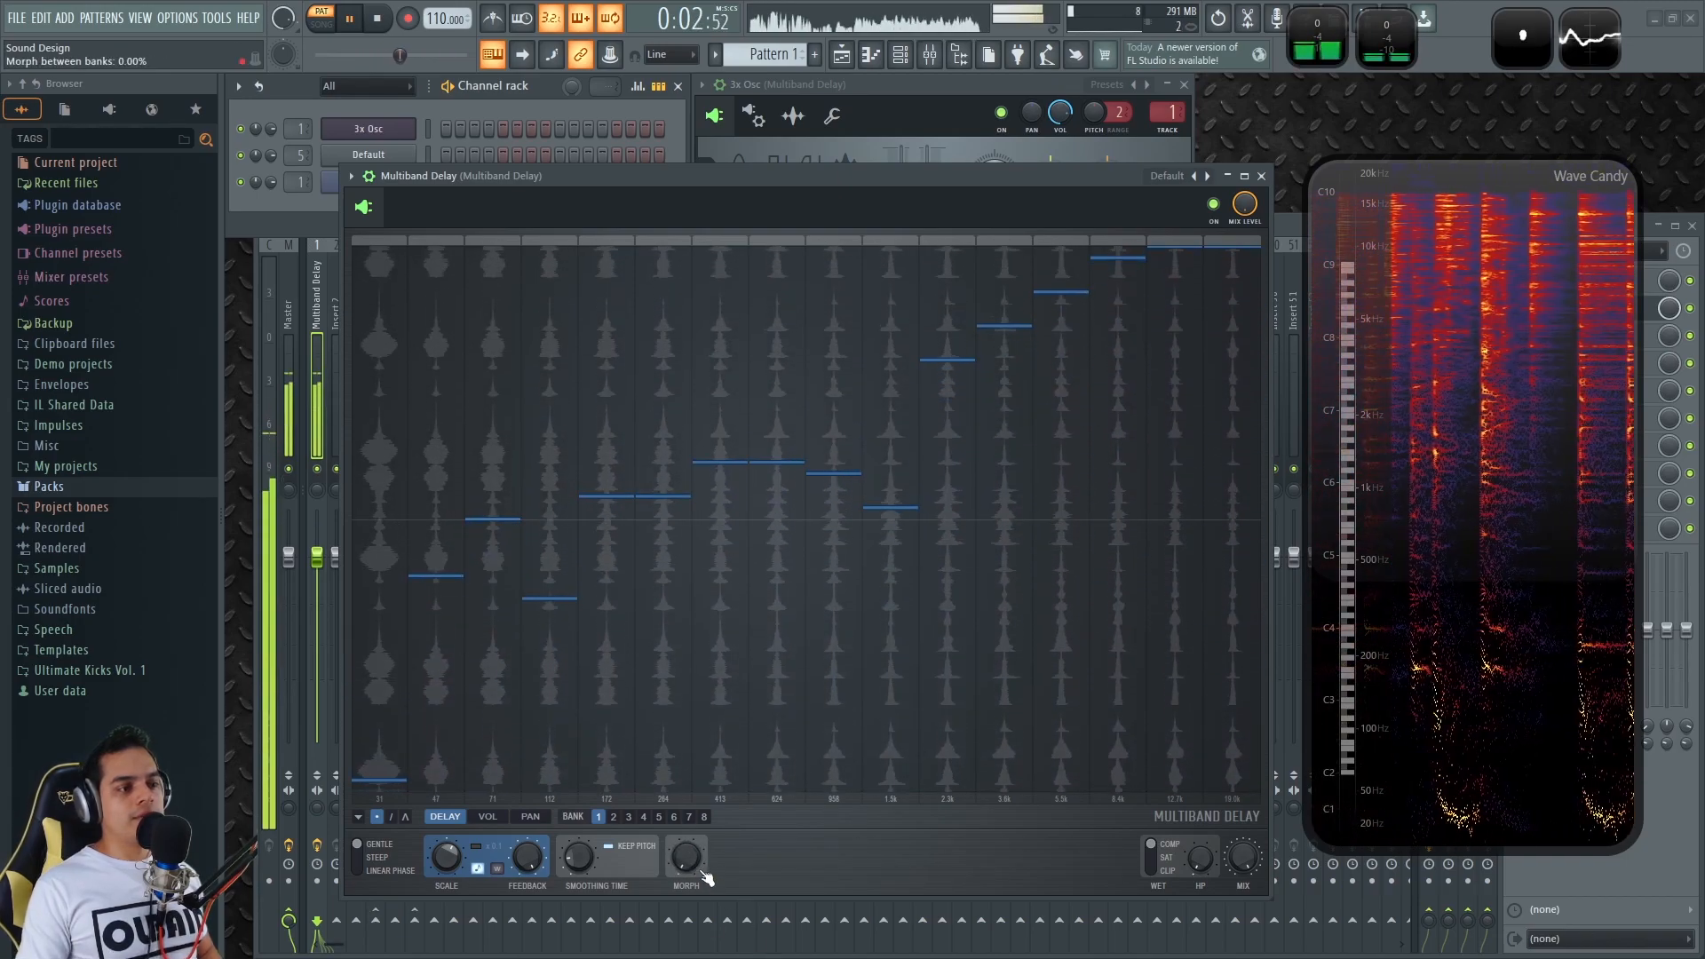
- Play 3x Osc notes while varying delay feedback, Scale and Morph, taking feedback to 64.37%, Scale to -42 semitones and Morph to 91.71%
click(425, 135)
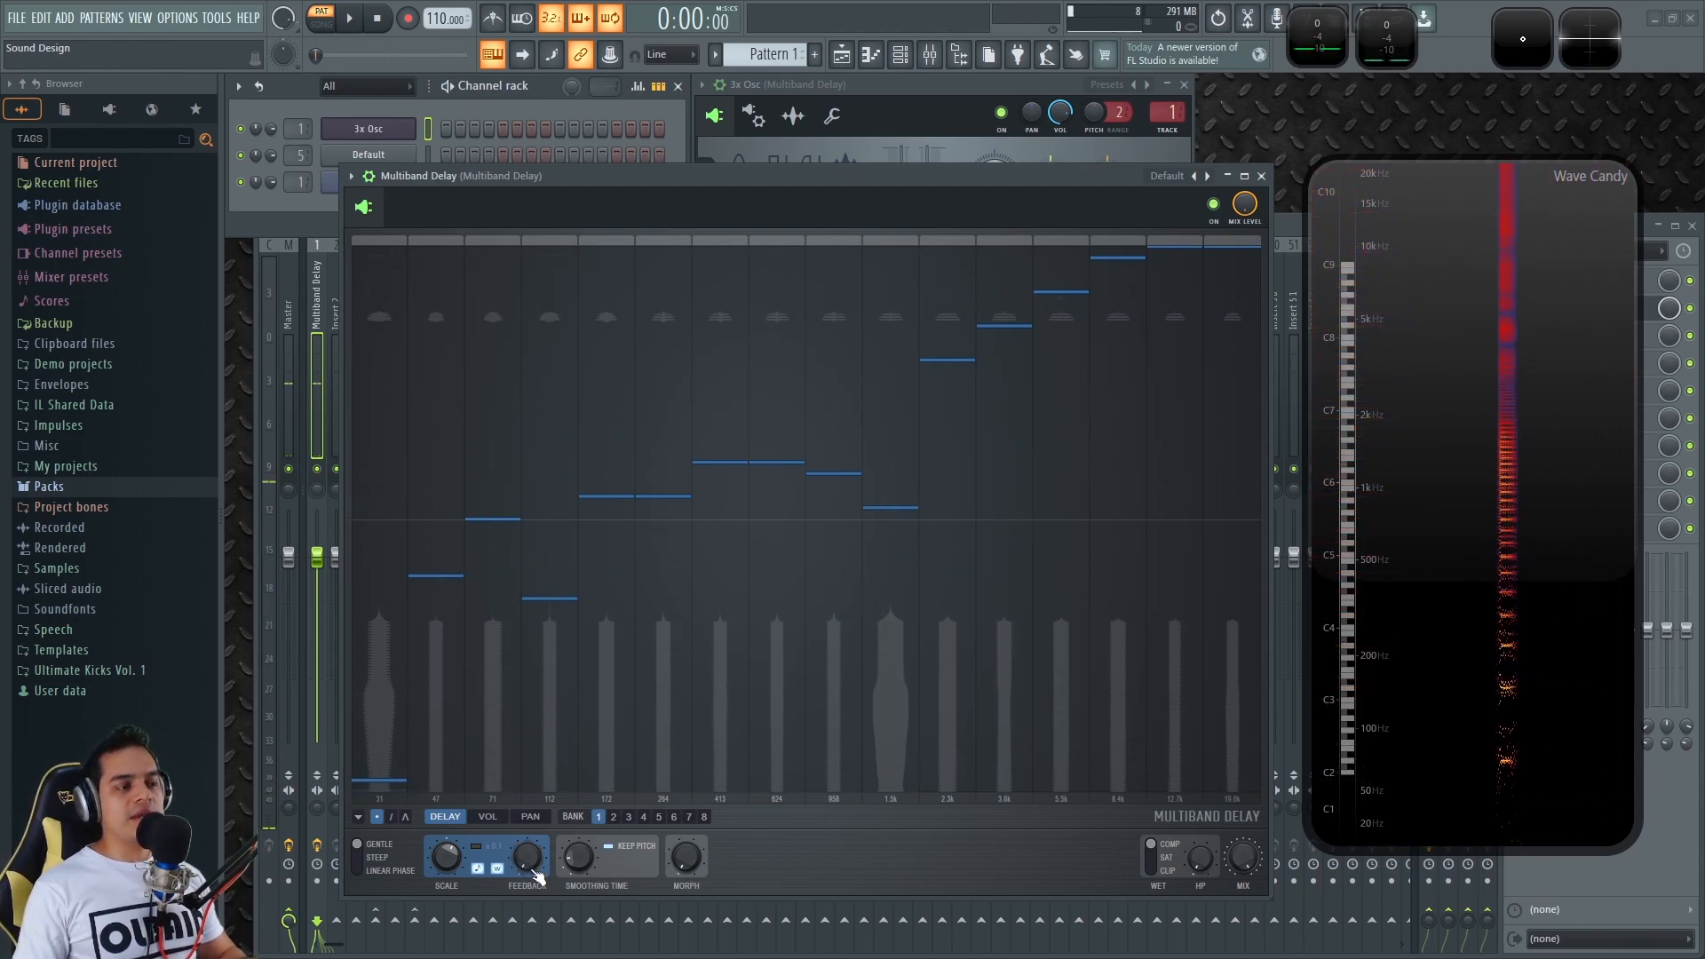
drag(530, 871, 530, 872)
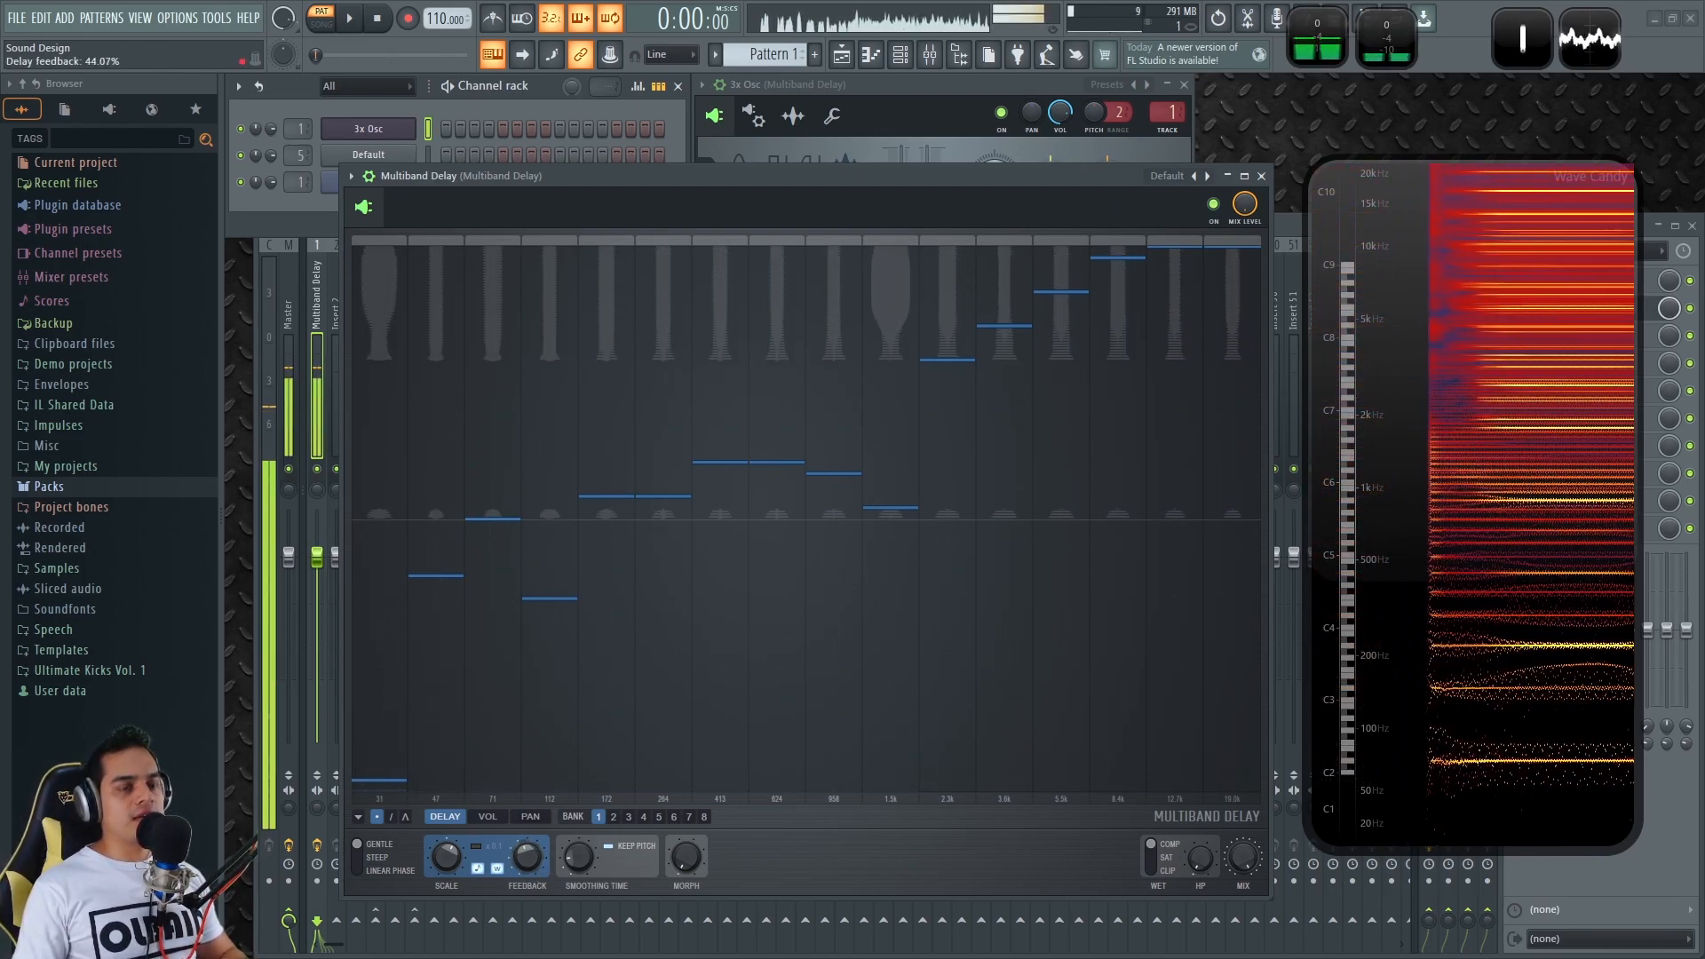
drag(686, 857, 685, 857)
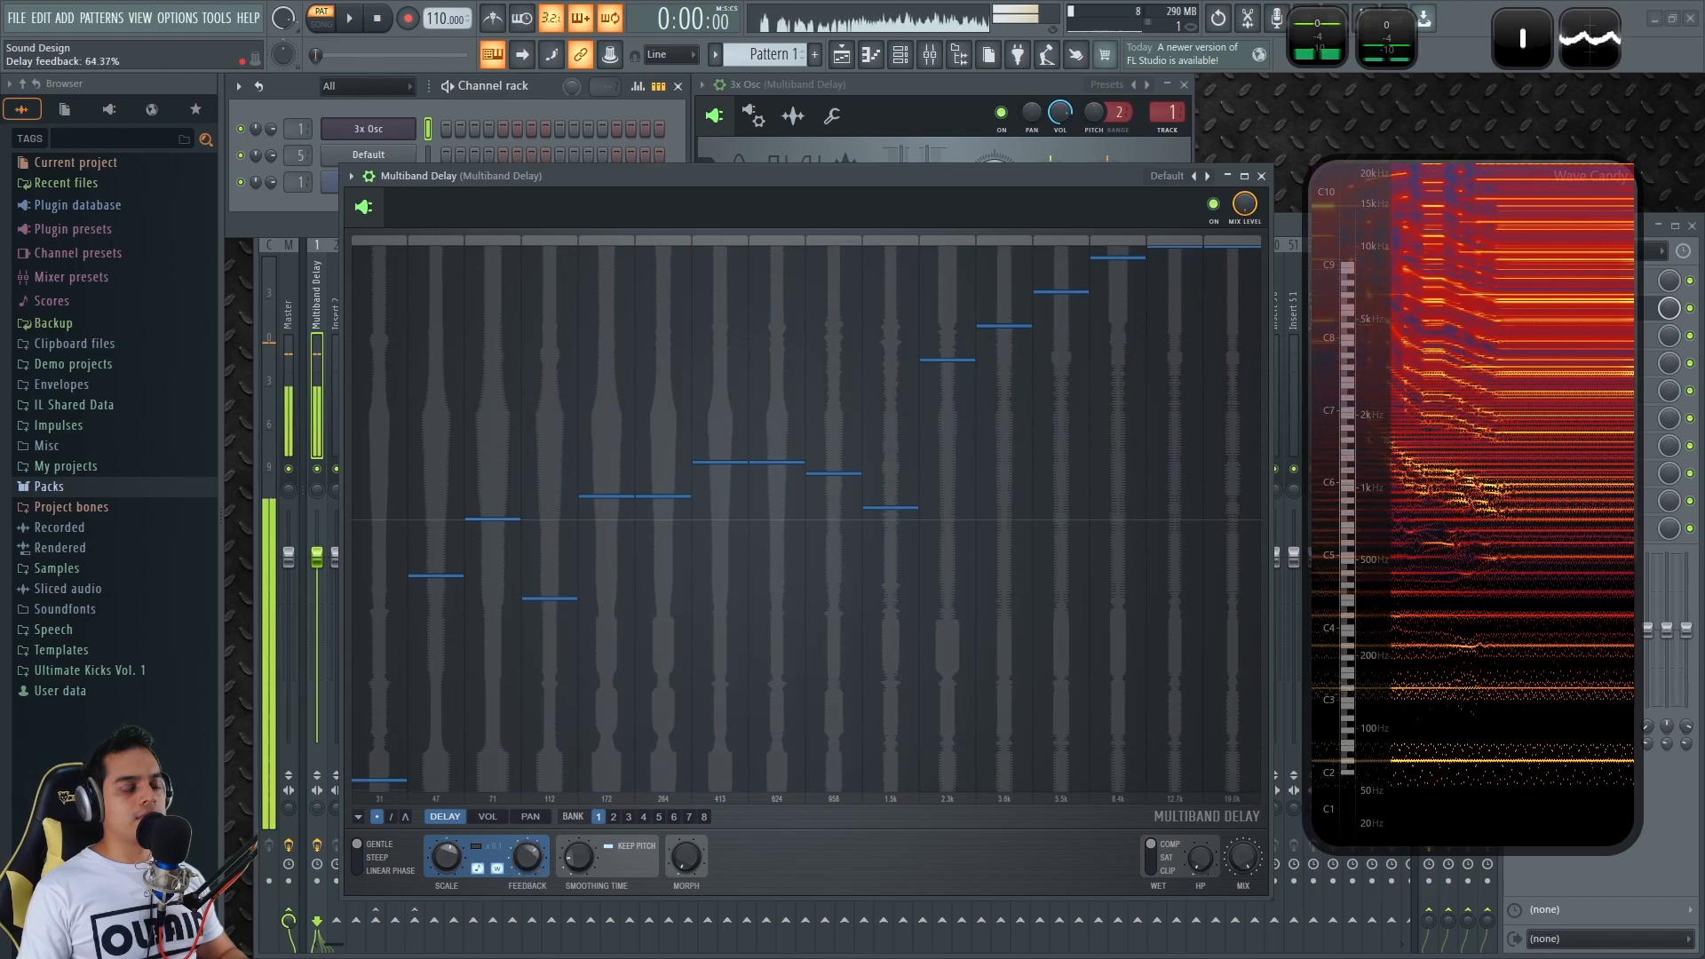
mouse_move(527, 857)
mouse_down()
mouse_move(526, 803)
mouse_move(527, 856)
mouse_up()
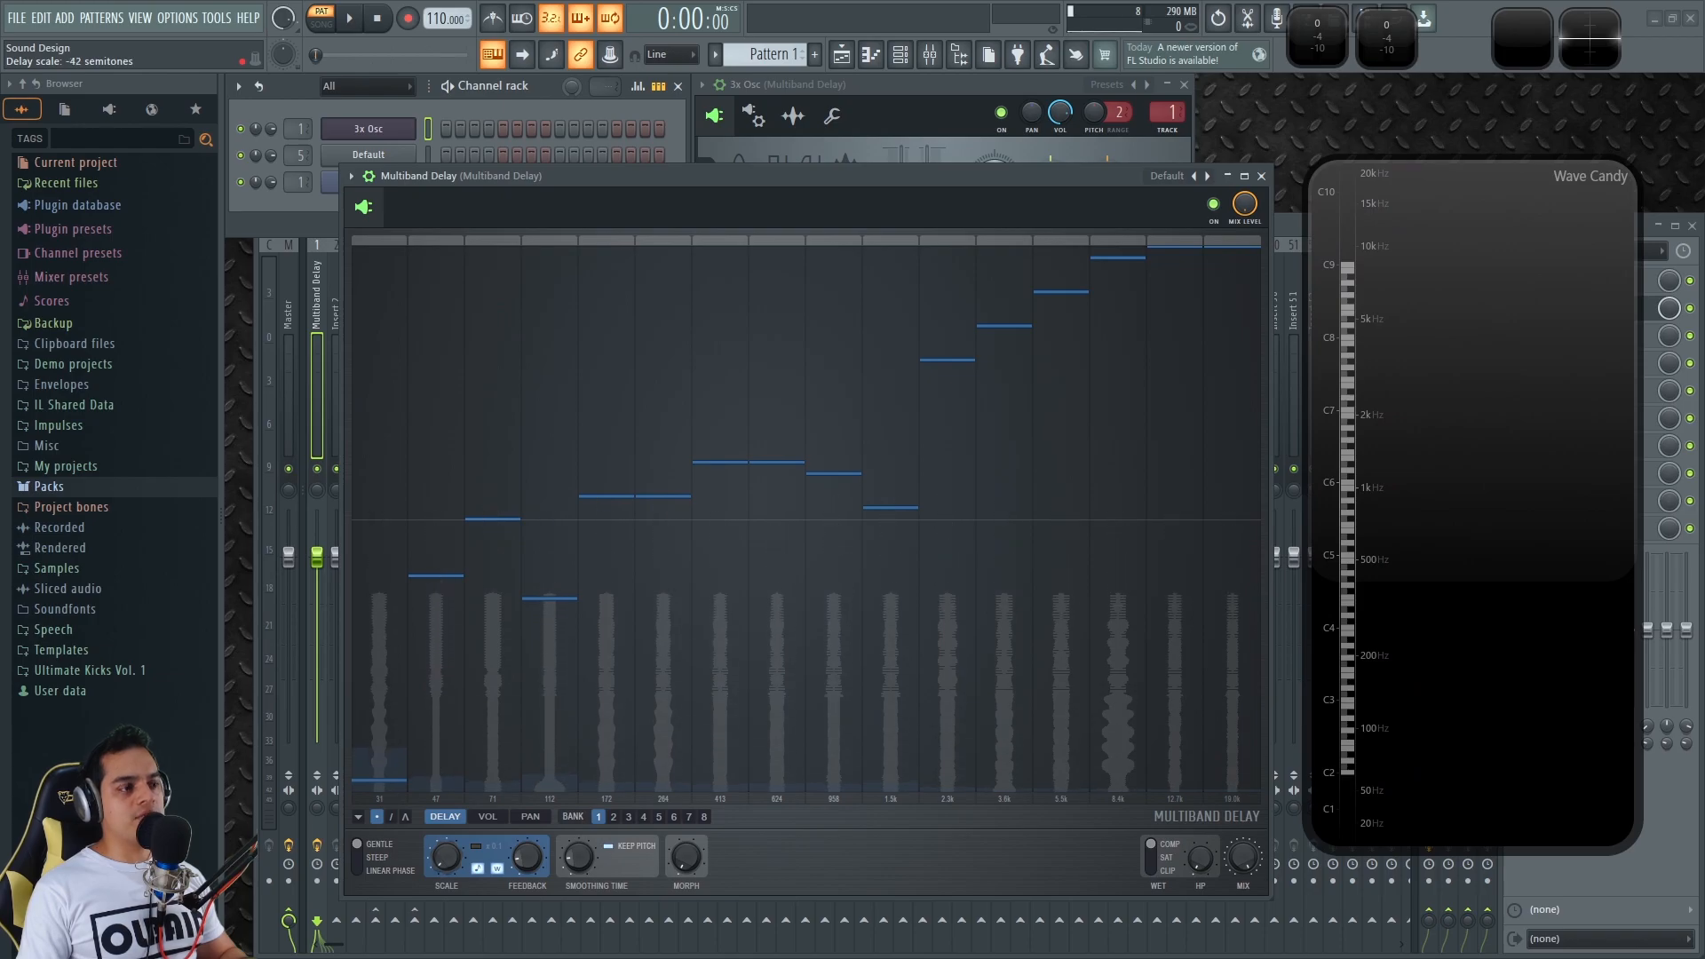
drag(449, 883, 528, 879)
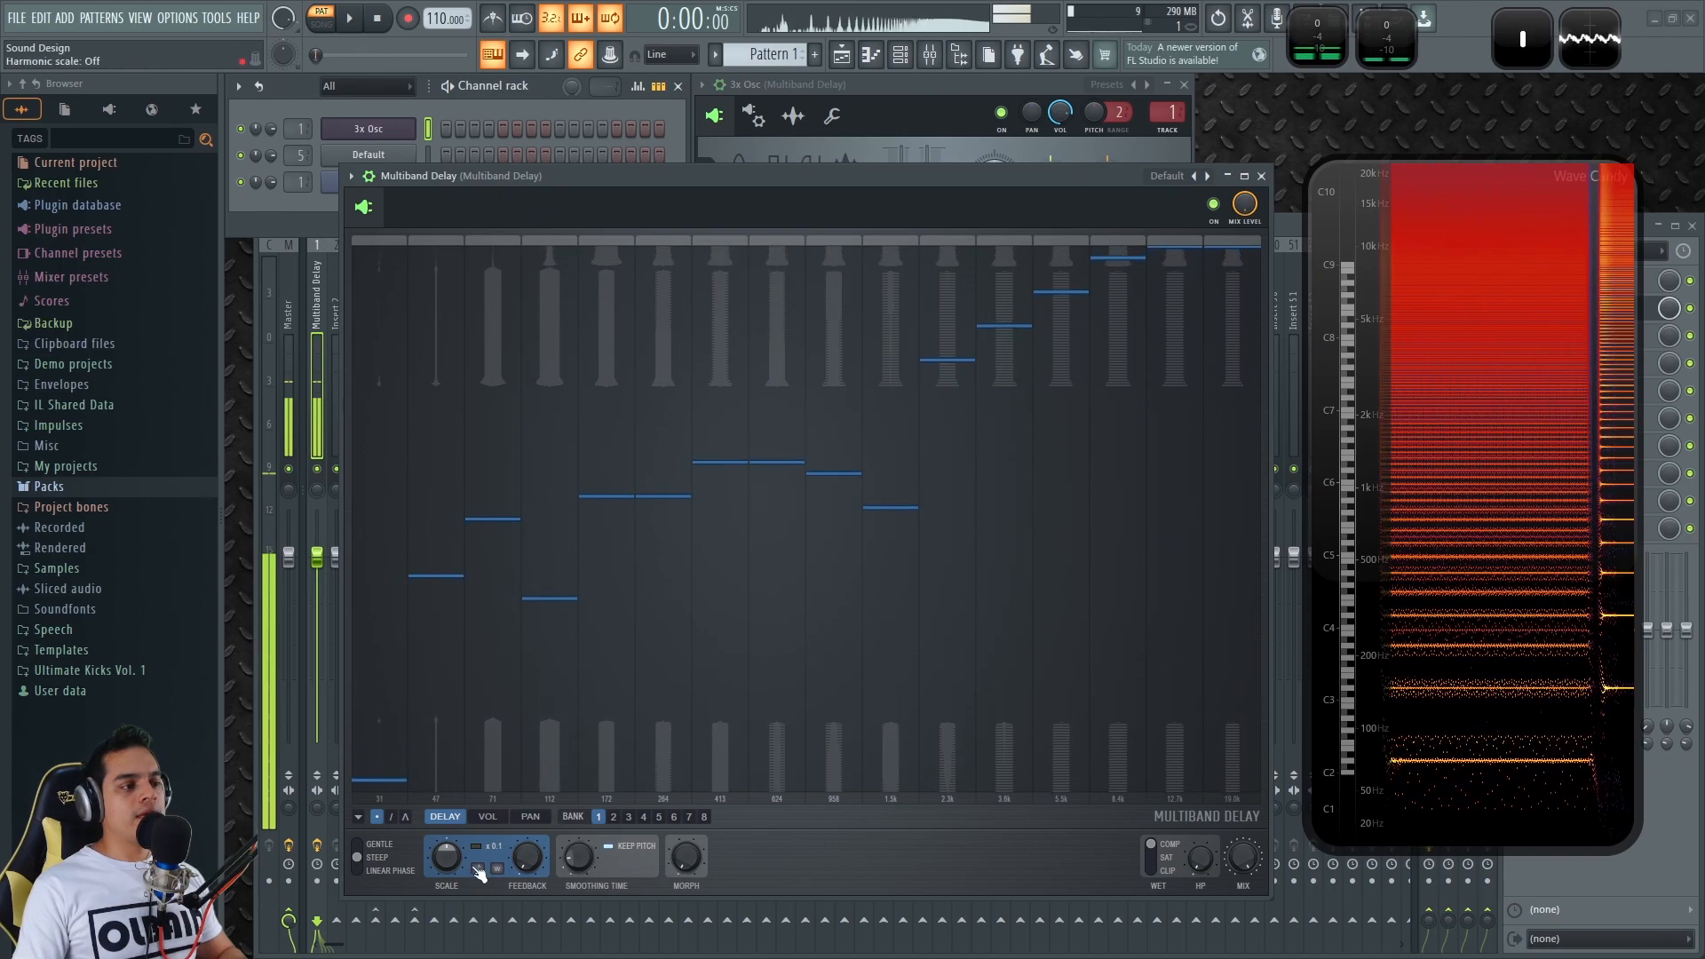
drag(685, 857, 685, 790)
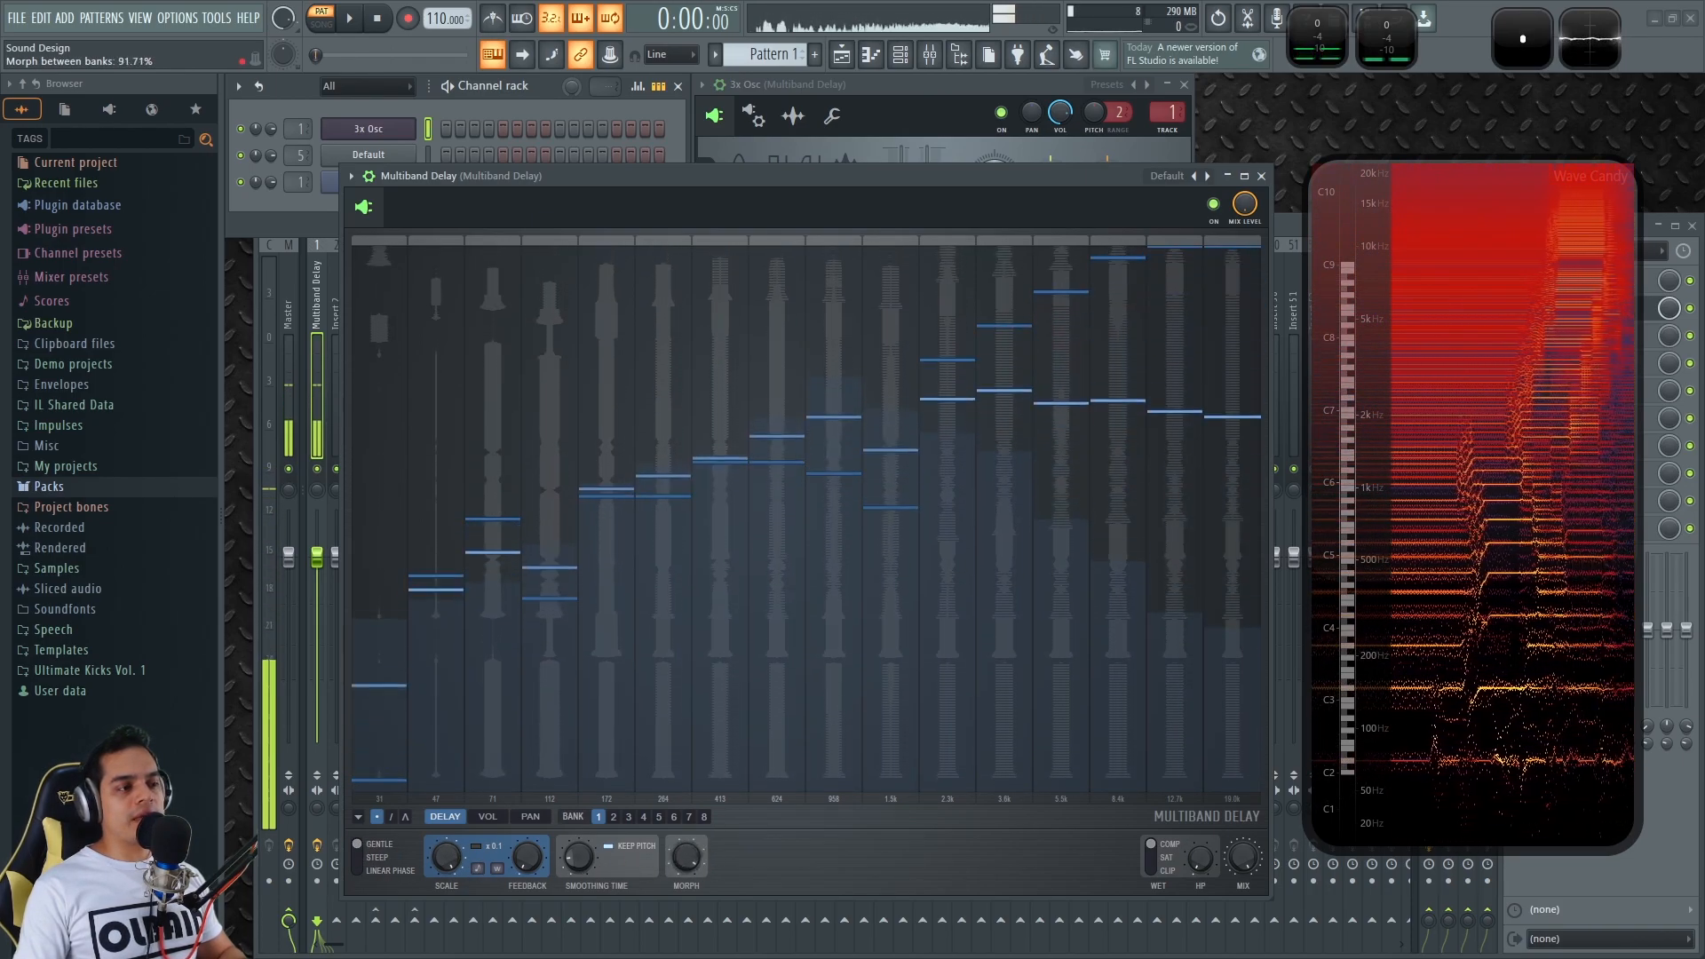
- Switch the band filters to Linear phase and redraw bank 1's band delays as a lower, smoother curve
click(370, 872)
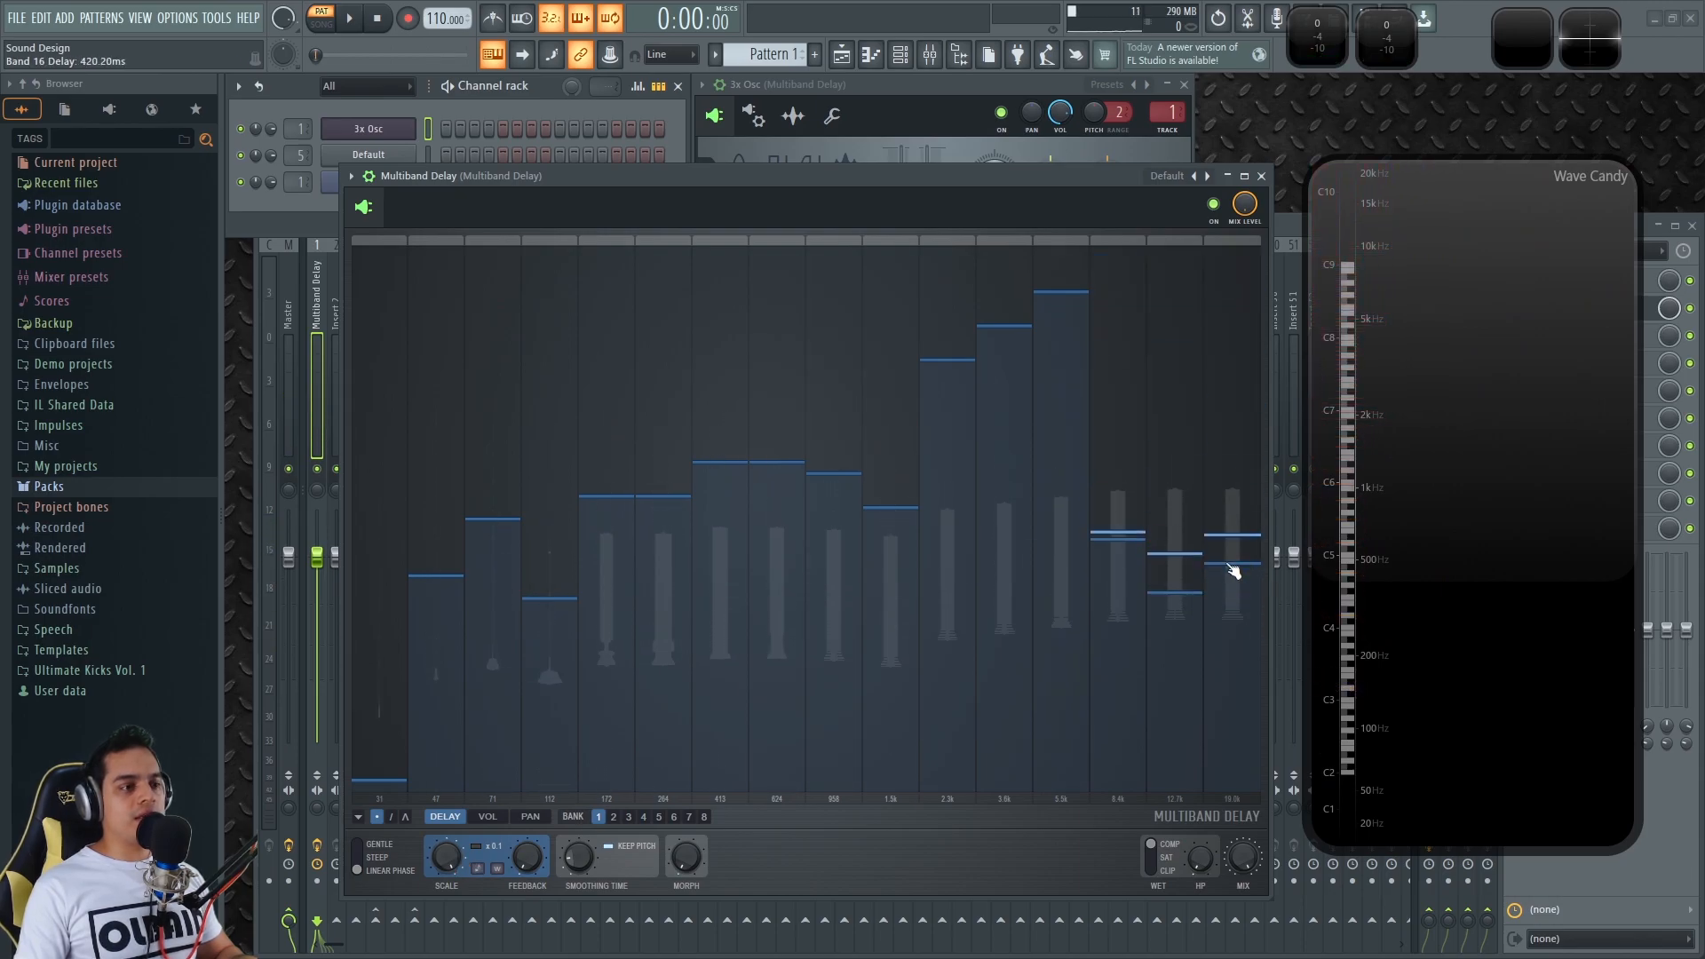
key(space)
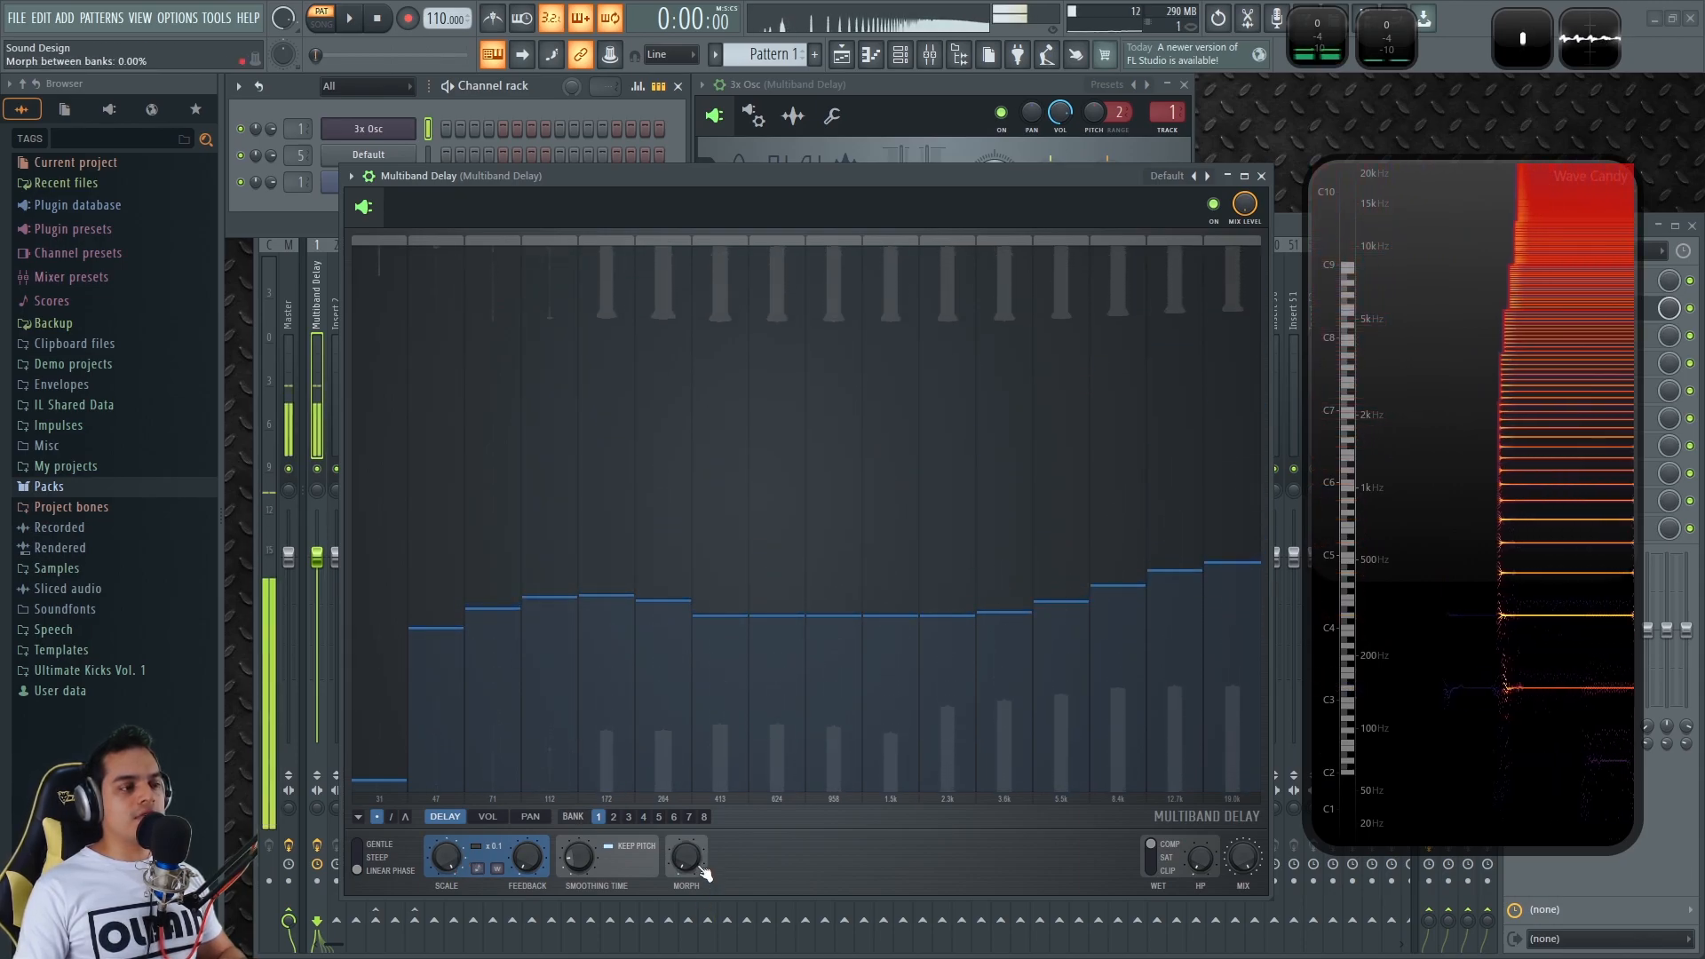
- Play notes while sweeping Morph between the banks, with the smoothing time raised to 531.33 ms
mouse_move(687, 856)
mouse_down()
mouse_move(687, 812)
mouse_move(686, 858)
mouse_up()
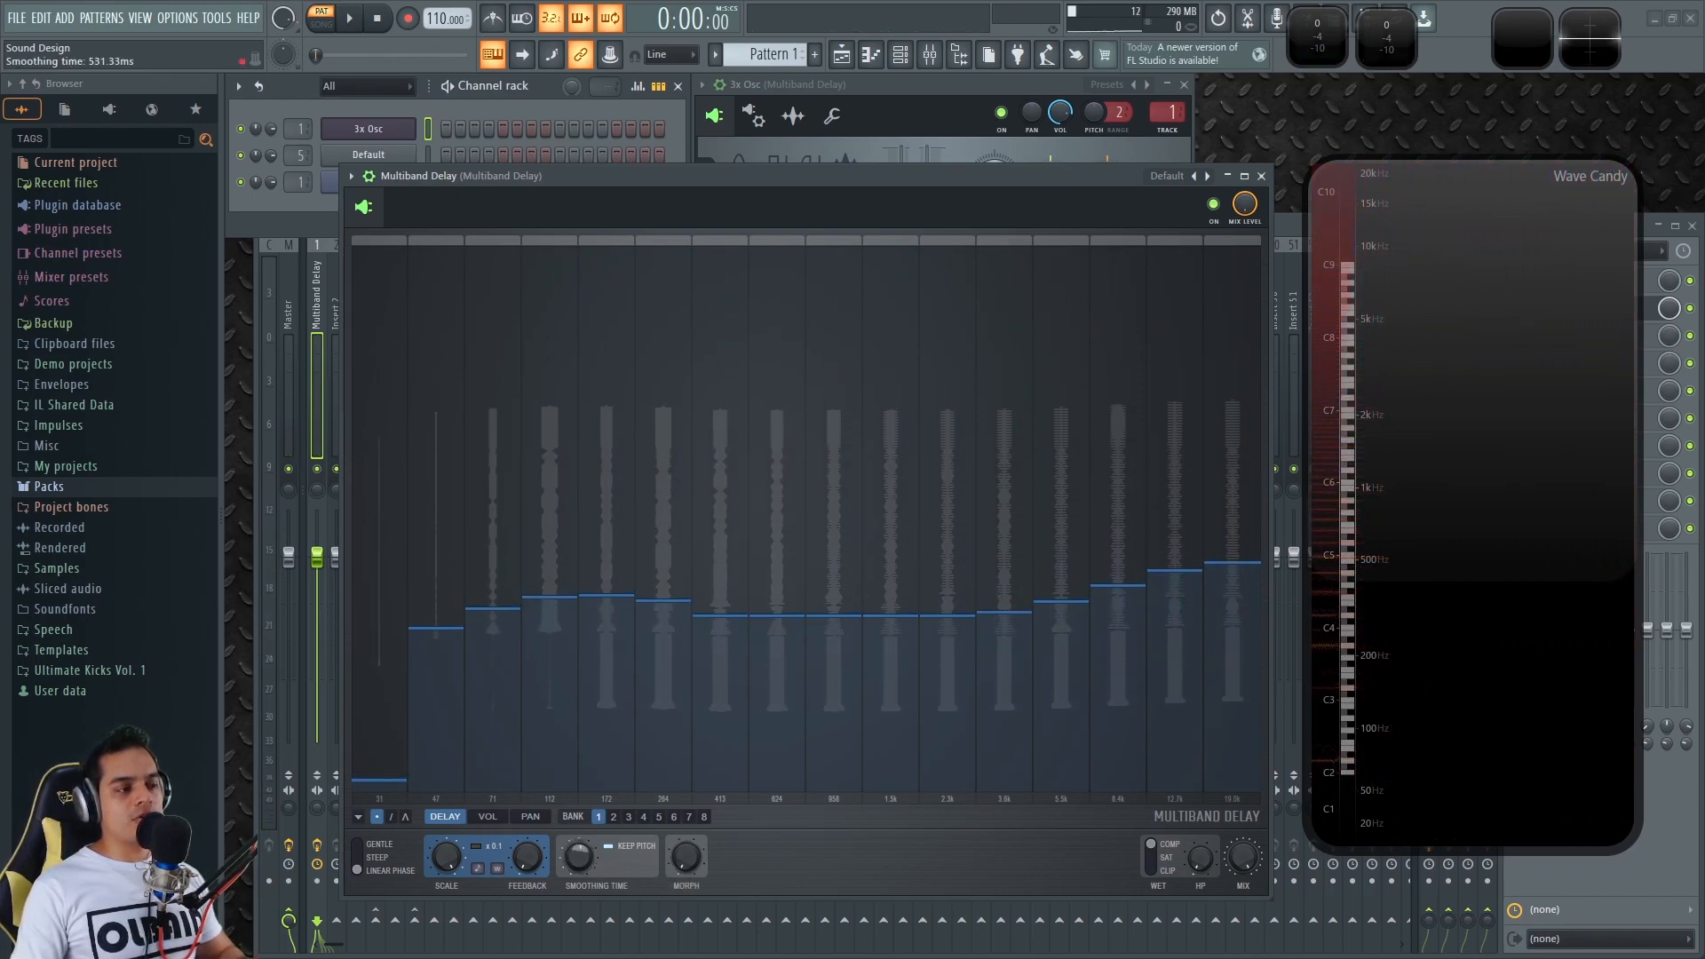
mouse_move(686, 856)
mouse_down()
mouse_move(686, 834)
mouse_move(686, 856)
mouse_up()
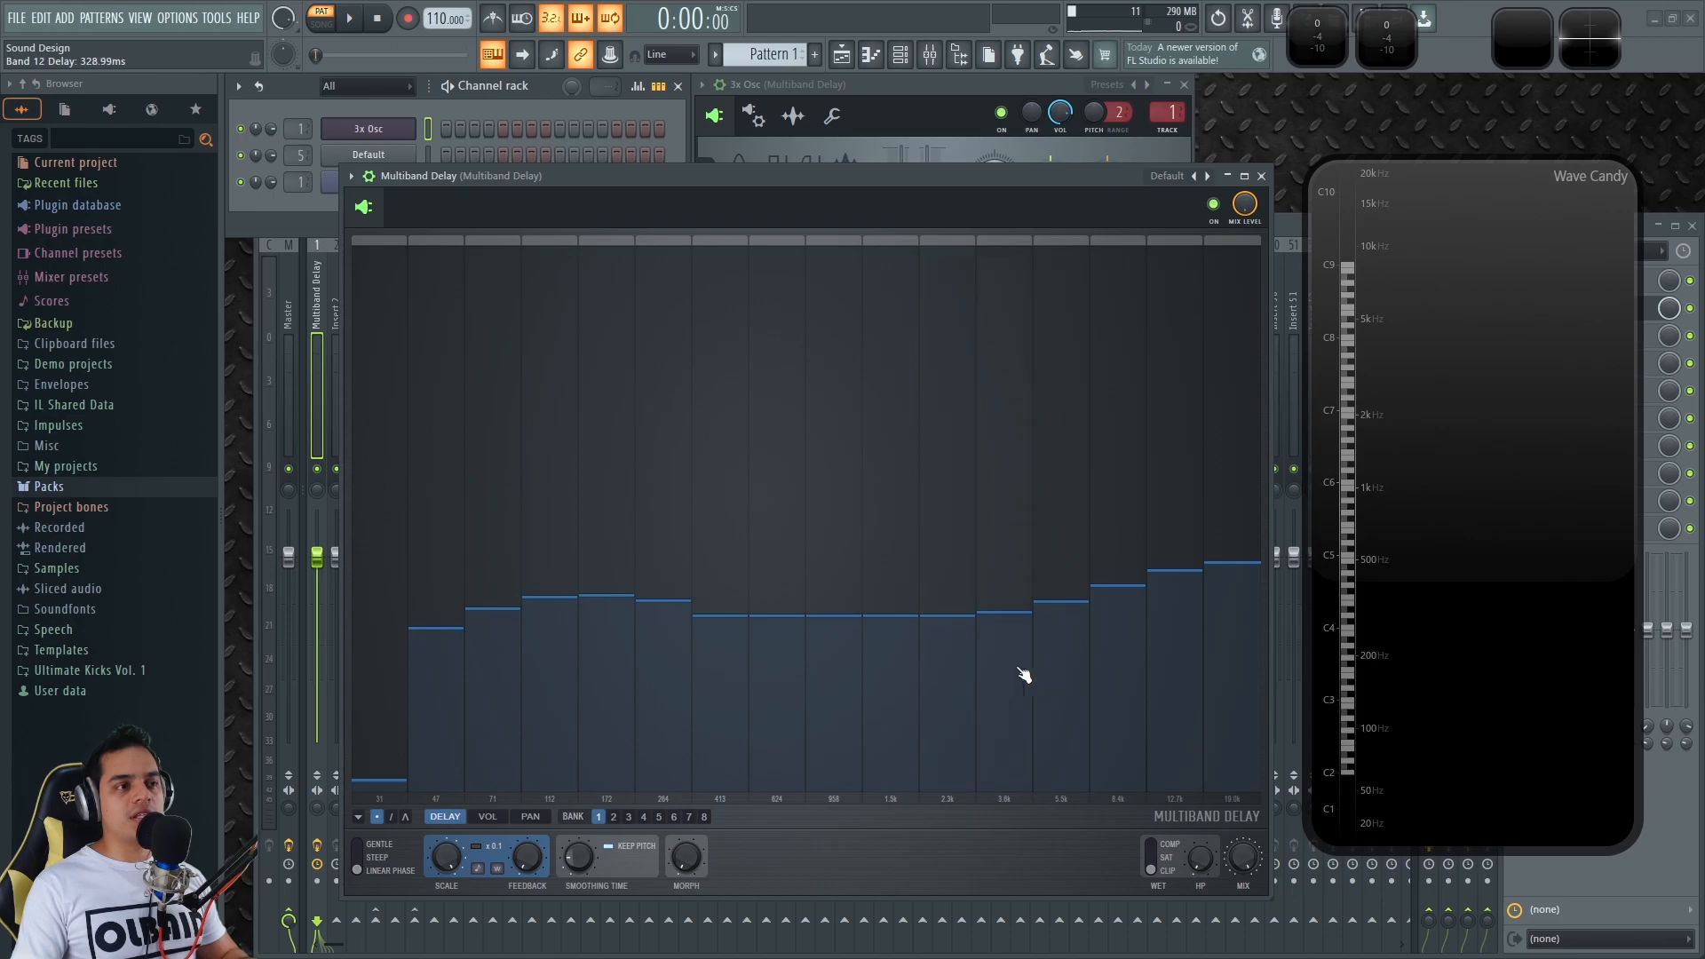
key(space)
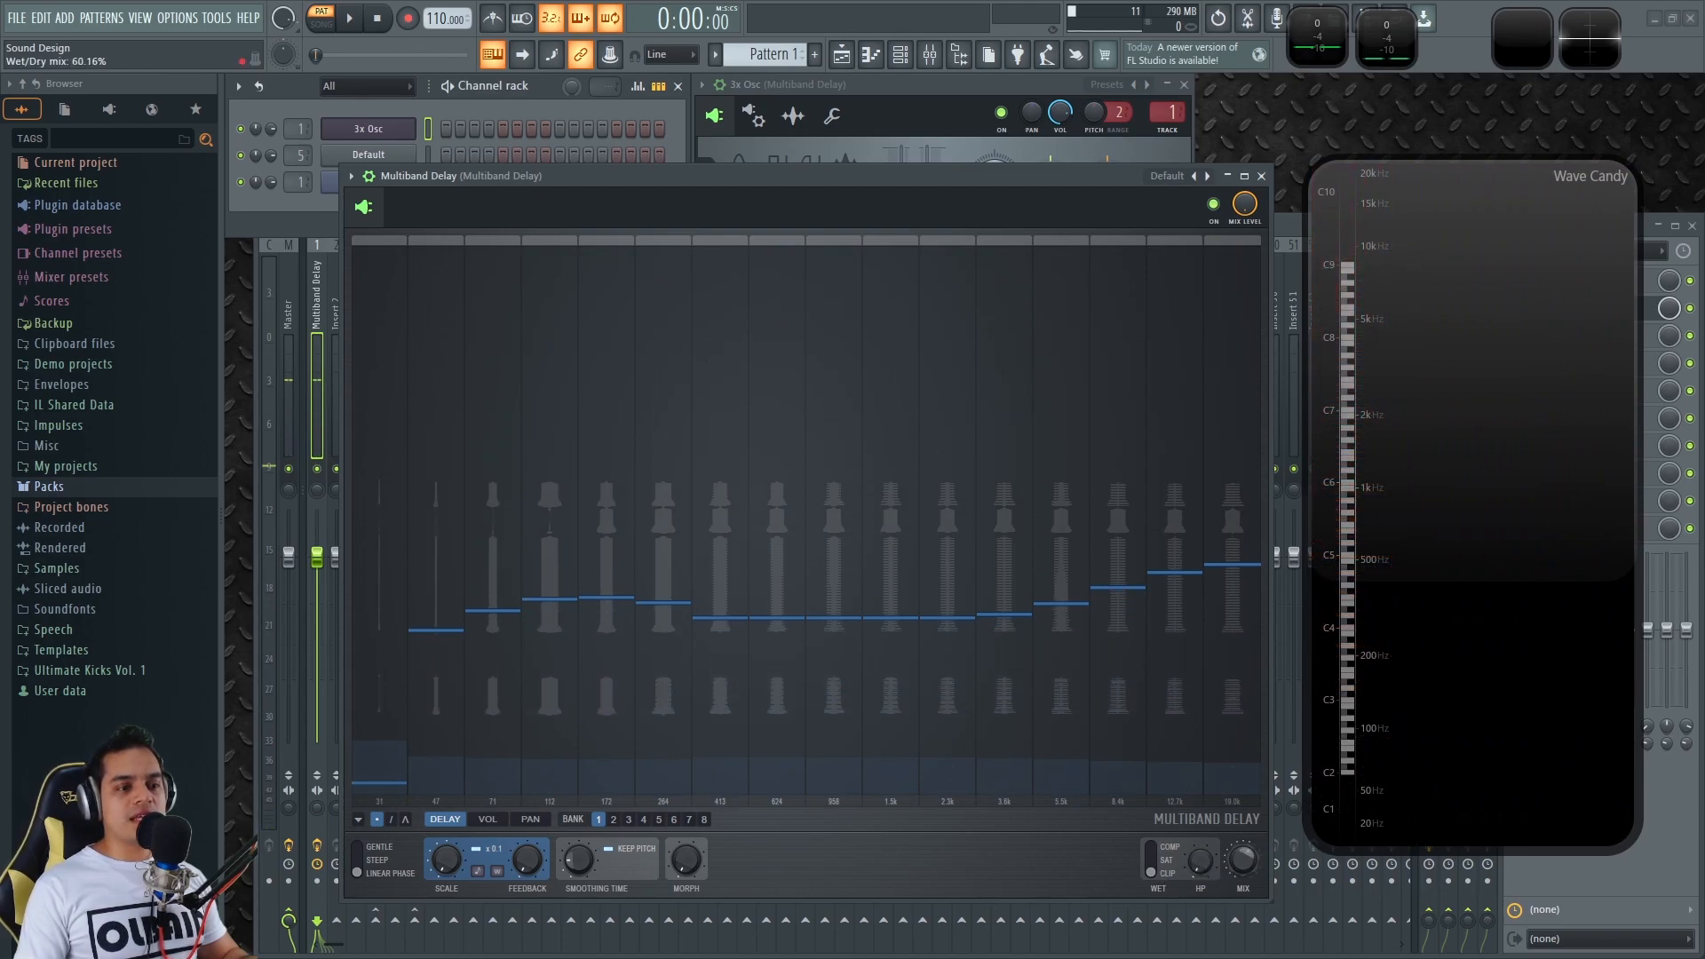
- Lower the wet/dry mix to 0%, raise it to 100%, and play notes while adjusting Morph
drag(1242, 859, 1242, 928)
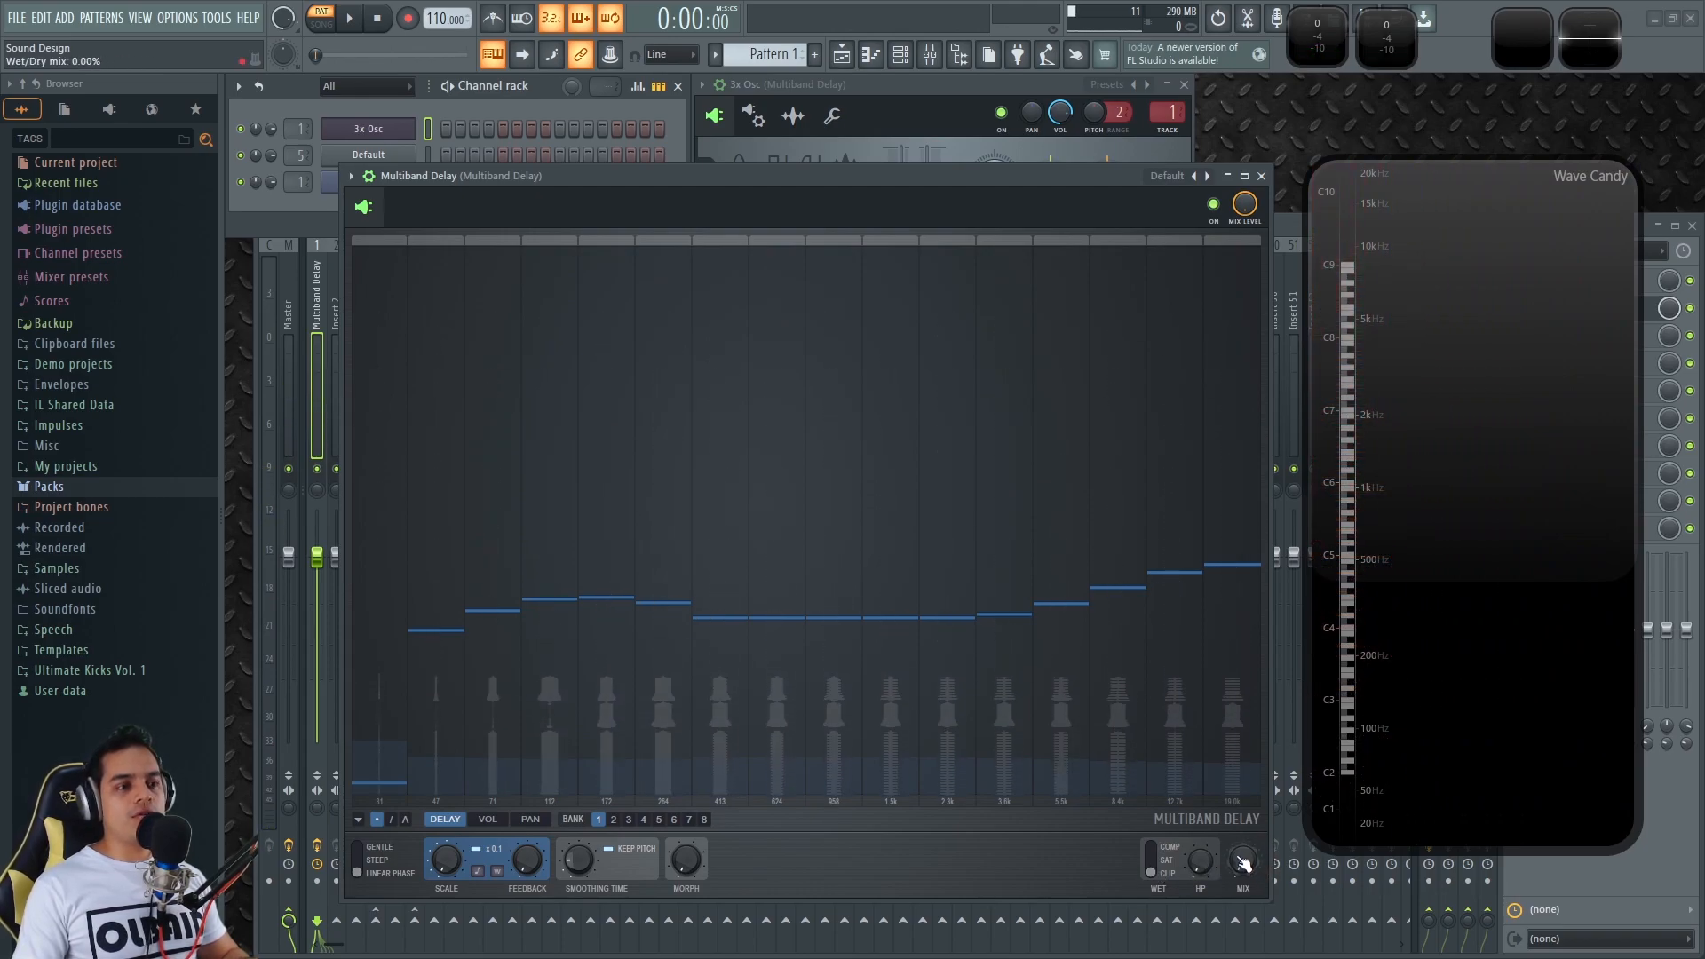
drag(1243, 861, 1243, 755)
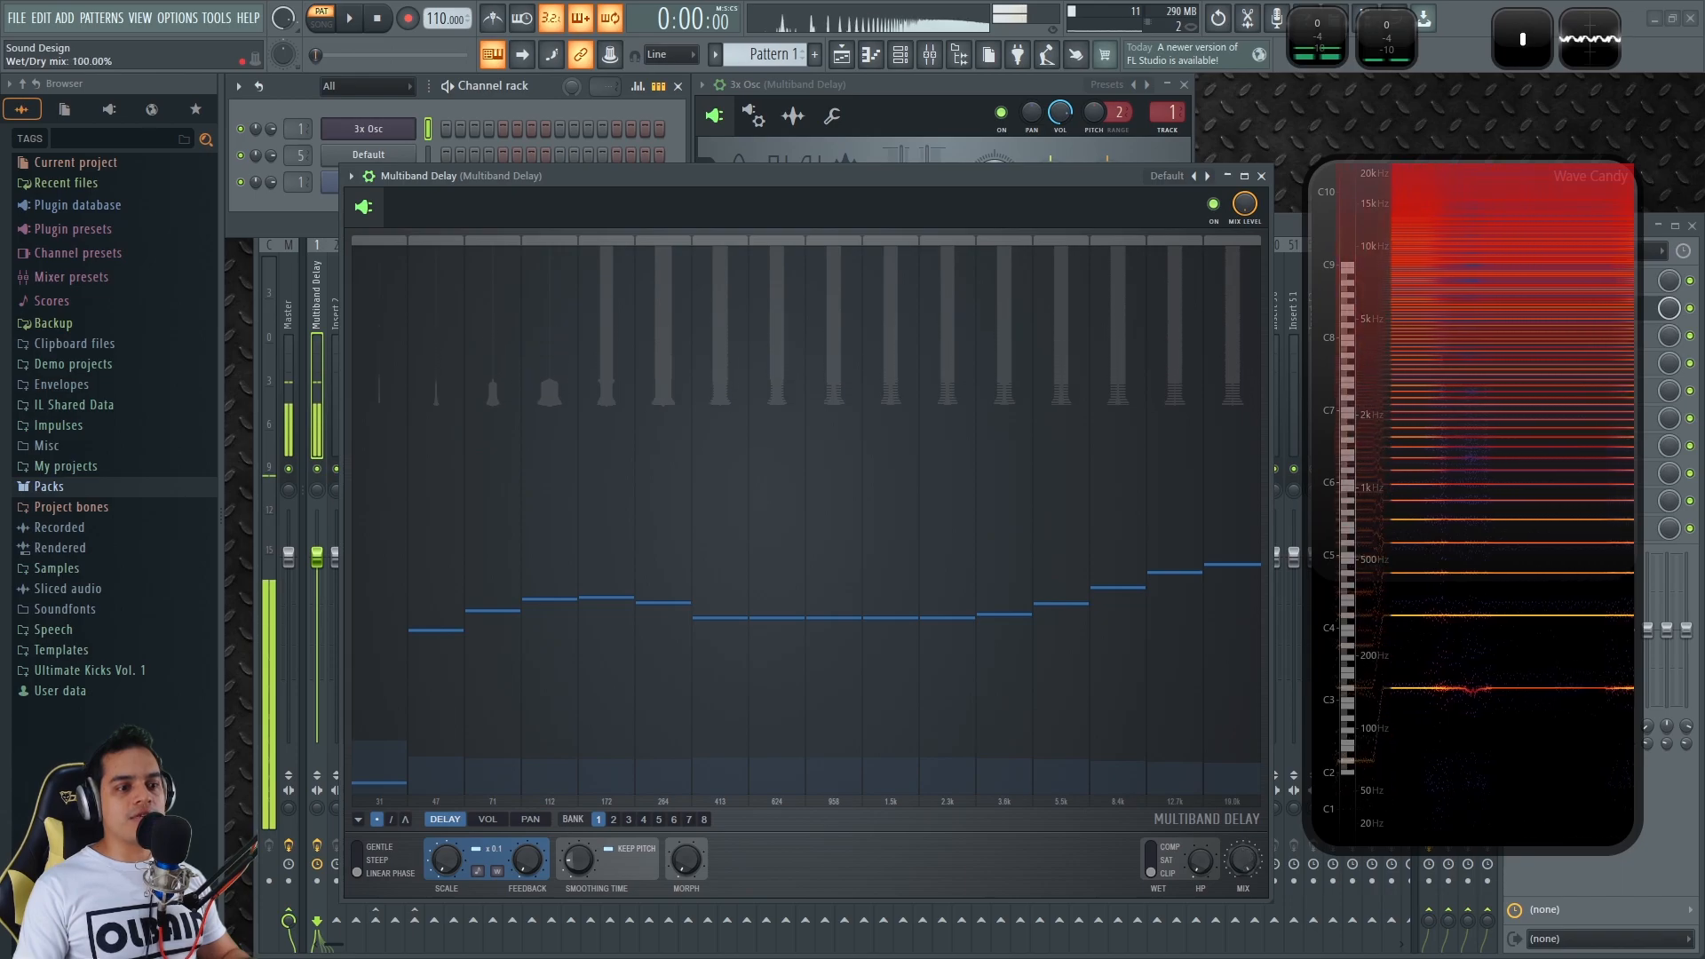
mouse_move(686, 859)
mouse_down()
mouse_move(685, 781)
mouse_move(685, 879)
mouse_up()
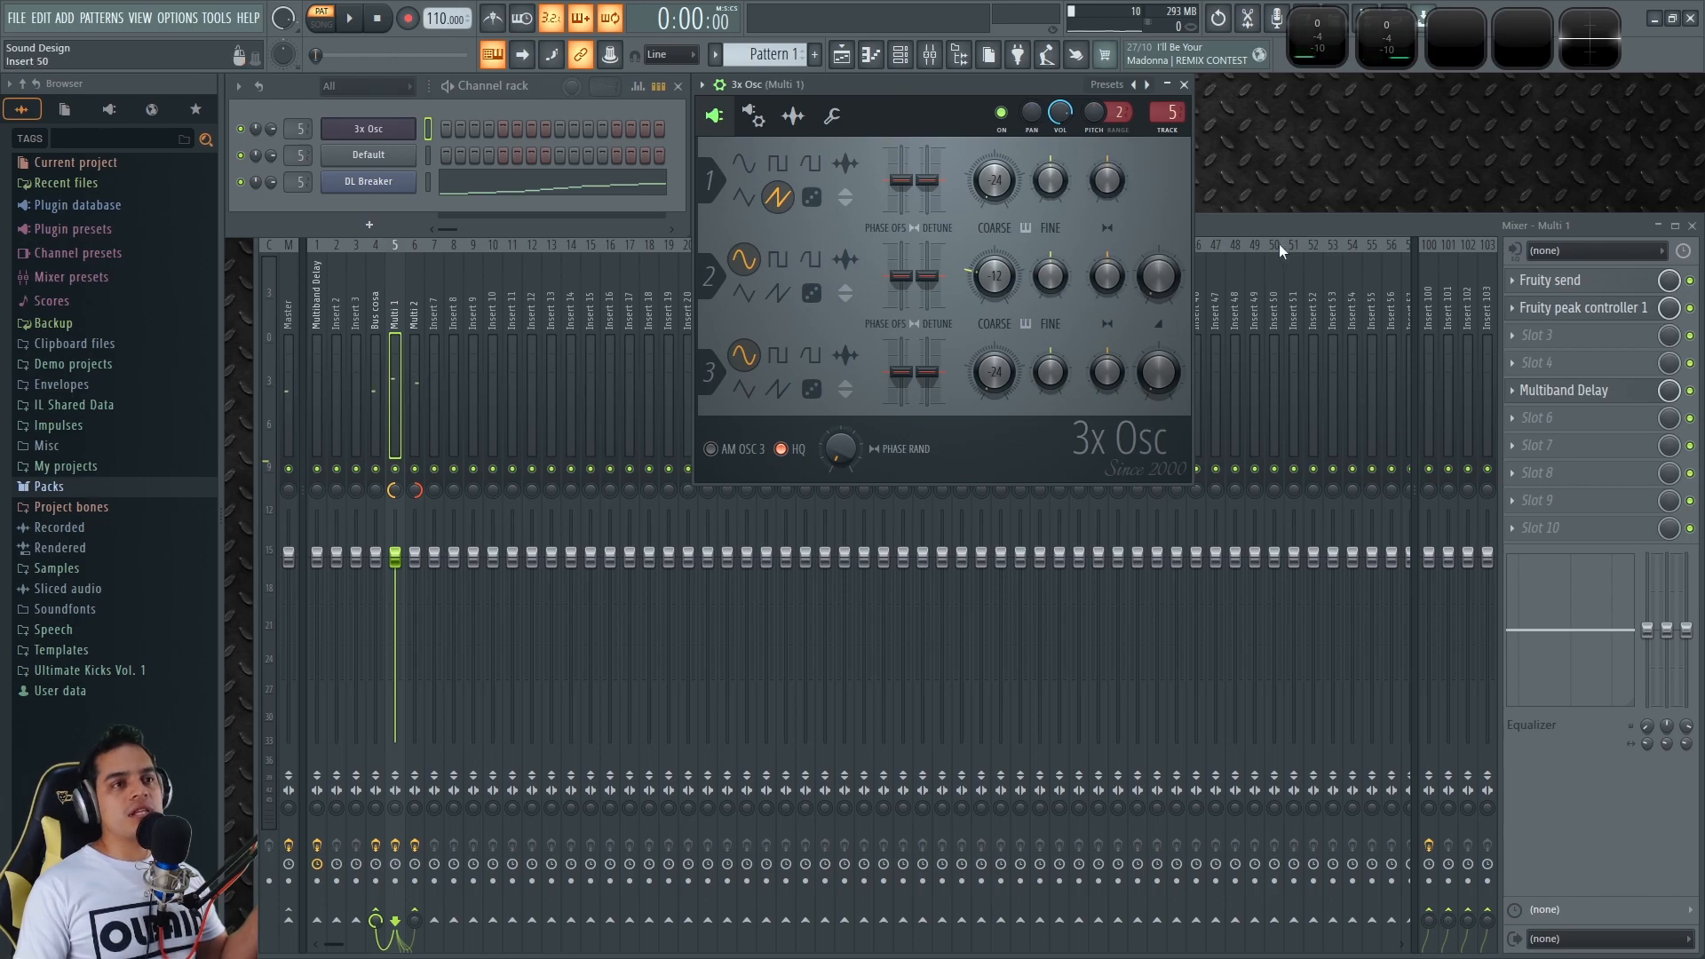
- Route the 3x Osc channel to mixer track 1 and open that track's Multiband Delay
click(1277, 221)
drag(300, 121, 300, 156)
click(1567, 311)
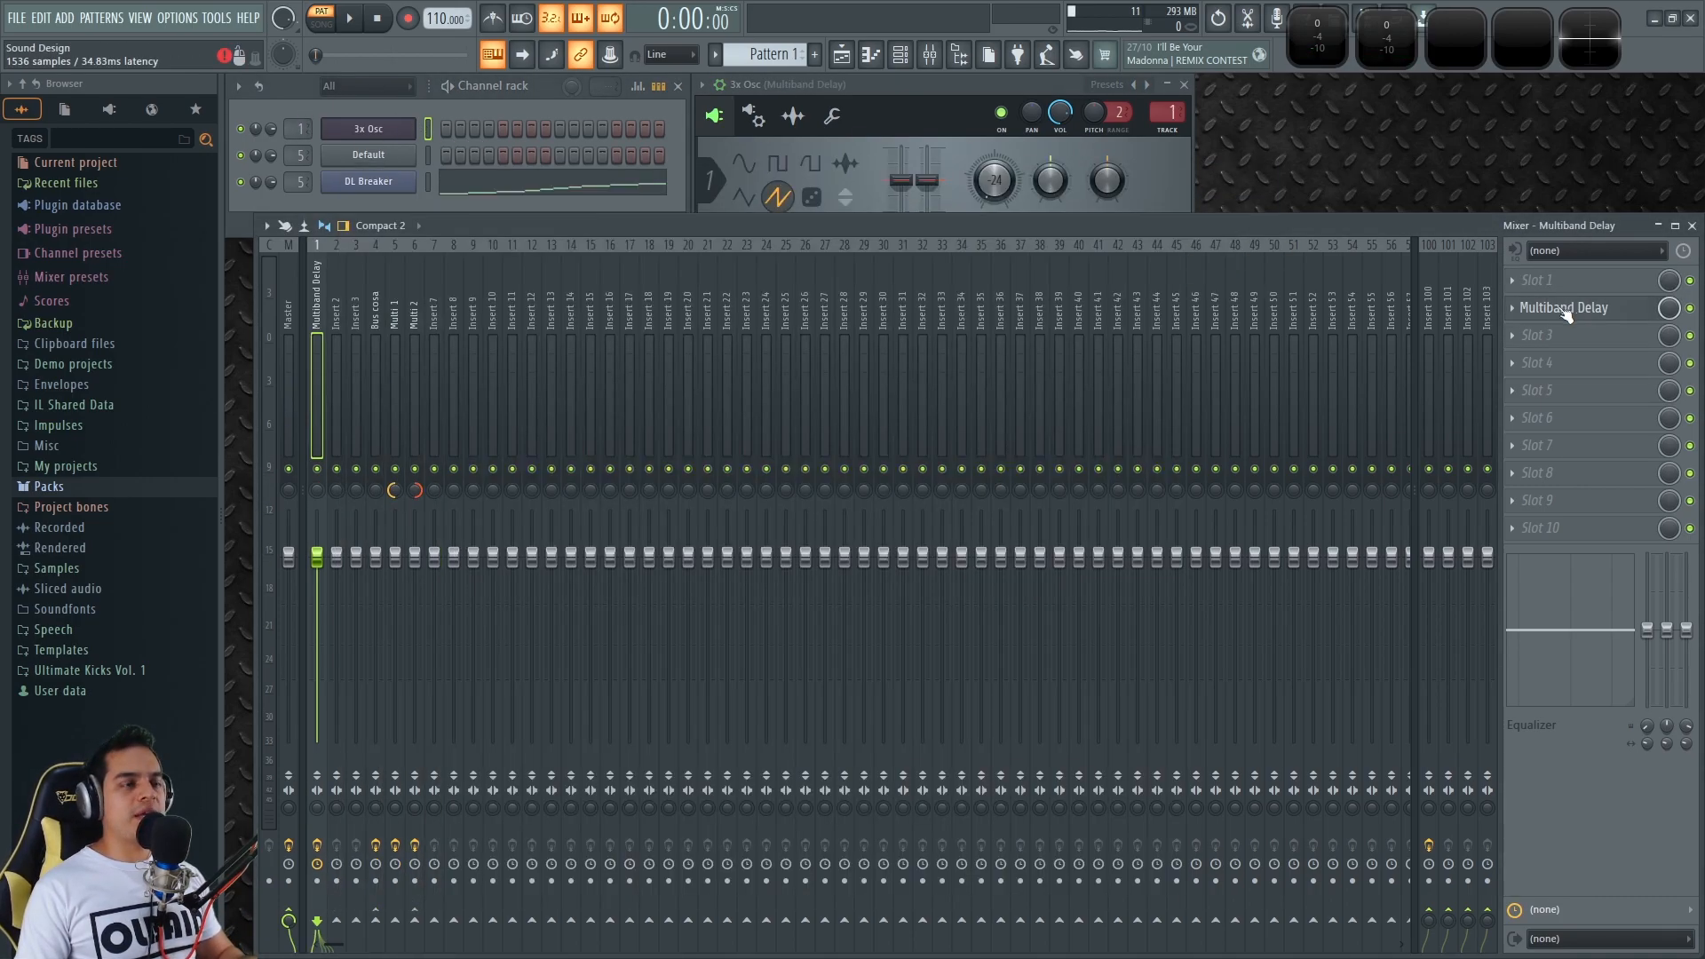
click(1583, 318)
drag(1024, 175, 1012, 176)
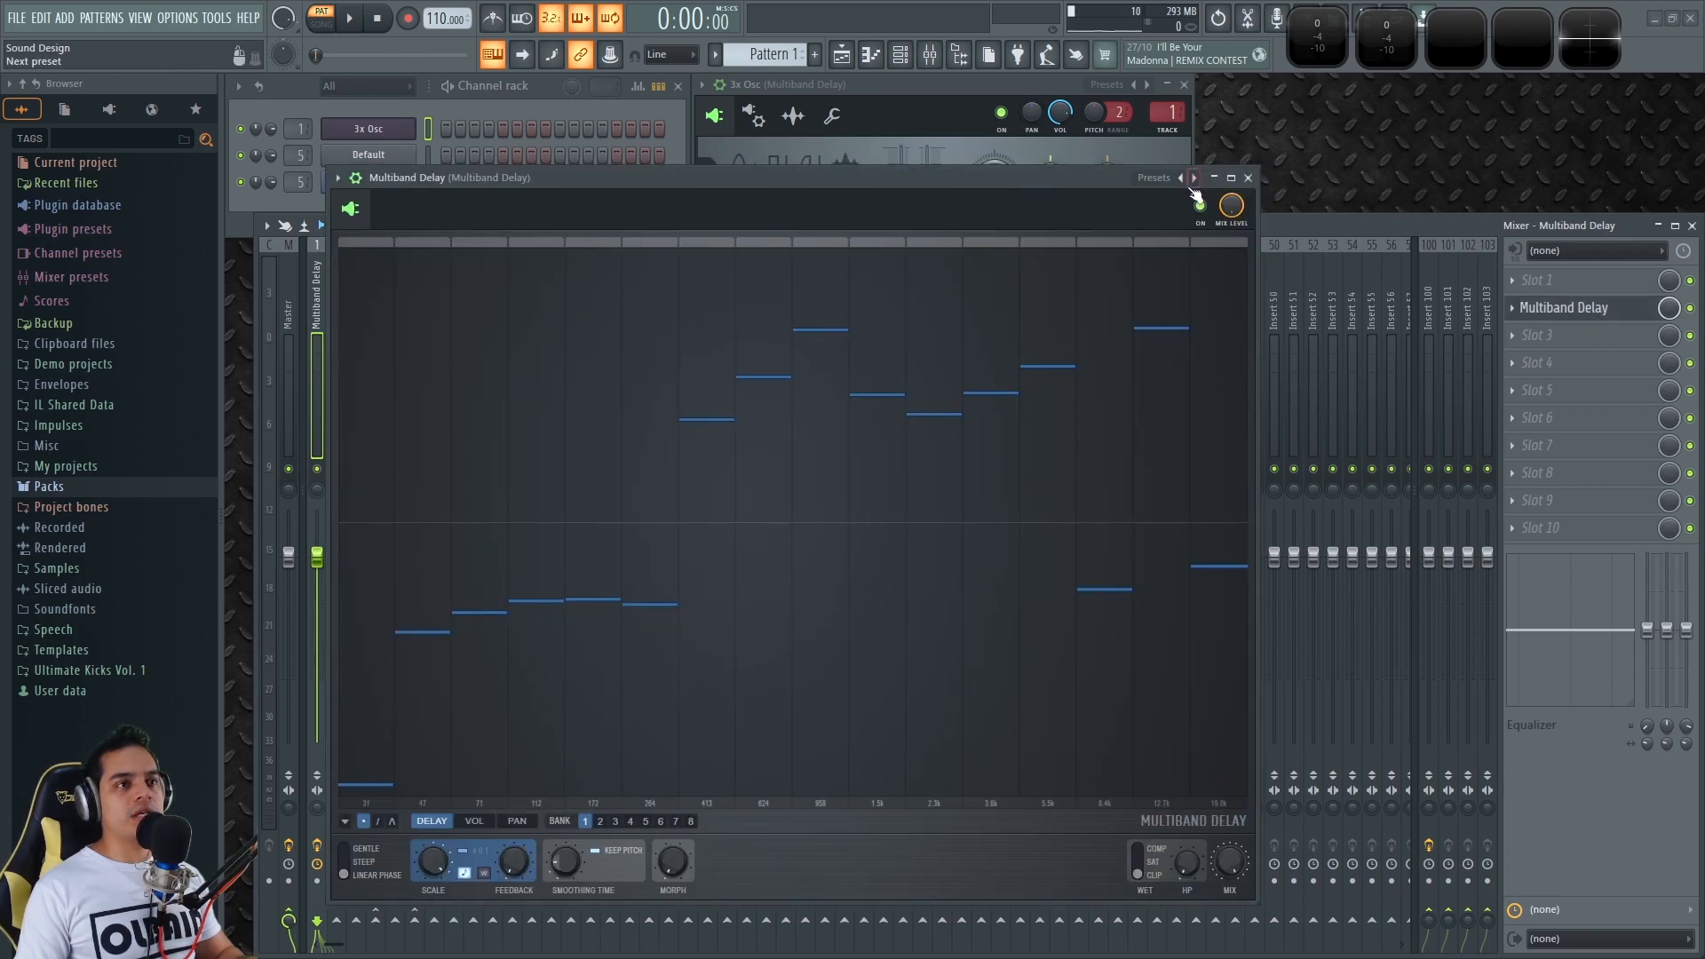
- Load the Wavetablizer (morph) preset in Multiband Delay and shift the plugin window
right_click(1194, 180)
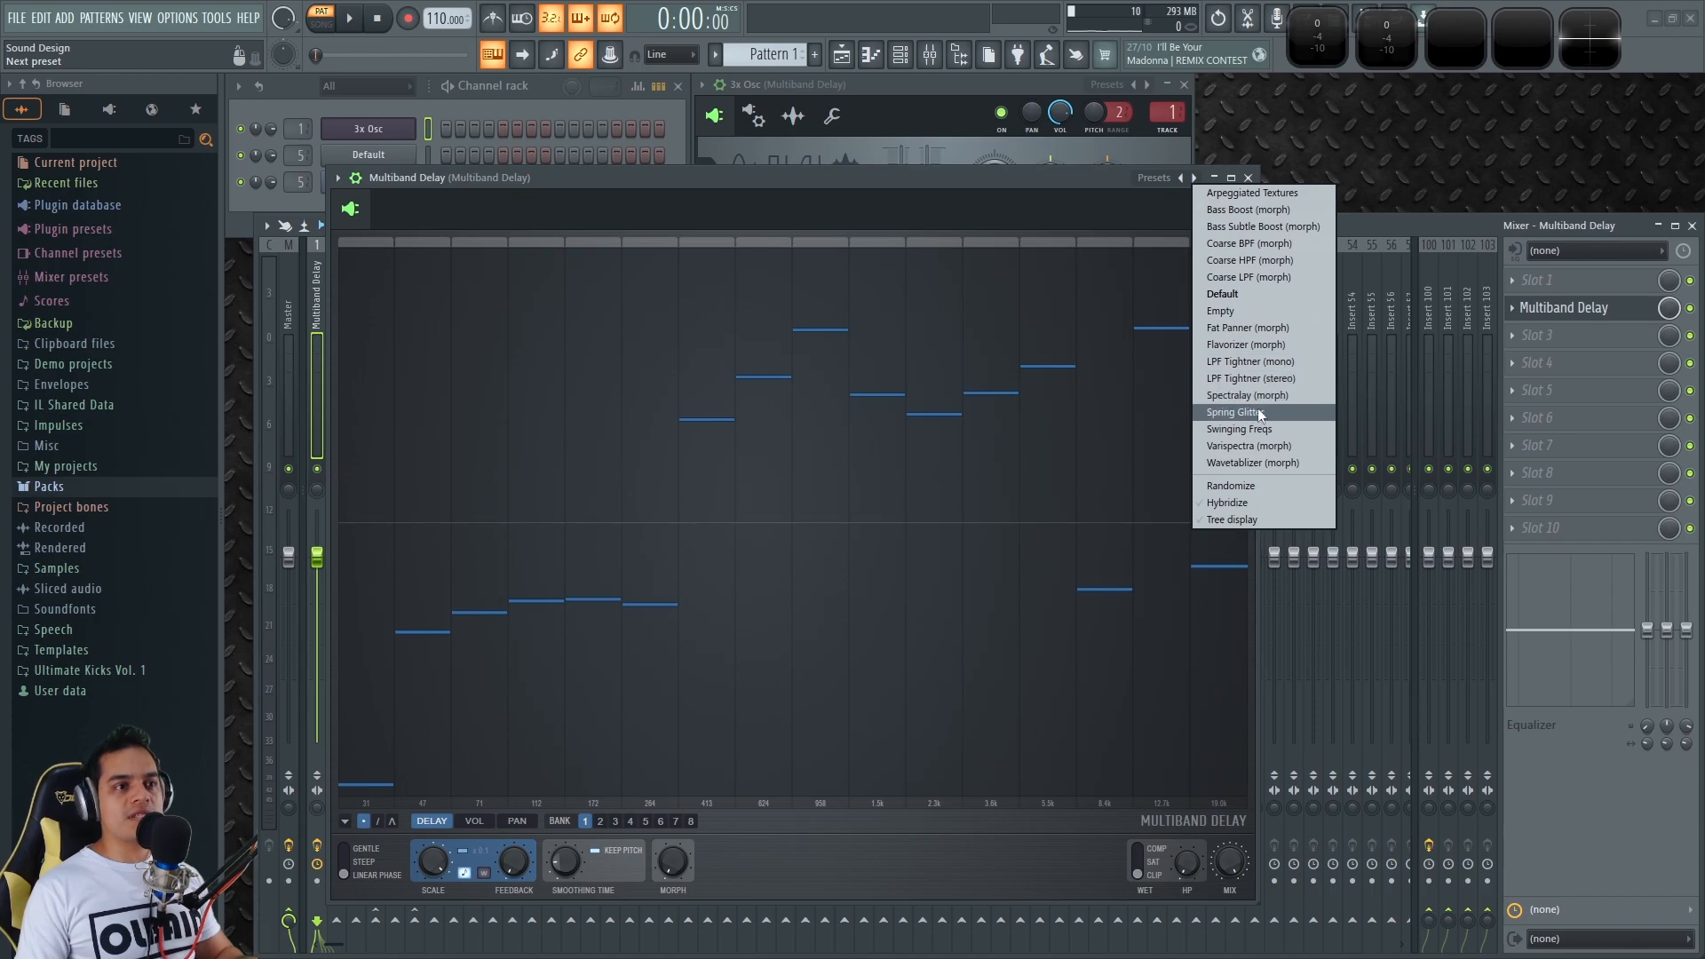
click(1246, 464)
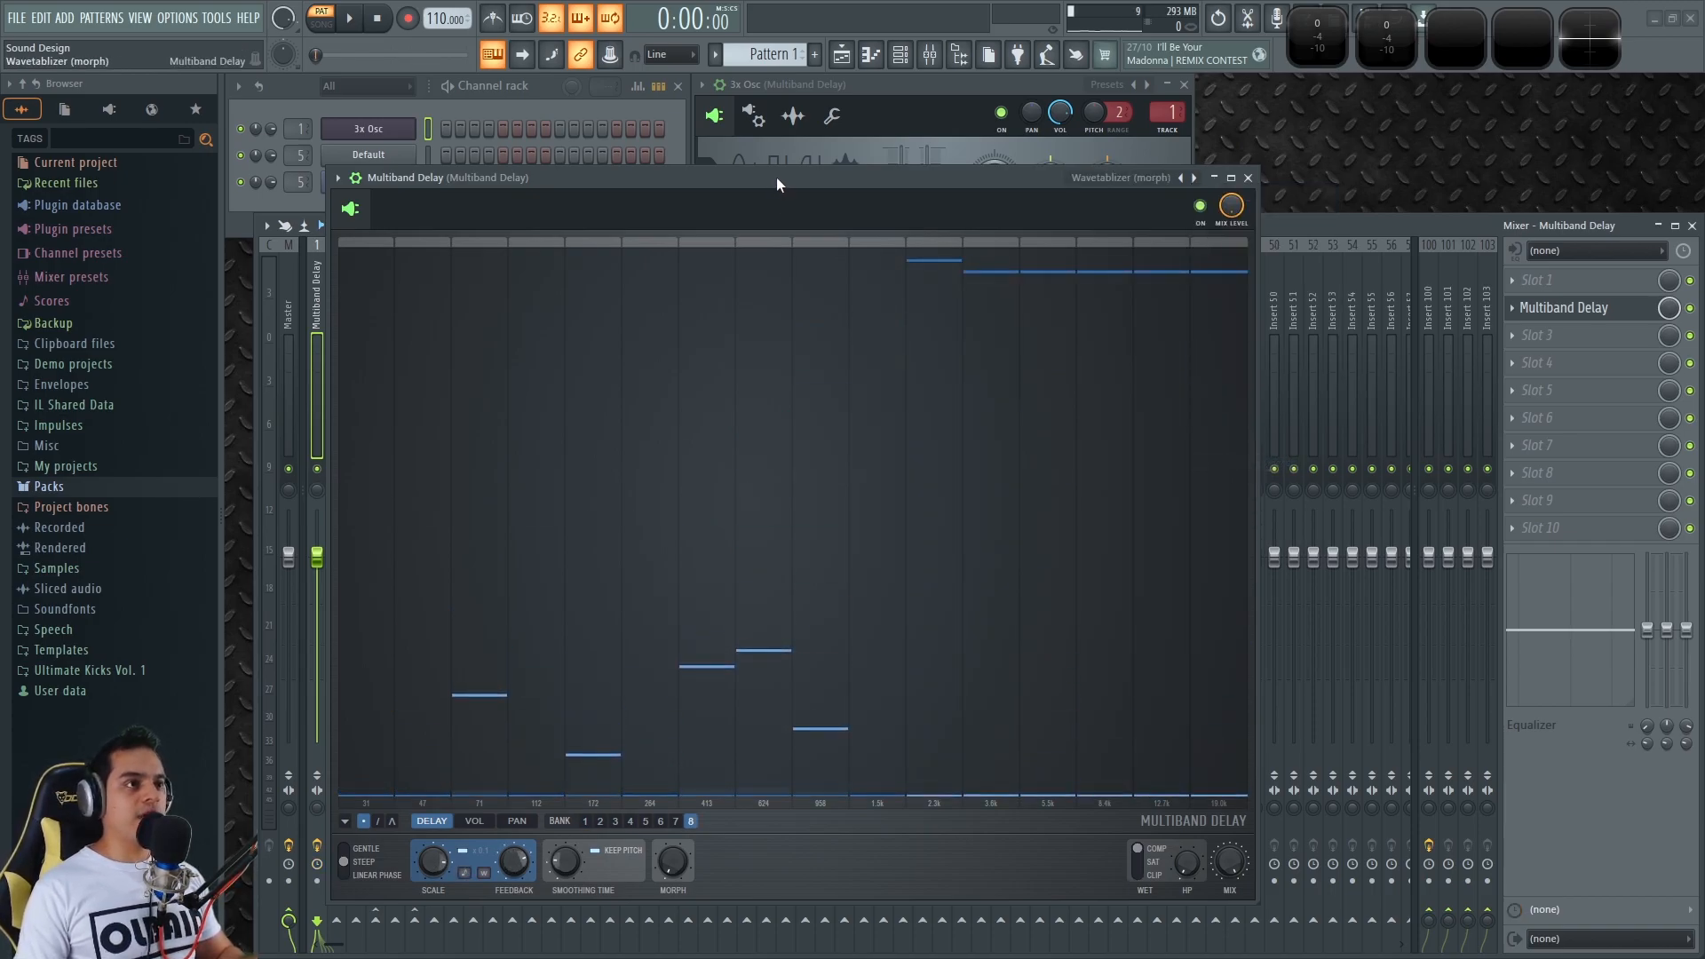
drag(776, 177, 816, 163)
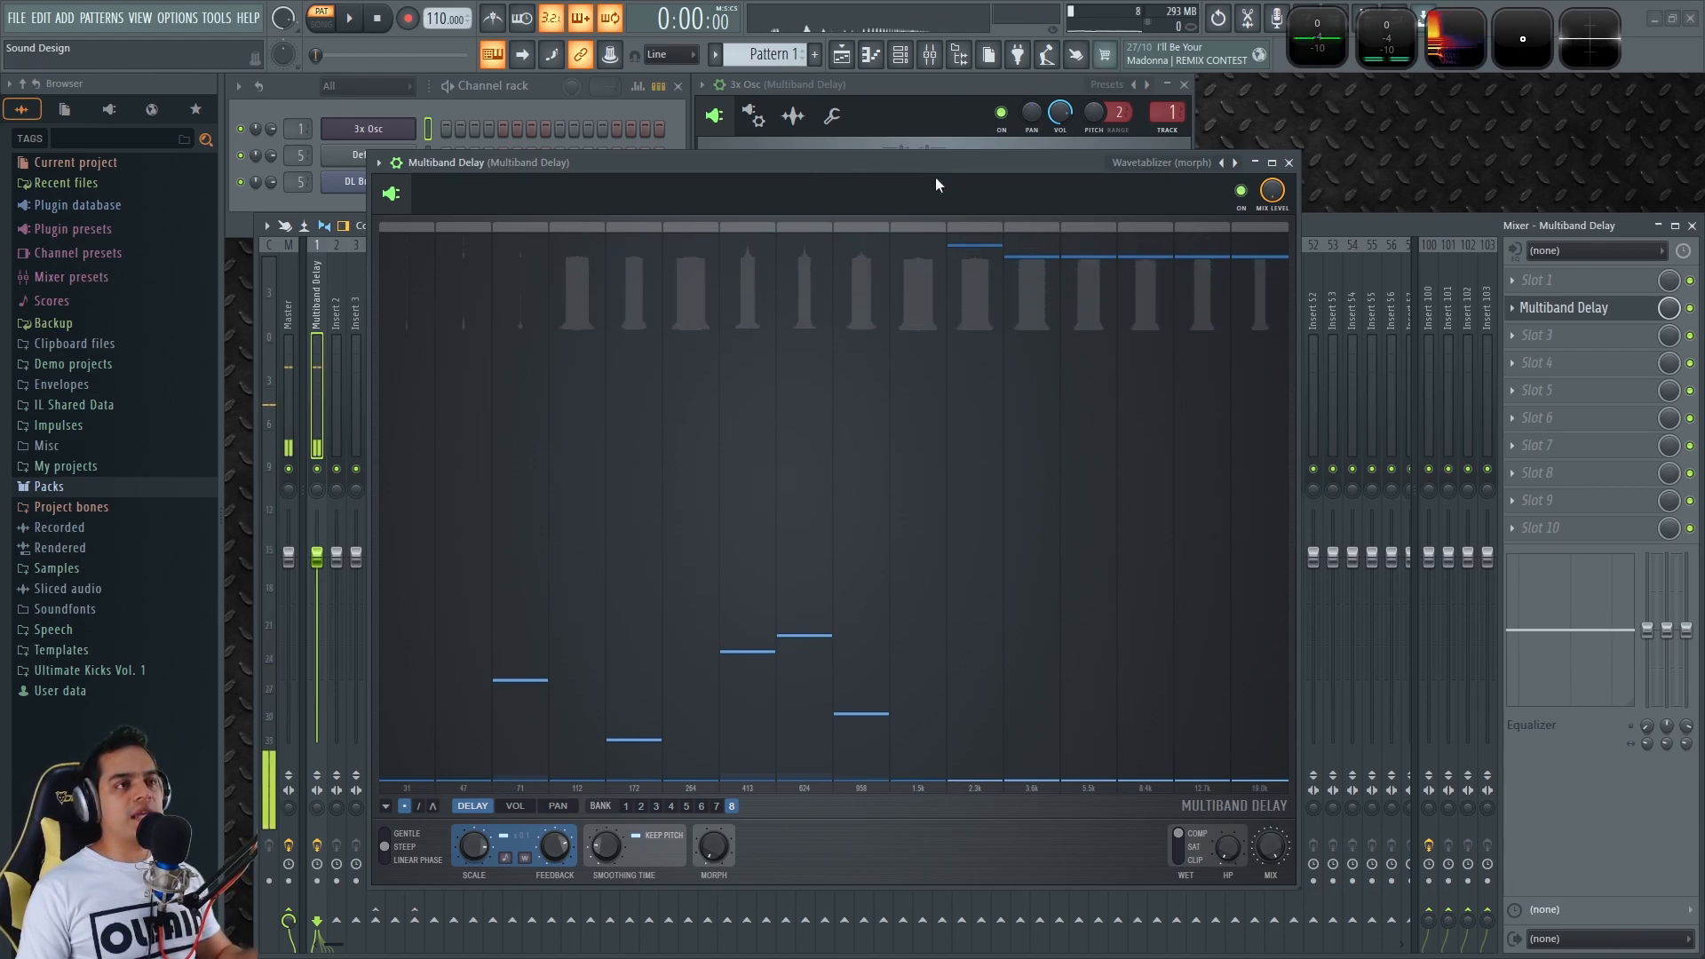
- Open the enlarged Wave Candy oscilloscope and arrange the Multiband Delay window beside it
click(1578, 52)
drag(789, 157, 1438, 187)
drag(1003, 165, 905, 162)
- Play notes while sweeping Morph through the Wavetablizer banks and back to 0% to watch the waveform change
drag(624, 860, 616, 950)
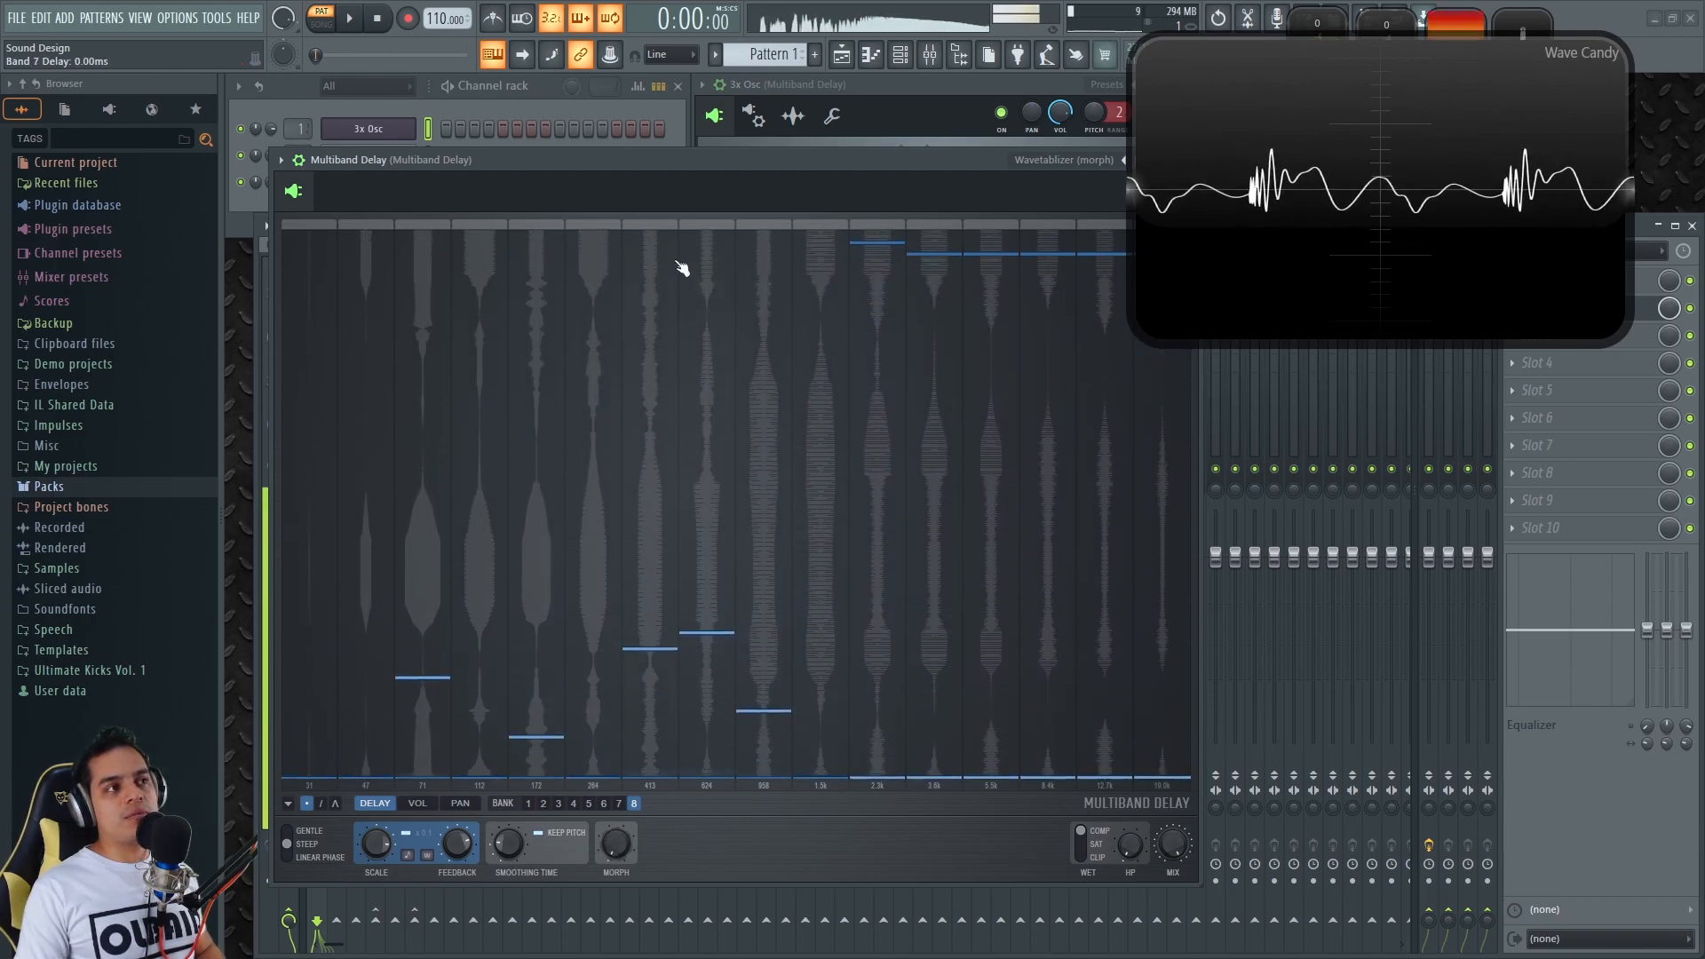
mouse_move(624, 837)
mouse_down()
mouse_move(623, 860)
mouse_move(624, 813)
mouse_move(623, 861)
mouse_up()
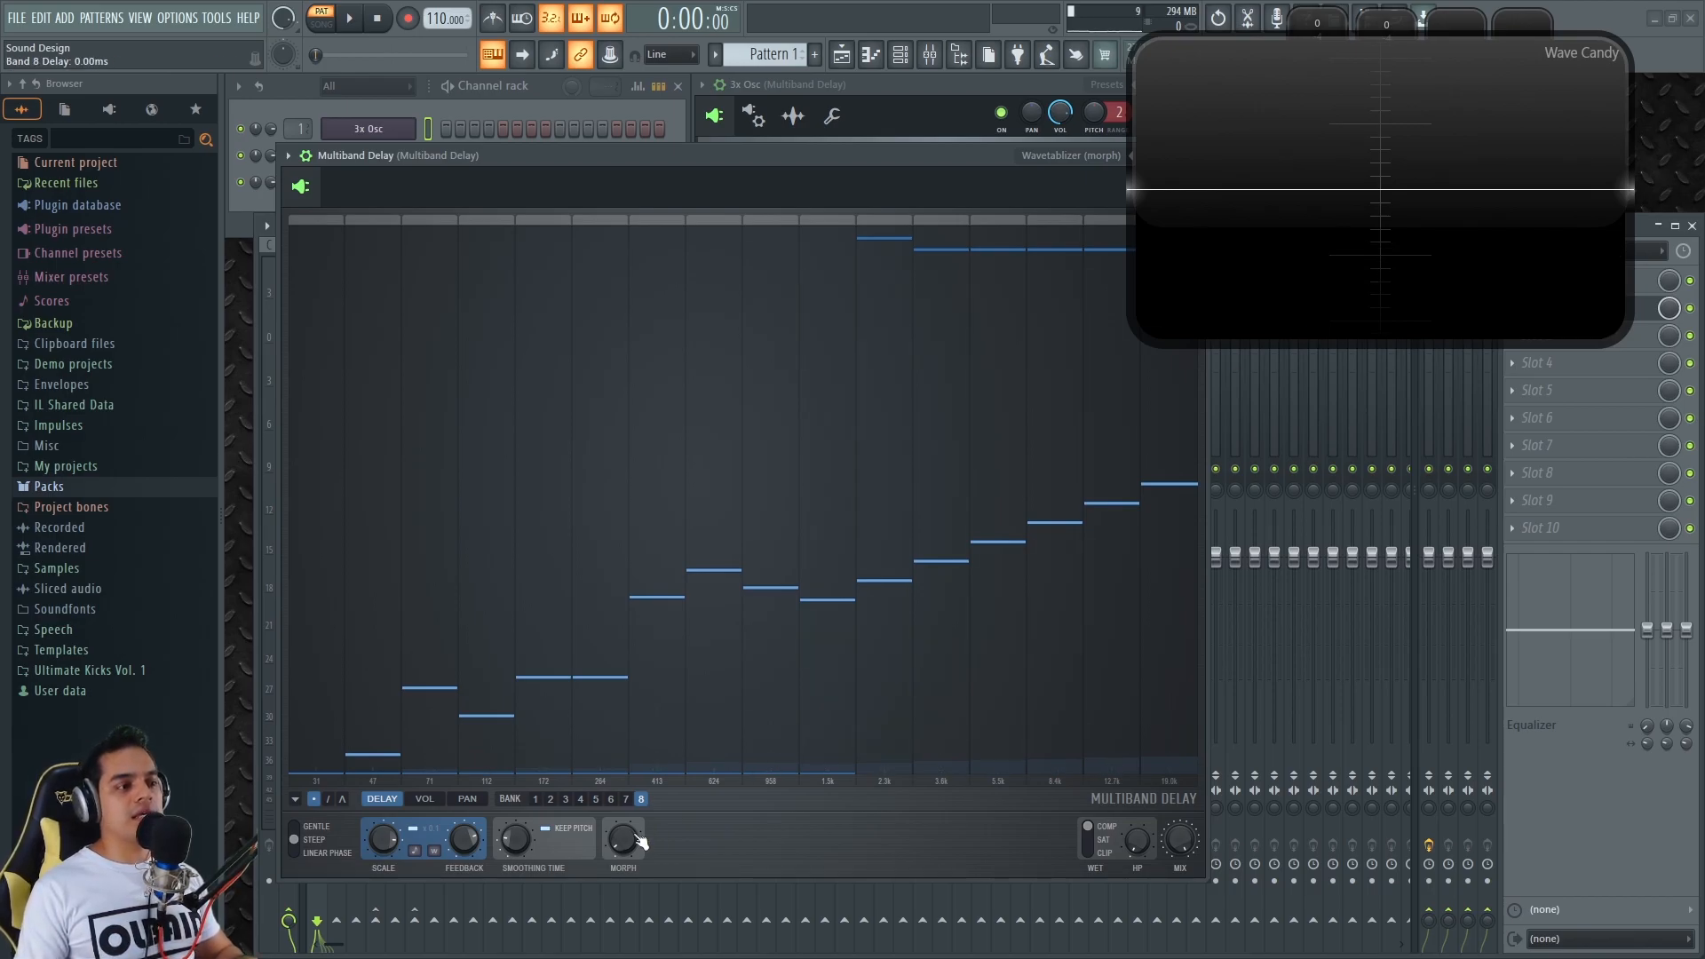
key(z)
mouse_move(632, 847)
mouse_down()
mouse_move(632, 790)
mouse_move(627, 851)
mouse_up()
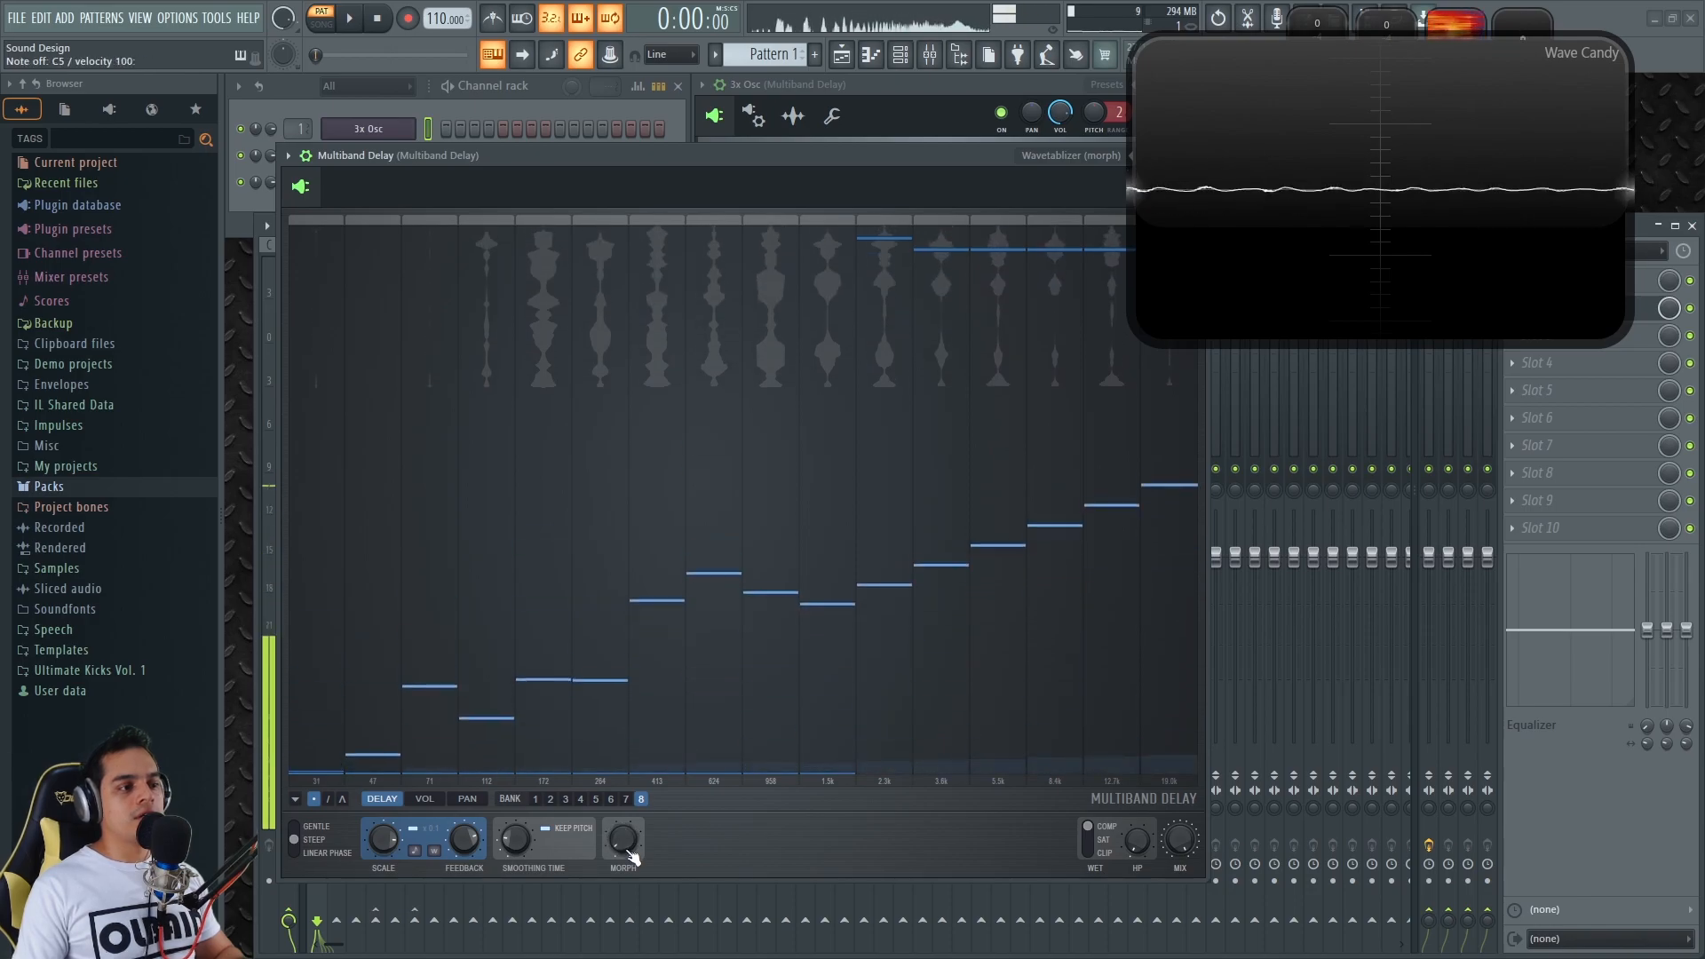
drag(694, 158, 704, 155)
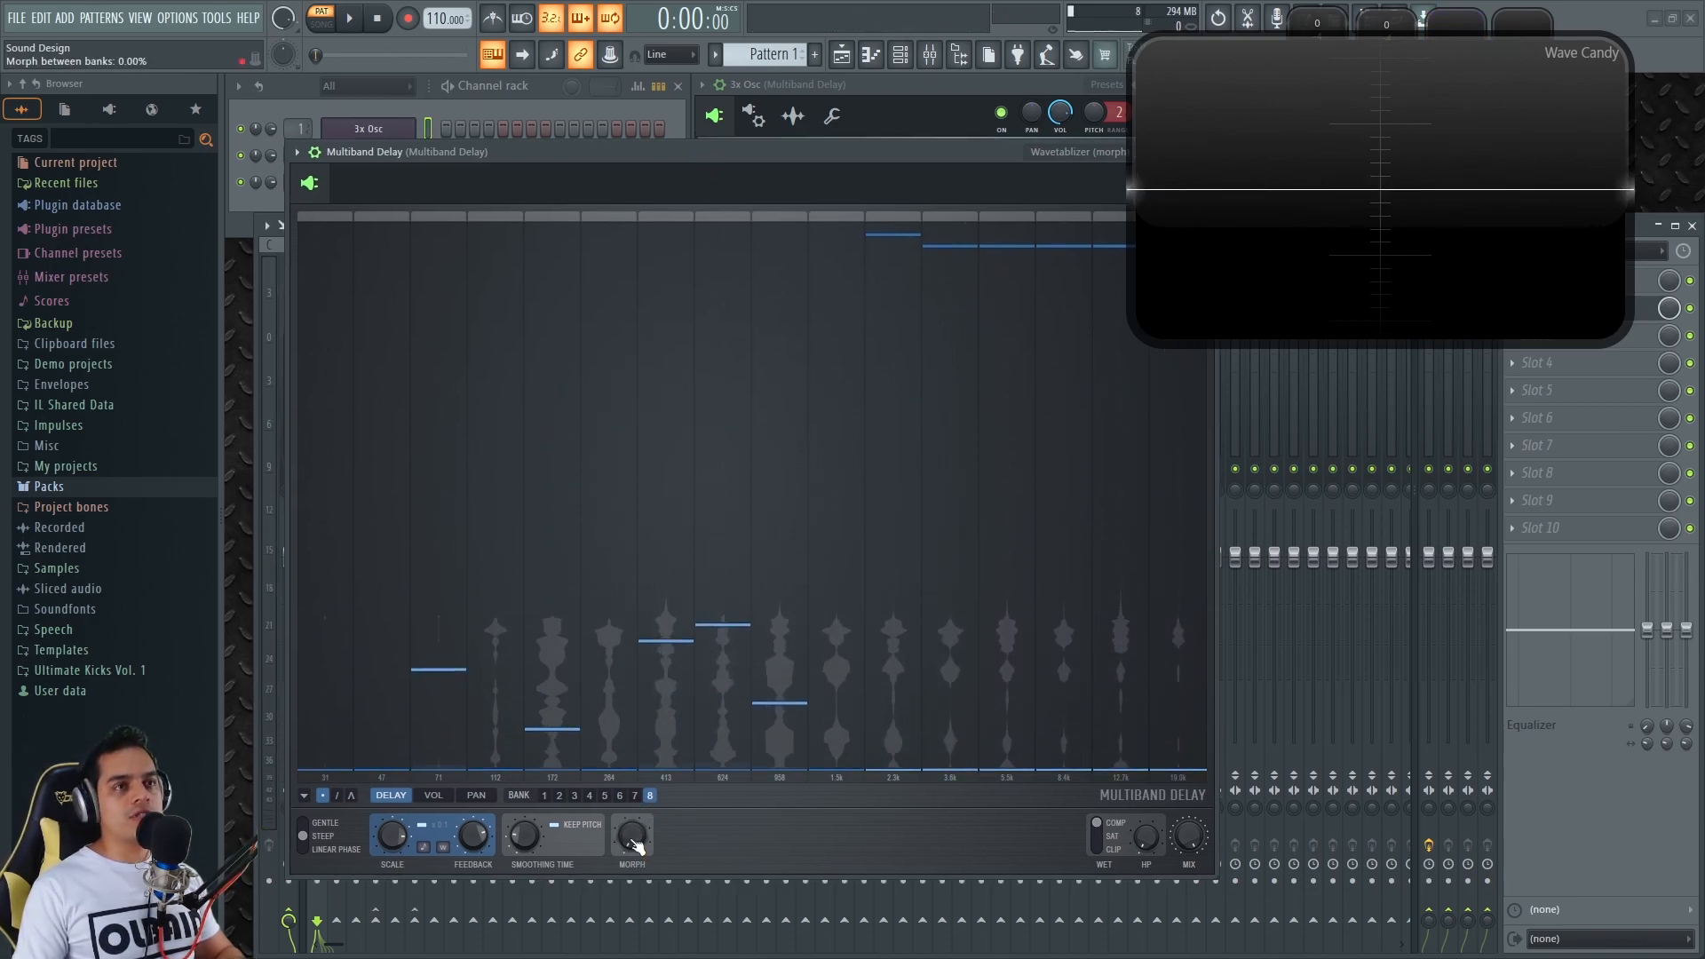
- Play sustained notes while fine-tuning Morph between about 3% and 14%, and set the delay feedback to 97.50%
drag(637, 843, 628, 866)
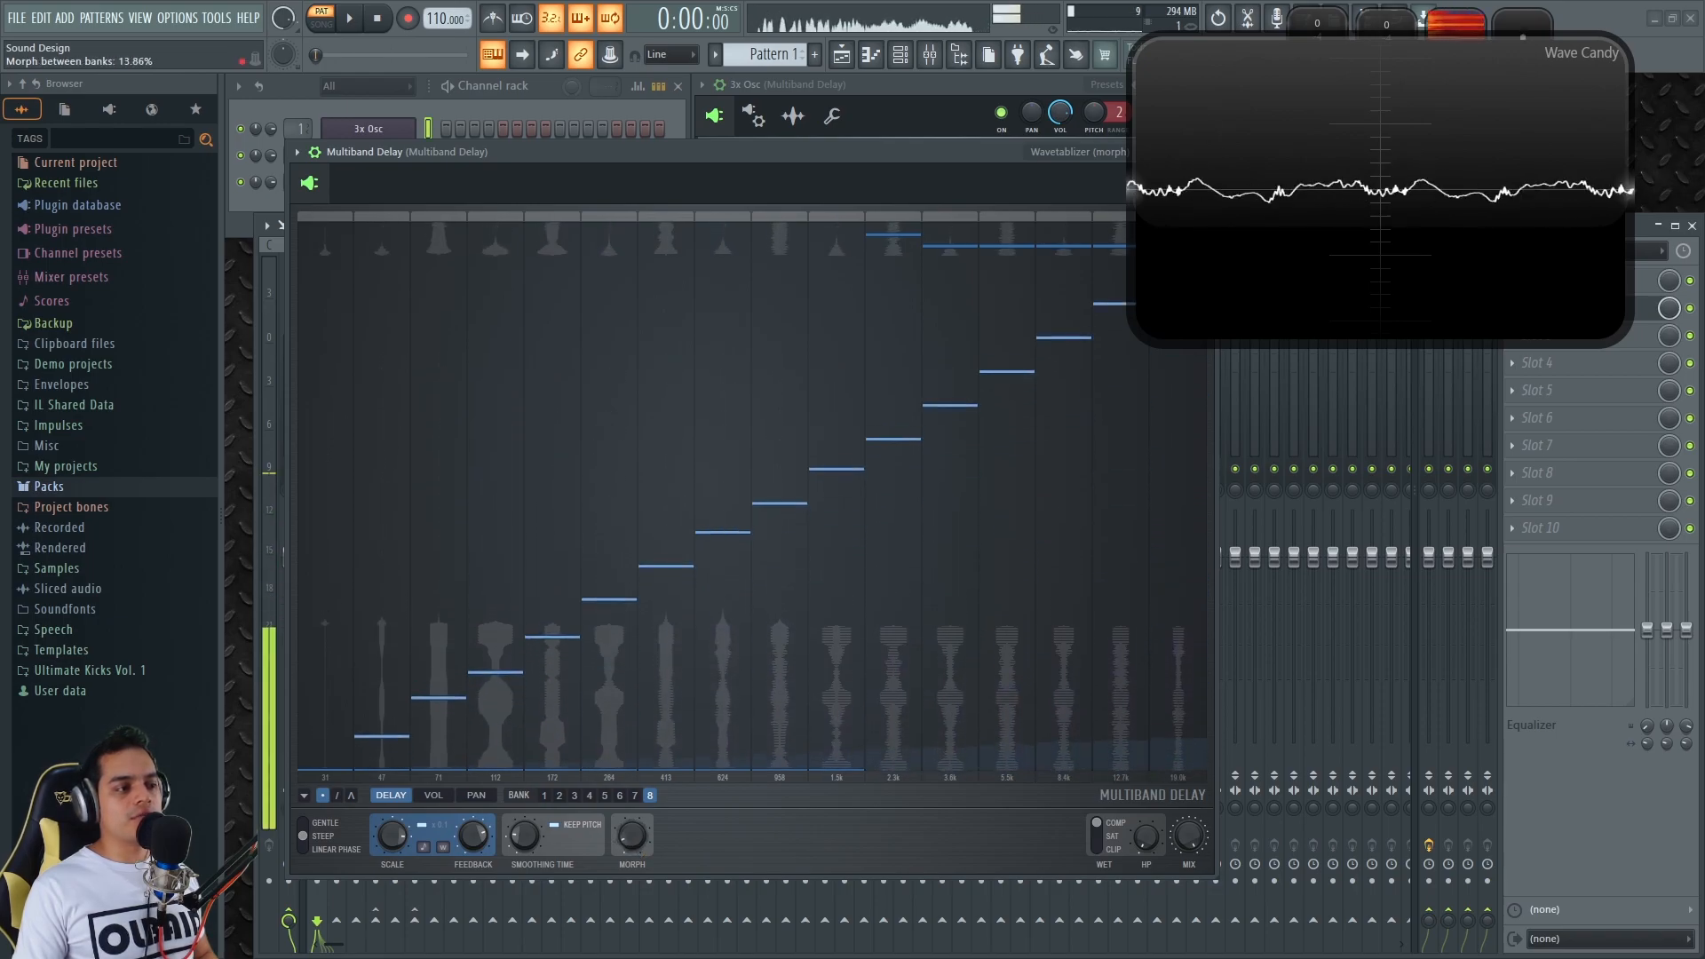
mouse_move(632, 835)
mouse_down()
mouse_move(632, 821)
mouse_move(632, 852)
mouse_up()
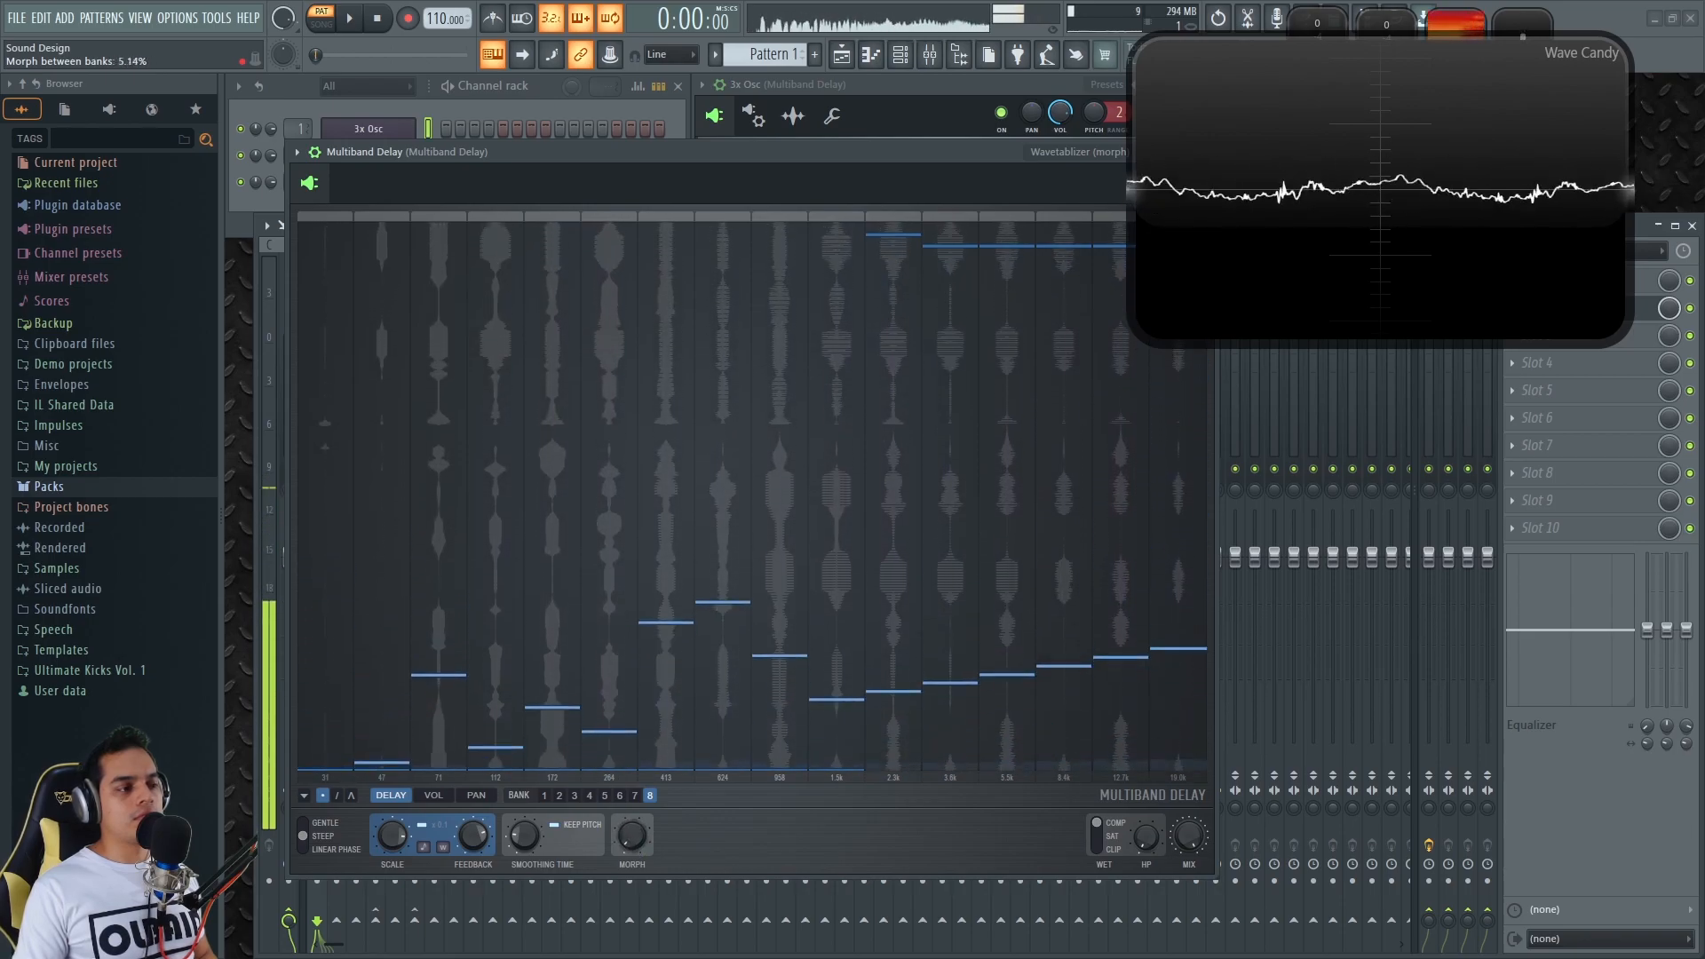
drag(633, 834, 632, 833)
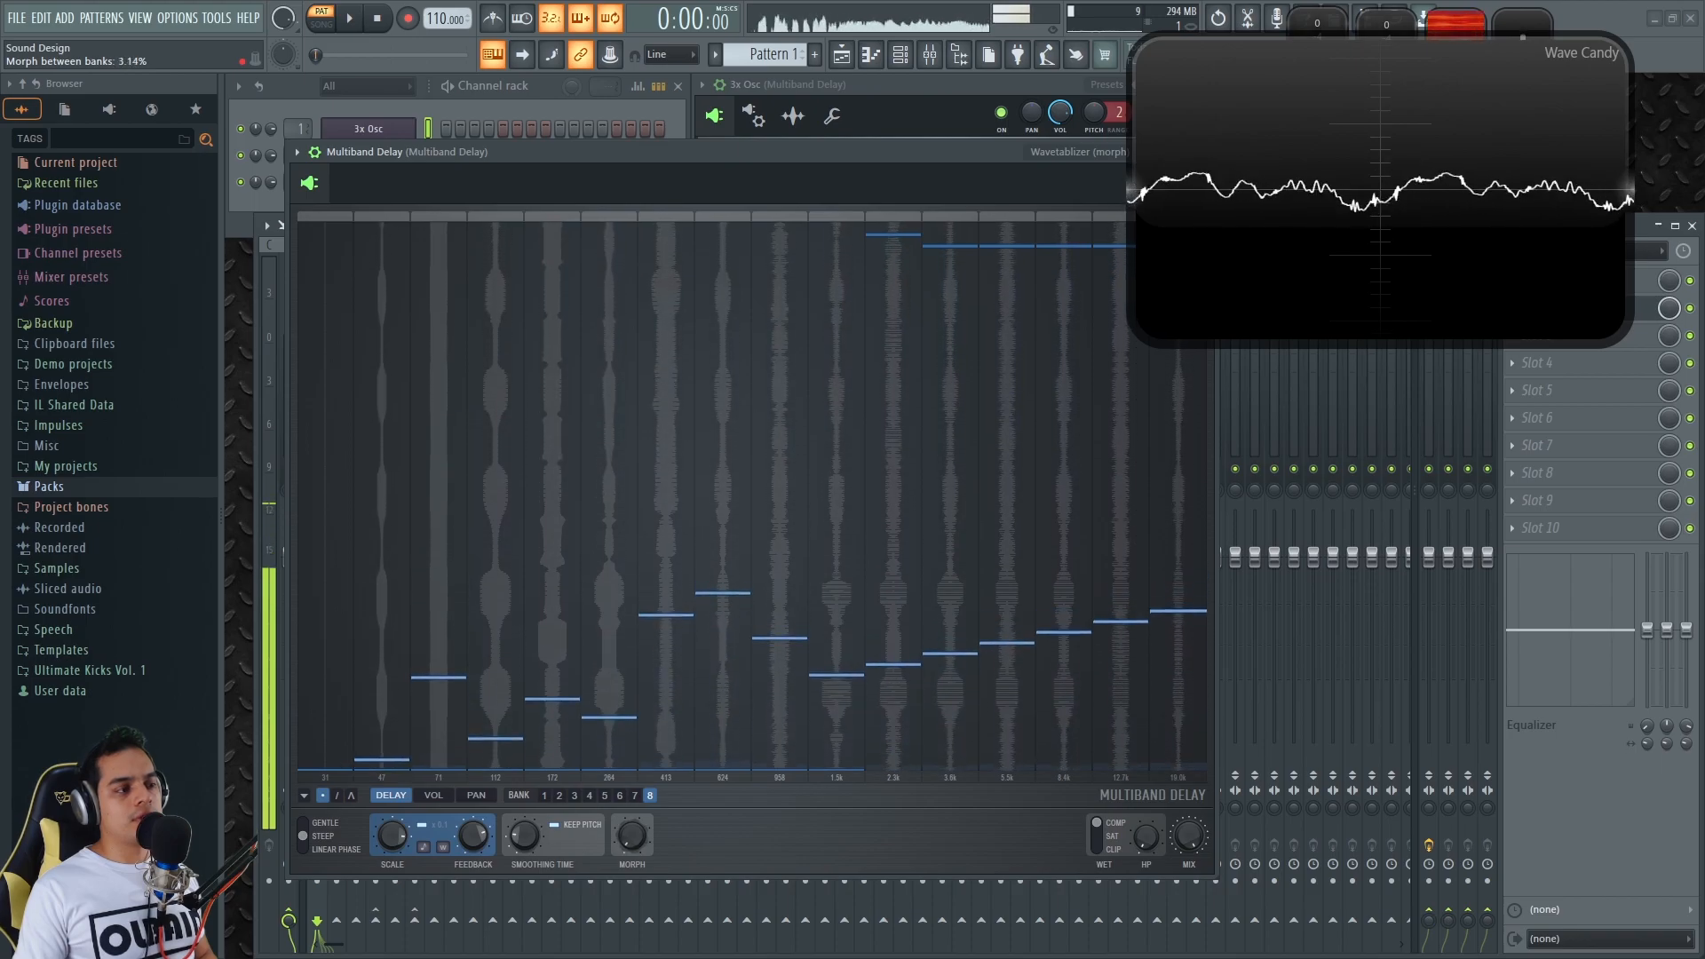
drag(633, 845, 633, 833)
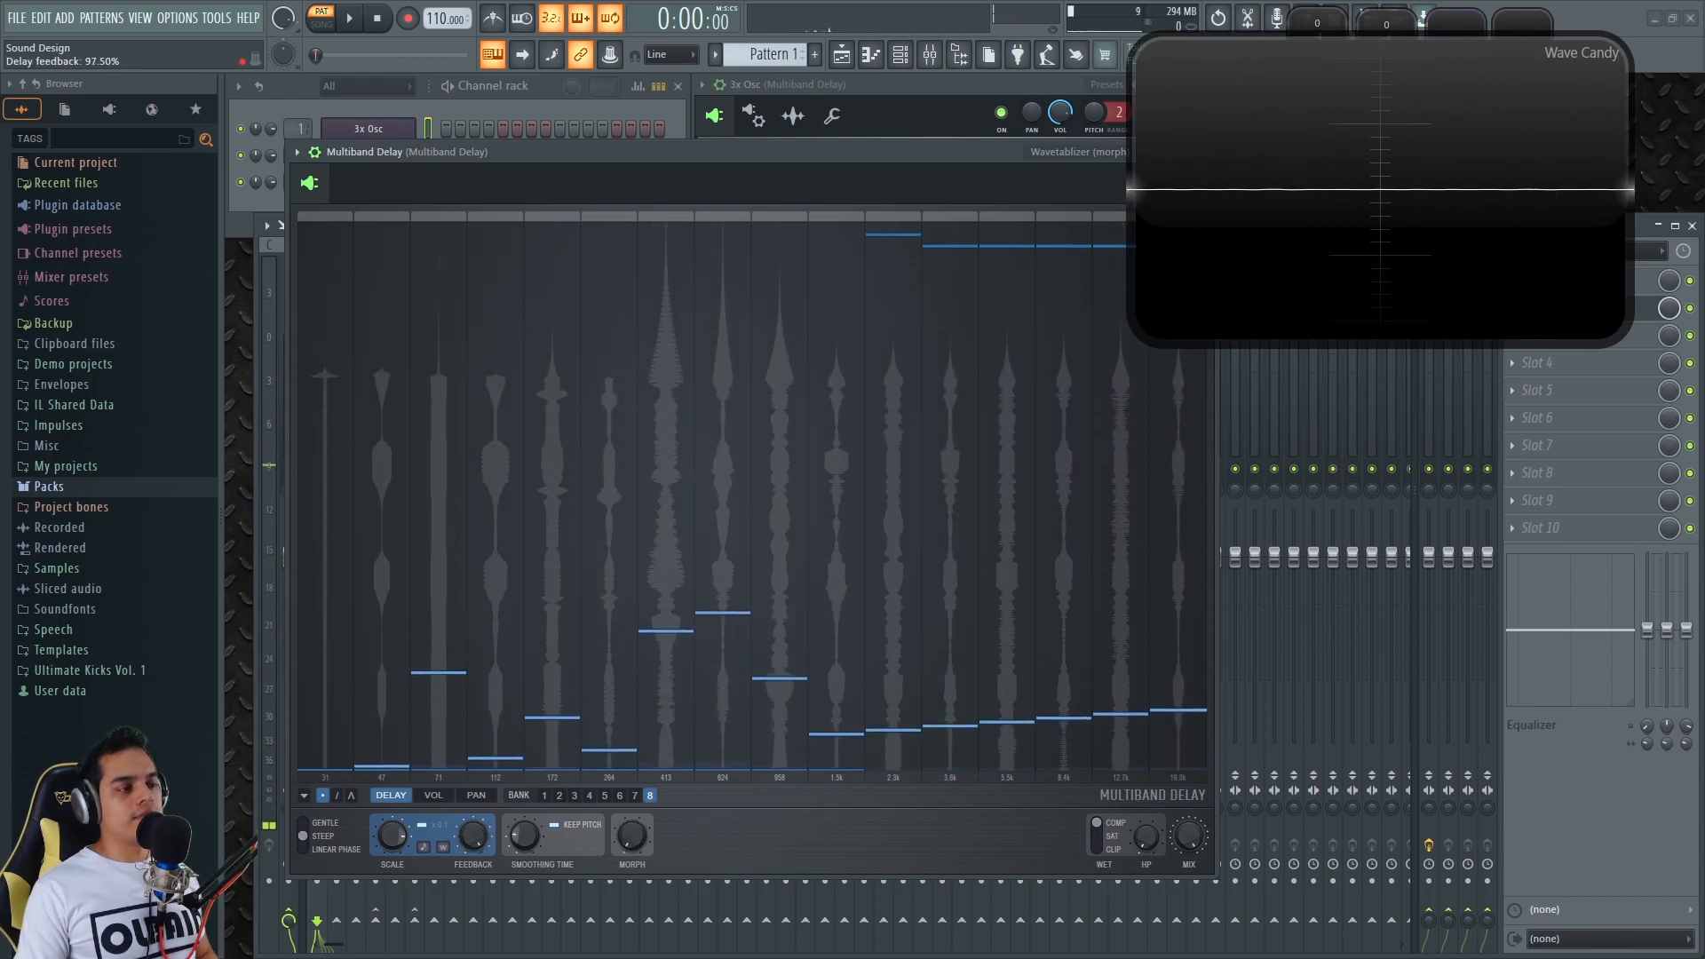
- Sweep Morph on held notes with Harmonic scale on, and raise the delay Scale to 15 semitones
drag(639, 848, 640, 829)
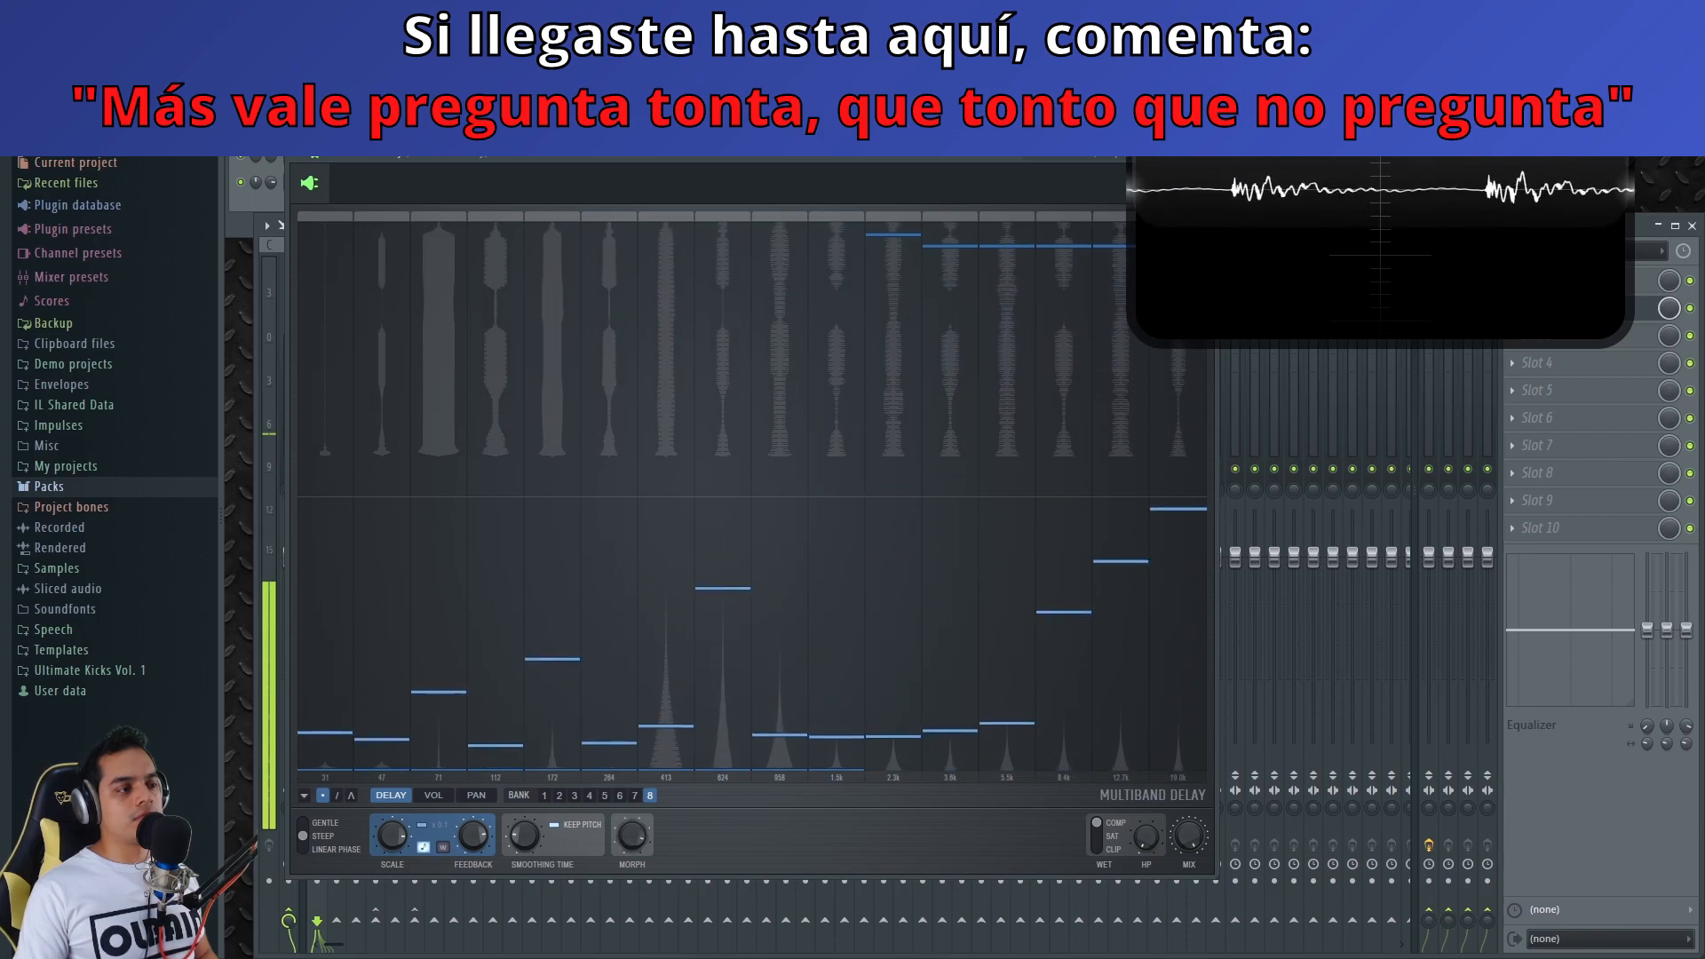
drag(636, 832, 635, 826)
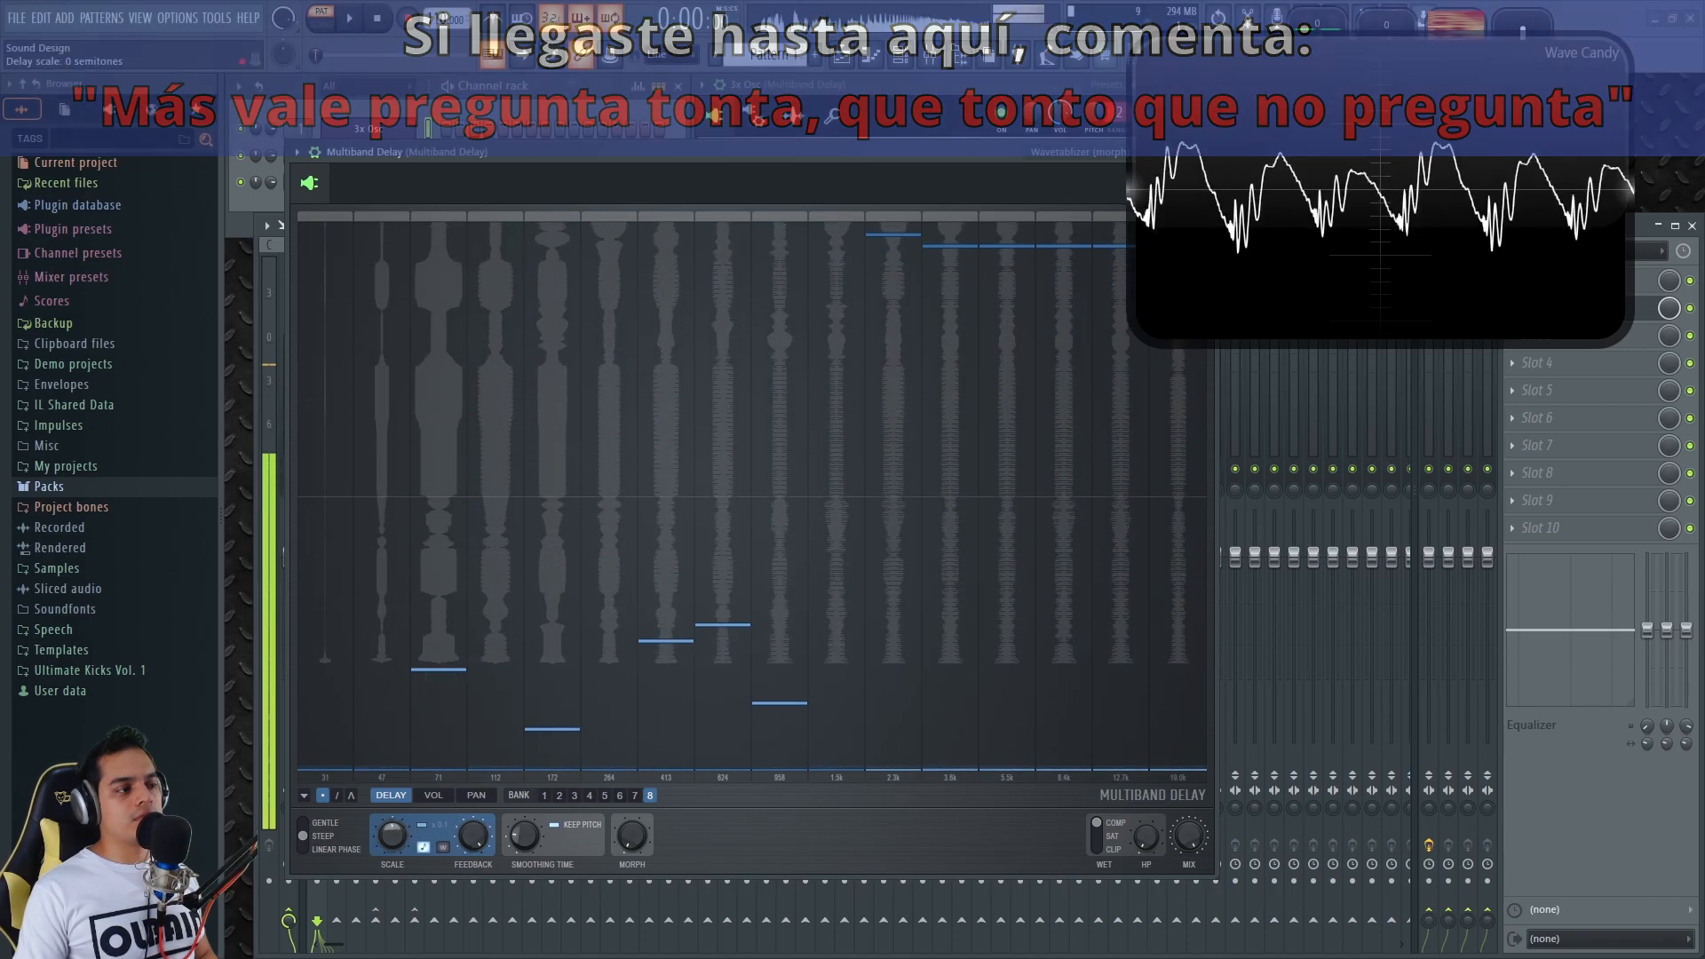
drag(391, 835, 391, 804)
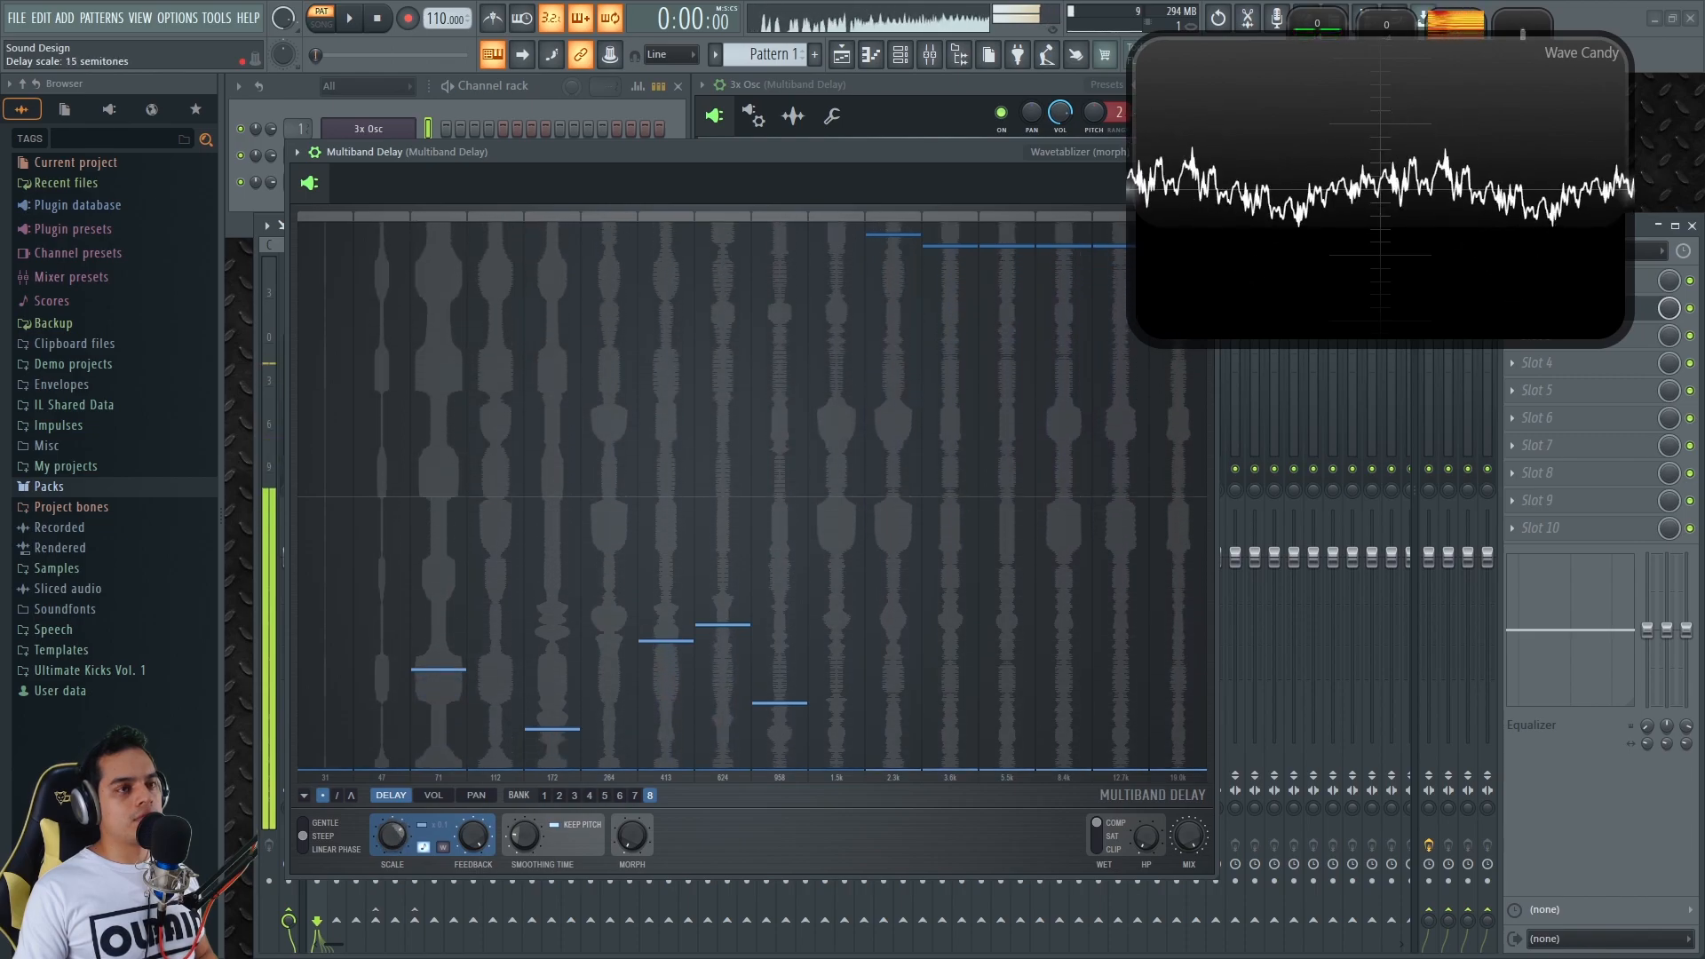